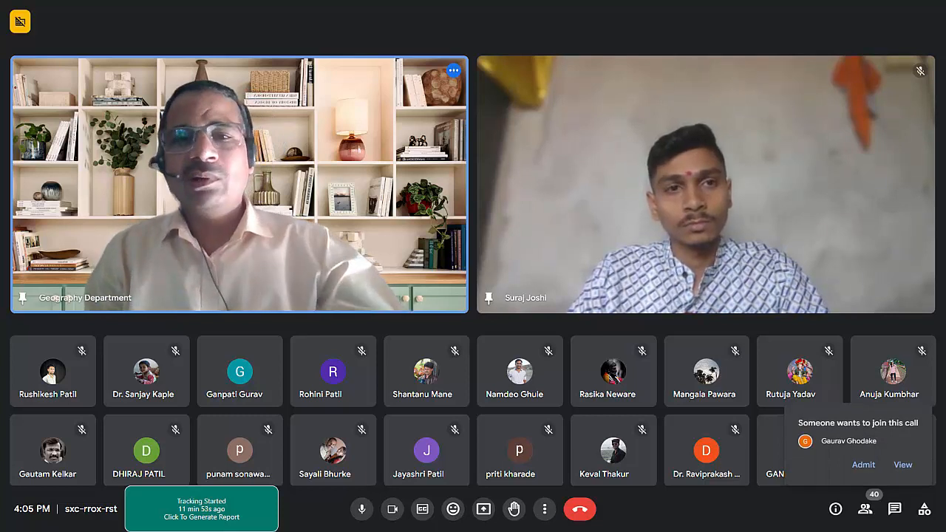
Admit the three participants who individually request to join the call
click(864, 465)
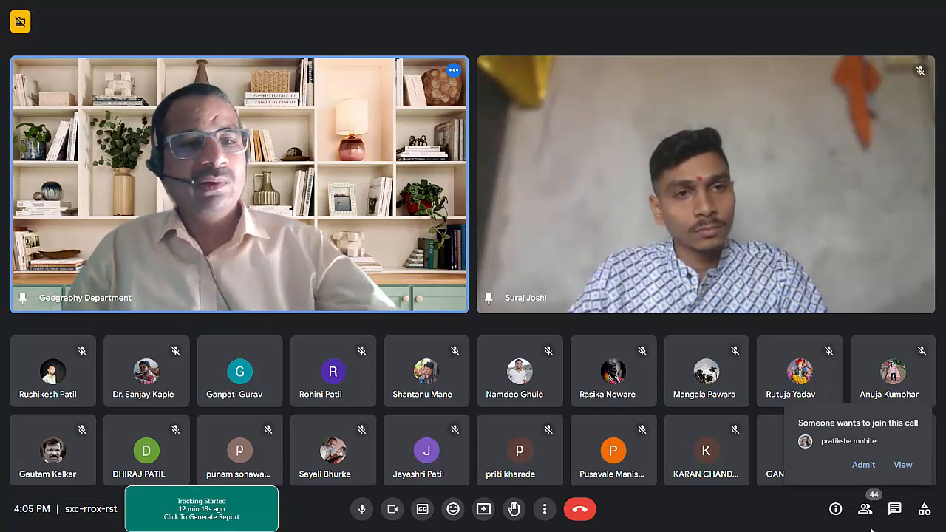
click(862, 465)
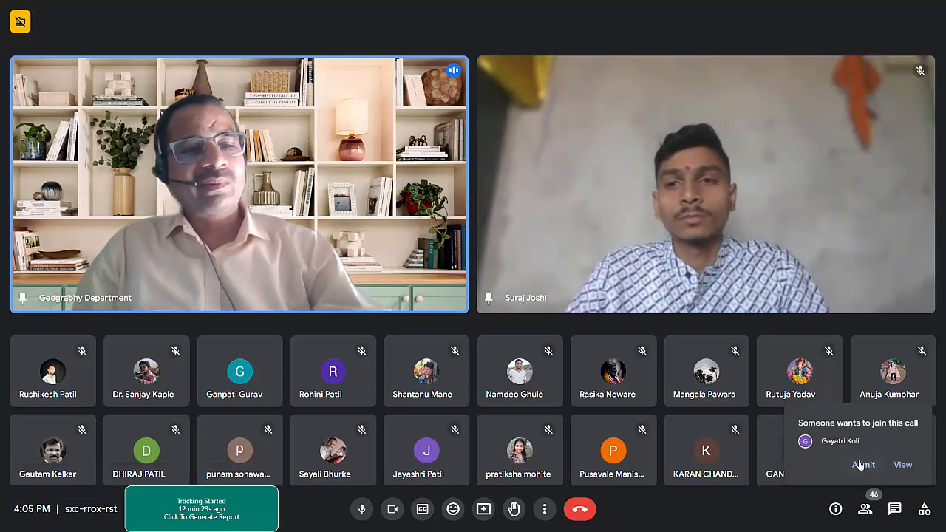
click(861, 464)
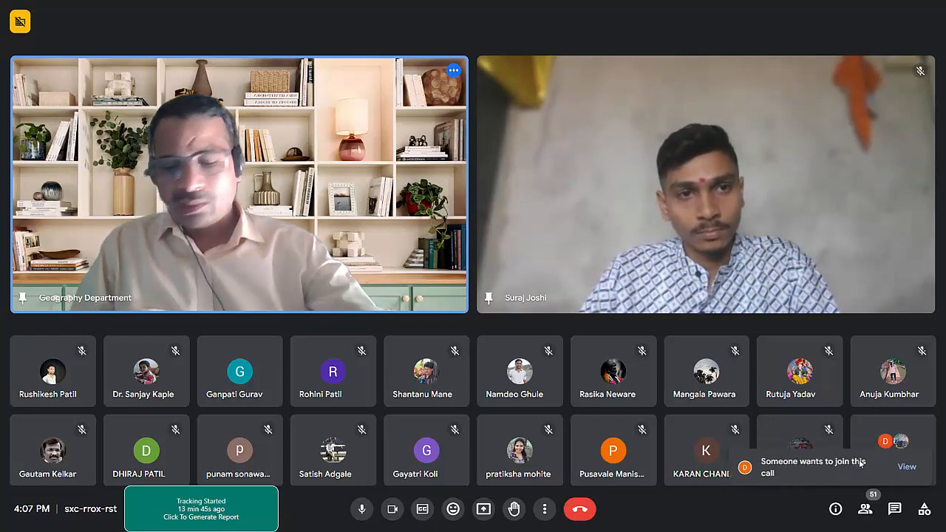
Admit everyone in the waiting list to the meeting and close the participant list
click(906, 471)
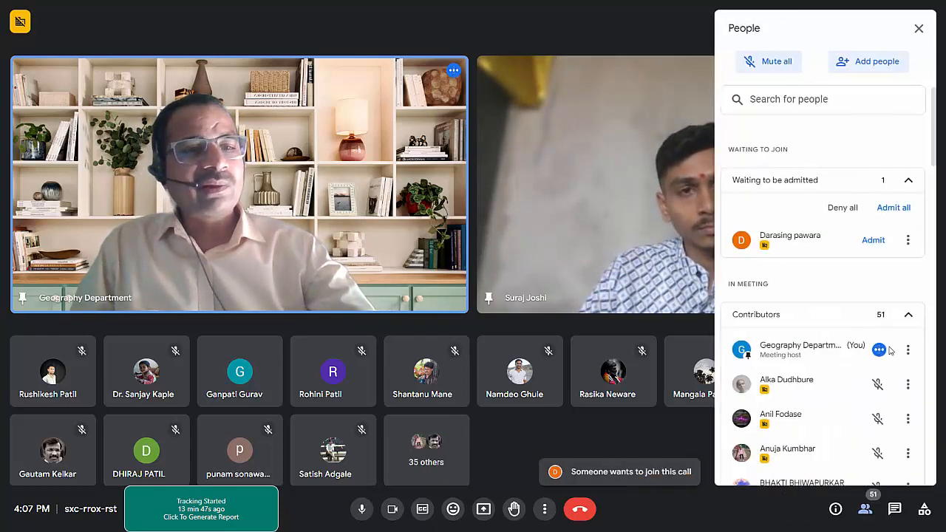
click(894, 209)
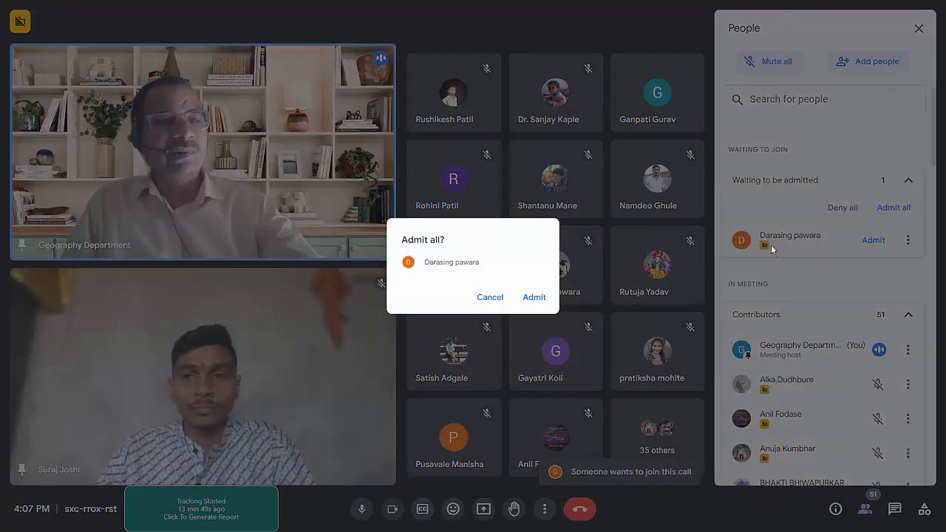
click(533, 300)
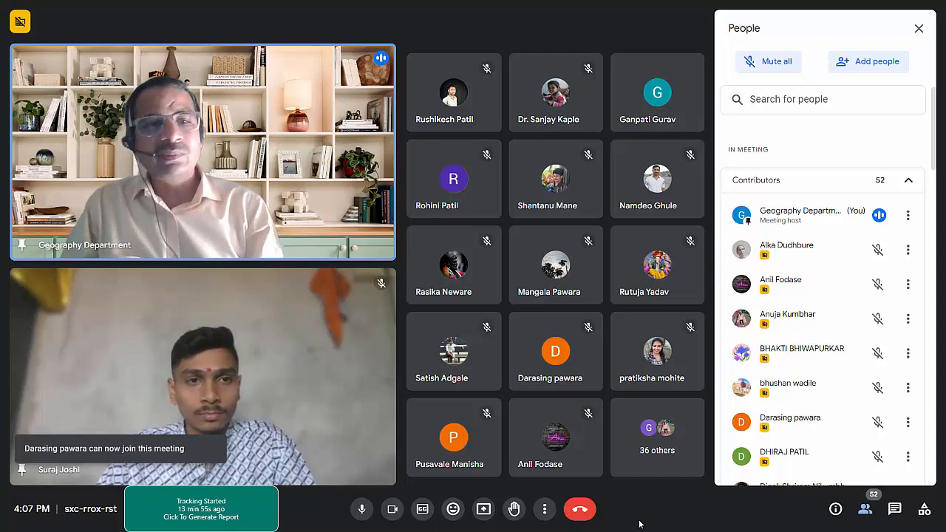
click(918, 28)
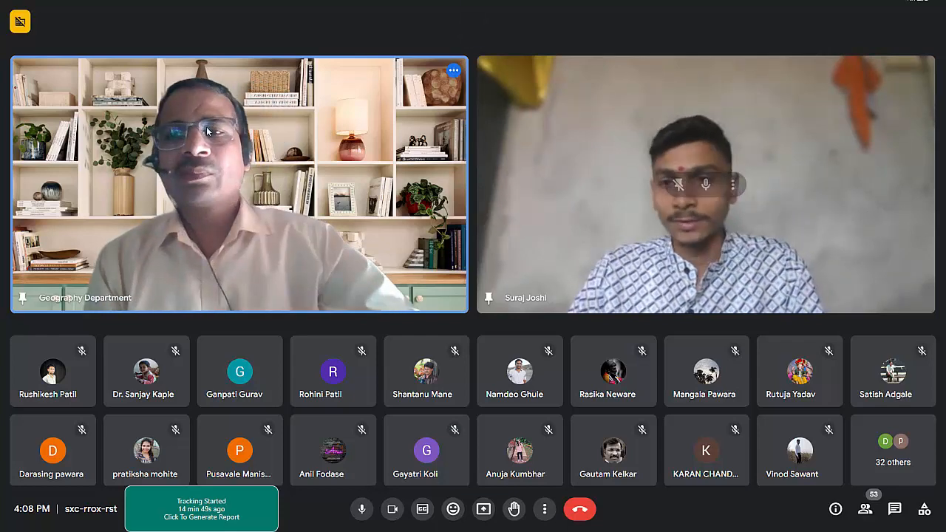
Unpin the Geography Department tile and the presenter's video tile from the meeting view
mouse_move(215, 189)
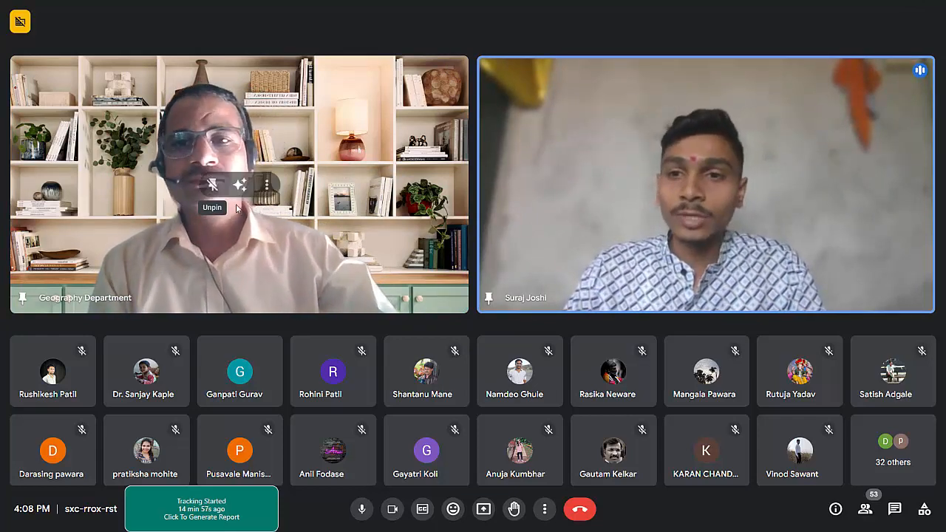
click(210, 190)
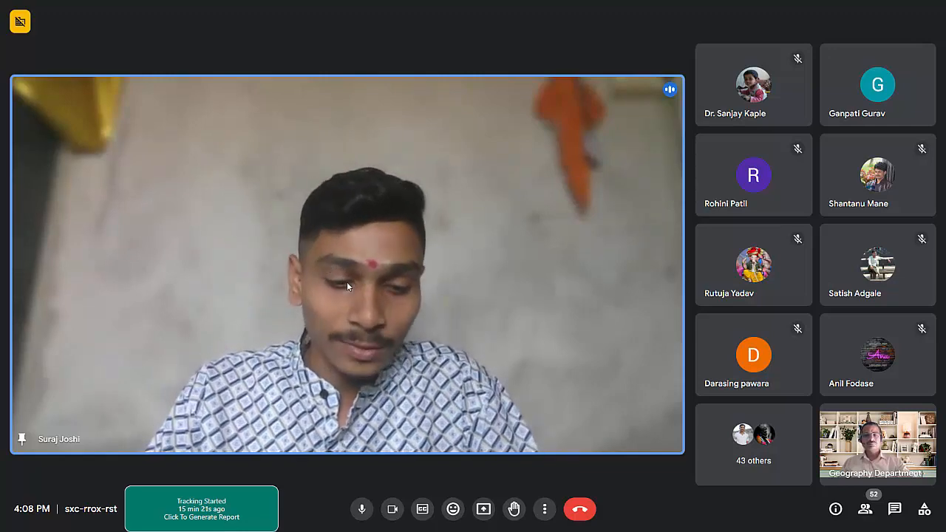
mouse_move(321, 274)
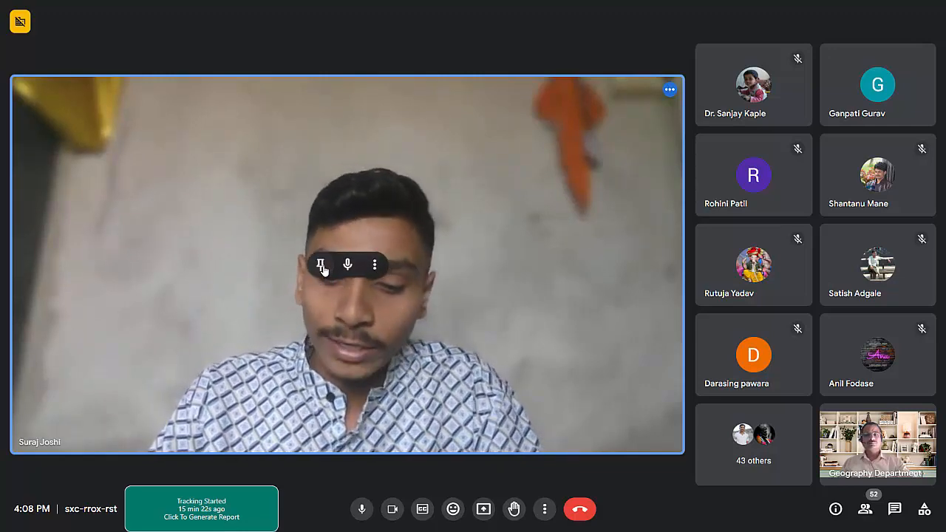
click(320, 266)
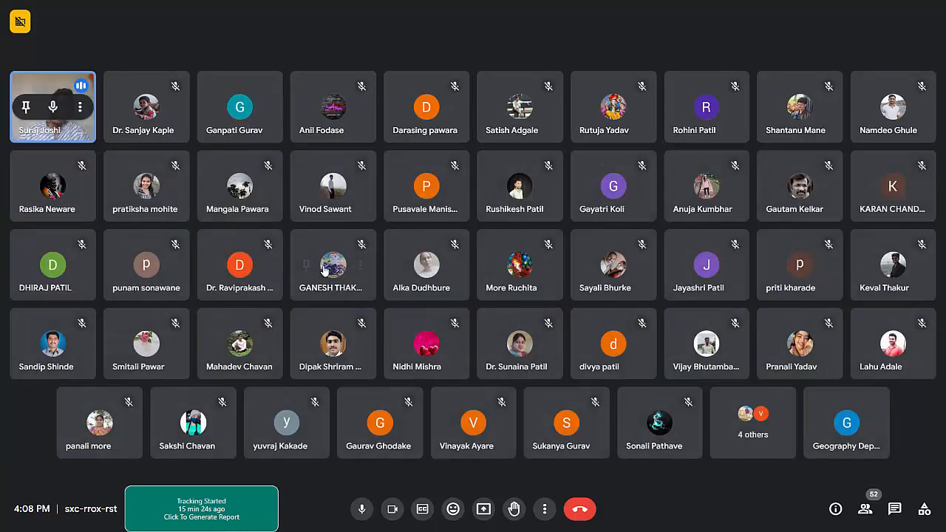
Pin the presenter's and Geography Department tiles, and unpin the presenter's tile to keep only the host's own video enlarged
click(26, 107)
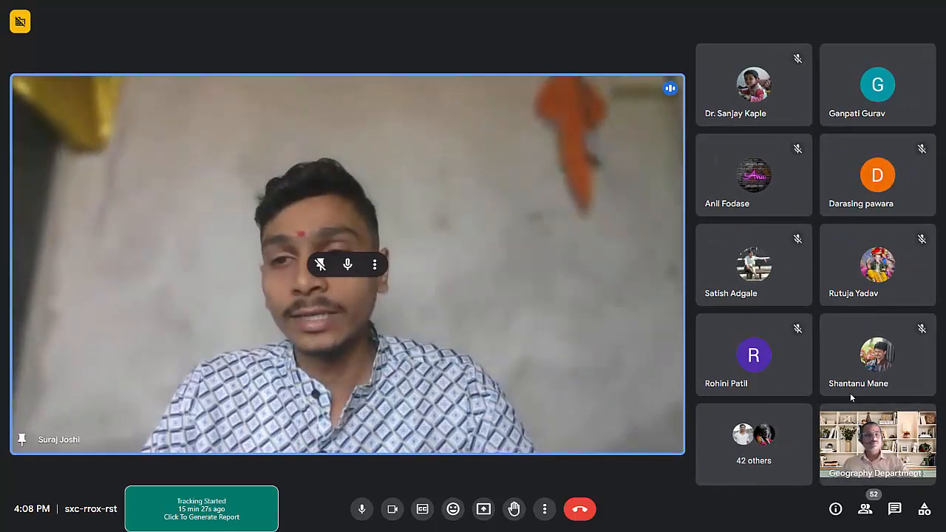
mouse_move(854, 452)
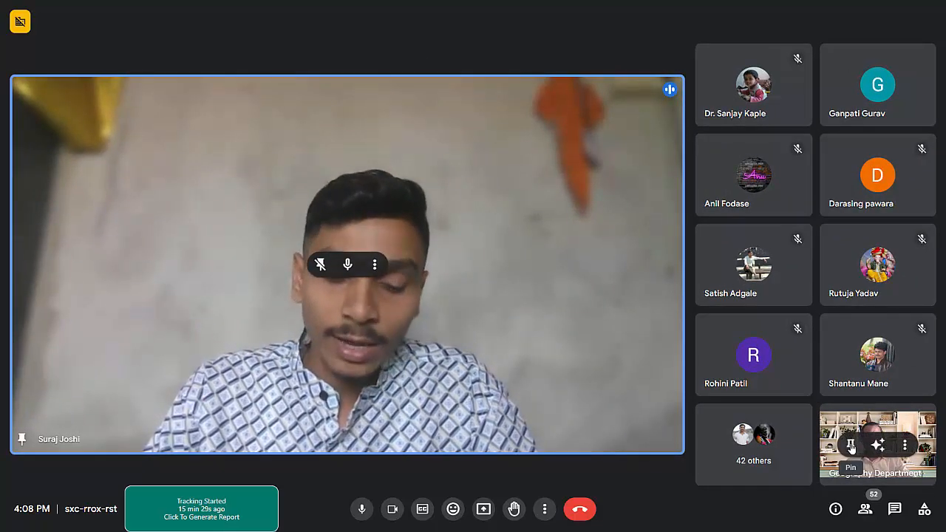
click(850, 445)
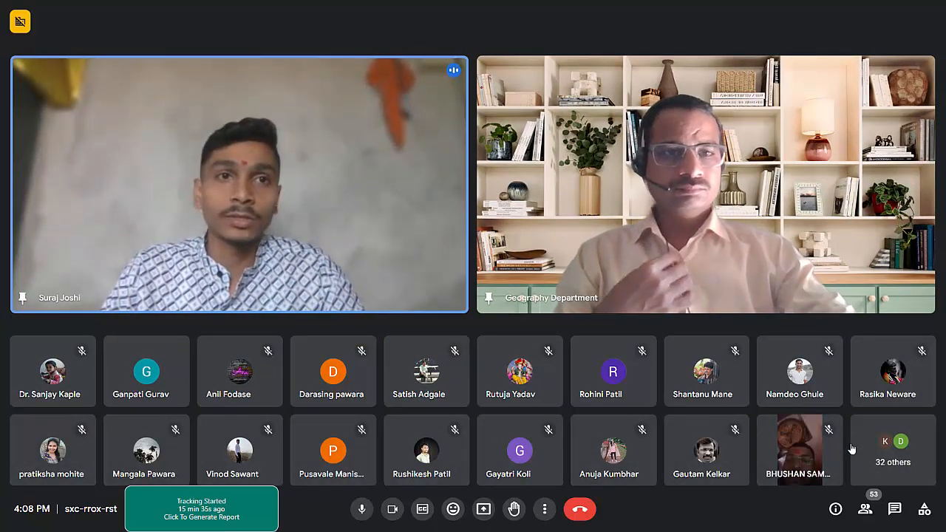
mouse_move(165, 226)
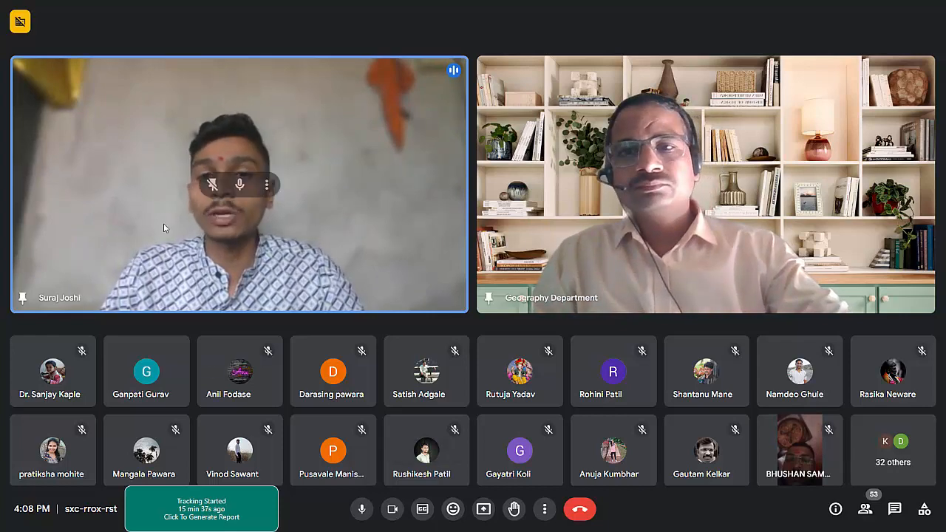
click(214, 185)
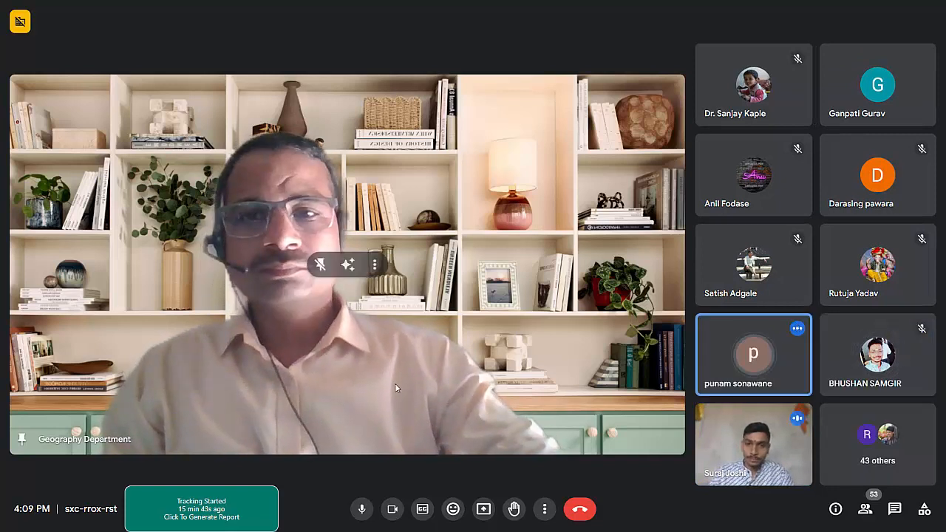
Mute the host's own microphone
click(362, 510)
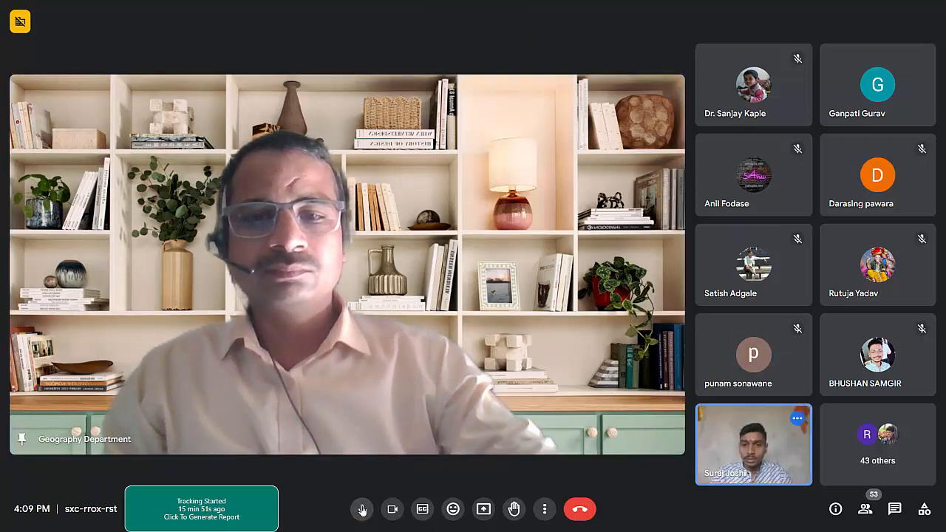
click(362, 510)
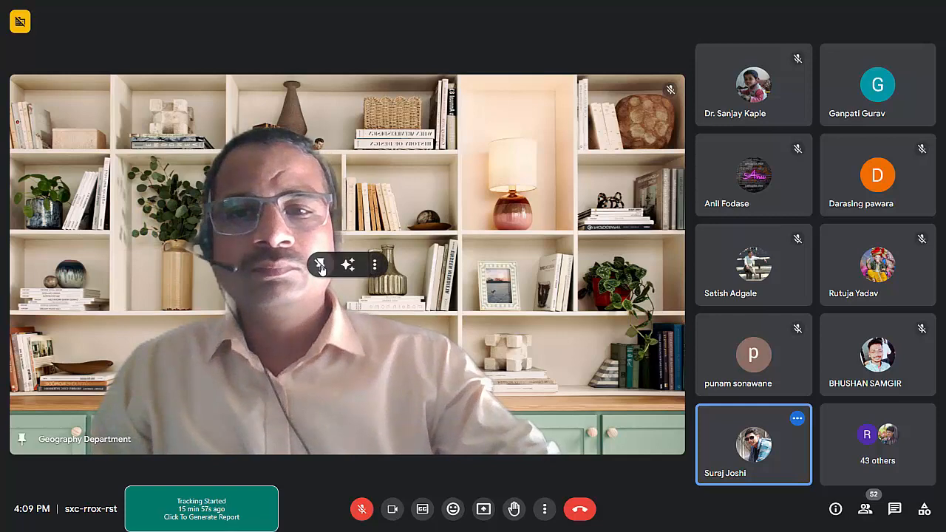
Unpin the Geography Department tile and turn off the host's camera
click(320, 265)
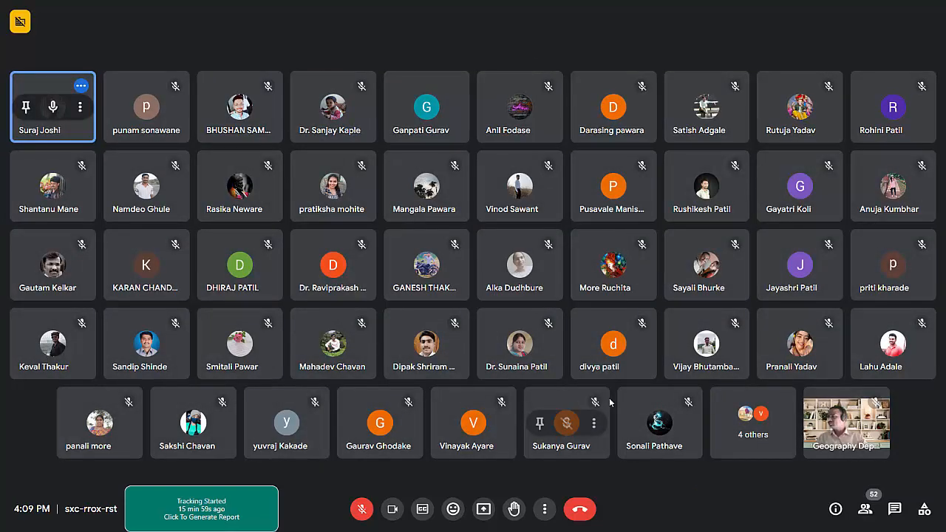
click(392, 510)
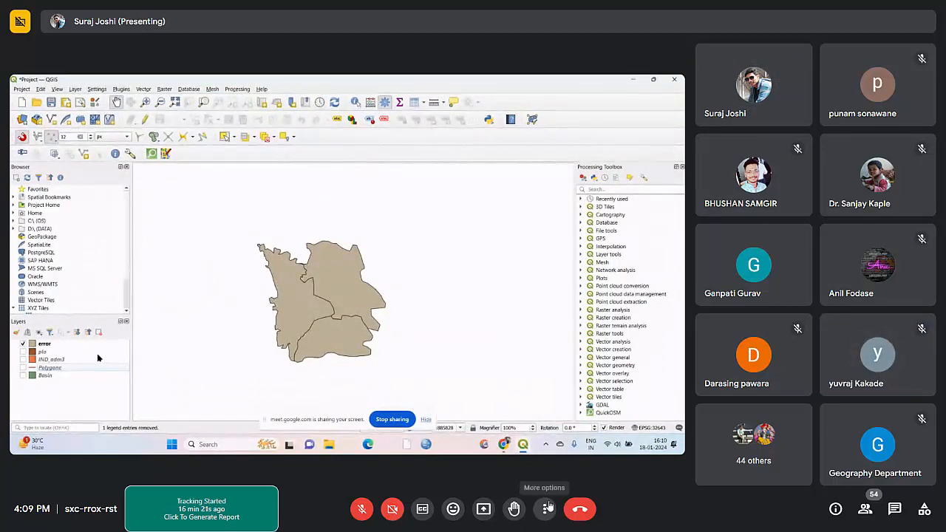
Unmute the host's microphone briefly and mute it again during the presentation
click(362, 510)
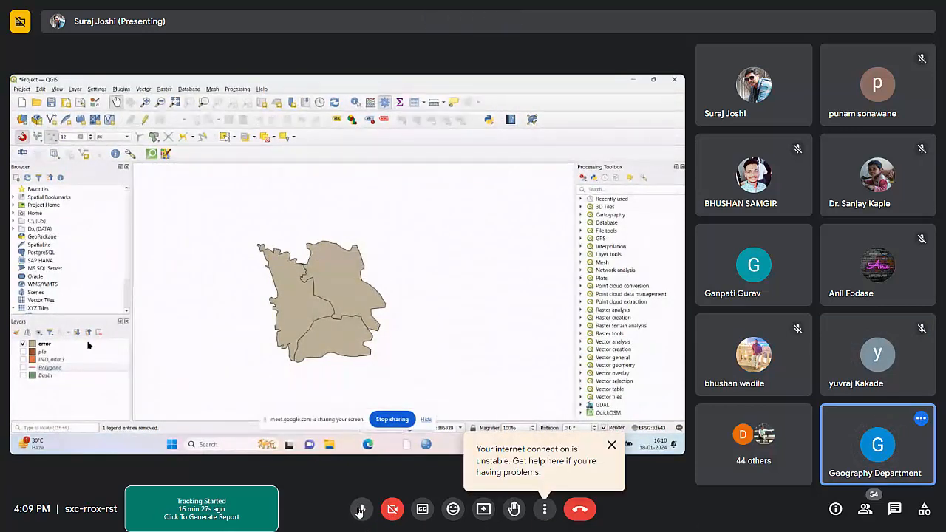
click(360, 510)
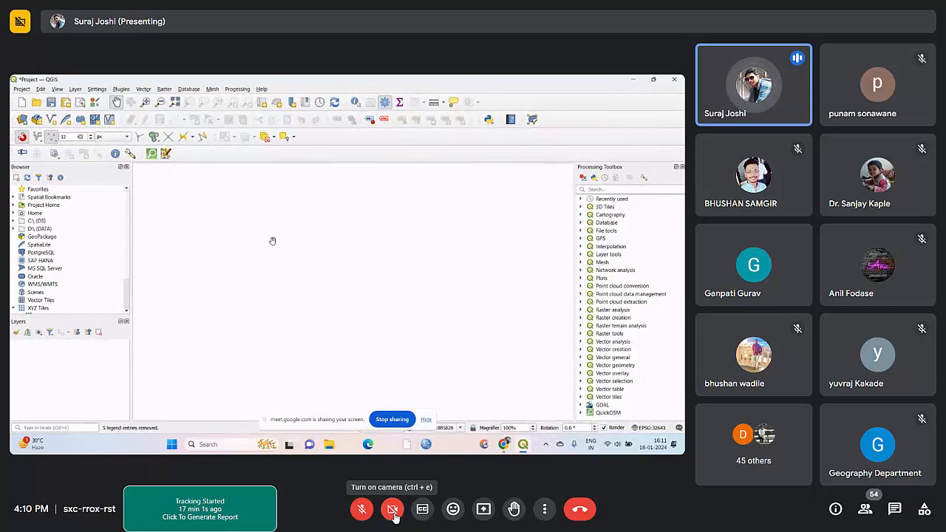
In the shared QGIS window, start creating a new shapefile layer
click(75, 90)
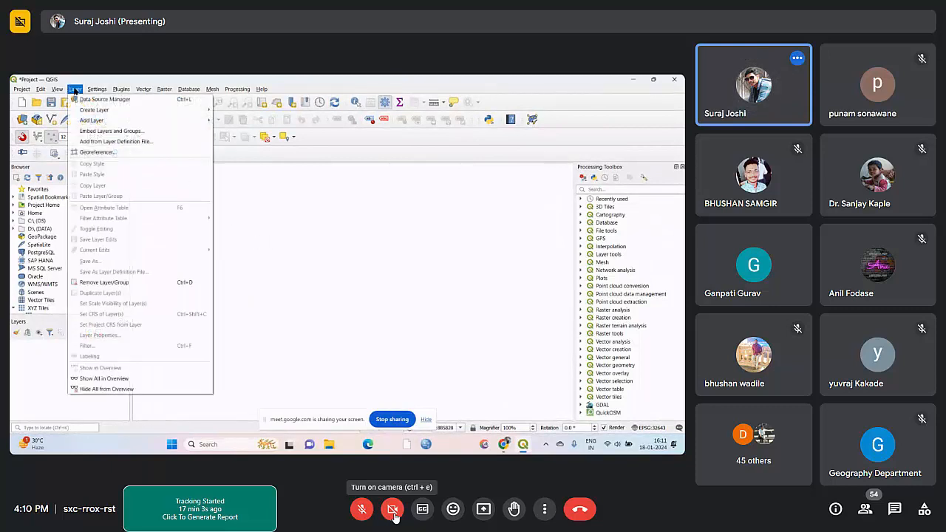
click(303, 90)
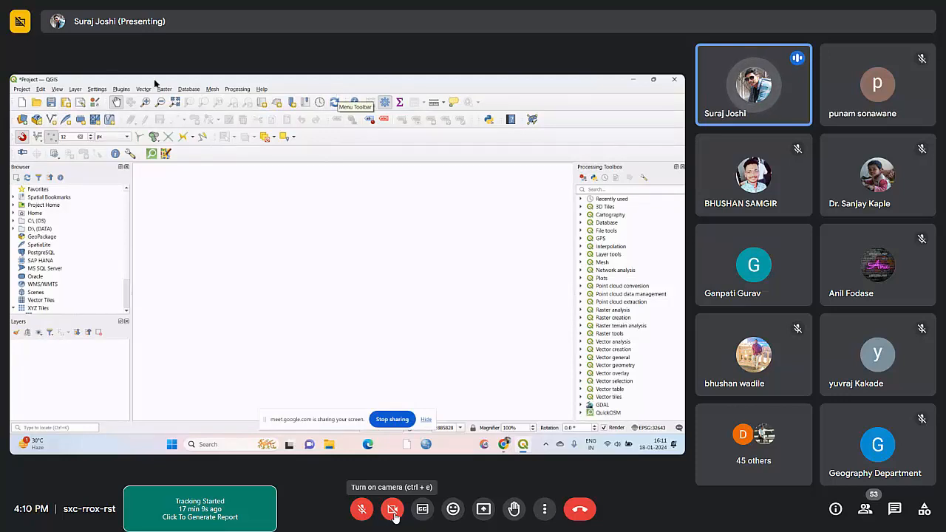
click(76, 89)
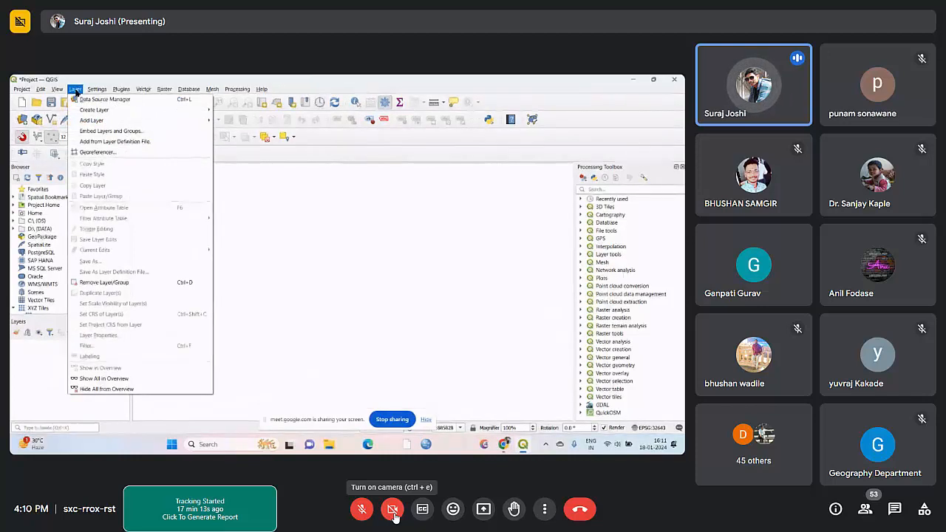
mouse_move(131, 112)
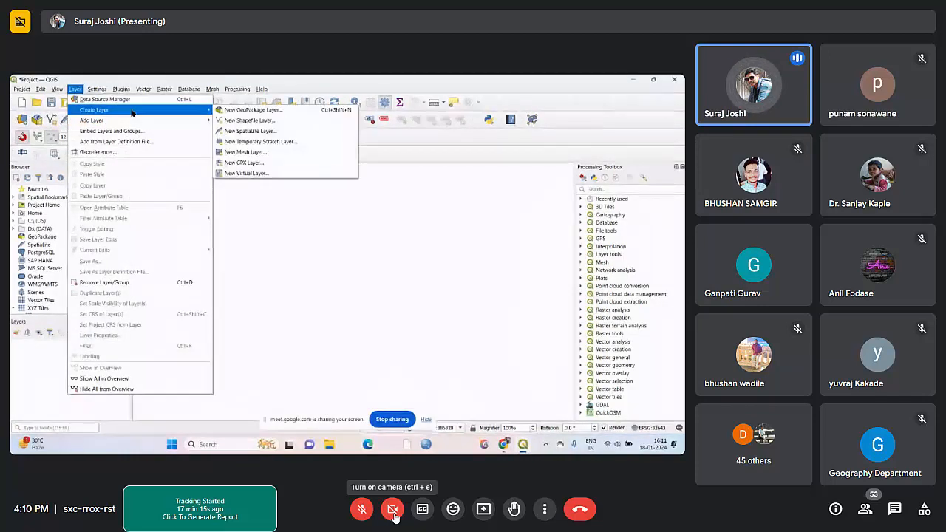
click(242, 124)
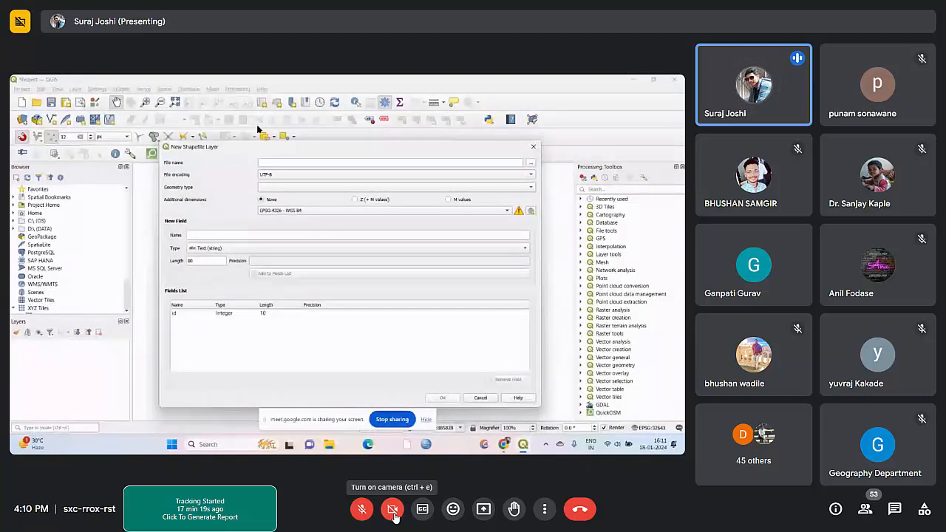
Browse for the new shapefile's save location and open the Shapfiles folder inside D Data on the DATA (D:) drive
click(356, 166)
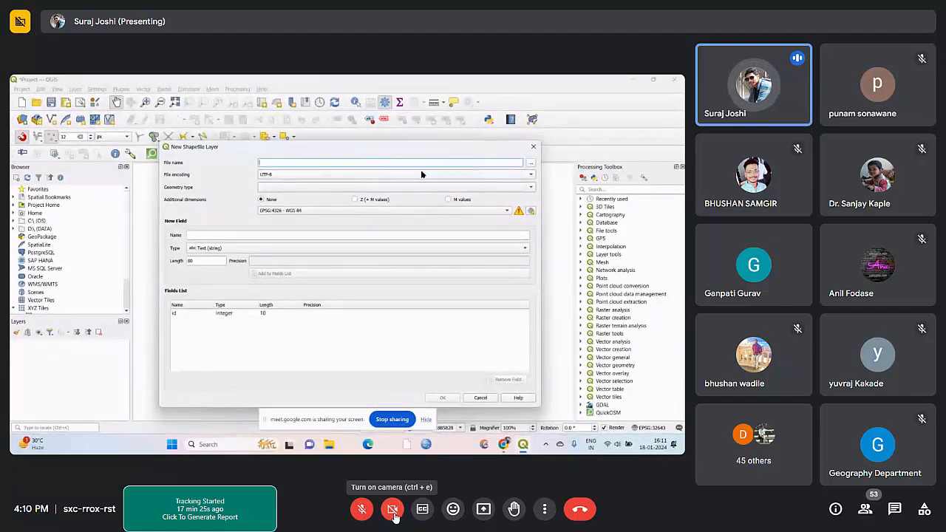
click(530, 164)
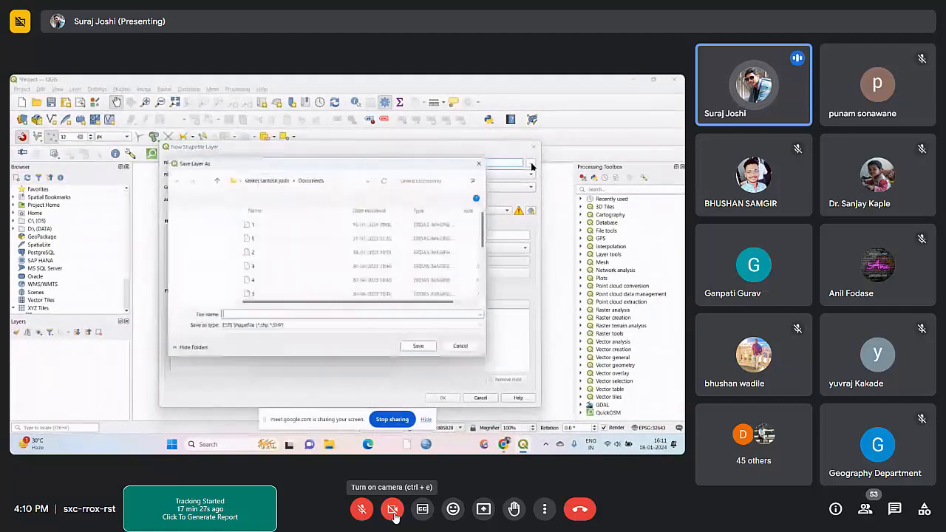
scroll(196, 259, down, 5)
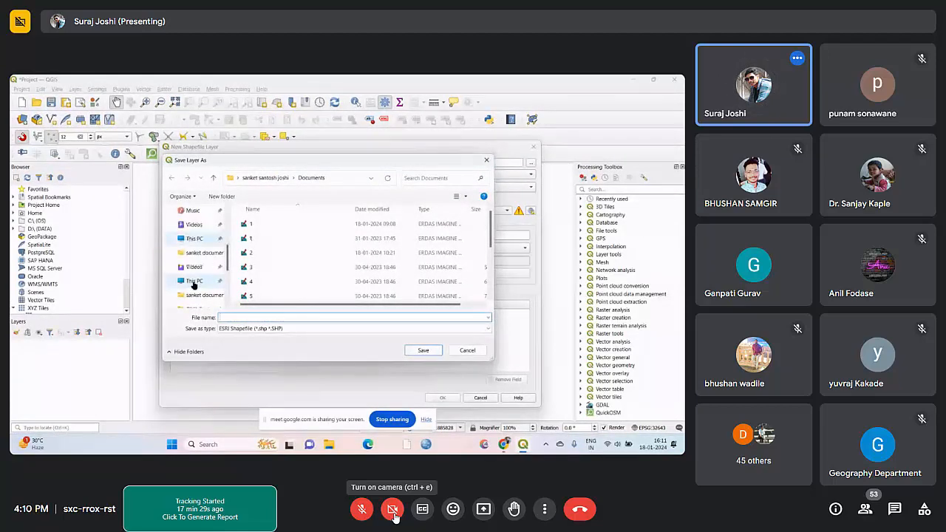
click(194, 281)
double_click(326, 254)
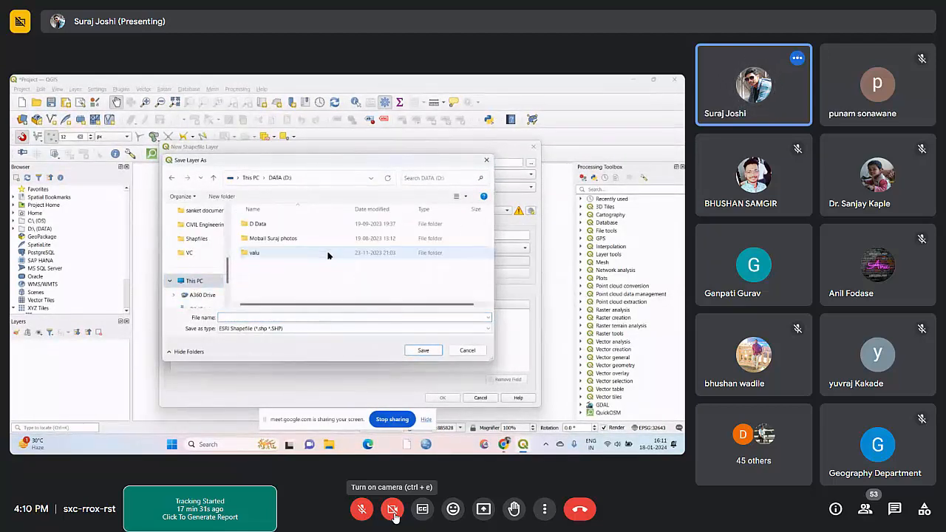
double_click(257, 223)
scroll(285, 237, down, 3)
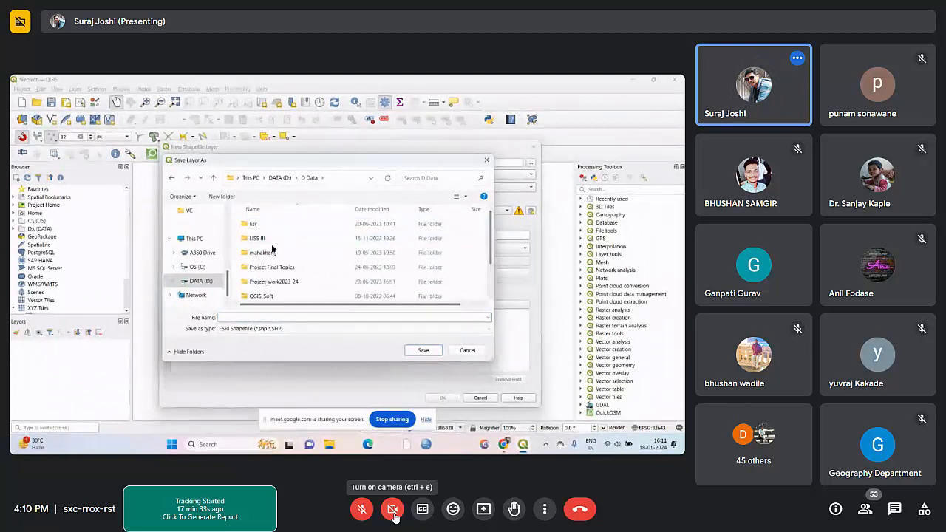
double_click(275, 270)
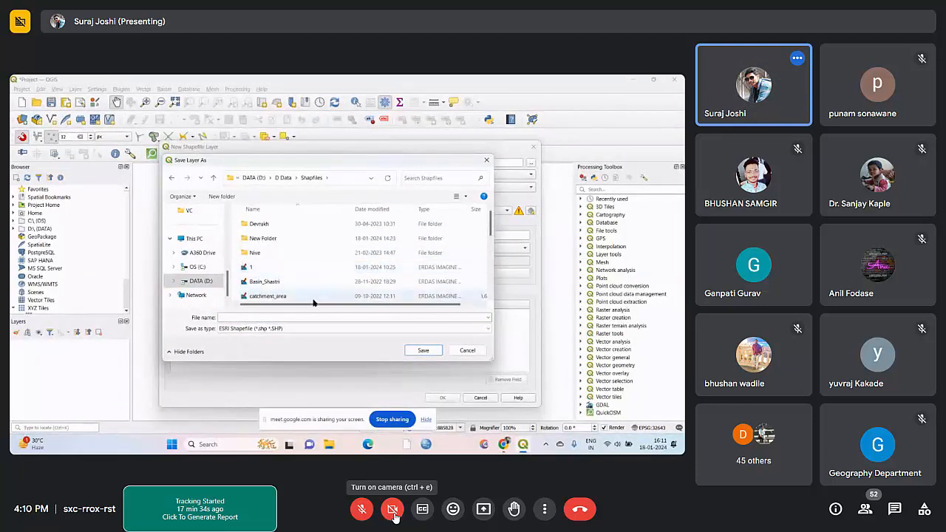
Save the new layer's file under the name Point123 in the Shapfiles folder
click(260, 317)
text(Point)
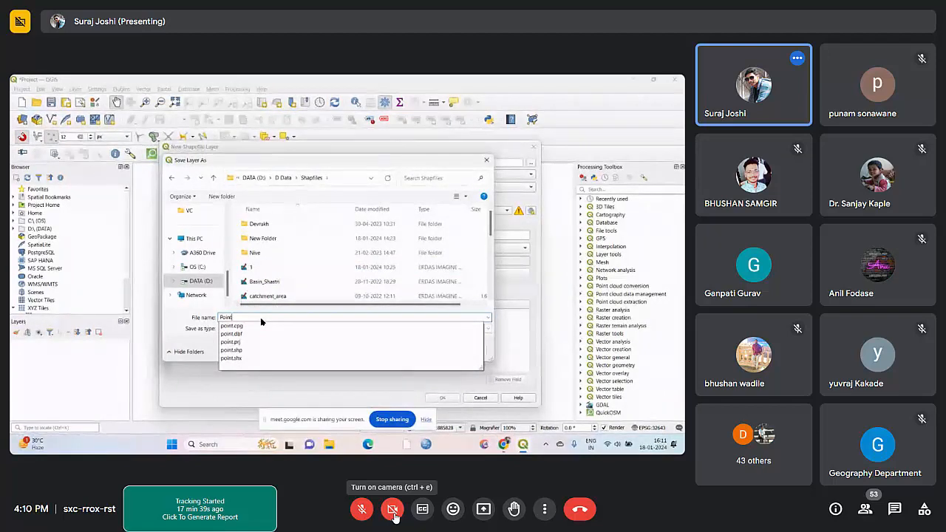
text(123)
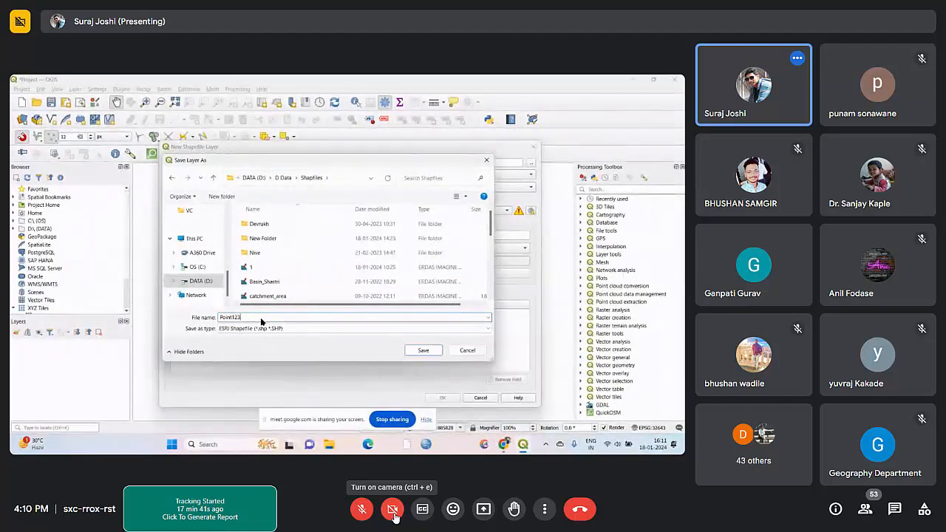
click(422, 352)
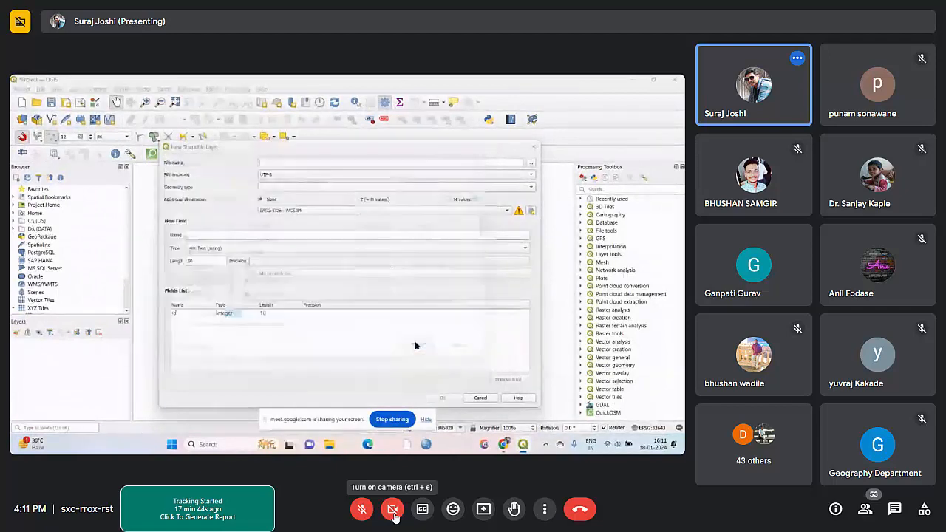
Set the geometry type to Point and the CRS to Project CRS EPSG:32643 - WGS 84 / UTM zone 43N, and start naming a new field
click(304, 188)
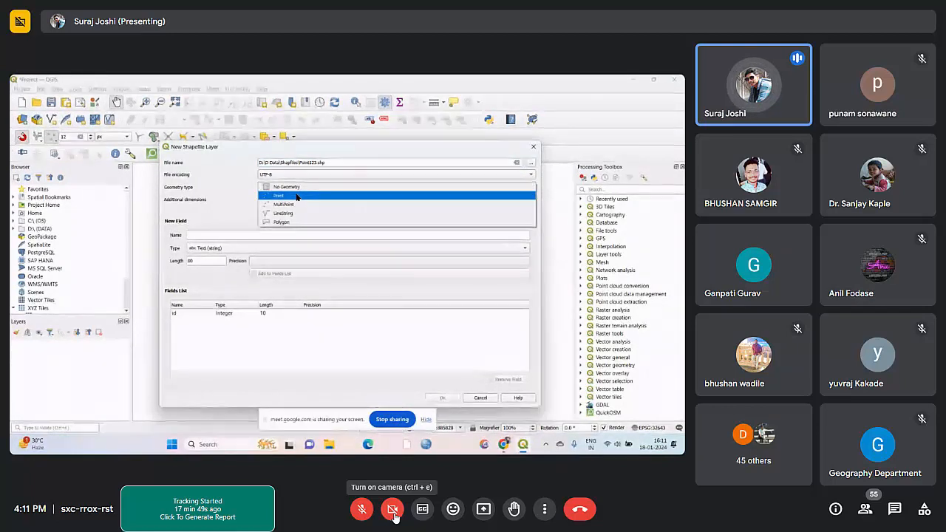
click(296, 197)
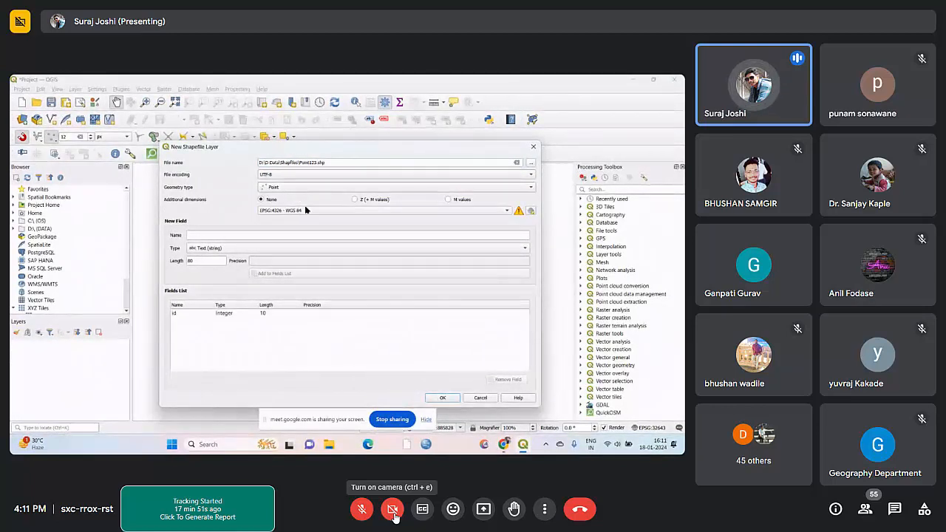
click(306, 210)
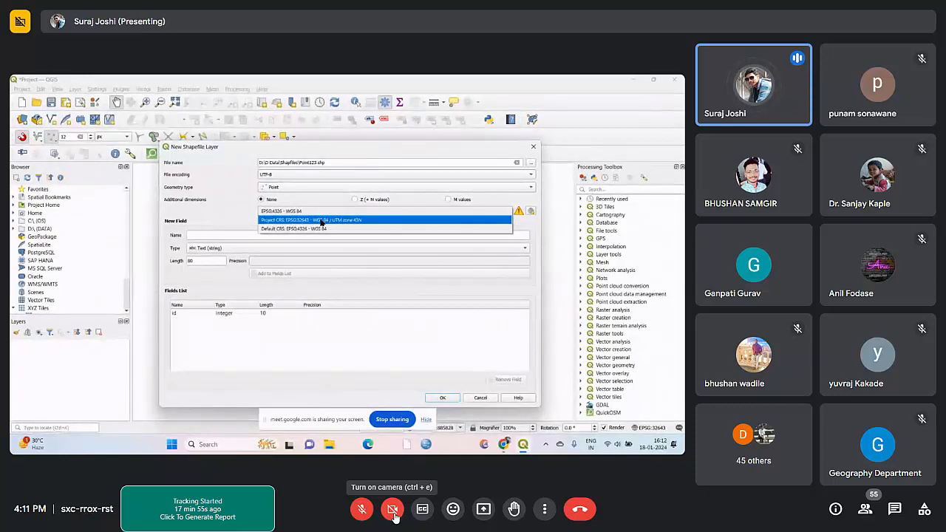
click(322, 222)
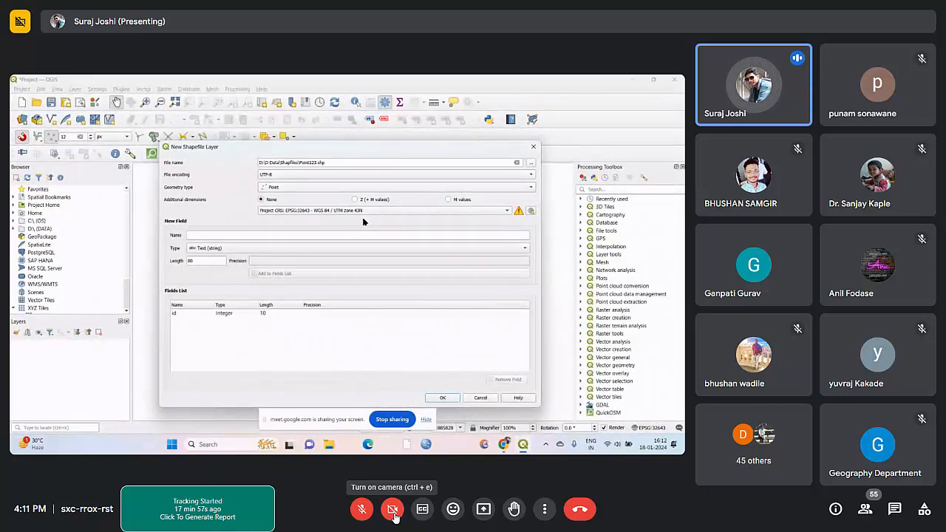
click(290, 236)
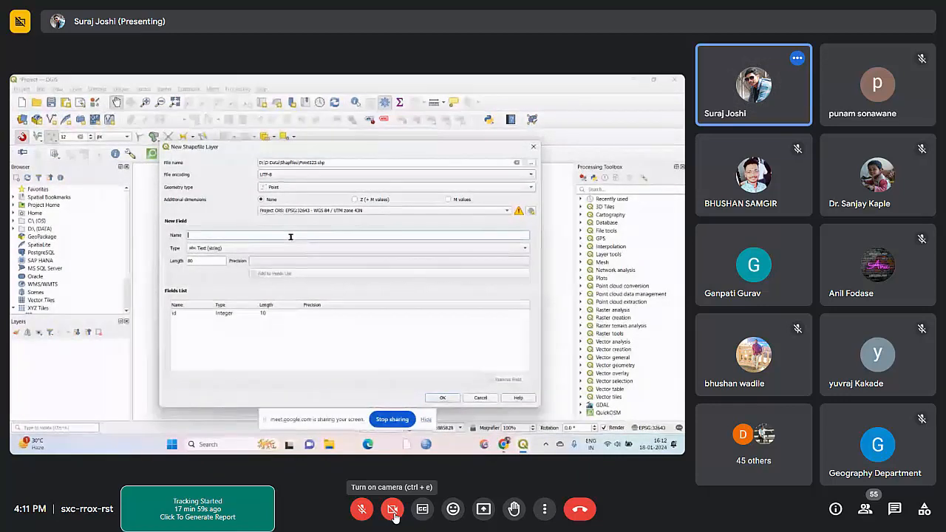
Turn on the host's camera and admit the participant waiting to join the call
click(394, 515)
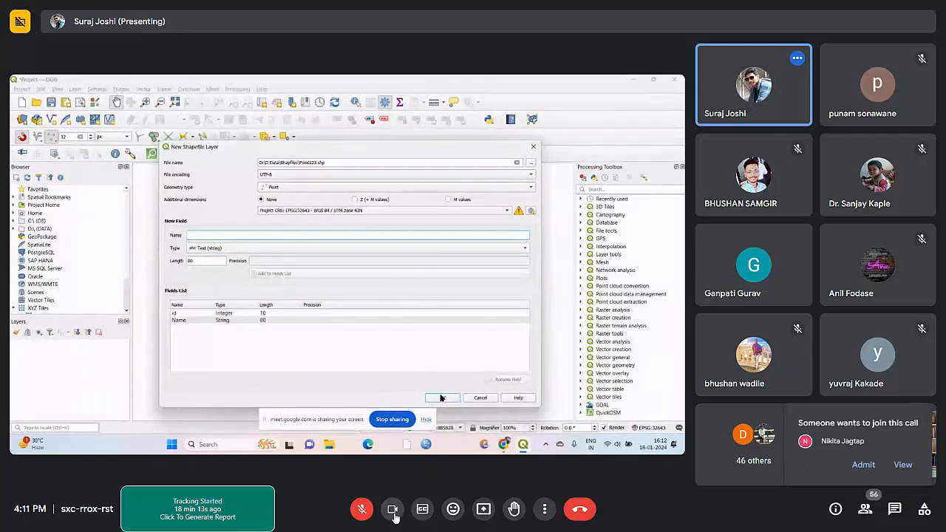
click(863, 464)
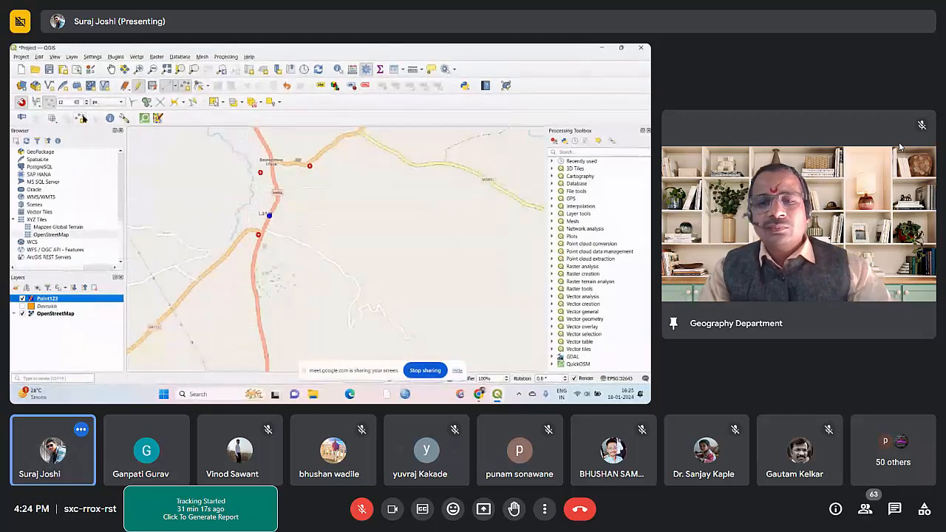
Unmute the host's microphone for a short while and mute it again, keeping the camera on
key(ctrl+d)
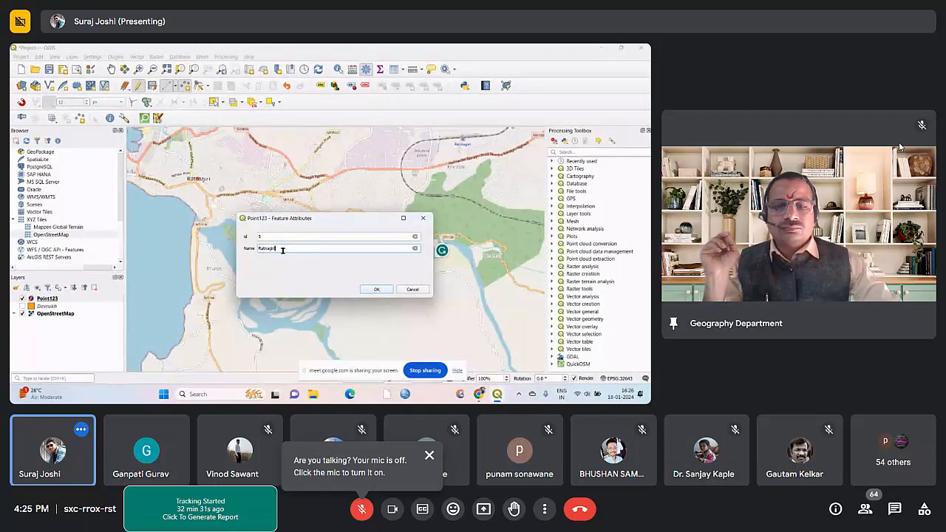
key(ctrl+d)
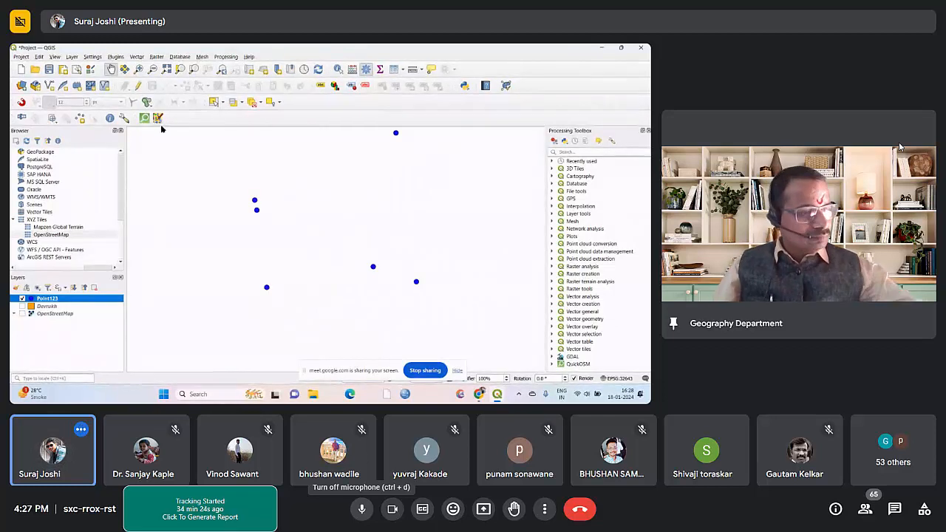
key(ctrl+d)
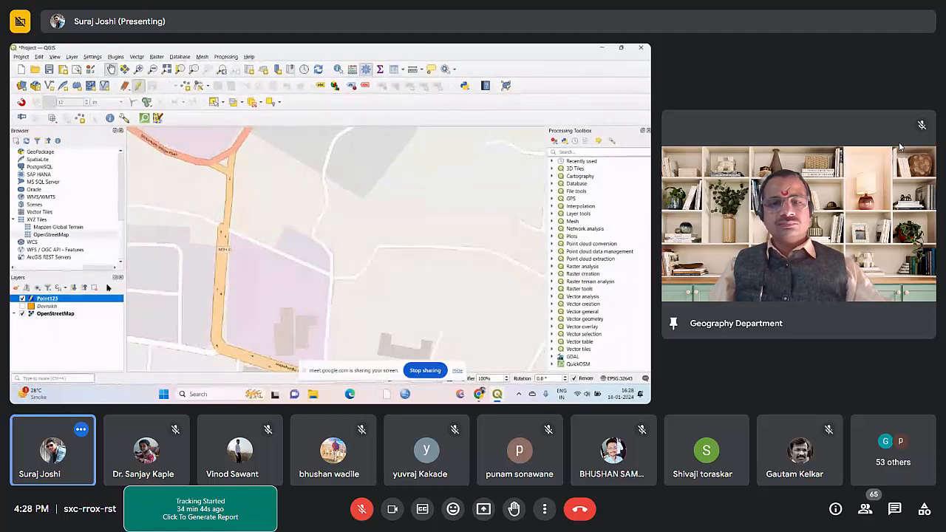
key(ctrl+e)
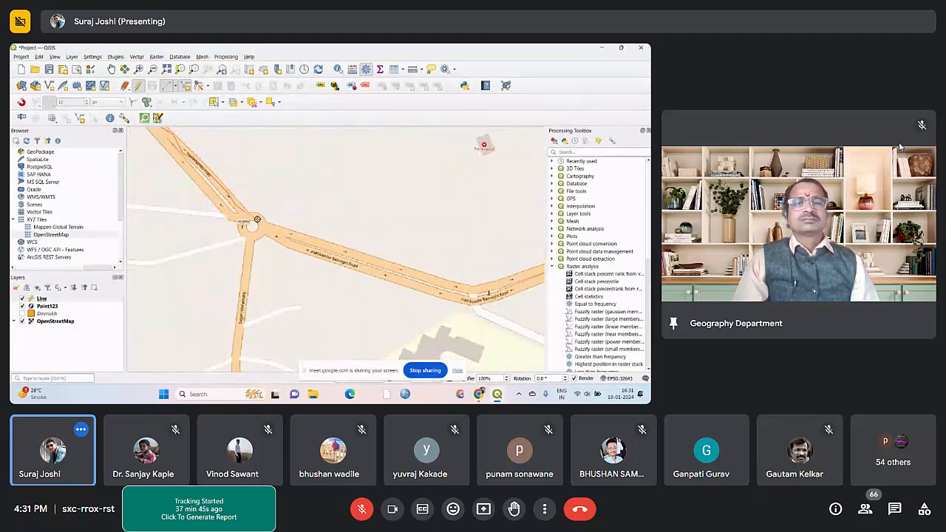
In the shared QGIS window, digitize a line along Hathkambe Ratnagiri Road in the Line layer
scroll(258, 219, up, 2)
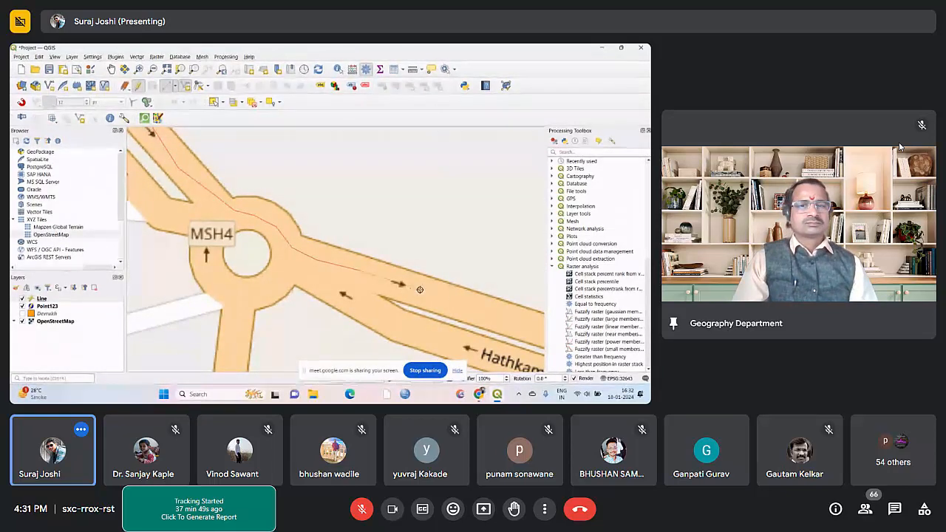
scroll(474, 304, down, 3)
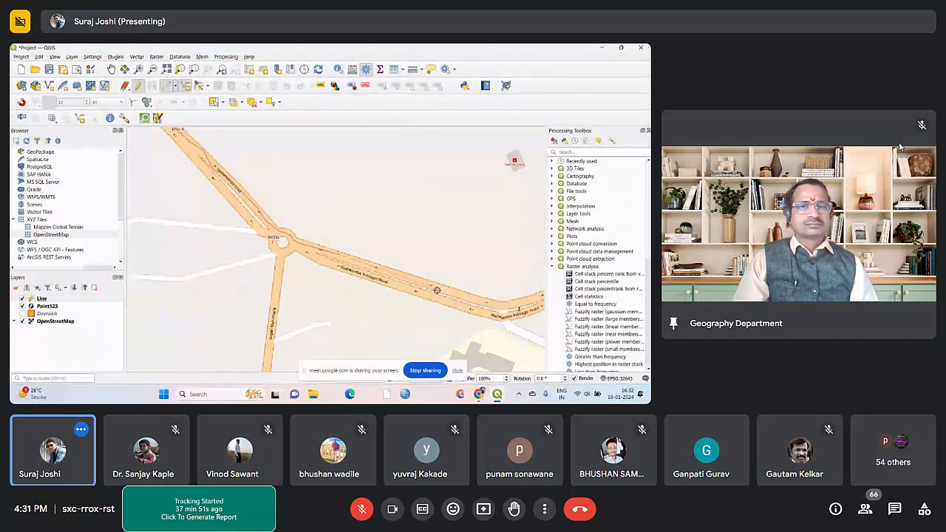
scroll(354, 264, up, 3)
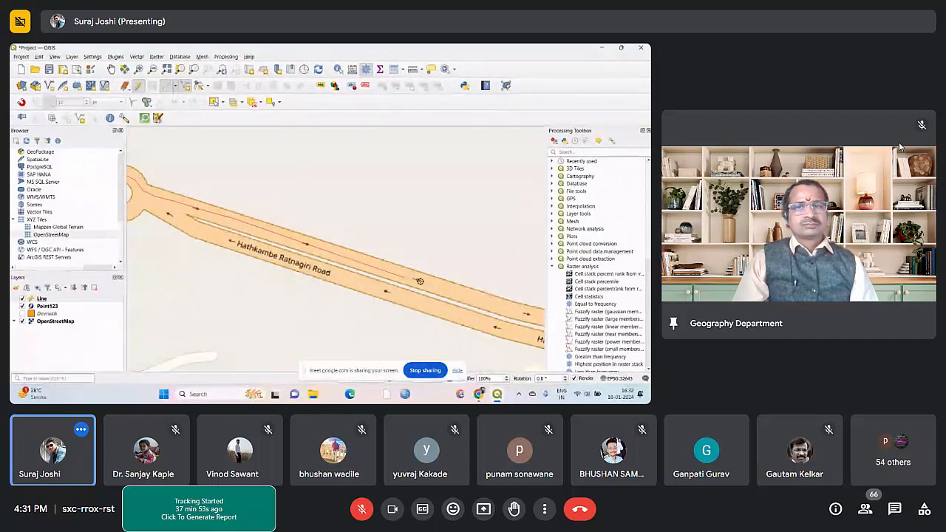
scroll(318, 237, down, 5)
scroll(318, 236, up, 5)
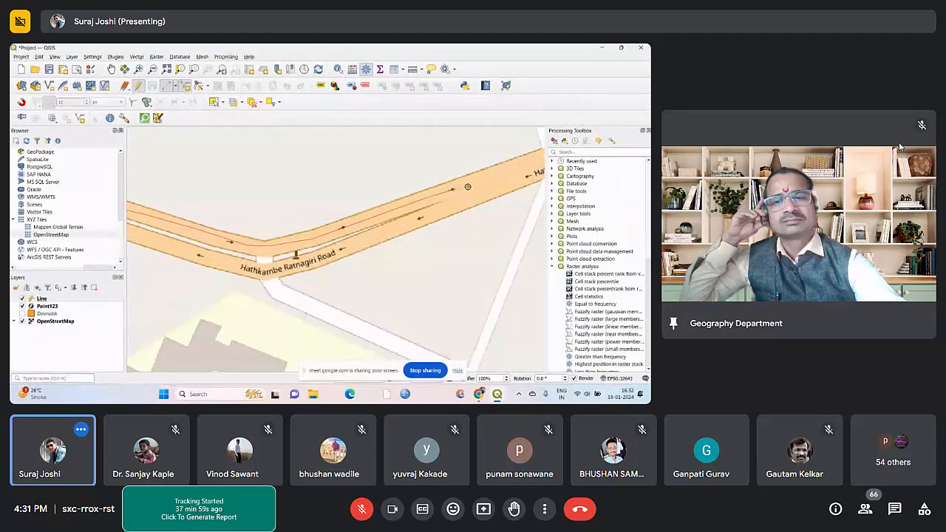
scroll(442, 193, down, 2)
Unmute the host's microphone briefly, mute it again, and exit the meeting's full-screen view
key(ctrl+d)
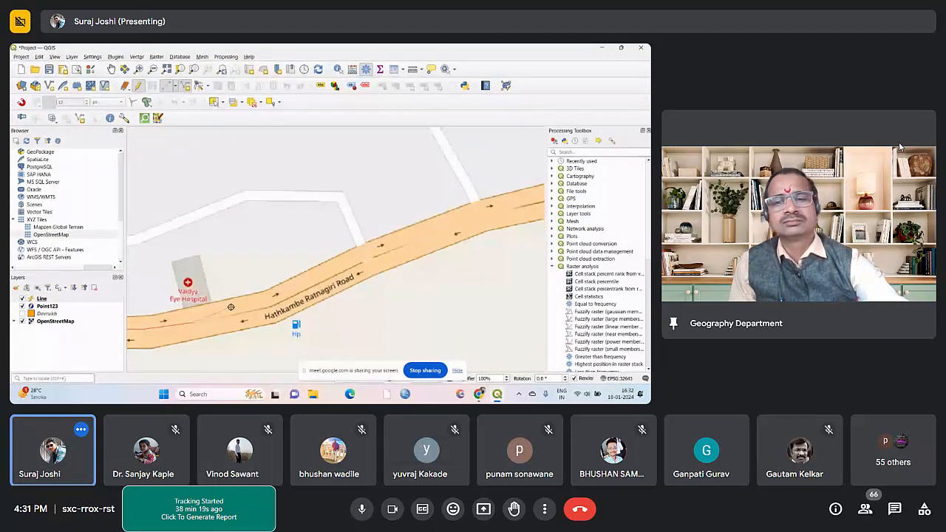
key(ctrl+d)
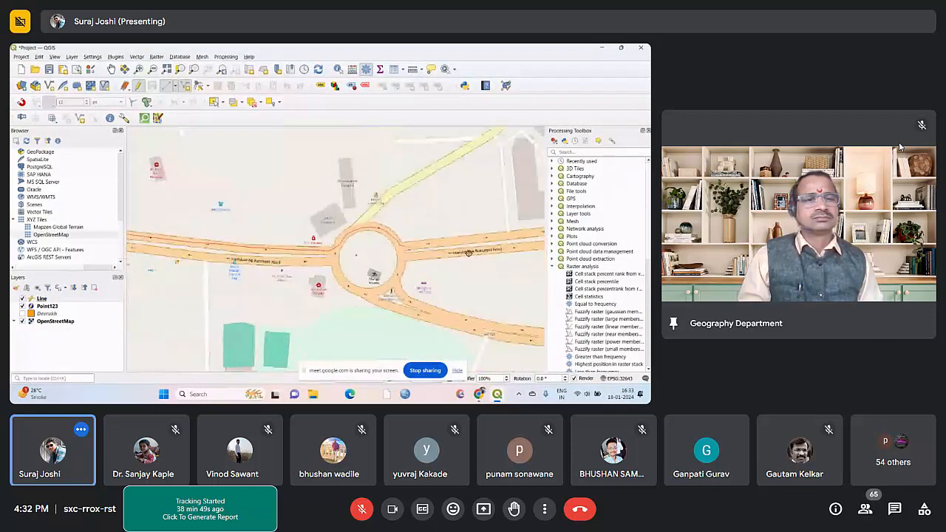
key(F11)
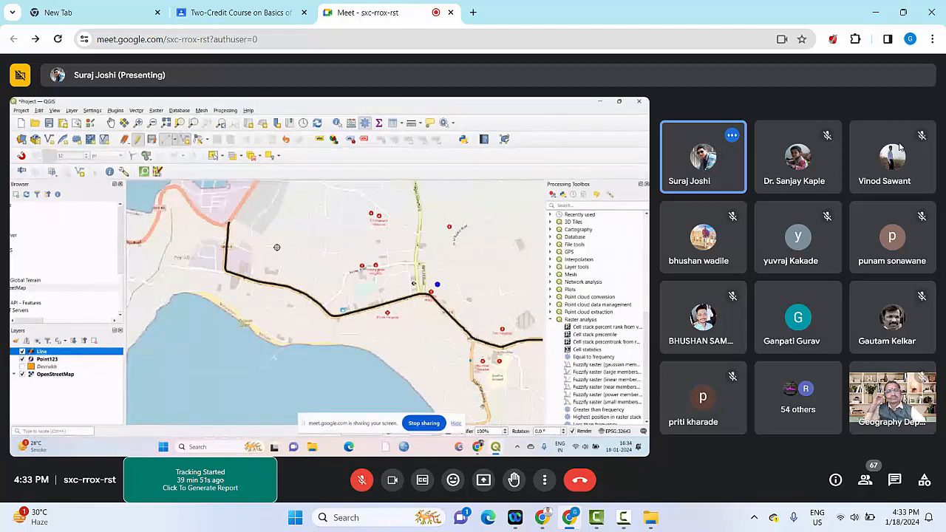
Switch the host's microphone on, off and back on
key(ctrl+d)
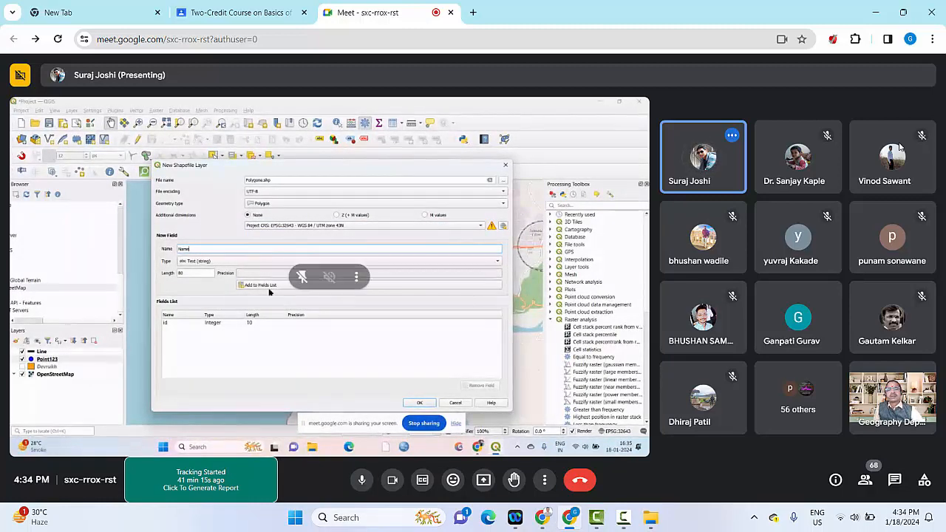
key(ctrl+d)
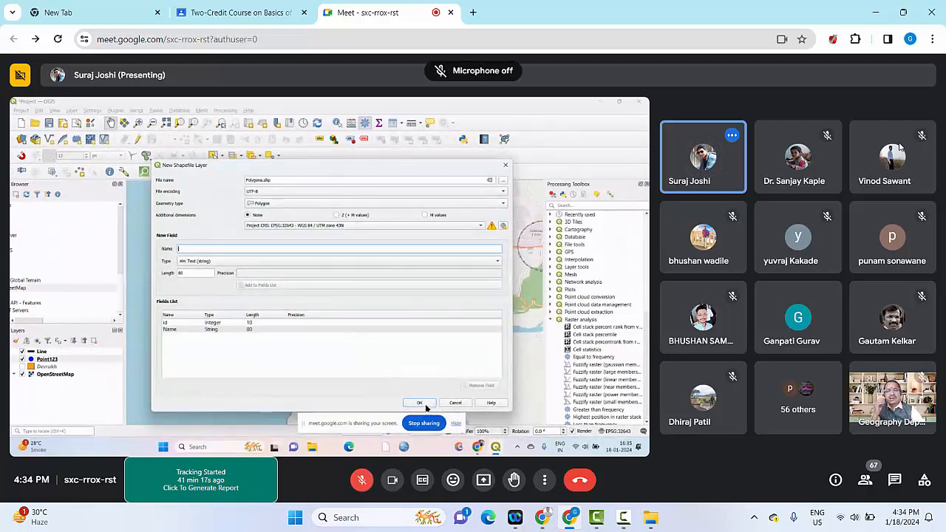
key(ctrl+d)
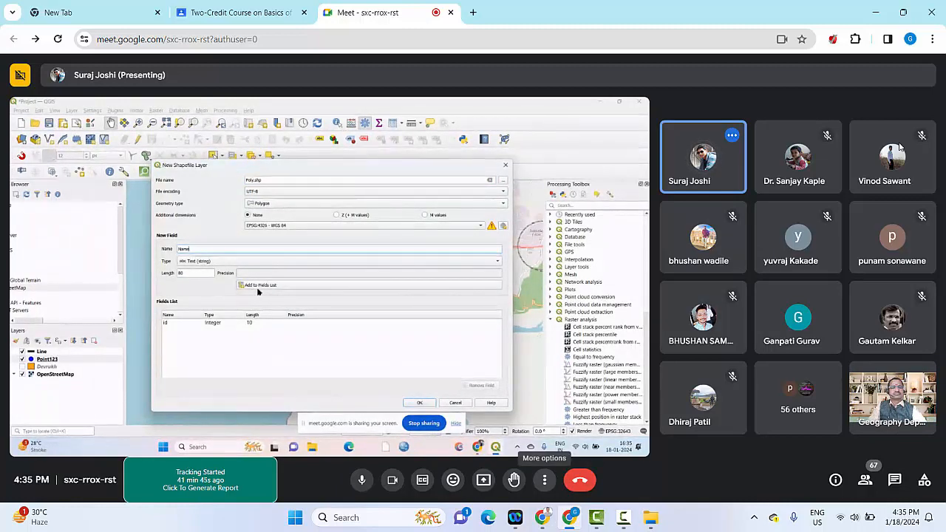
Change the meeting layout to Sidebar and close the layout settings
click(545, 481)
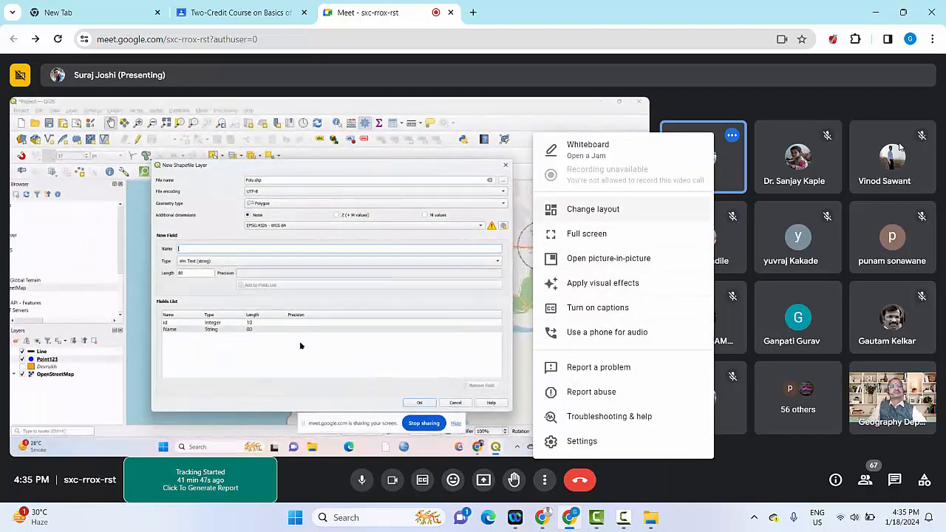
click(593, 209)
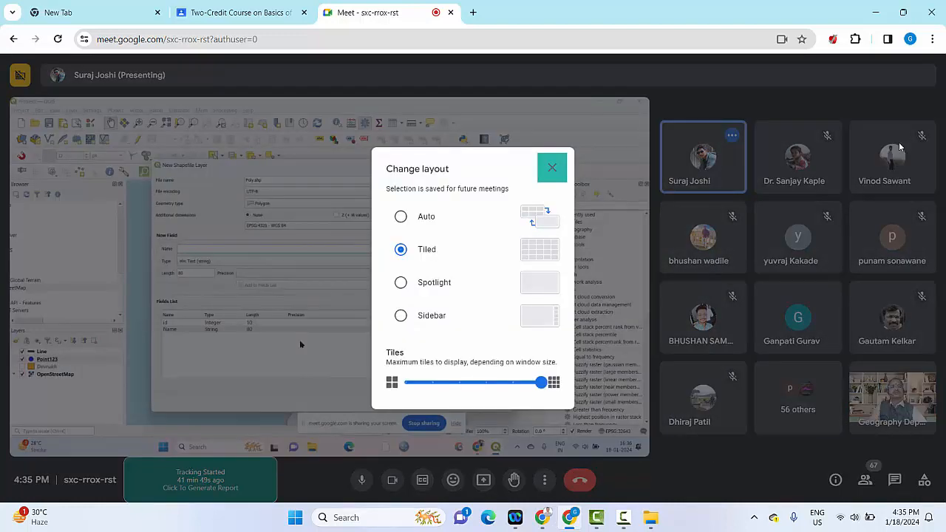
click(401, 315)
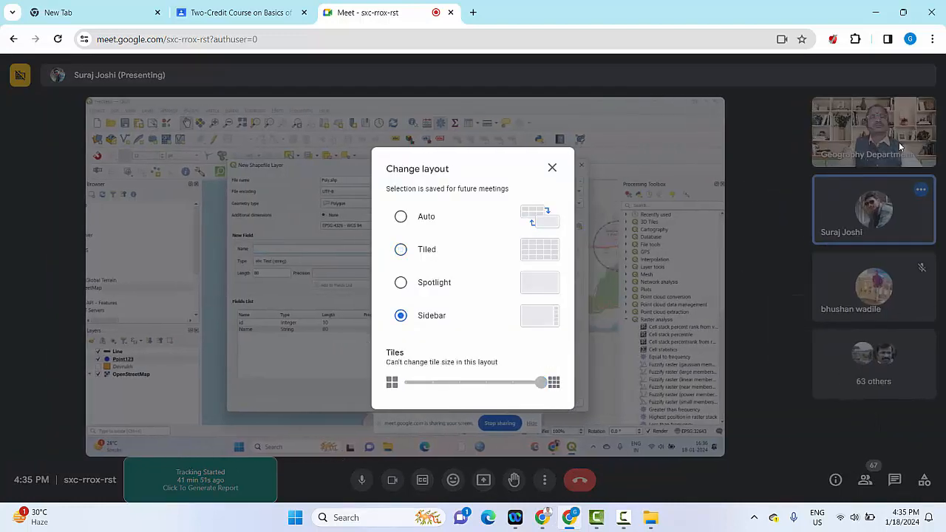
click(552, 168)
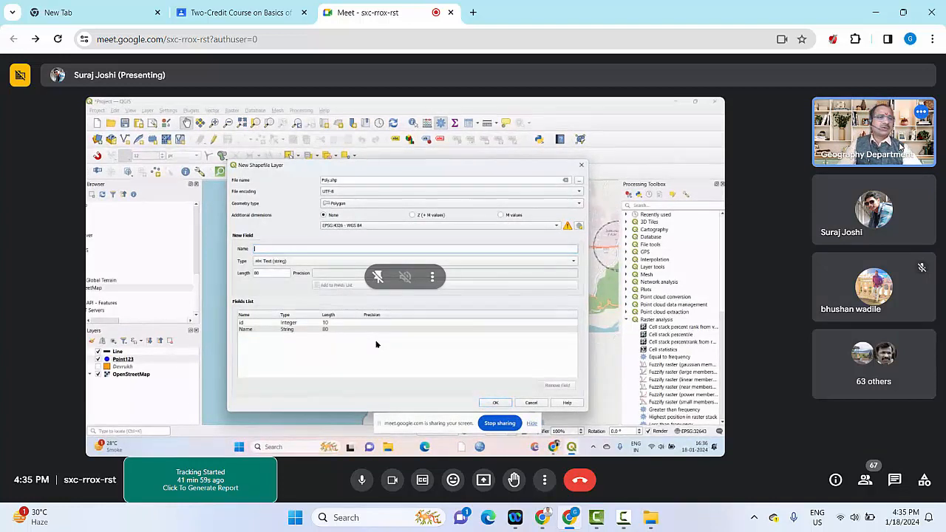
Switch the meeting window to full-screen view
click(545, 480)
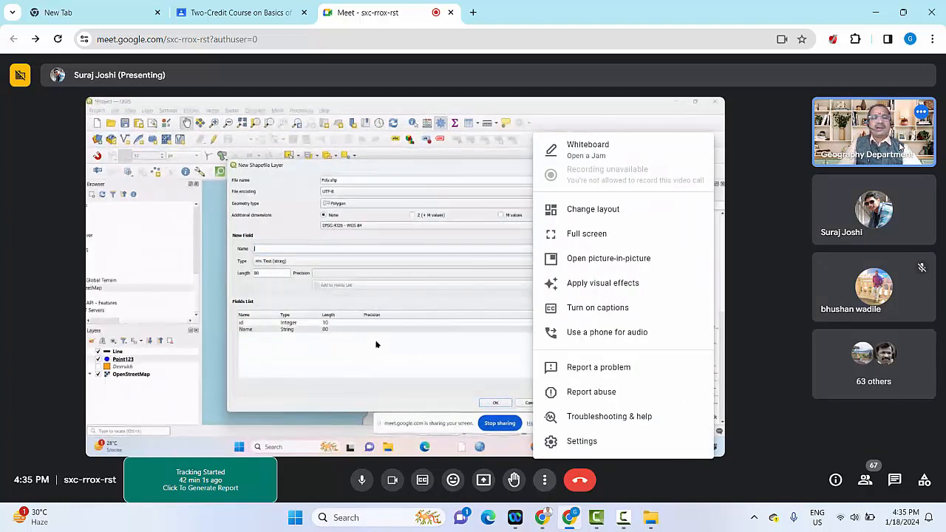
click(591, 233)
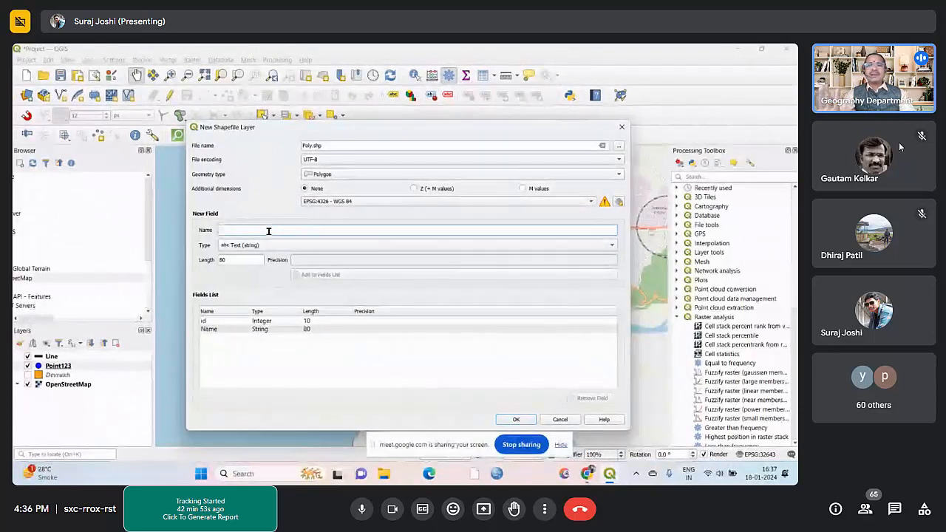
In the shared QGIS window, add a text field named abc to the new Poly polygon shapefile, and mute the host's microphone
text(c)
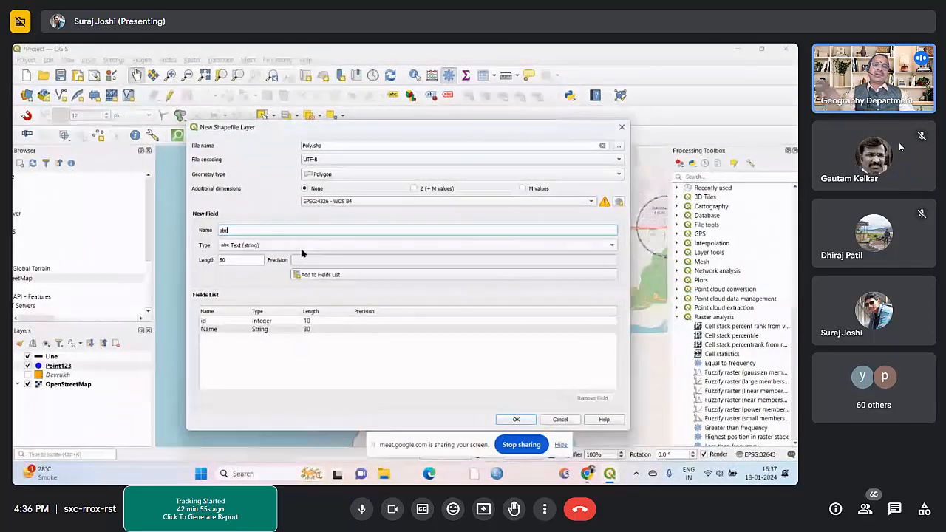
click(319, 277)
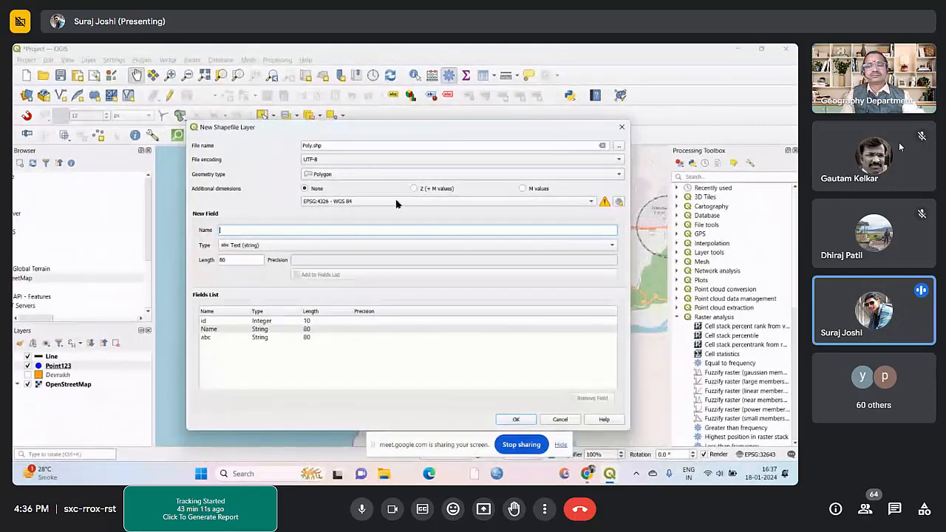
key(ctrl+d)
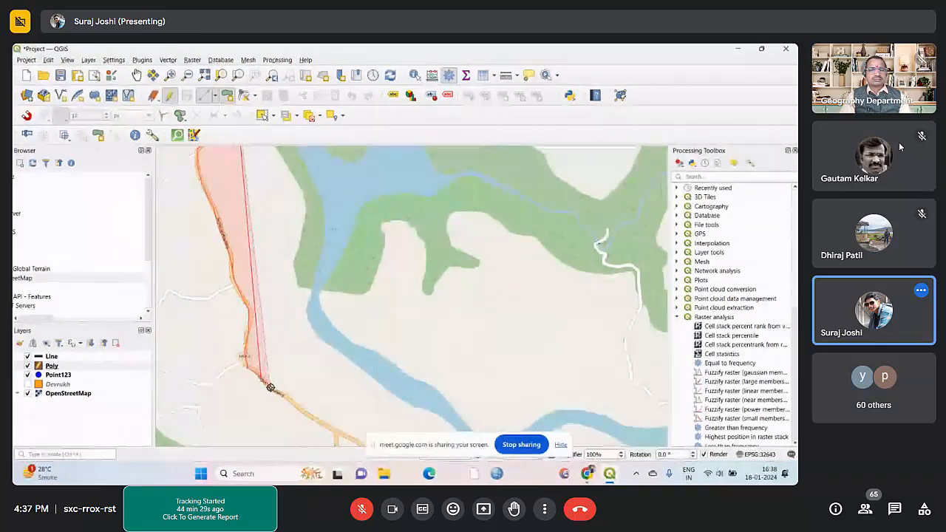
Trace the Poly polygon's southwestern edge along the orange road south of the river
click(288, 398)
click(311, 412)
scroll(215, 305, down, 2)
scroll(249, 328, up, 2)
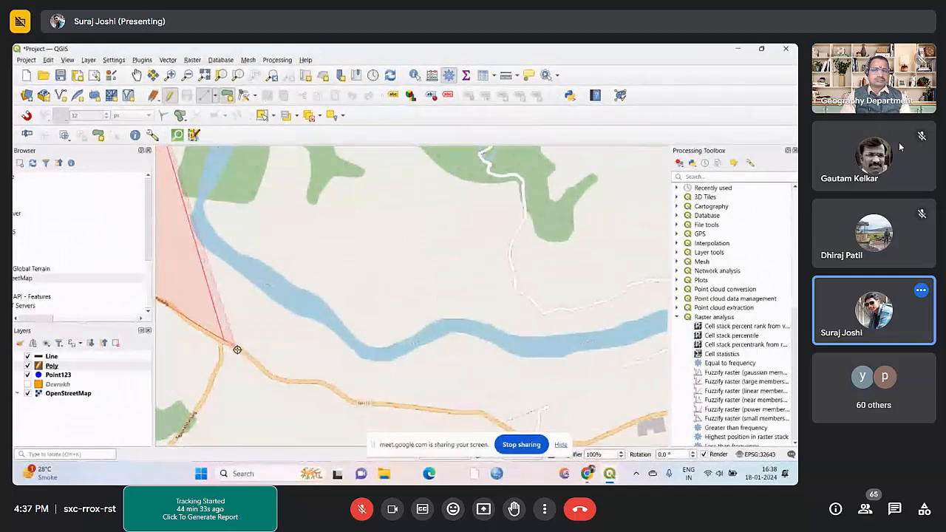
click(237, 349)
click(274, 378)
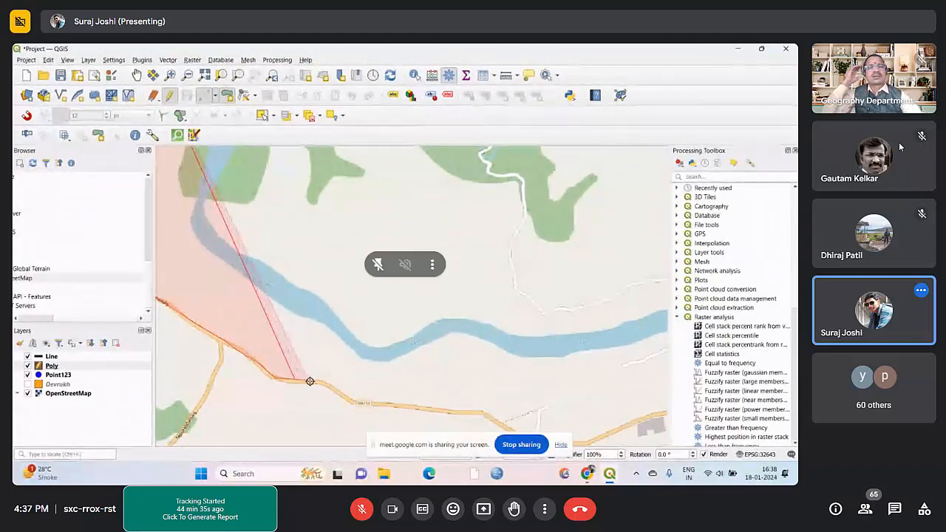
click(317, 383)
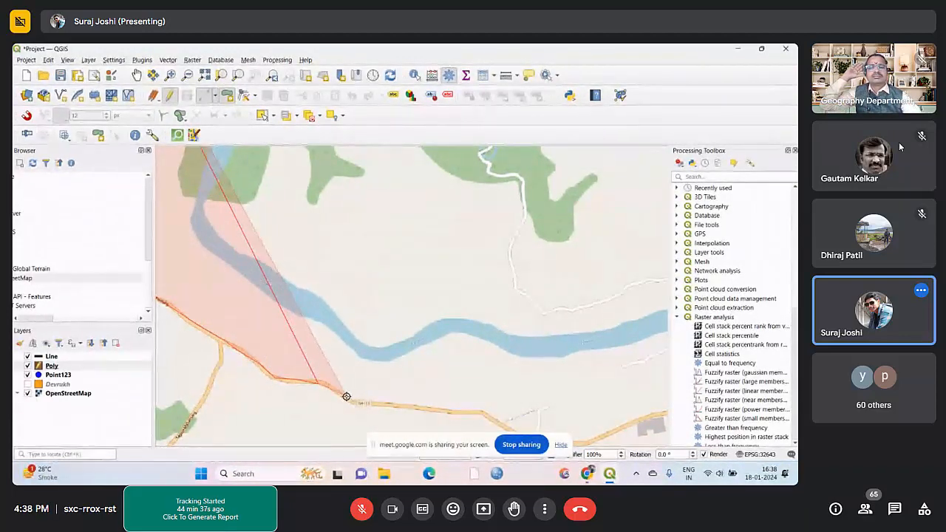
click(347, 395)
click(378, 408)
click(413, 407)
click(460, 406)
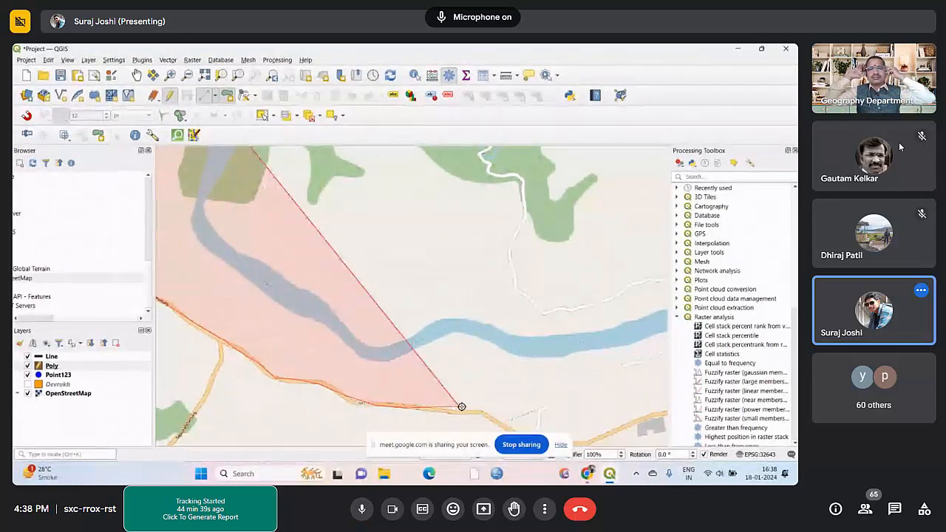
click(501, 419)
Extend the unfinished polygon's southern edge eastward, roughly following the road south of the river
scroll(481, 376, down, 4)
scroll(517, 379, up, 3)
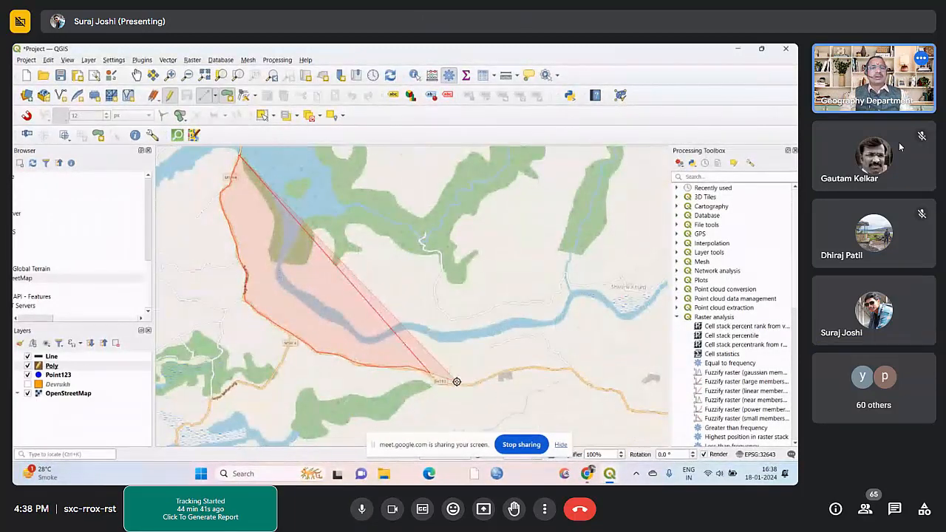
click(606, 375)
scroll(501, 330, down, 4)
scroll(584, 321, up, 5)
scroll(426, 372, down, 2)
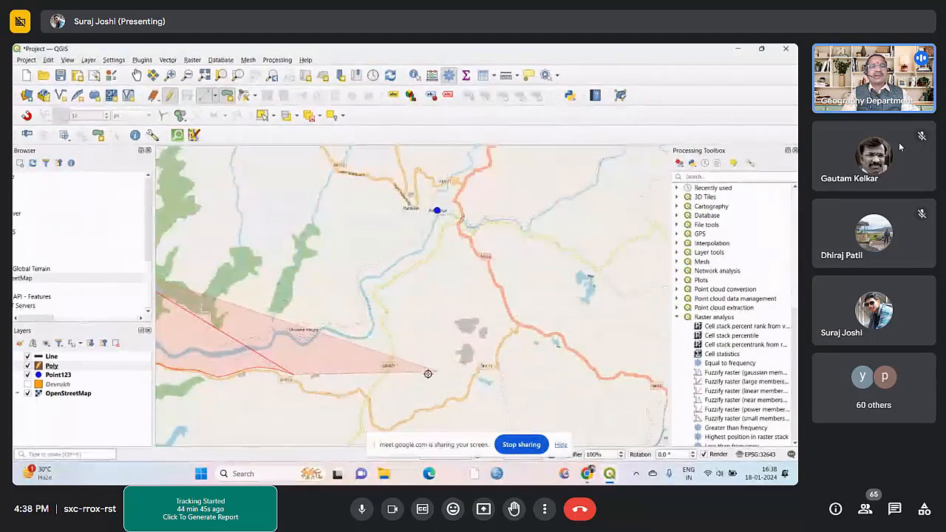
click(356, 387)
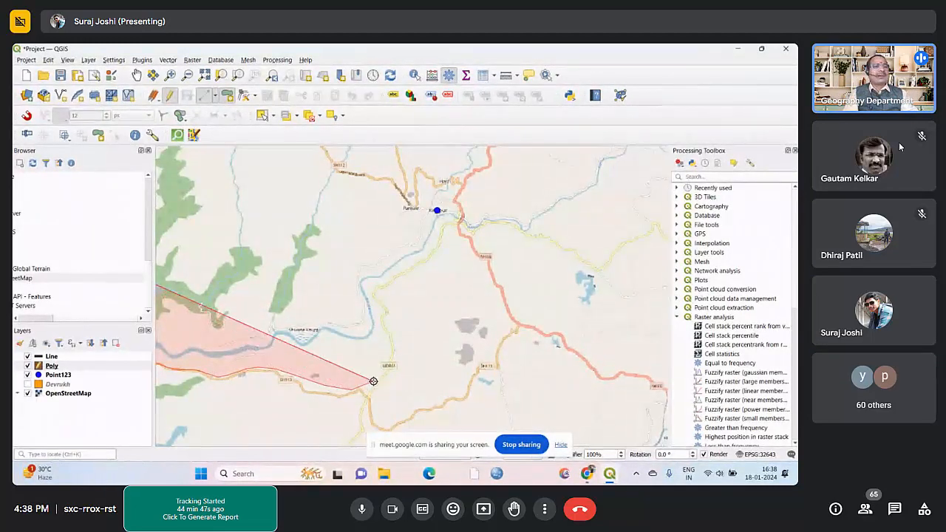
click(380, 401)
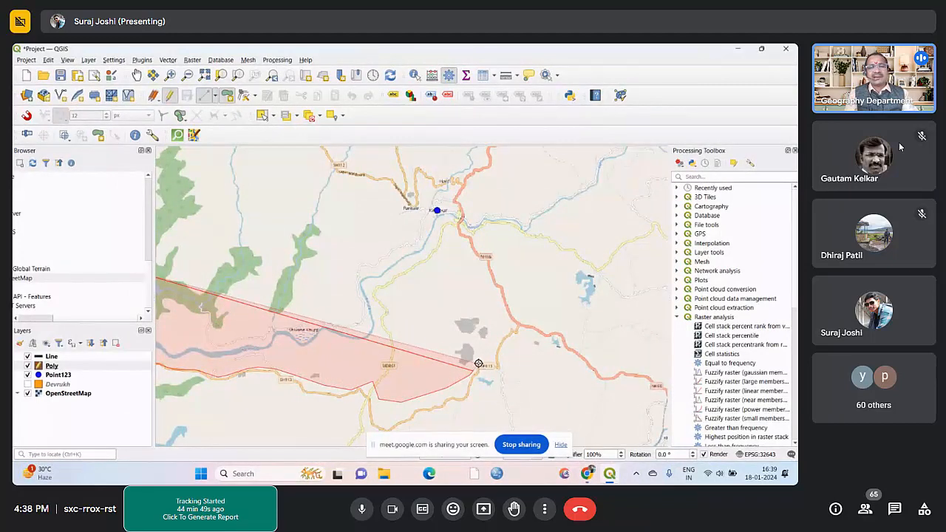
Carry the polygon's eastern edge north along the red highway and around the blue point at Rajapur
click(493, 346)
click(497, 264)
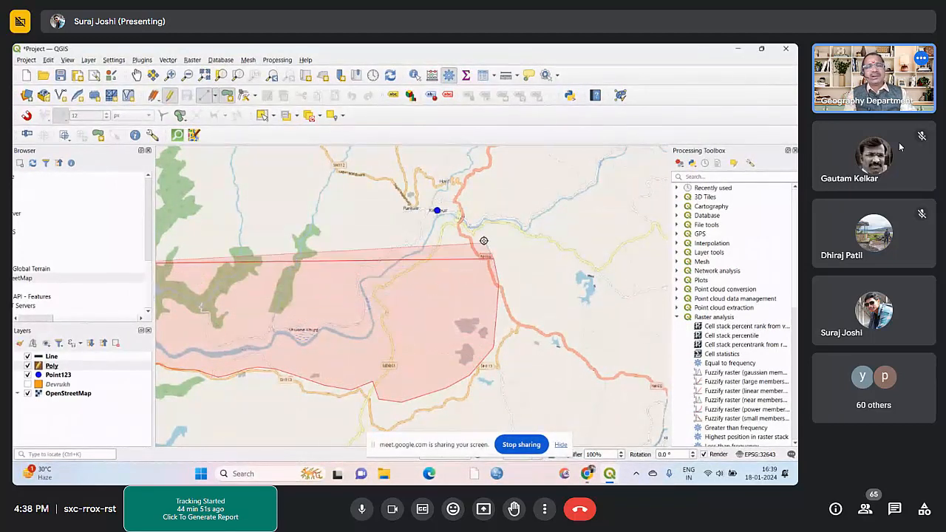
click(456, 209)
click(388, 175)
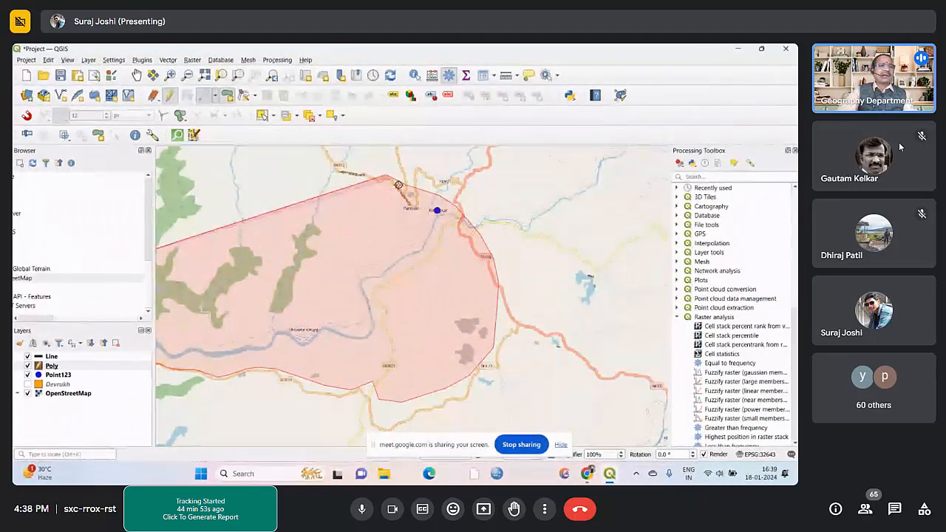
Continue the polygon's northern edge along the road to the northwest corner and finish the outline down its western side
scroll(453, 212, down, 1)
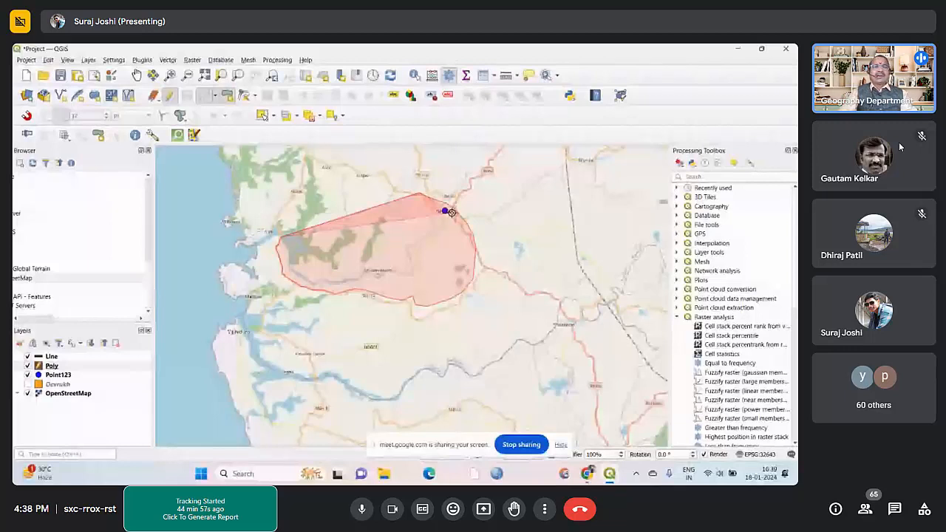
scroll(378, 174, up, 1)
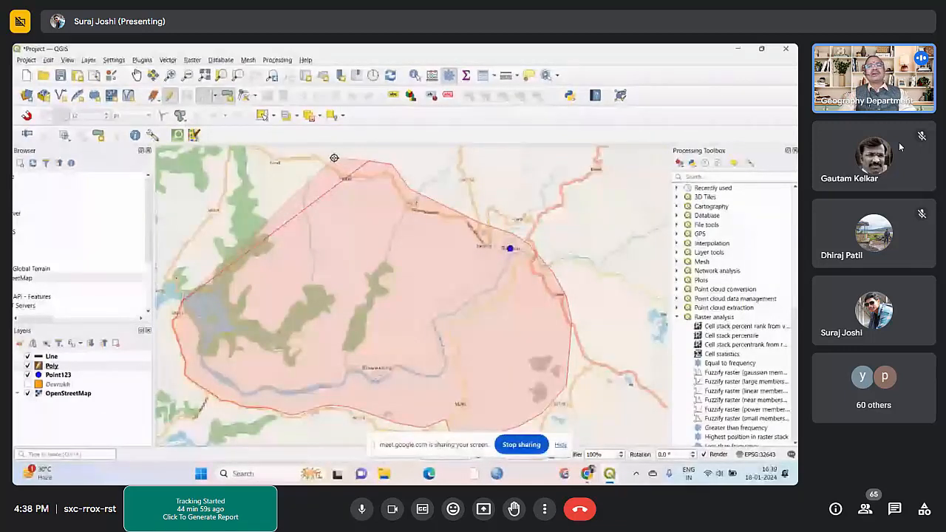
scroll(325, 221, up, 1)
click(334, 193)
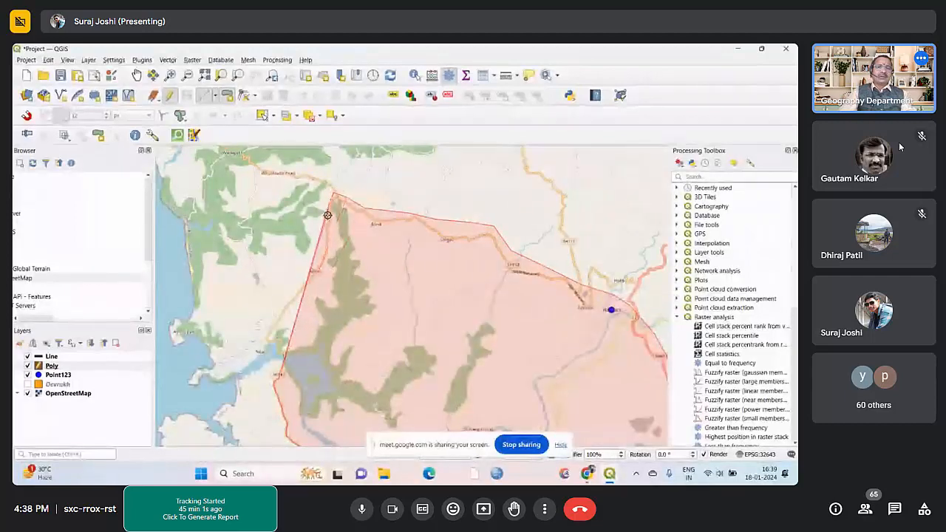
click(316, 272)
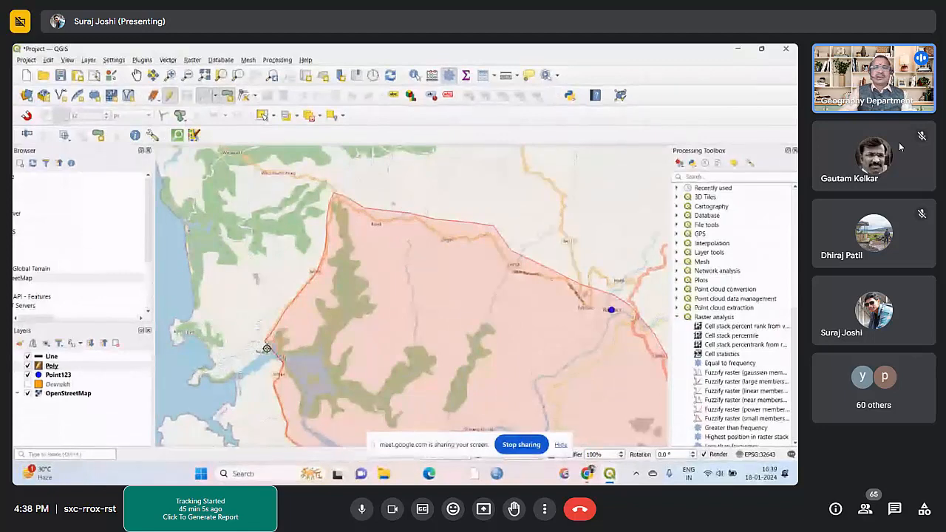
click(267, 346)
right_click(279, 359)
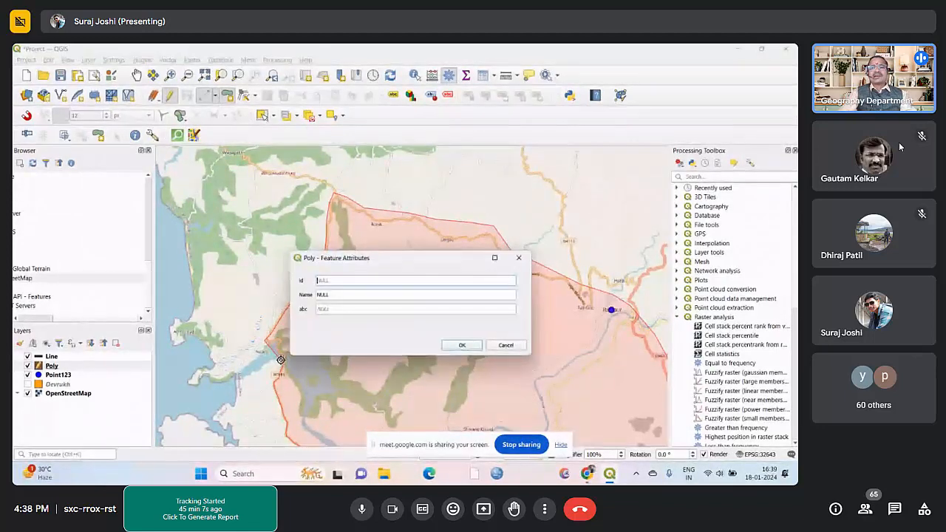
Set the new polygon's id to 1 and its Name to Rajapur, and save the feature
click(416, 280)
text(1)
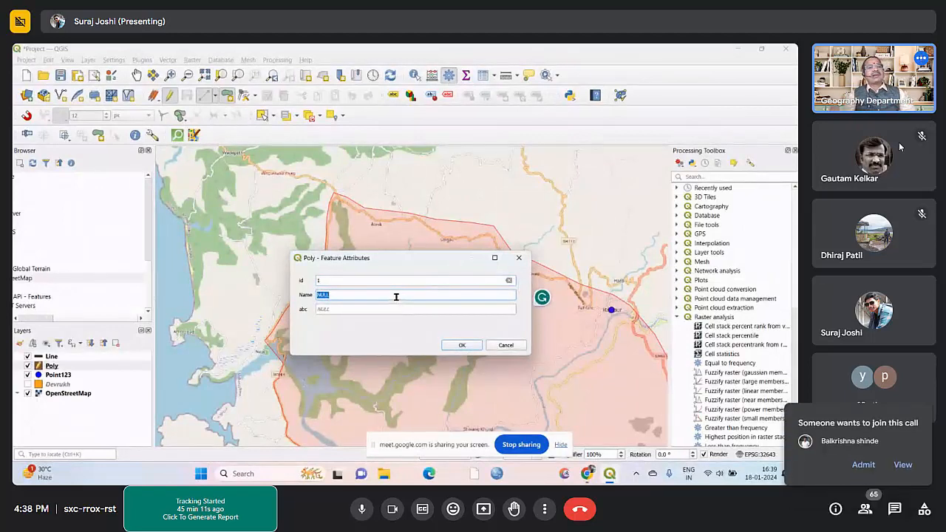
click(396, 297)
text(Rajapur)
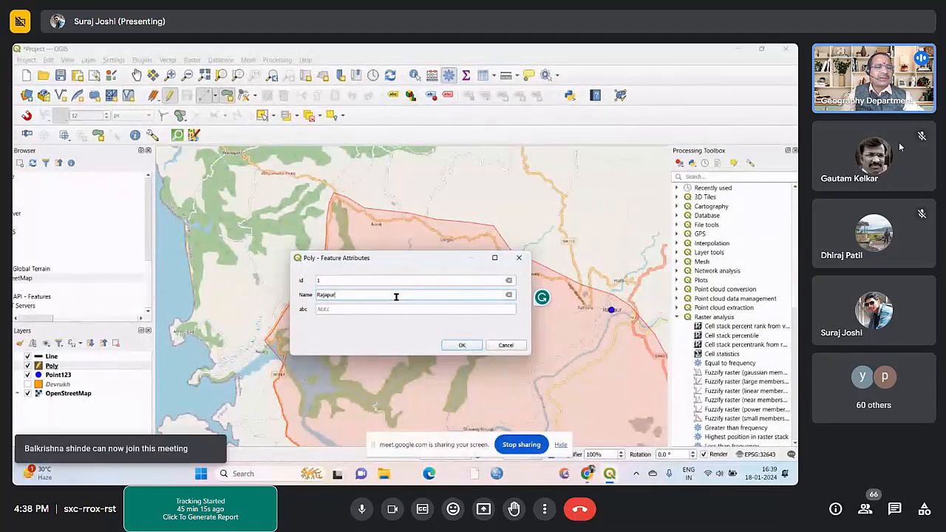
click(464, 345)
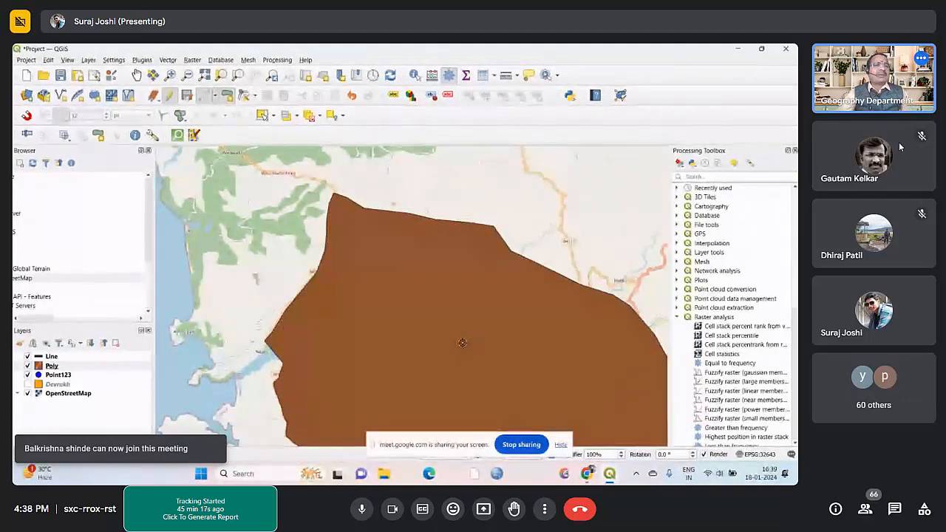
Begin a second Poly polygon at the northwest corner of the brown polygon and trace its northern edge eastward
scroll(272, 247, down, 2)
scroll(303, 252, up, 3)
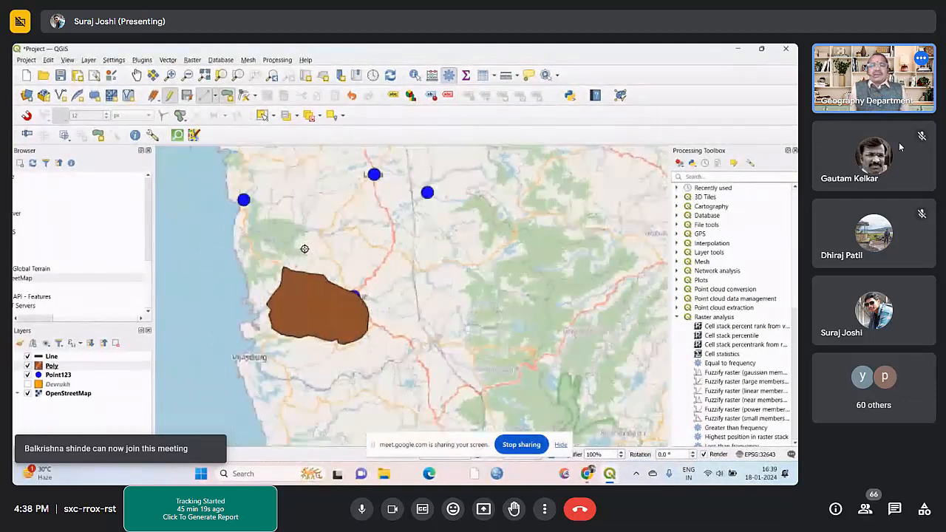
scroll(333, 274, down, 1)
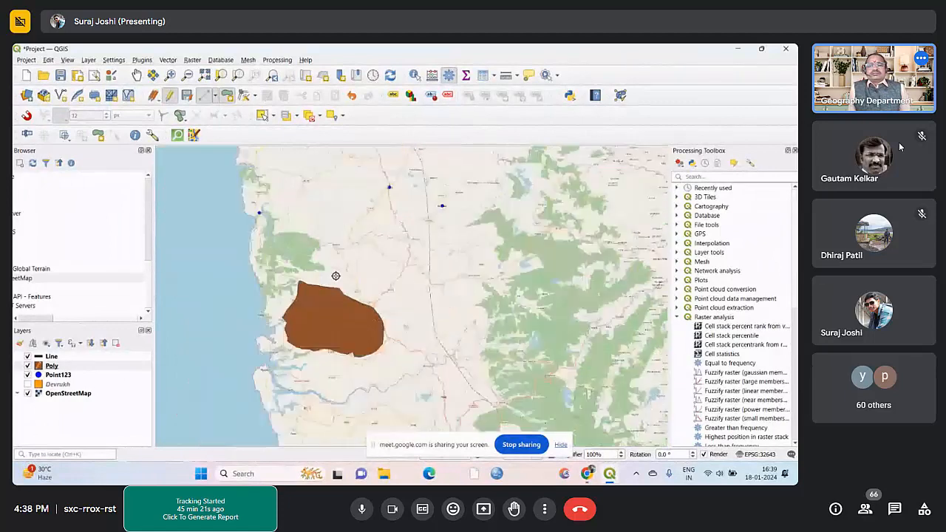
scroll(247, 219, up, 1)
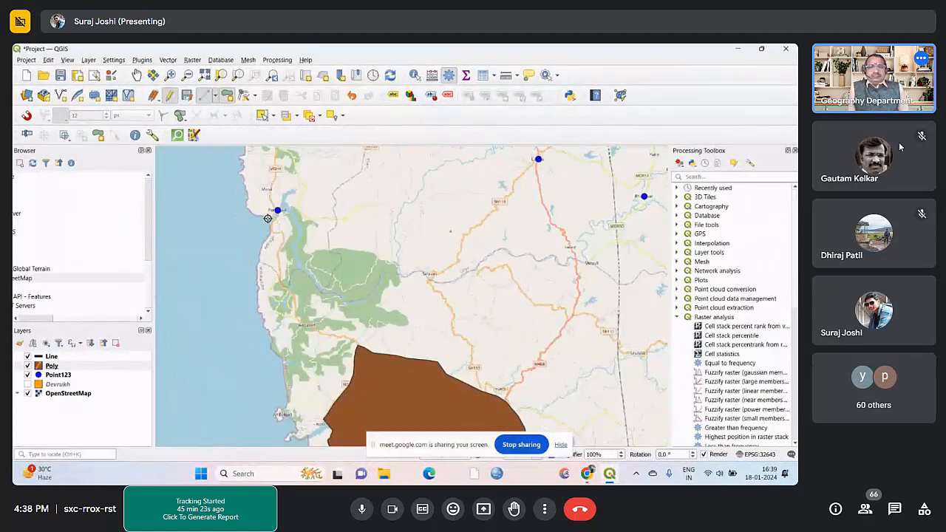
scroll(354, 338, up, 1)
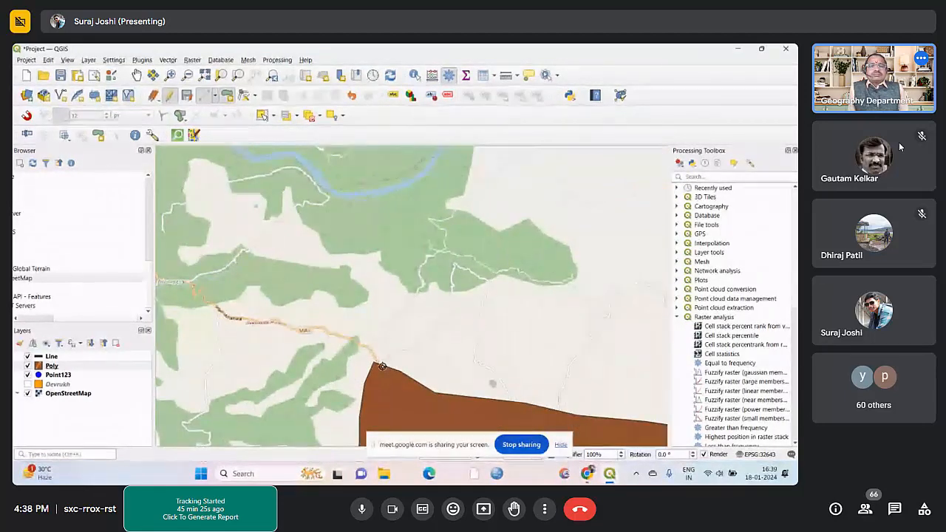
click(373, 362)
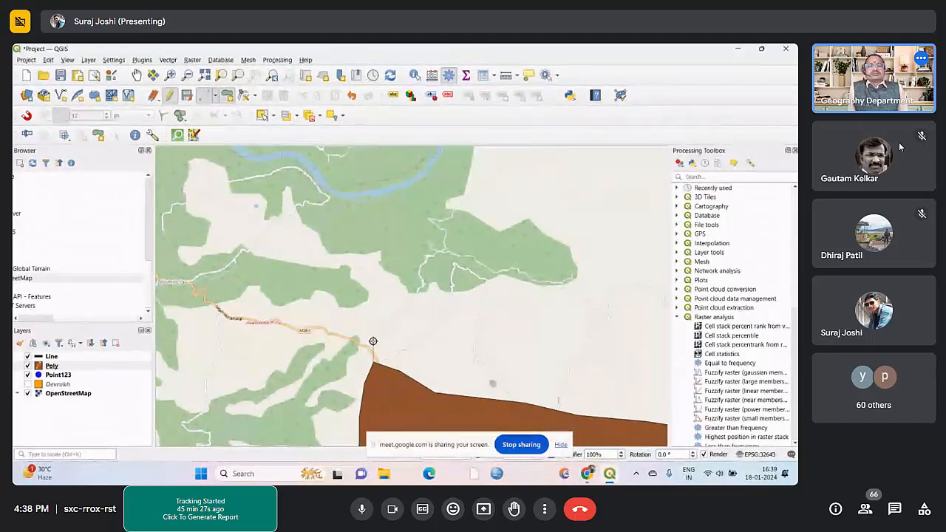
click(392, 325)
click(418, 307)
click(473, 309)
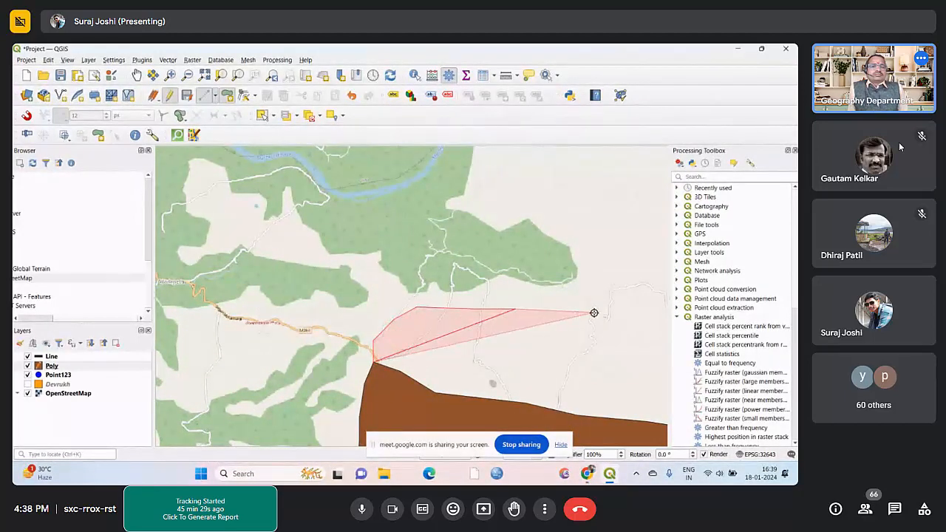
click(636, 319)
Trace the second polygon's eastern side down to the brown polygon's northeastern edge and finish its outline
scroll(380, 244, down, 2)
scroll(503, 267, up, 2)
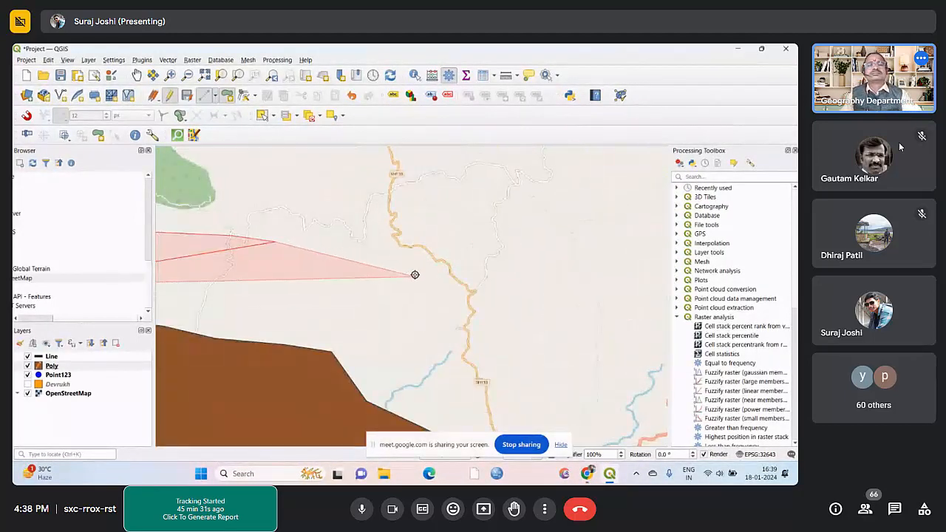
click(497, 292)
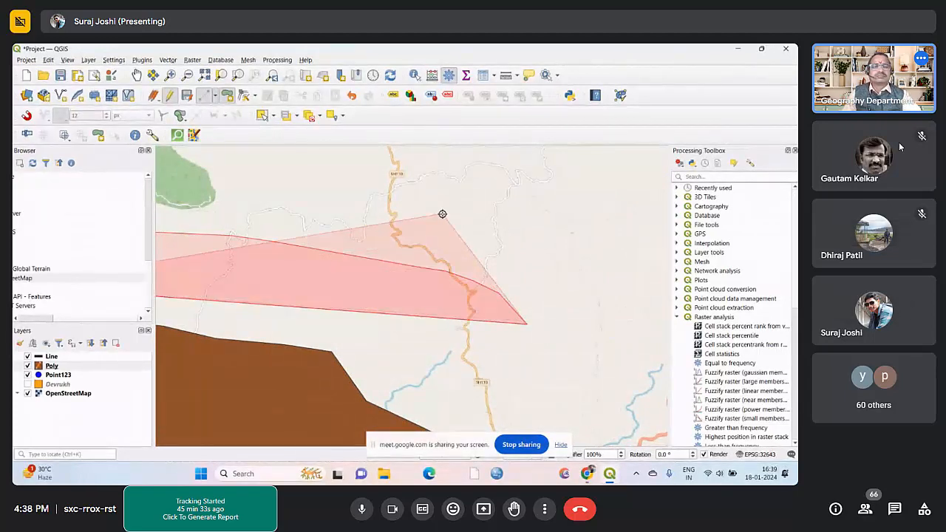
scroll(483, 268, down, 2)
scroll(485, 268, up, 2)
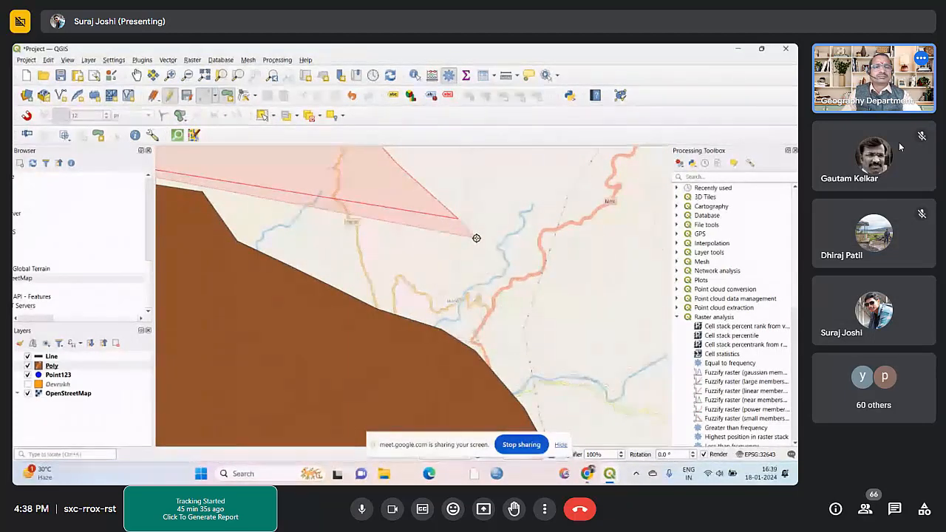
click(519, 326)
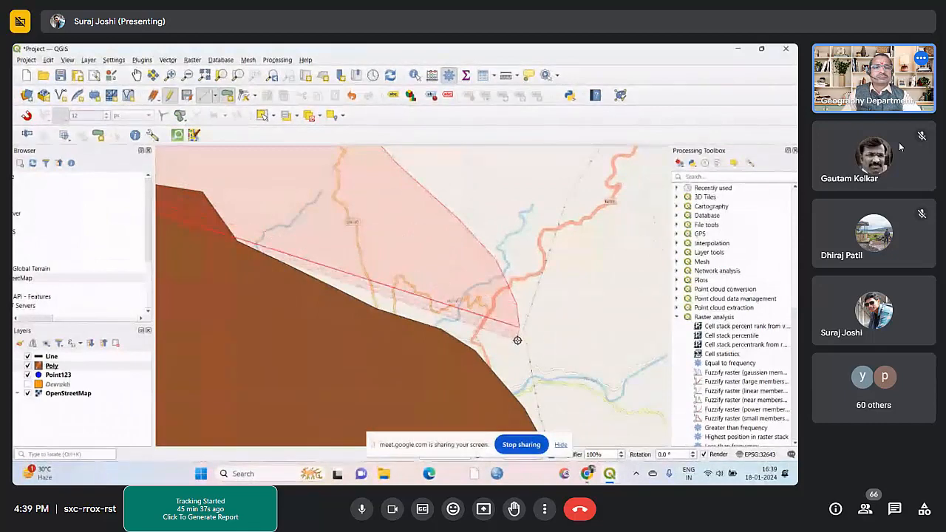
click(517, 340)
click(509, 360)
click(489, 371)
scroll(458, 365, down, 2)
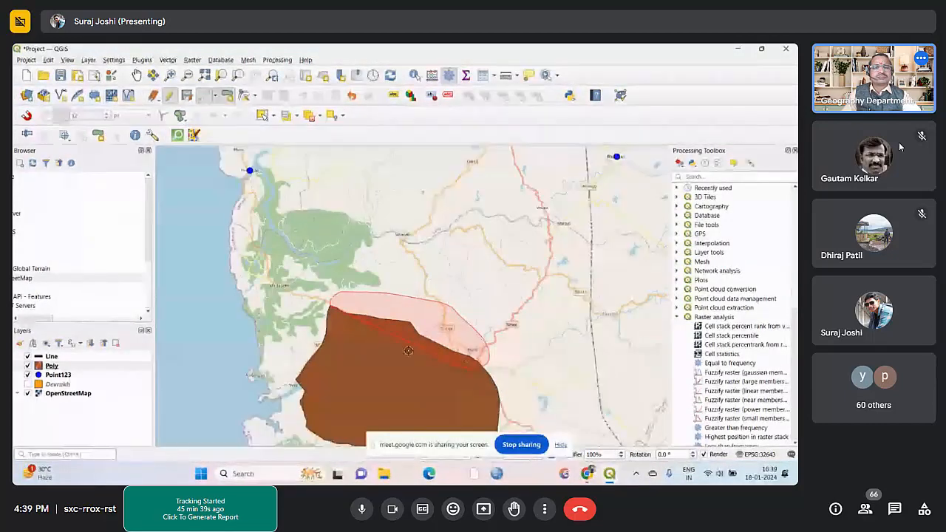
right_click(326, 311)
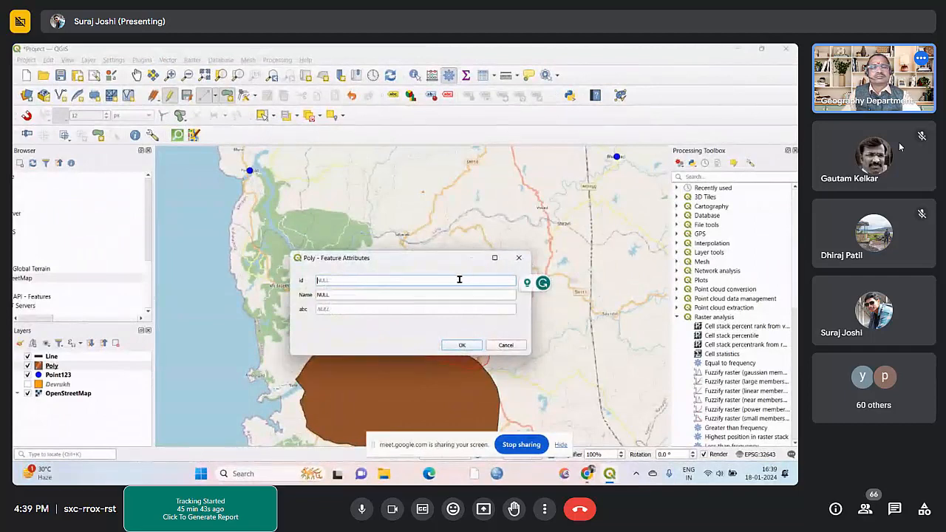
Set the second polygon's id to 2 and its Name to 1, and save the feature
text(2)
key(Tab)
text(1)
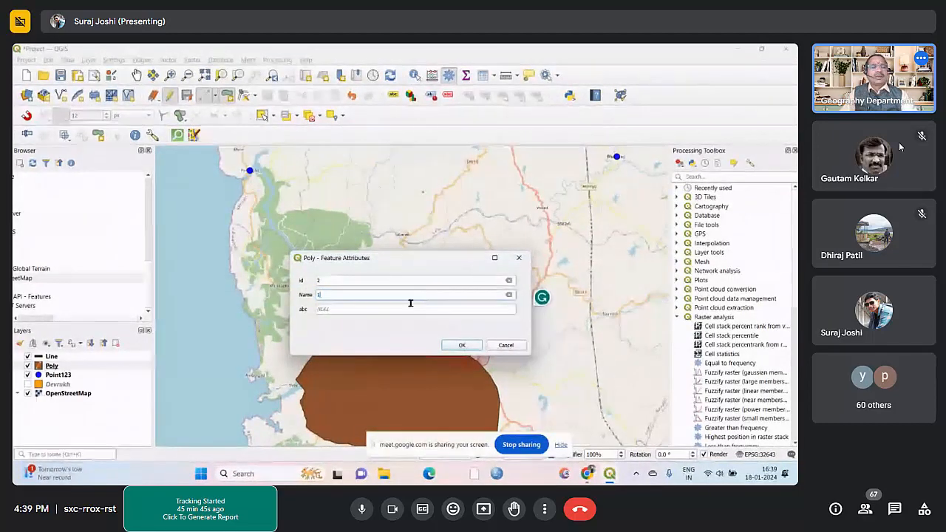
key(Tab)
click(462, 345)
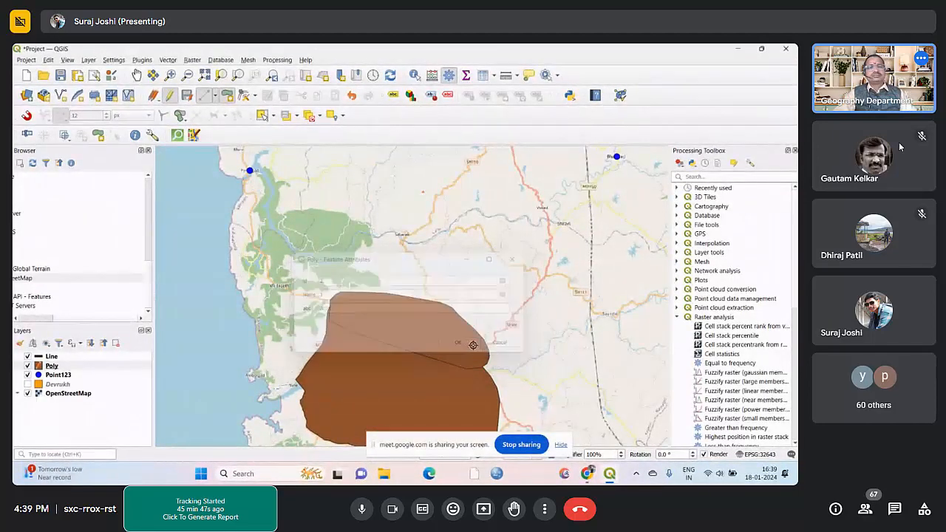
Begin a third Poly polygon at the second polygon's eastern edge and trace its northern edge eastward to the railway line
scroll(463, 306, down, 2)
scroll(463, 307, up, 2)
scroll(454, 286, up, 2)
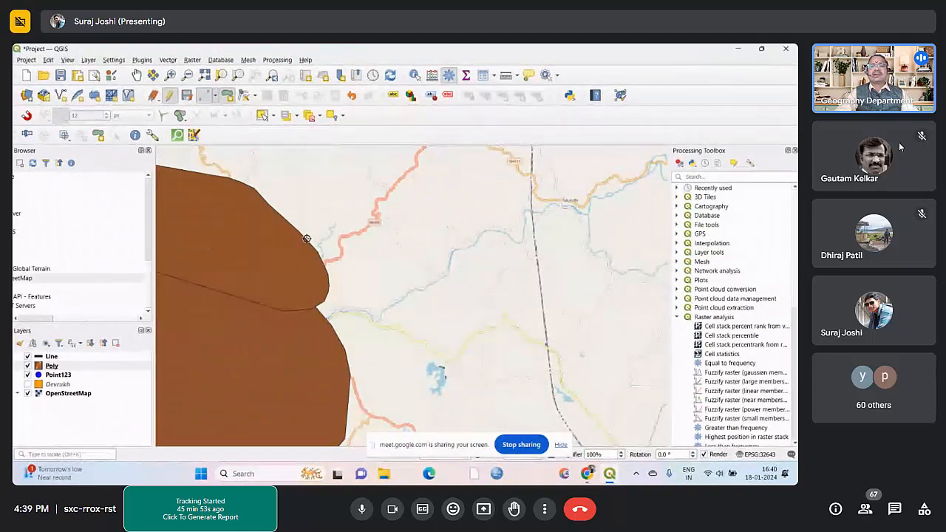
click(384, 178)
click(419, 177)
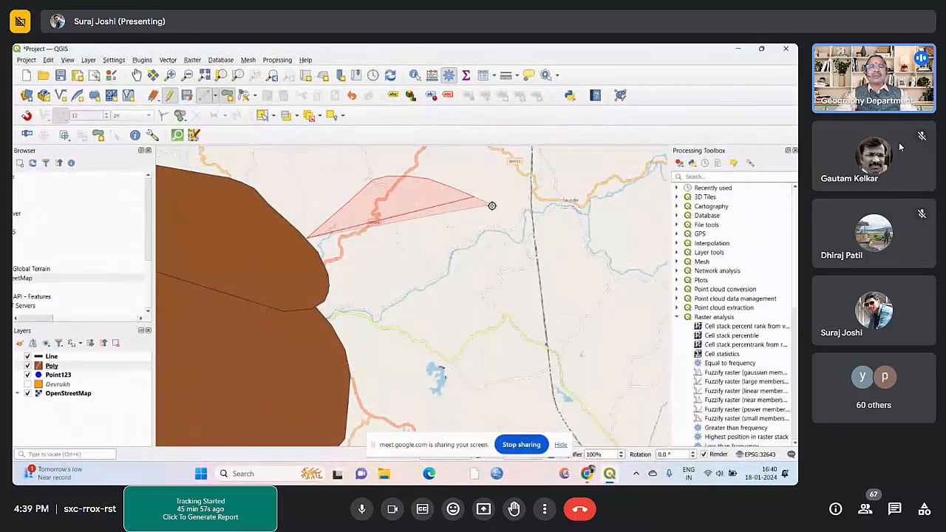
click(496, 208)
click(513, 224)
click(531, 241)
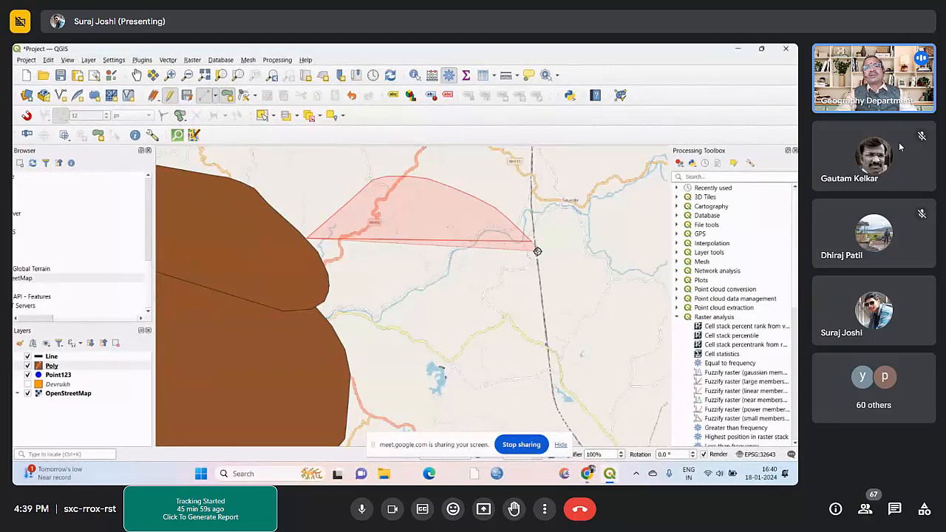
Finish the third polygon along the railway and back to the existing polygons, and save it with id 3 and Name 3
scroll(549, 283, down, 2)
scroll(550, 286, up, 1)
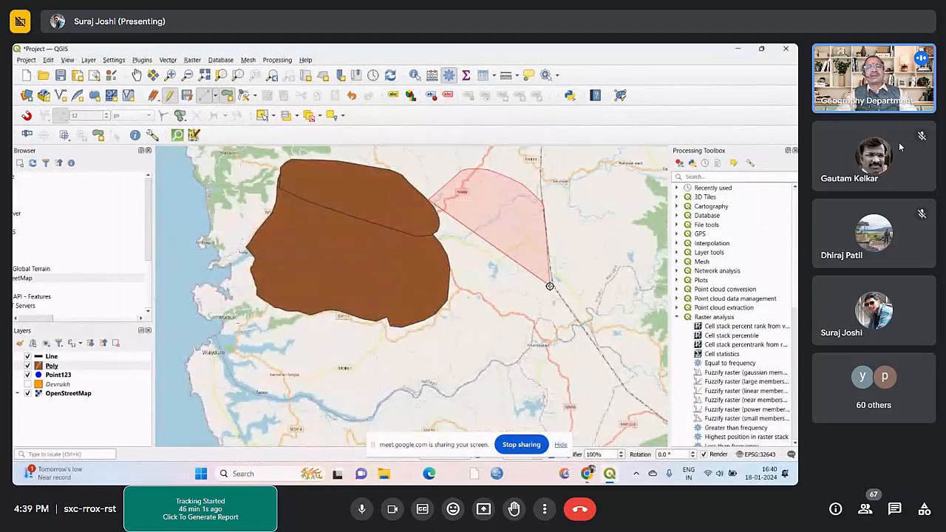
click(490, 316)
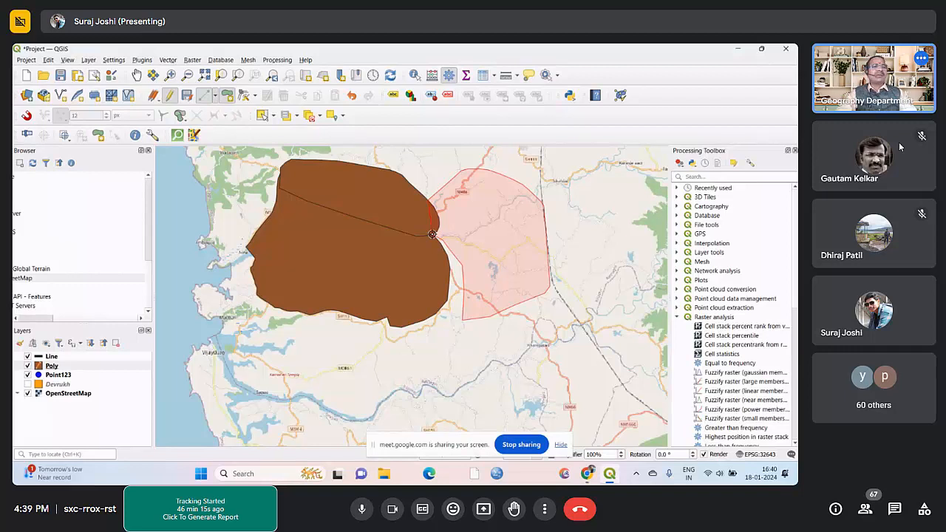
right_click(404, 249)
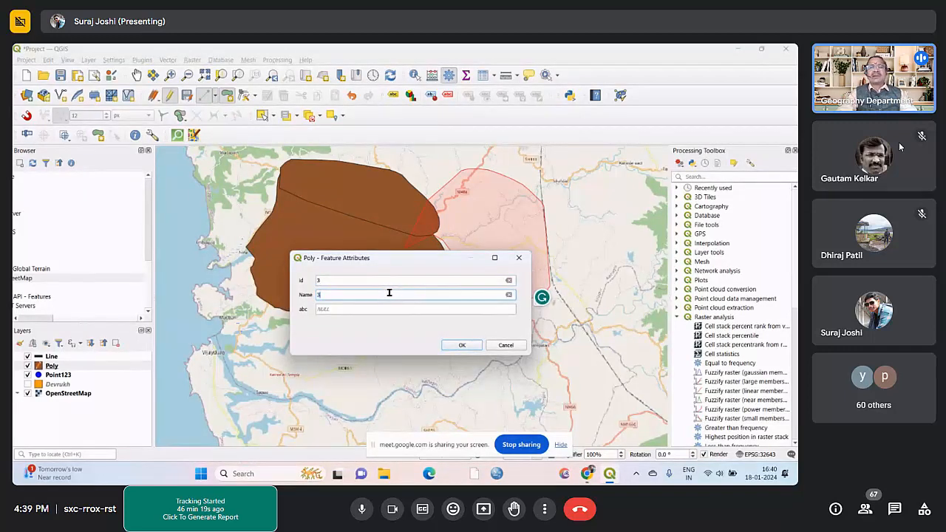
click(458, 345)
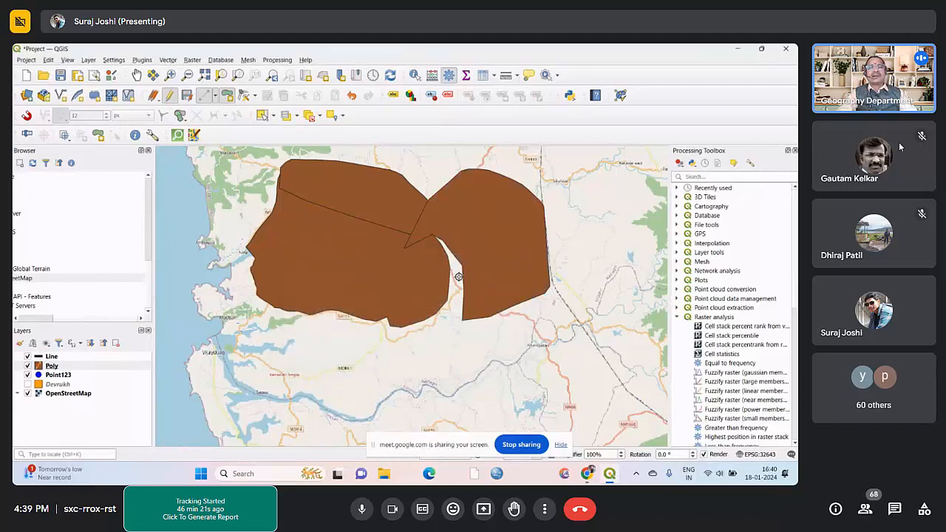
Select the Poly layer in the layer list
scroll(429, 239, down, 1)
scroll(430, 303, up, 1)
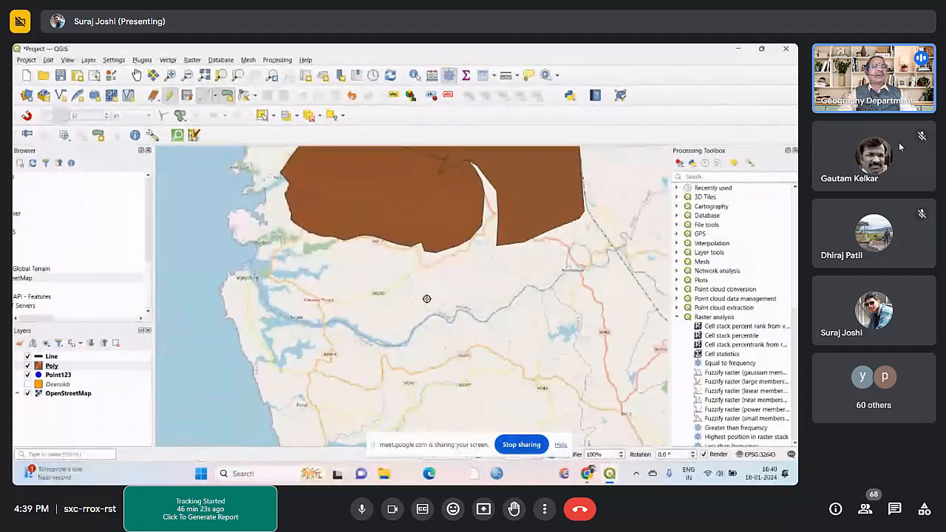
scroll(378, 292, down, 1)
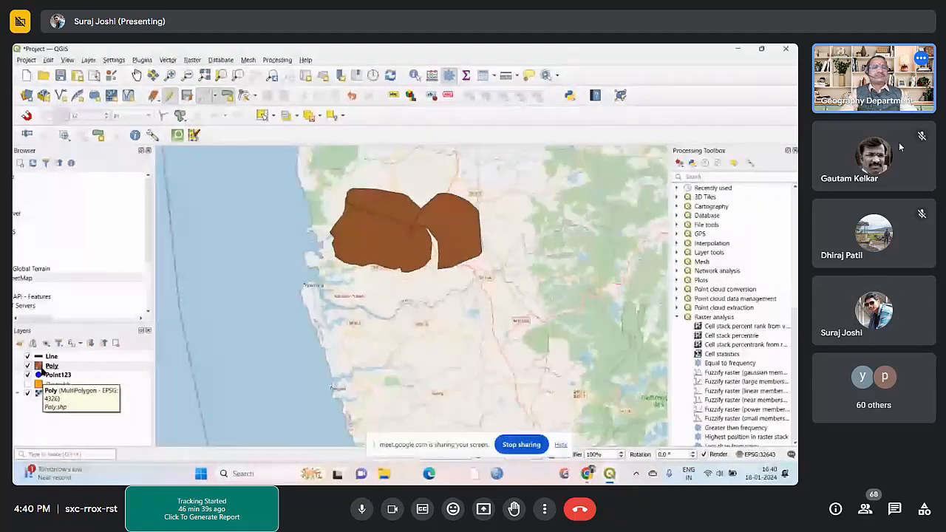
click(44, 366)
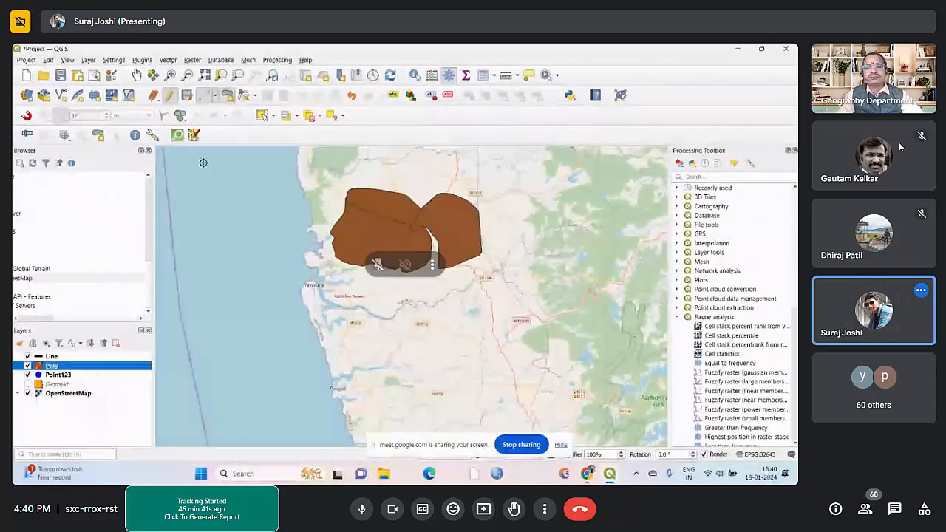
Mute the meeting microphone and unmute it again
key(ctrl+d)
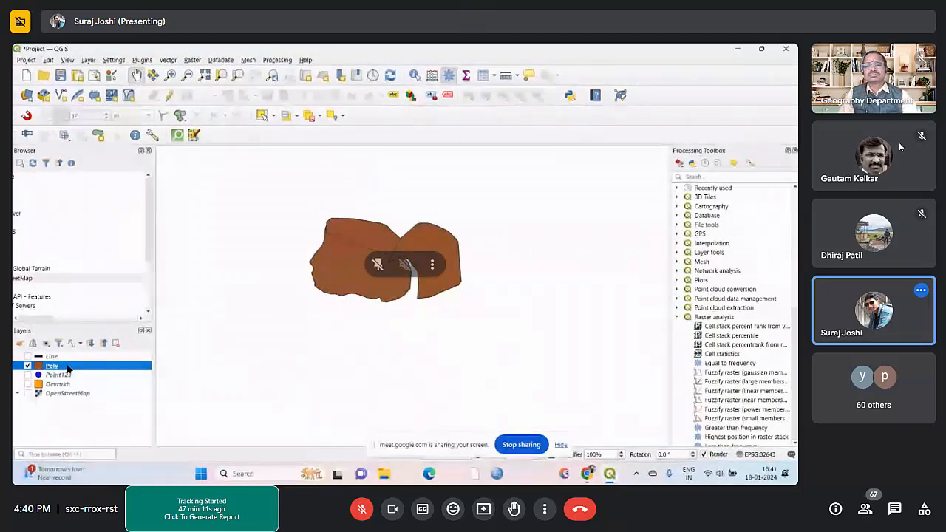
key(ctrl+d)
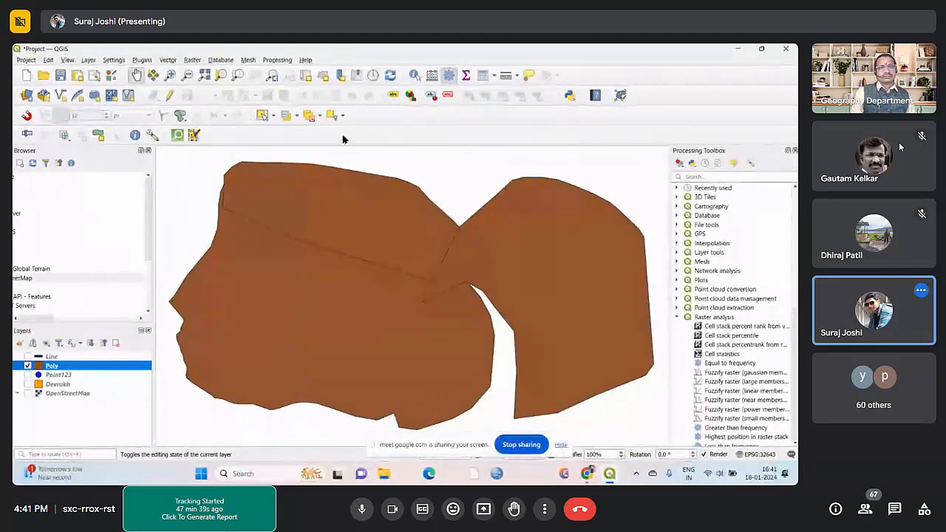
Find the Topology Checker among the installed plugins, make sure it is enabled, and close the plugin manager
click(140, 60)
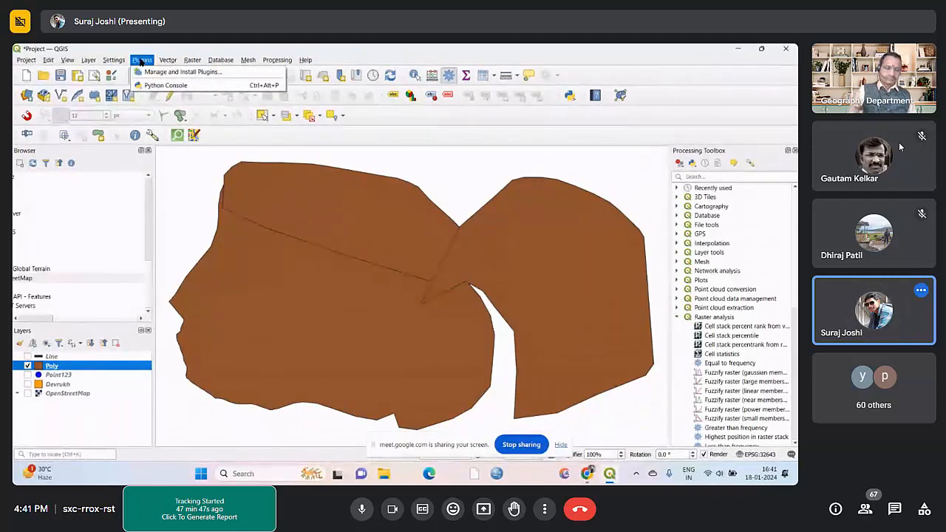
click(163, 71)
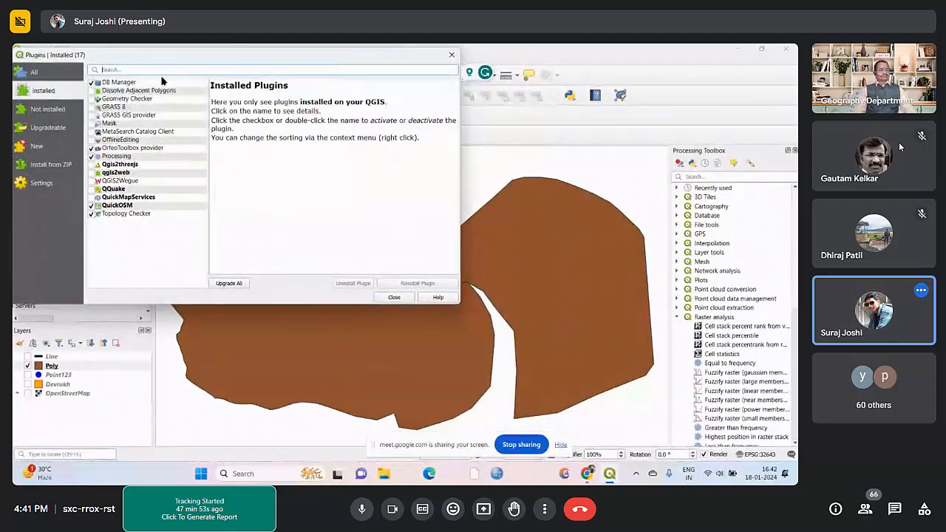
click(169, 69)
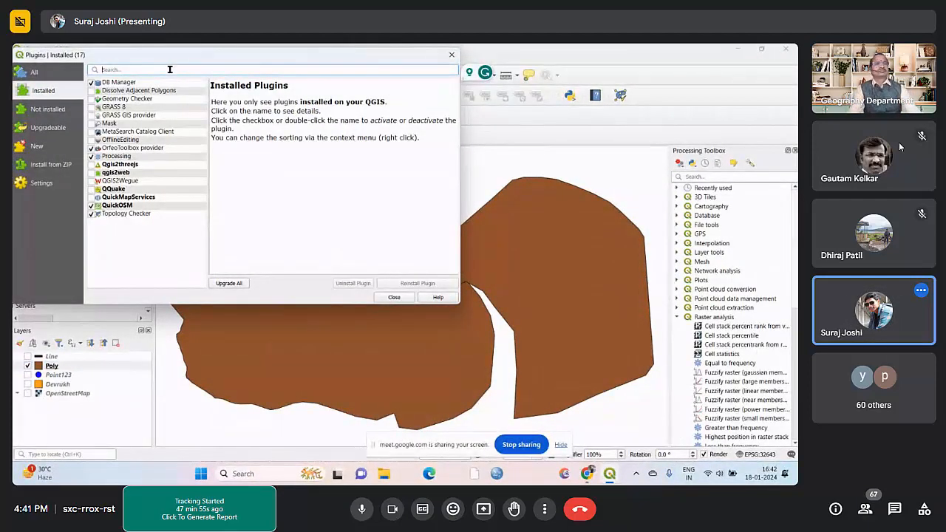
text(Topol)
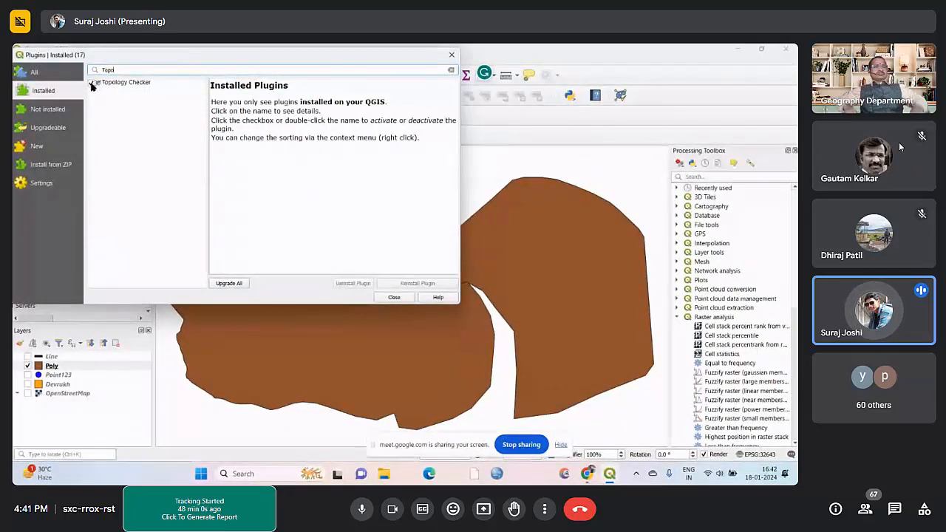
click(91, 83)
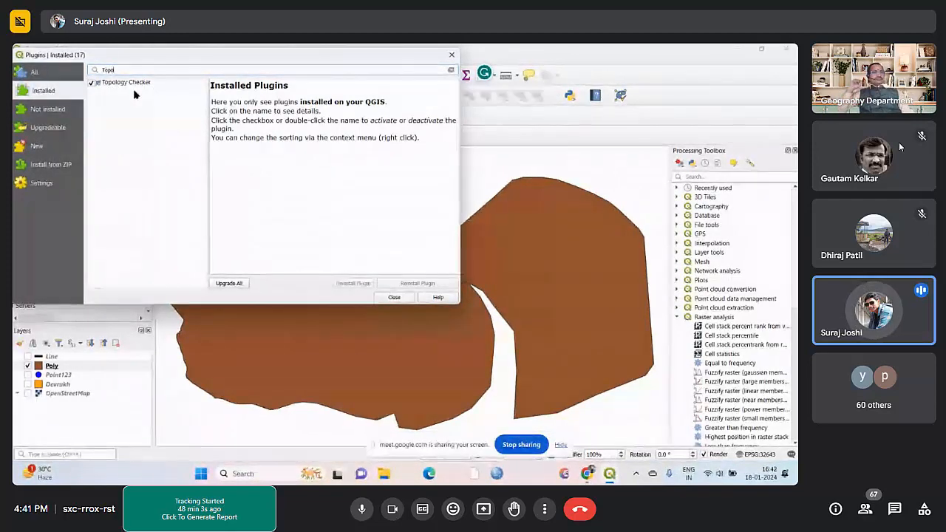
click(394, 297)
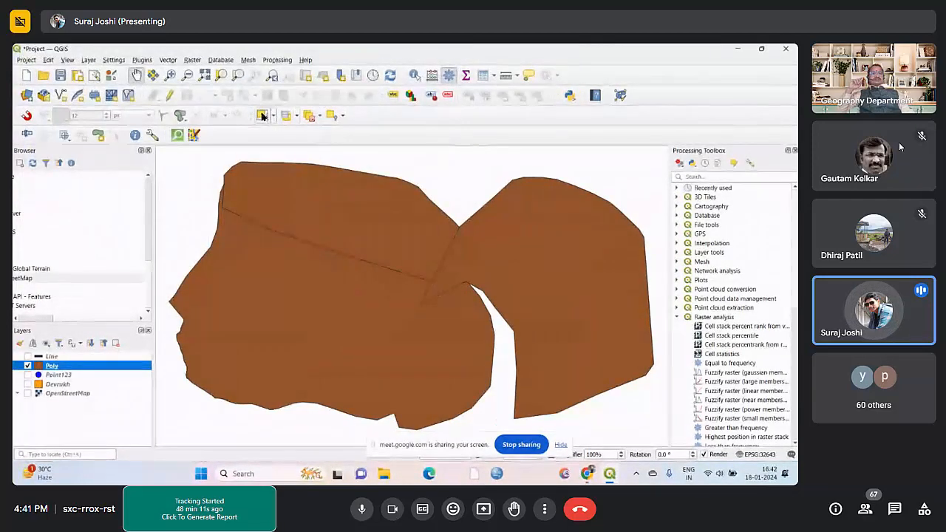
Show the Topology Checker, enlarge it, and open its rule settings
click(621, 96)
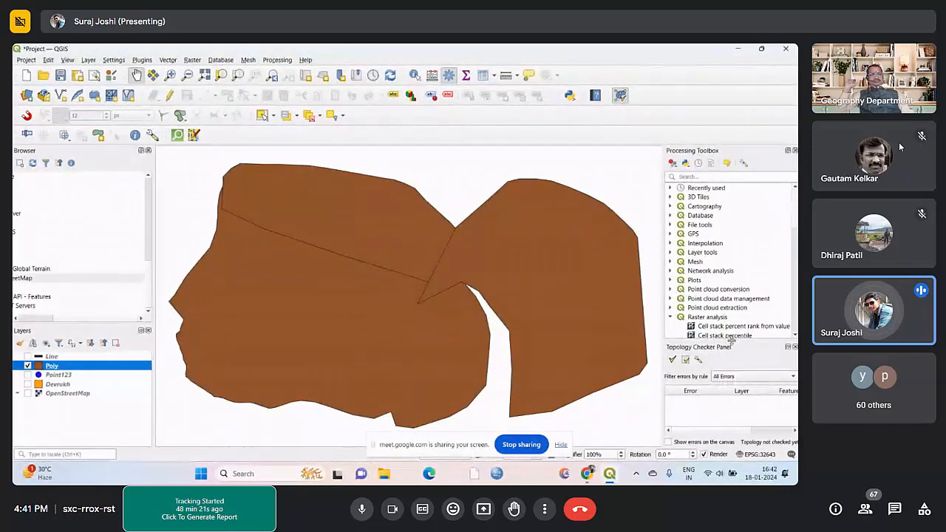
drag(731, 341, 720, 225)
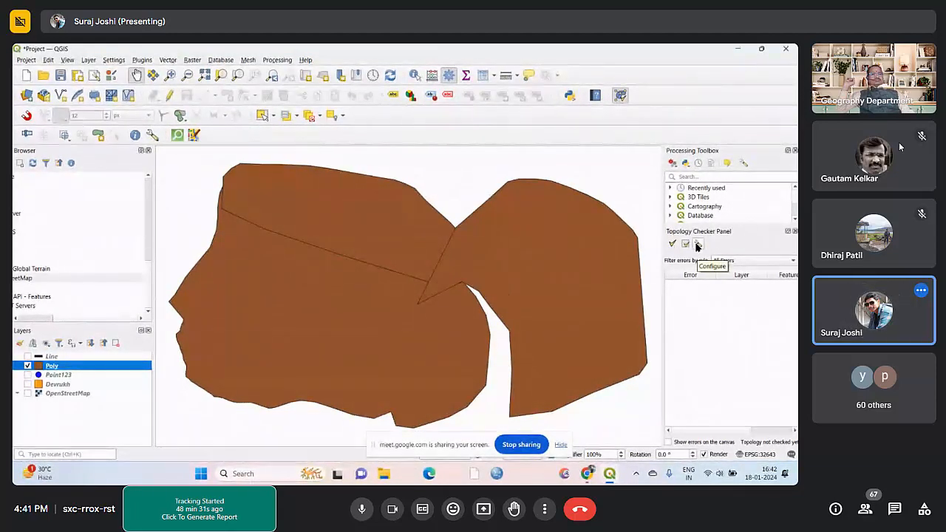
click(696, 245)
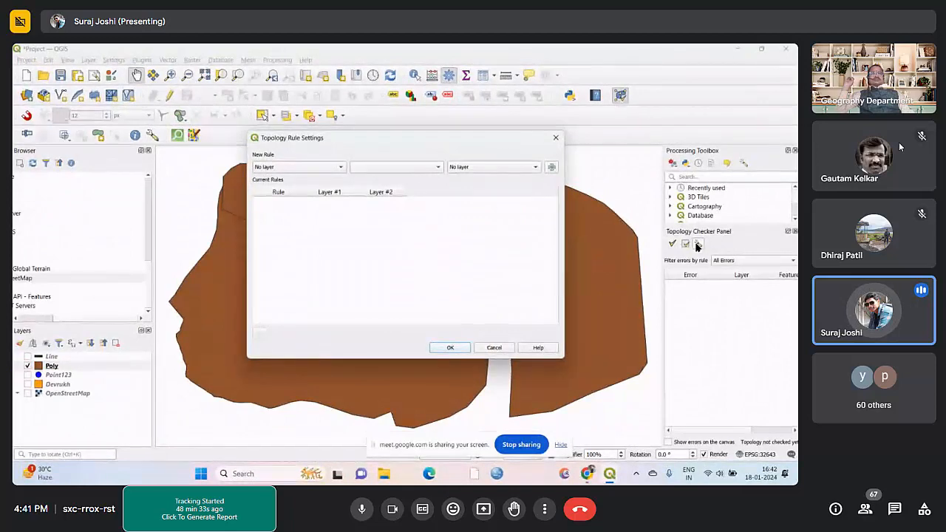
Add the topology rule "must not have duplicates" for the Poly layer and validate all features against it
click(334, 169)
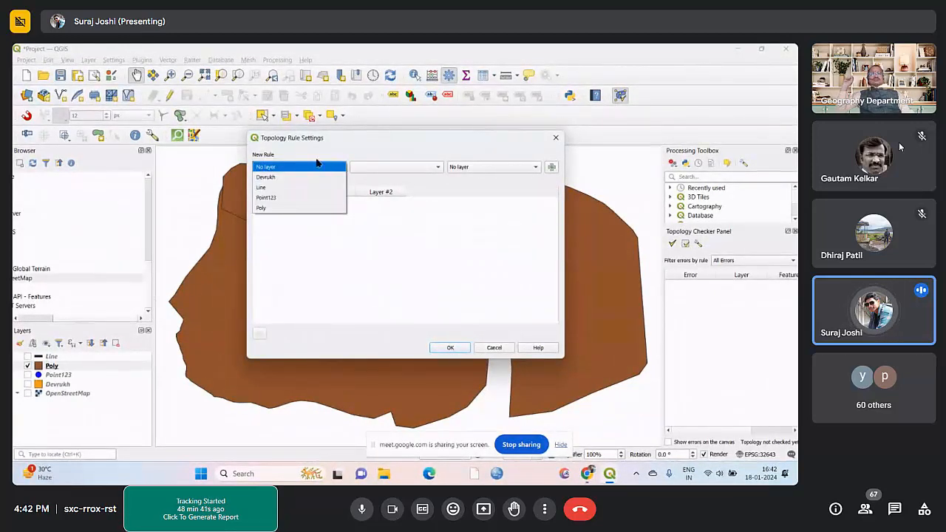
click(289, 210)
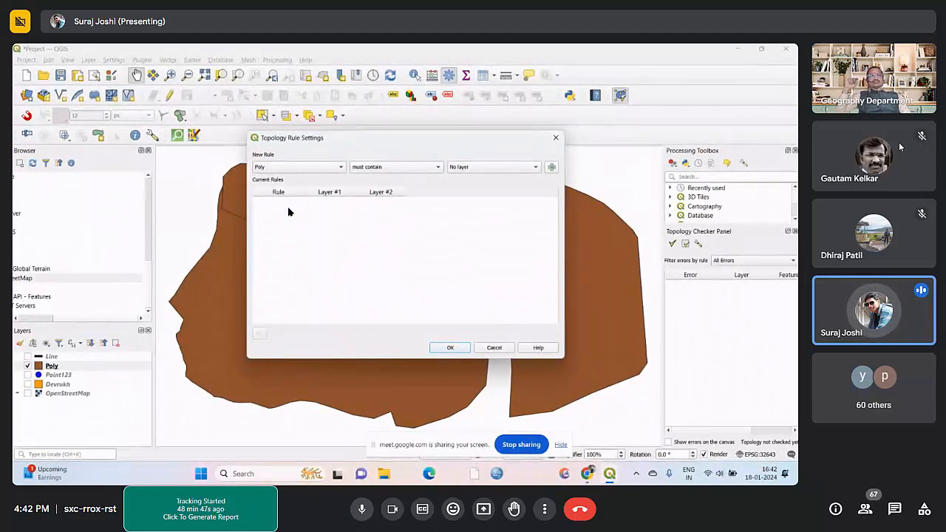
click(436, 168)
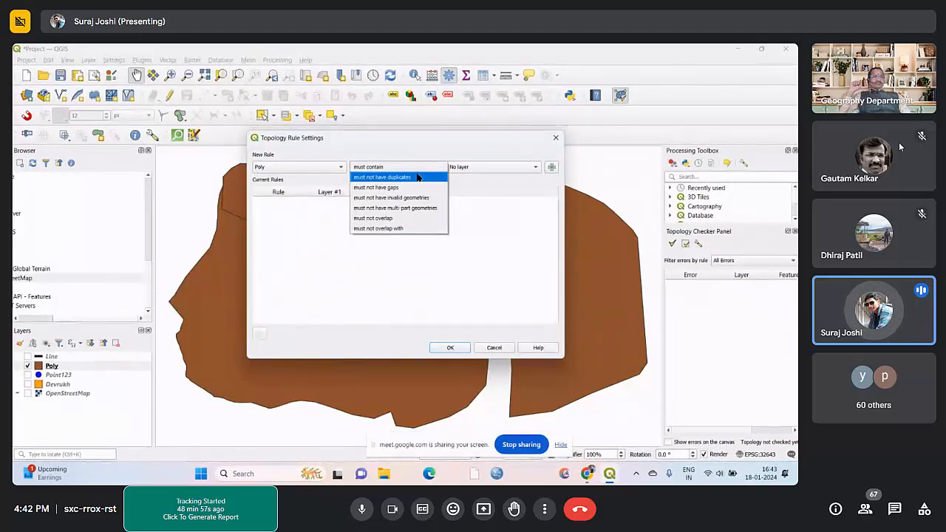
click(418, 178)
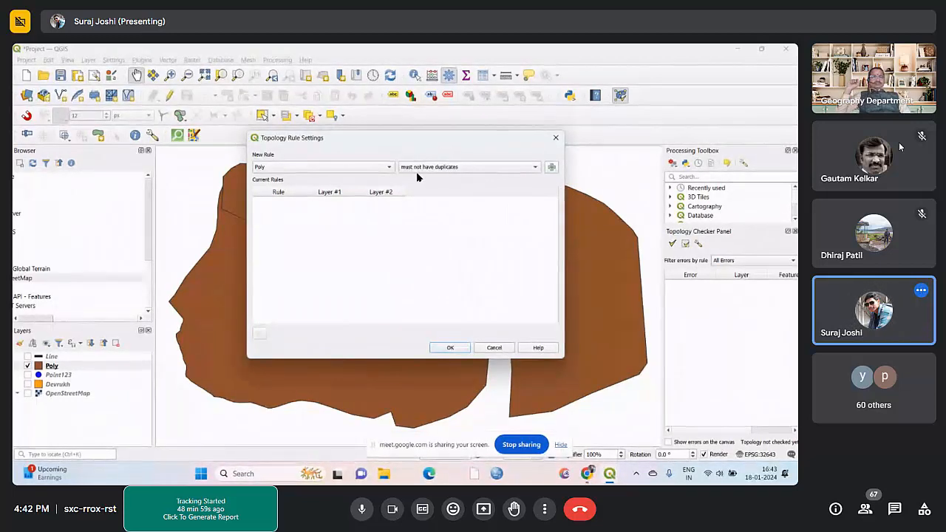
click(551, 168)
click(454, 349)
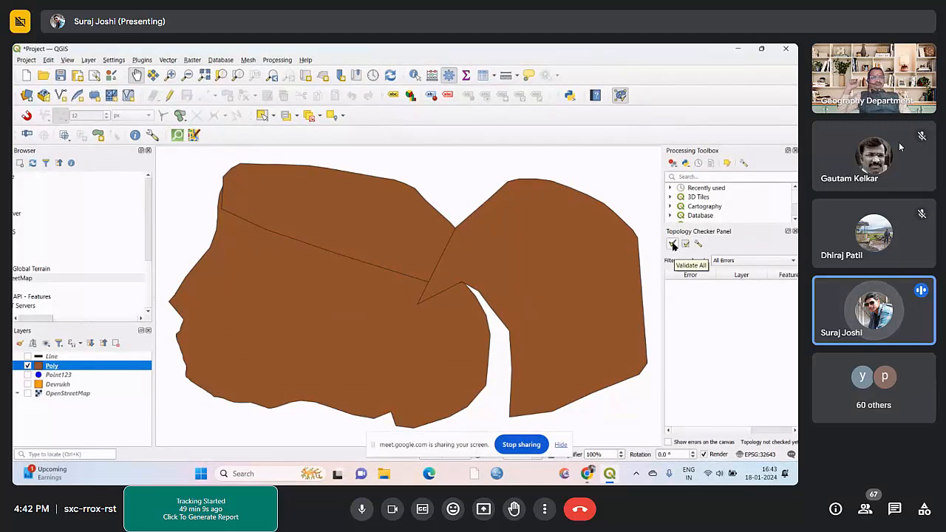
click(672, 246)
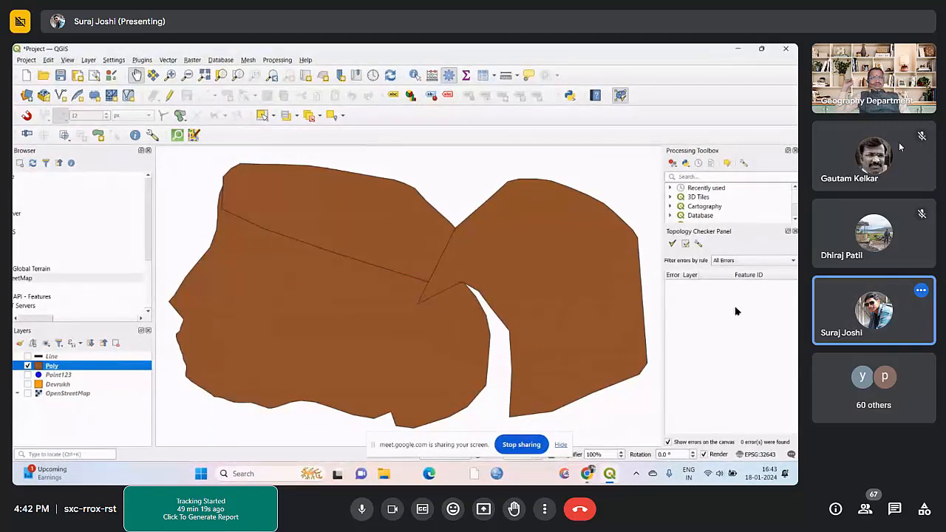
Add a second topology rule, "must not have gaps", for the Poly layer and accept the rule settings
click(697, 244)
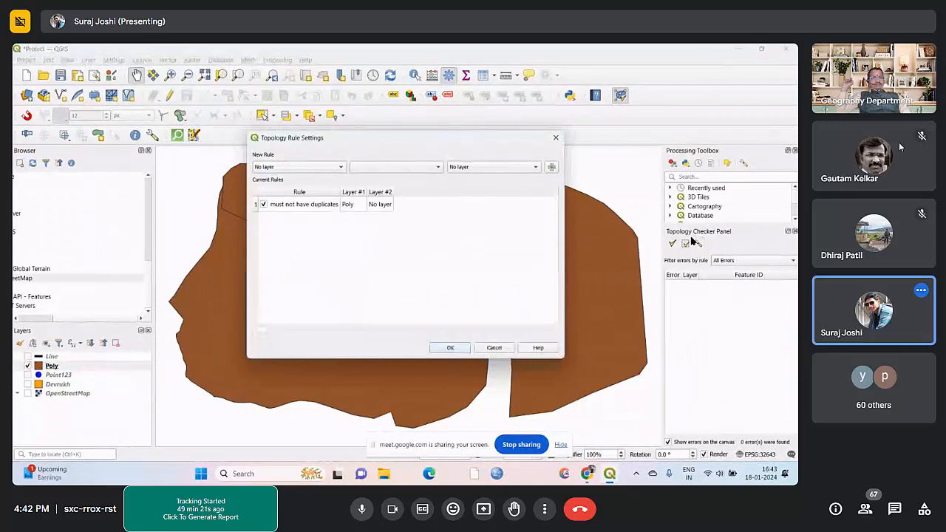
click(335, 167)
click(298, 205)
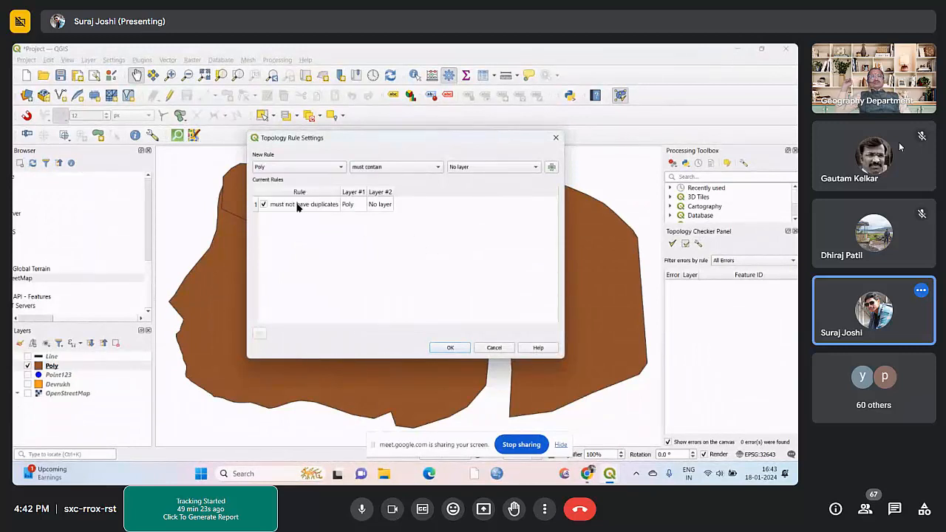
click(405, 167)
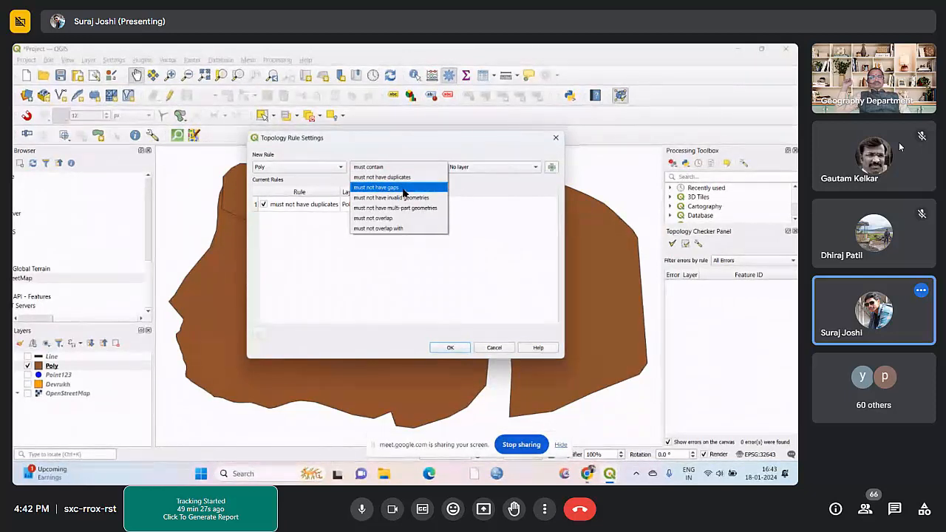
click(405, 188)
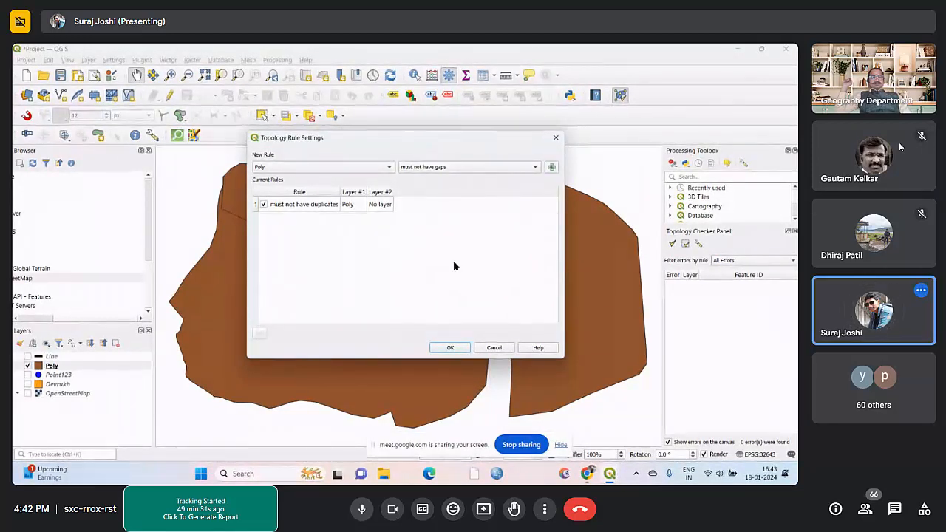
click(555, 167)
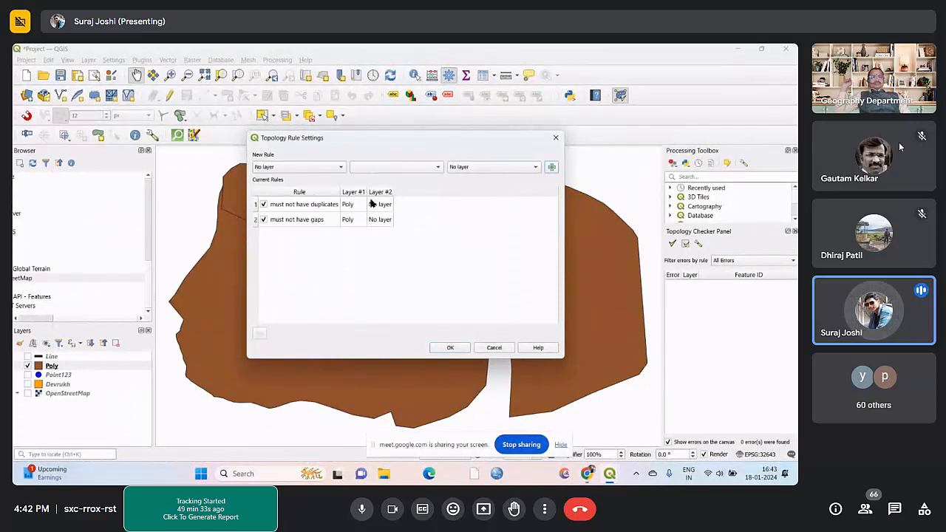
click(451, 347)
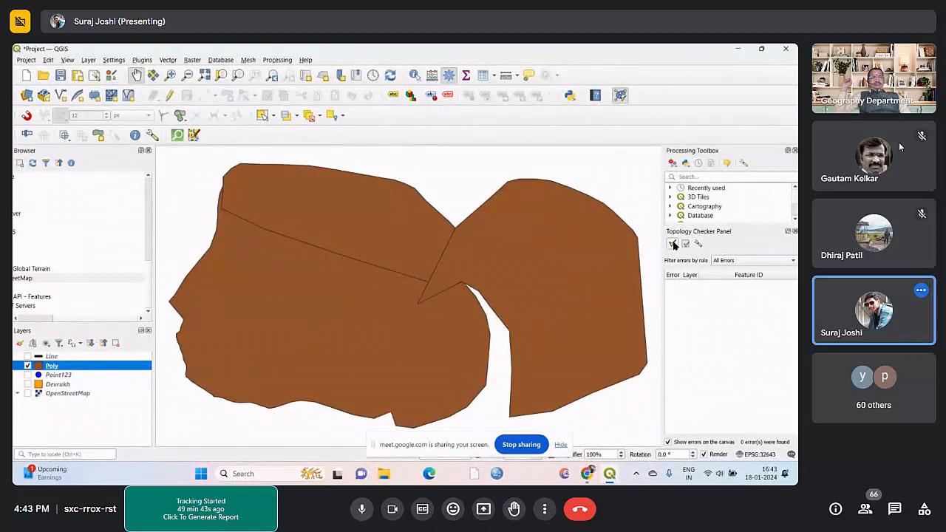
Add the topology rule "must not overlap" for the Poly layer and validate all features against it
click(698, 244)
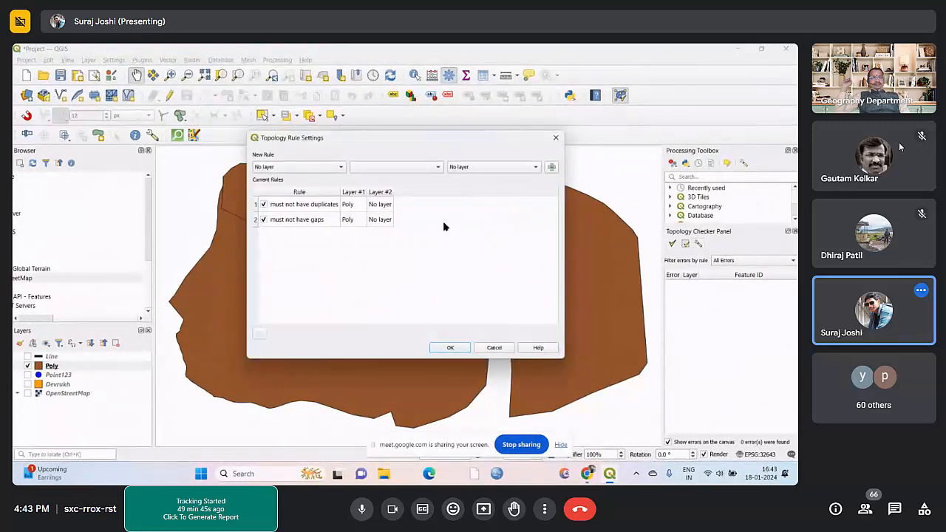
click(342, 167)
click(309, 209)
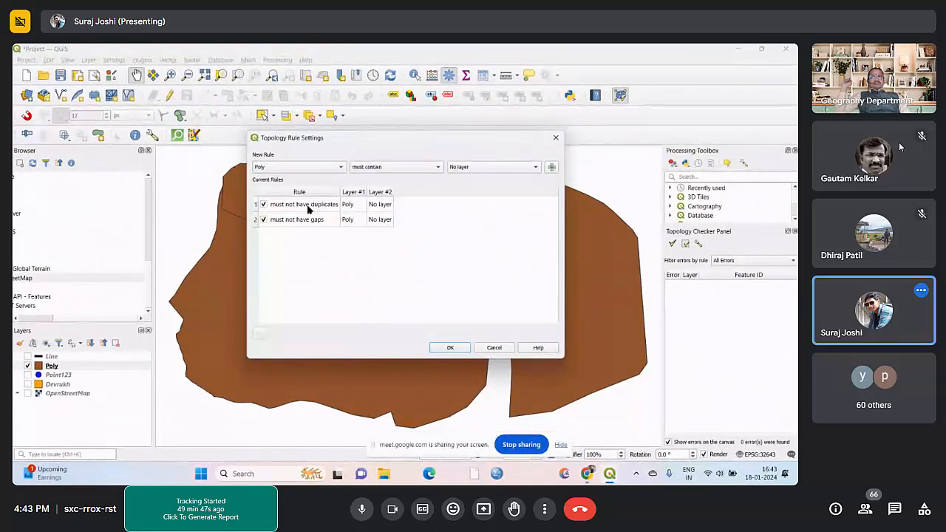
click(419, 168)
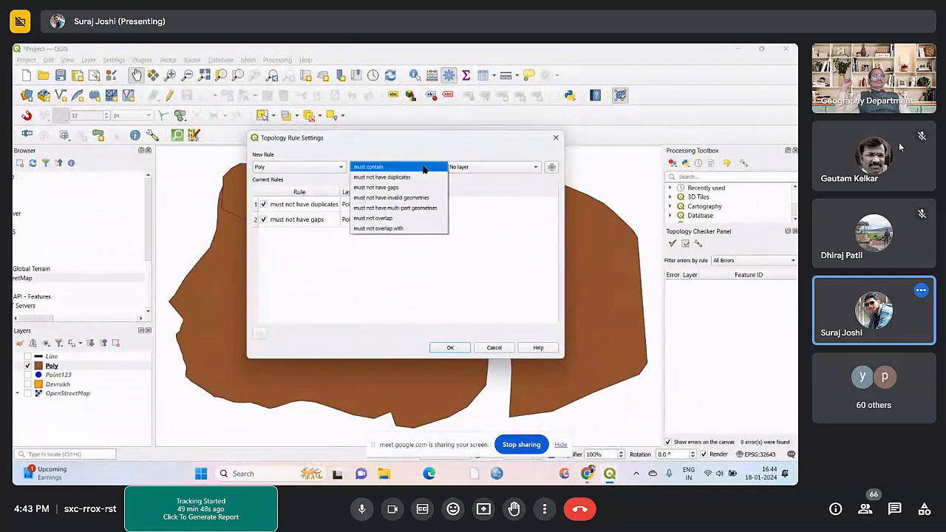
click(405, 219)
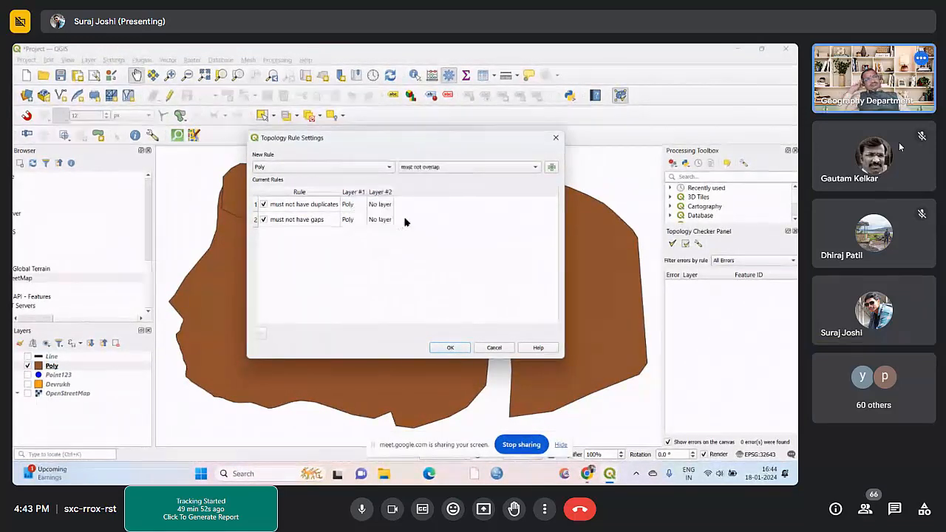
click(551, 169)
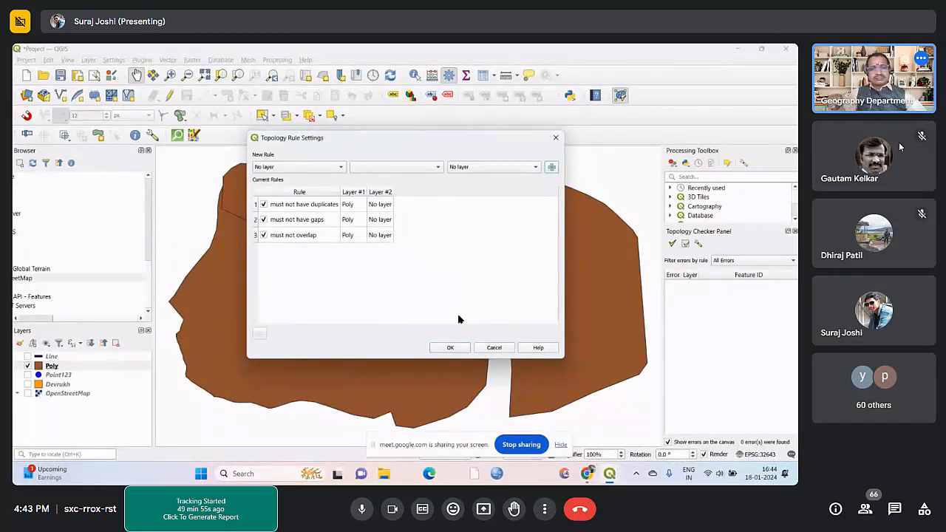
click(450, 348)
click(673, 244)
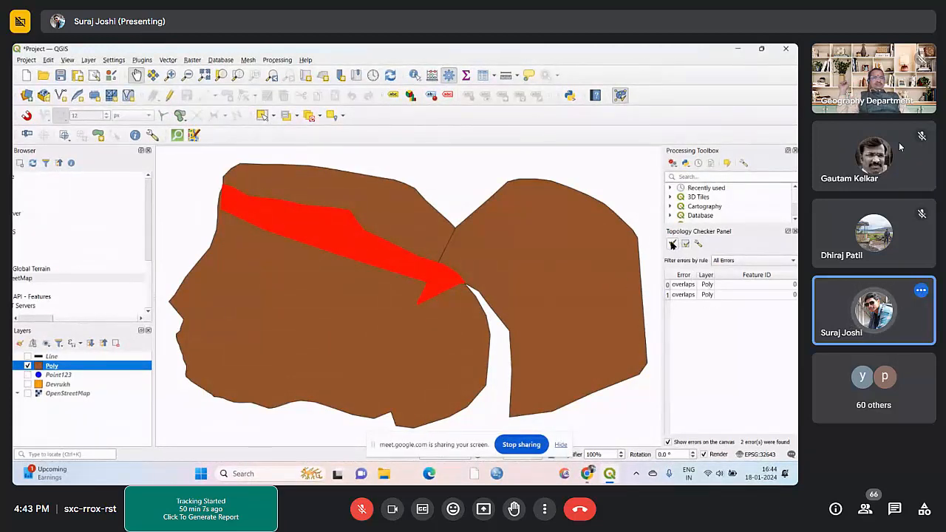
Select the second overlap error in the results and return the map to the full extent of the Poly layer
click(693, 295)
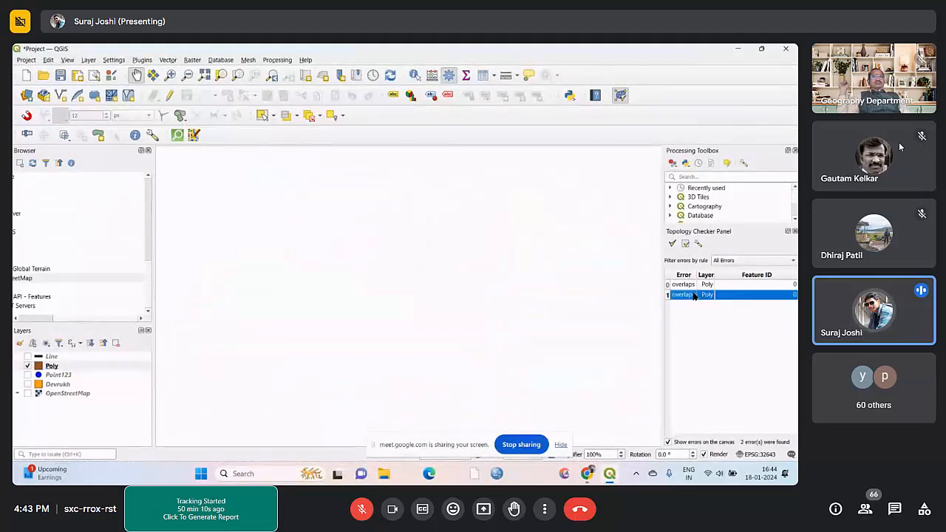
right_click(81, 368)
click(121, 105)
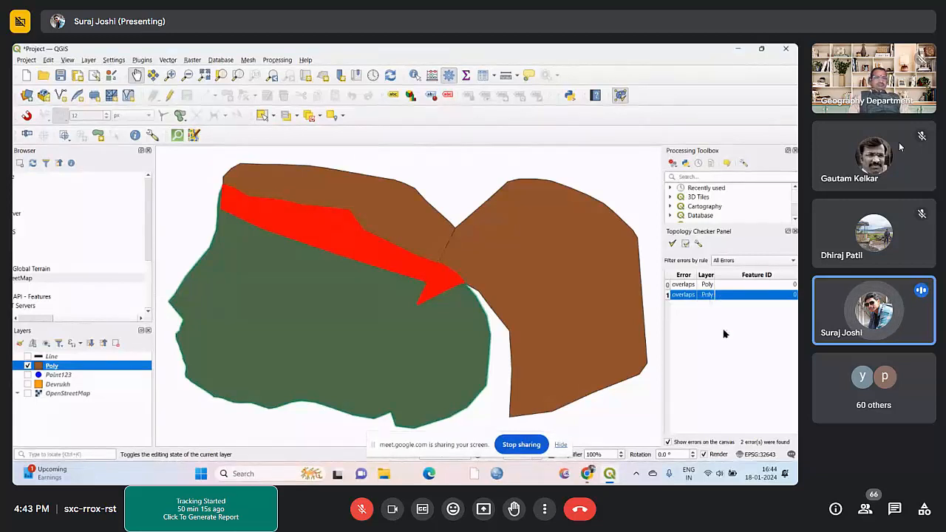
Switch the topology error display on the canvas off and on repeatedly to compare the overlap area with the polygons beneath, leaving it on
click(668, 443)
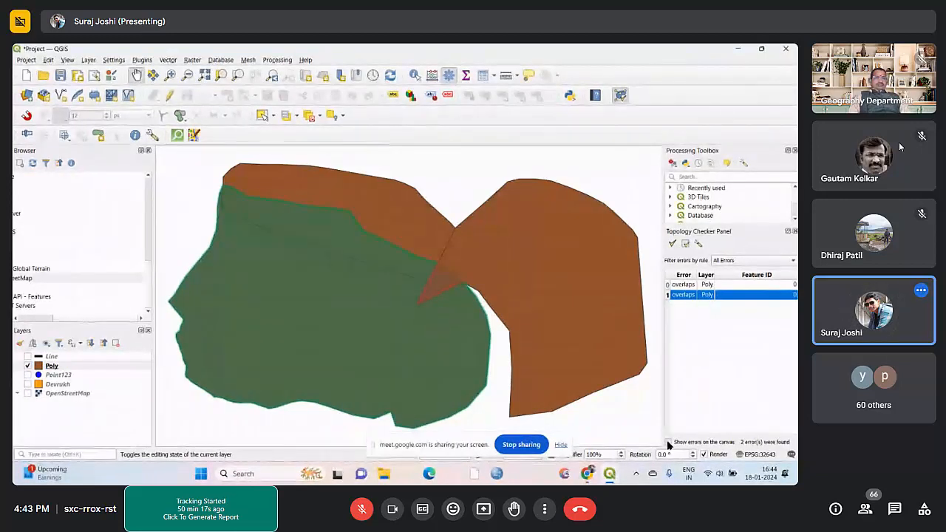
click(669, 443)
click(668, 443)
click(668, 443)
click(668, 443)
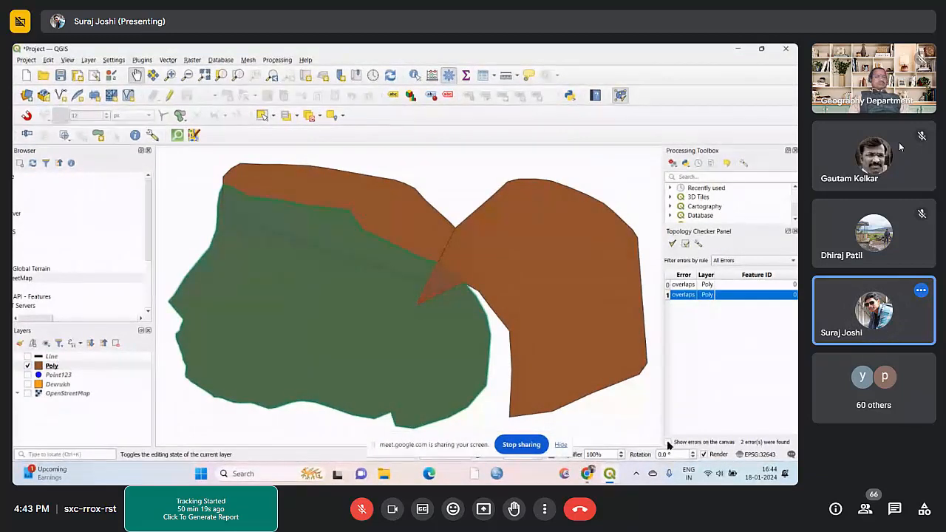
click(668, 443)
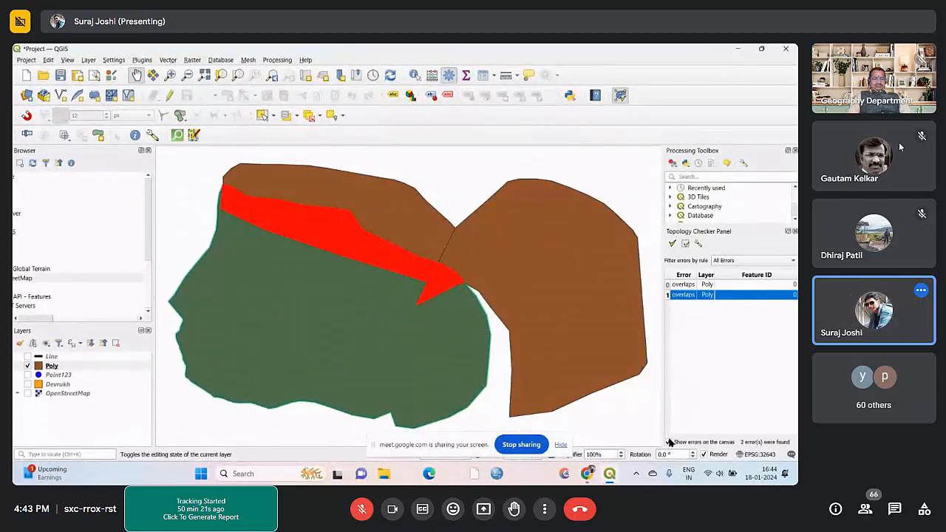
click(668, 442)
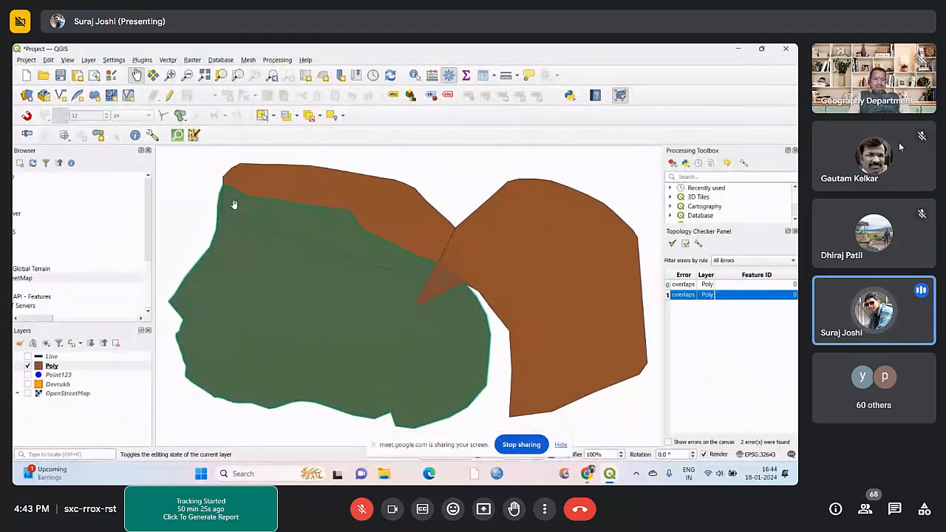
scroll(233, 205, up, 3)
scroll(218, 205, down, 3)
scroll(218, 205, up, 3)
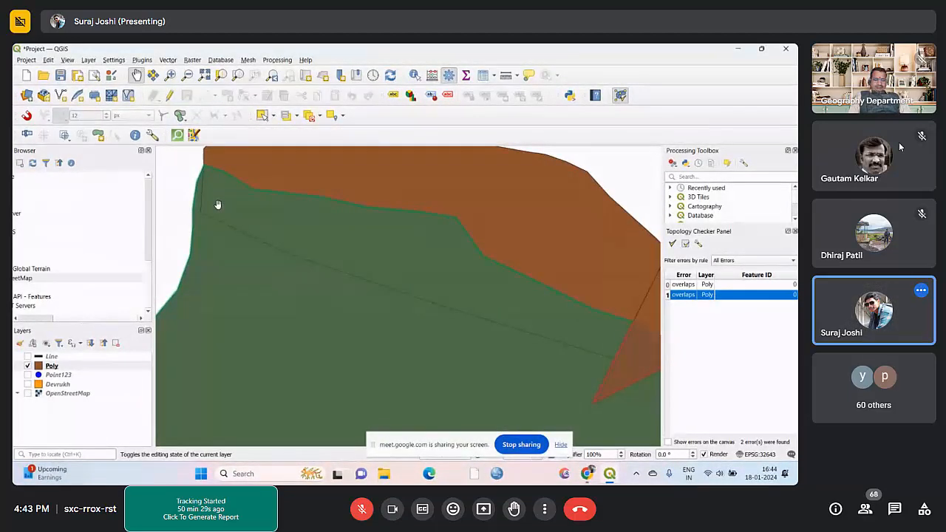
click(668, 442)
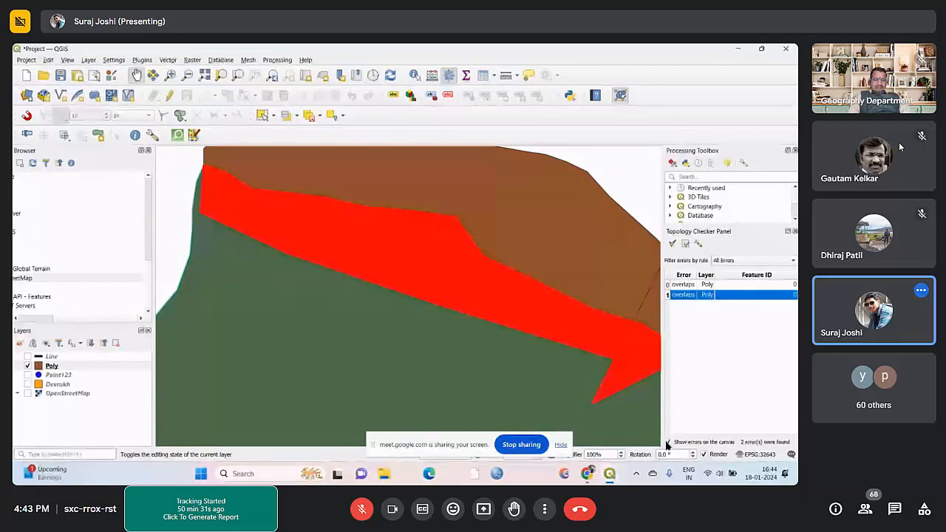
click(668, 443)
click(668, 443)
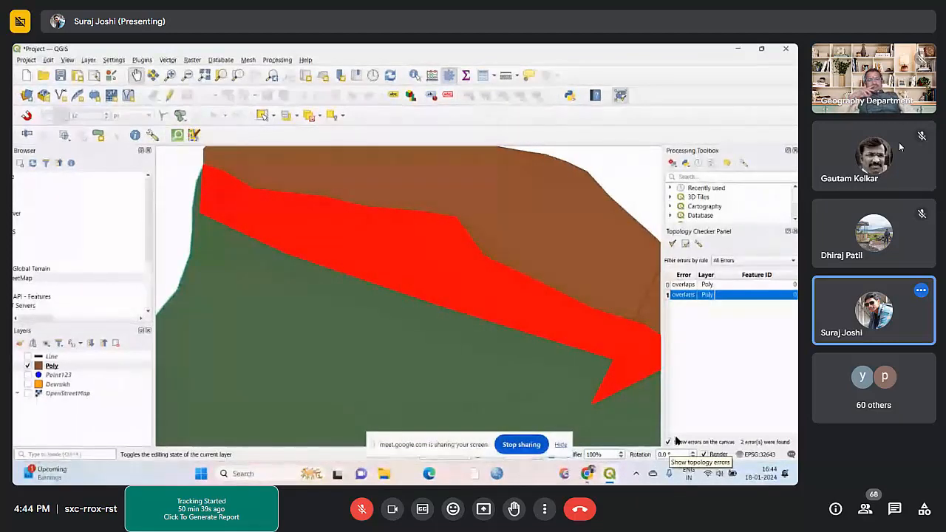
With the Poly layer selected, check in the list of panels and toolbars that the Snapping Toolbar is enabled
click(74, 368)
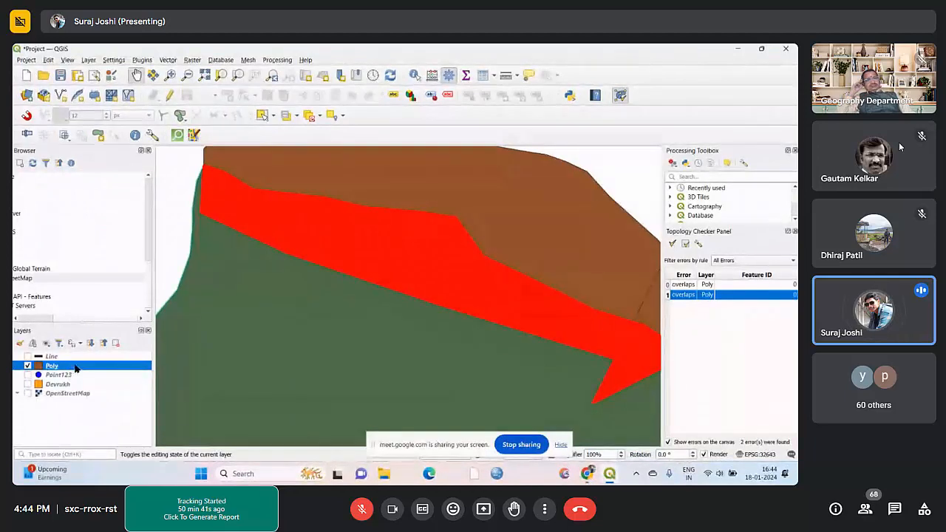
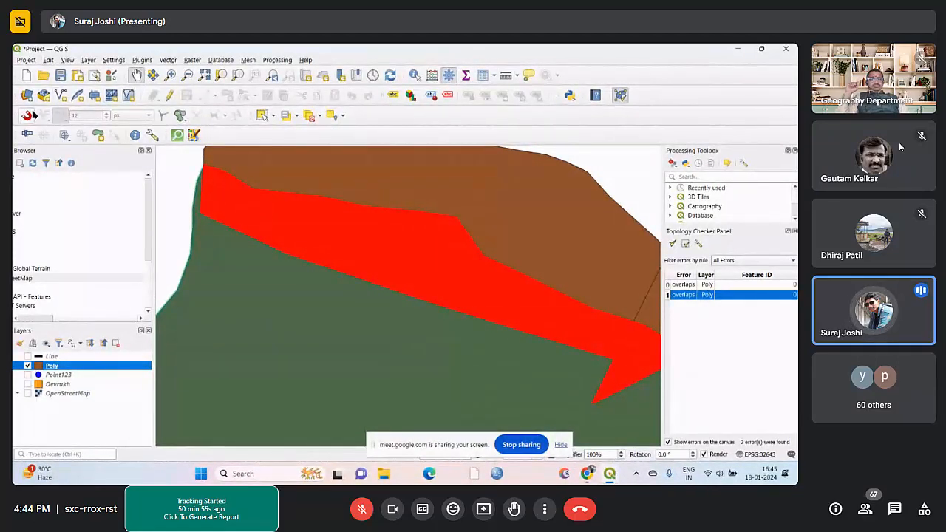
right_click(584, 54)
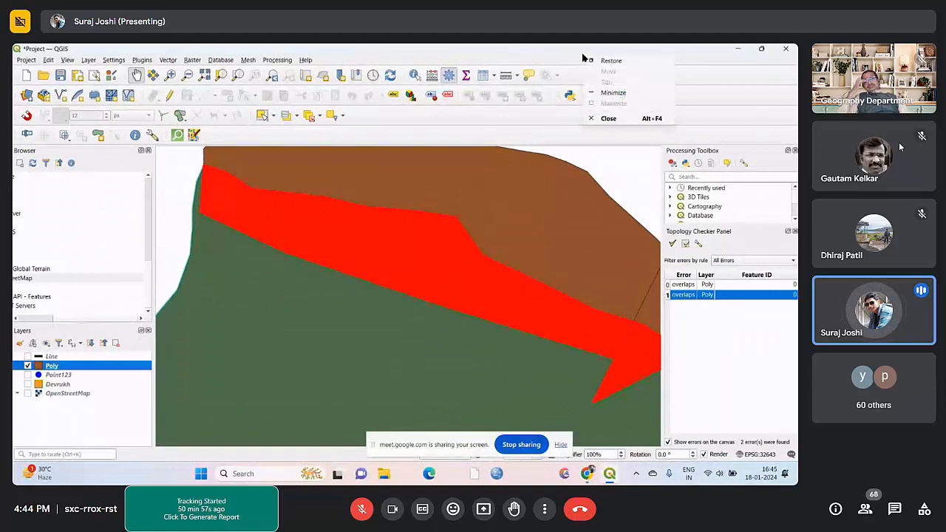
right_click(545, 51)
right_click(481, 62)
right_click(481, 62)
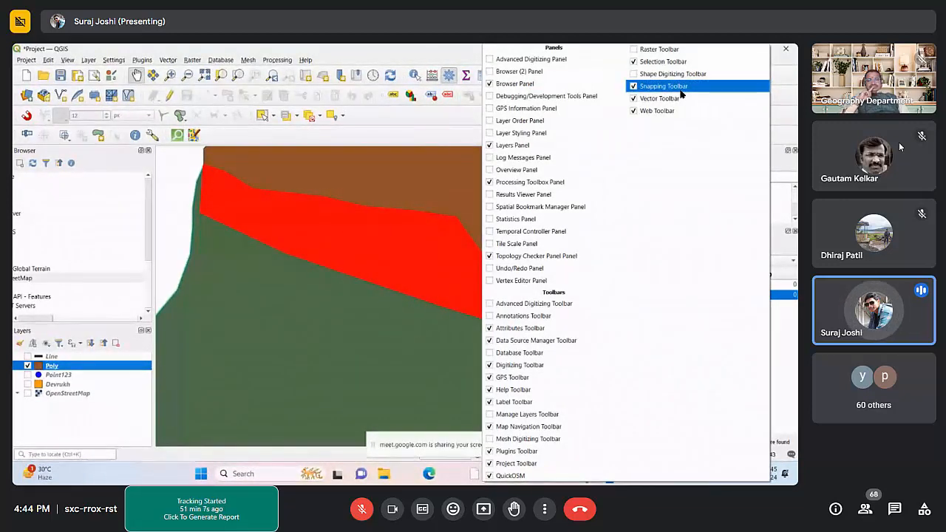
click(454, 51)
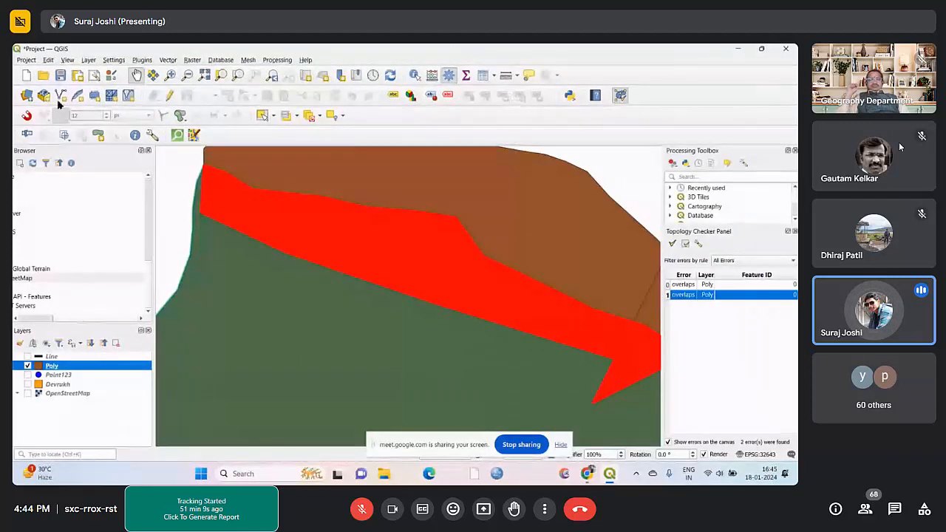
Enable snapping, review the available snapping types, and start editing the Poly layer with the Vertex Tool
click(27, 116)
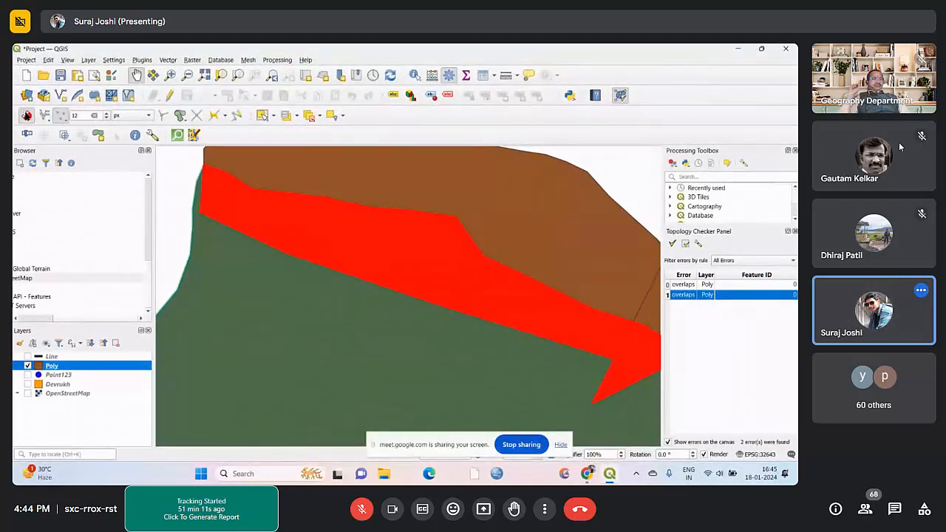
click(64, 118)
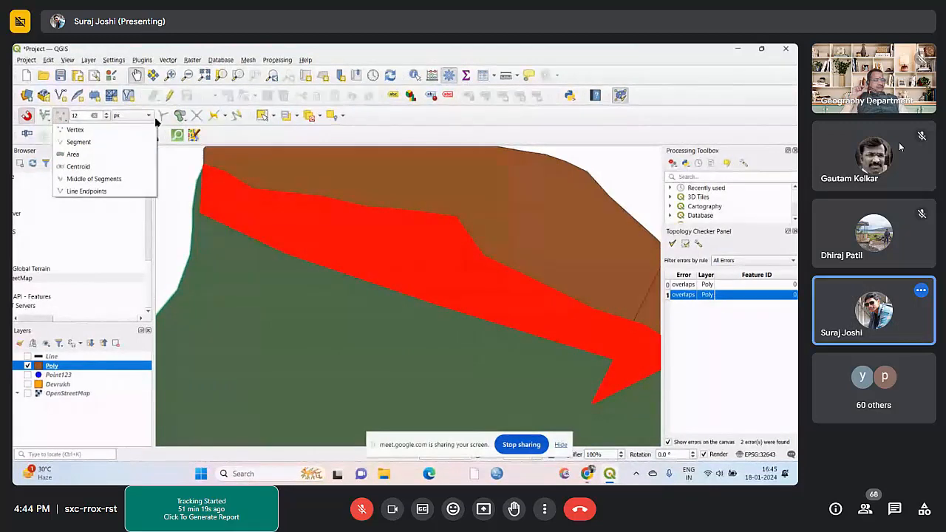
click(171, 95)
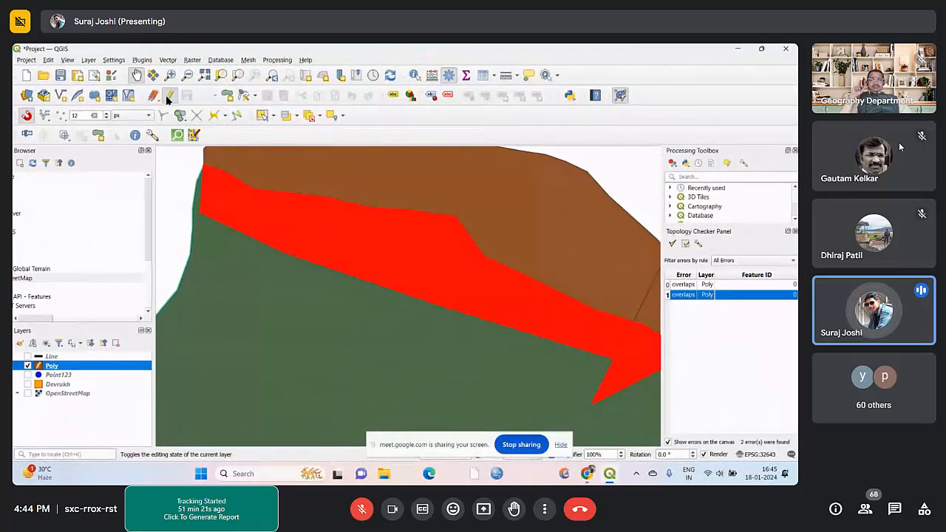
click(251, 98)
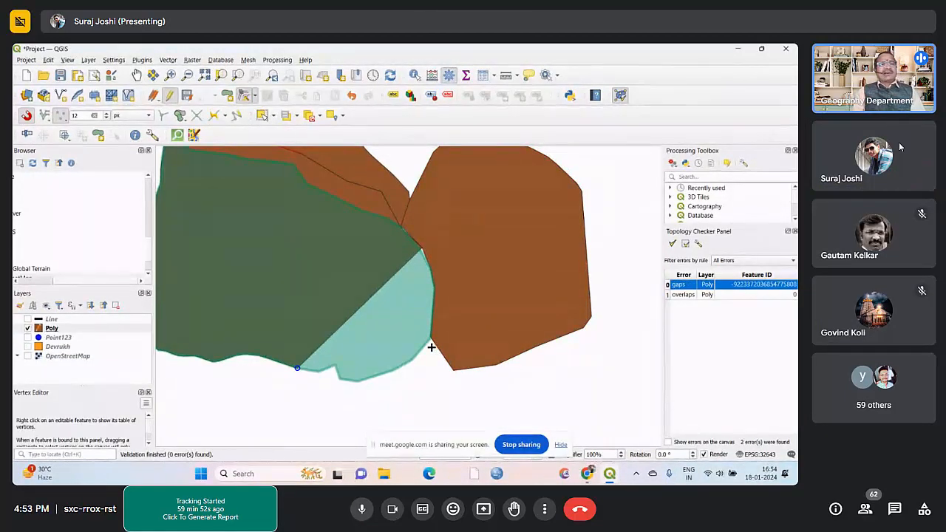
Move boundary vertices along the narrow gap between the highlighted polygon and its large neighbouring polygon to adjust their shared edge
scroll(422, 244, up, 3)
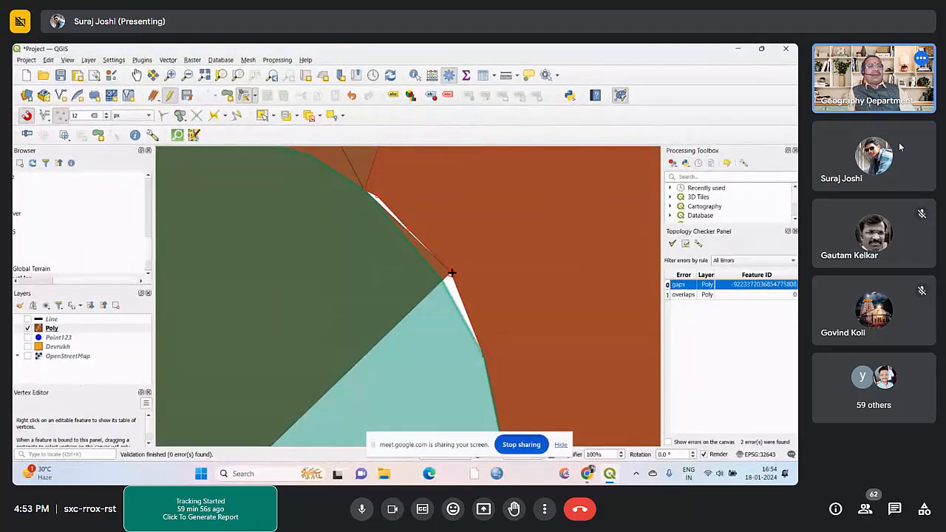
click(453, 271)
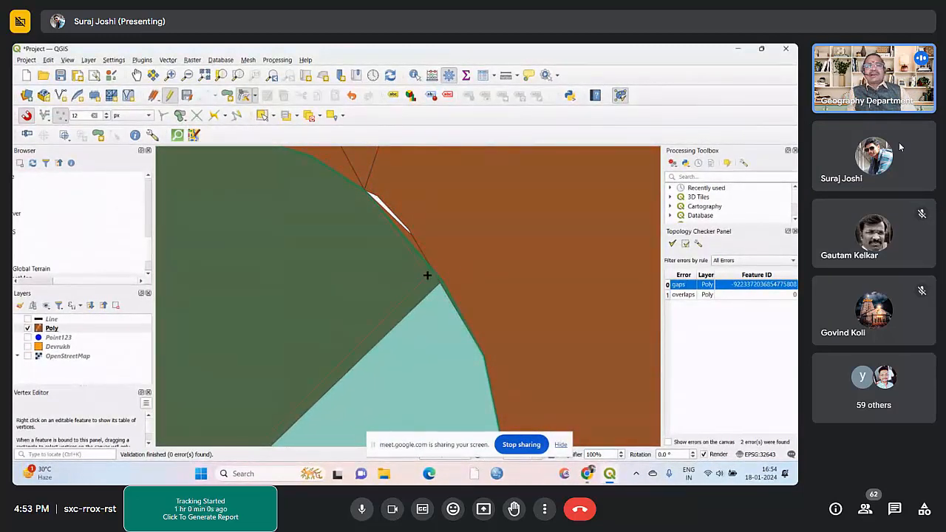
click(427, 275)
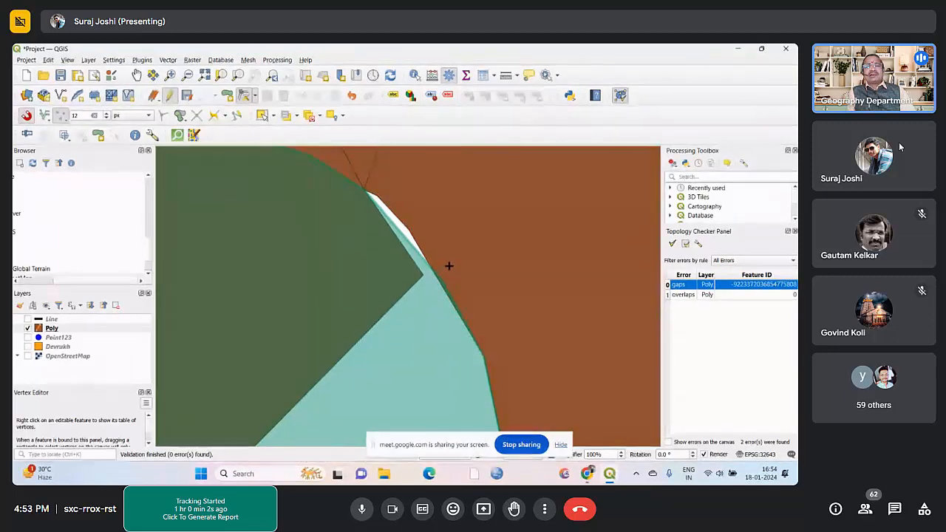
click(447, 266)
scroll(424, 277, down, 1)
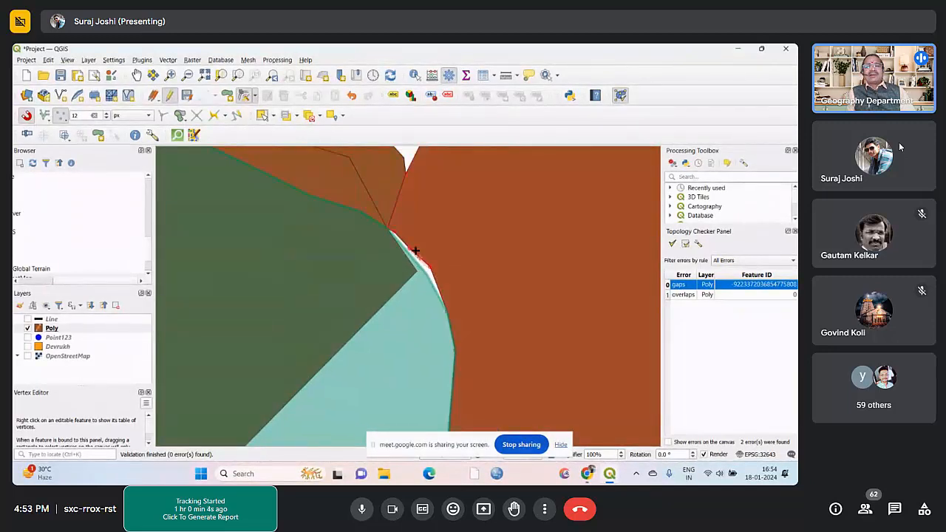
Move the vertices beside the junction of the three polygons onto the neighbouring boundary to narrow the remaining gap
scroll(412, 272, up, 1)
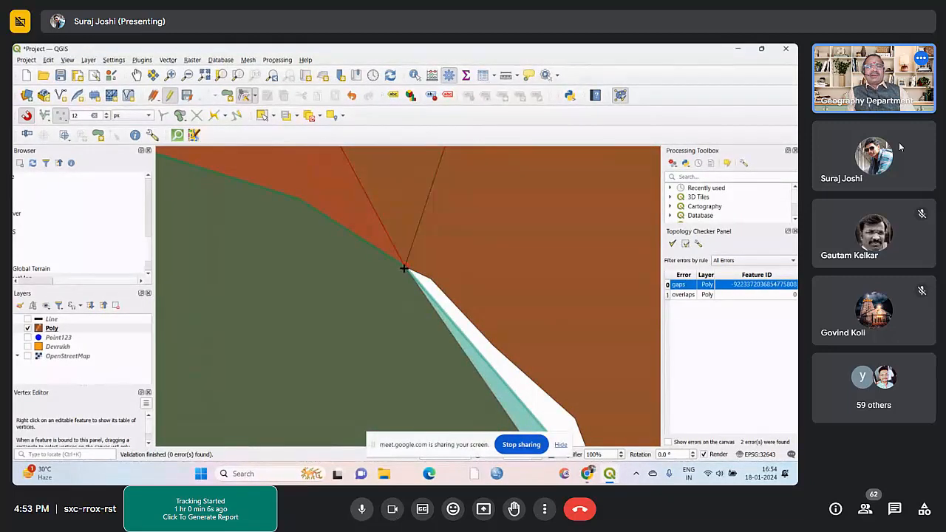
click(403, 267)
click(432, 279)
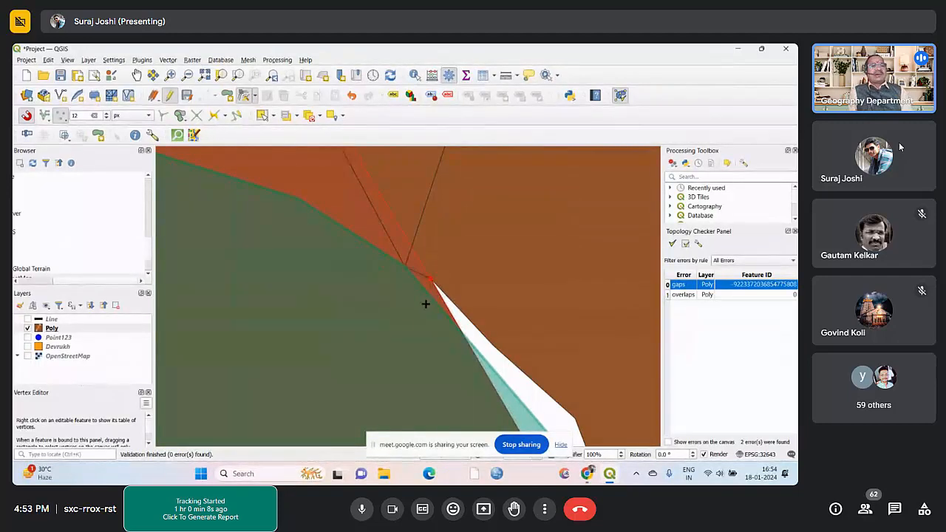
click(430, 277)
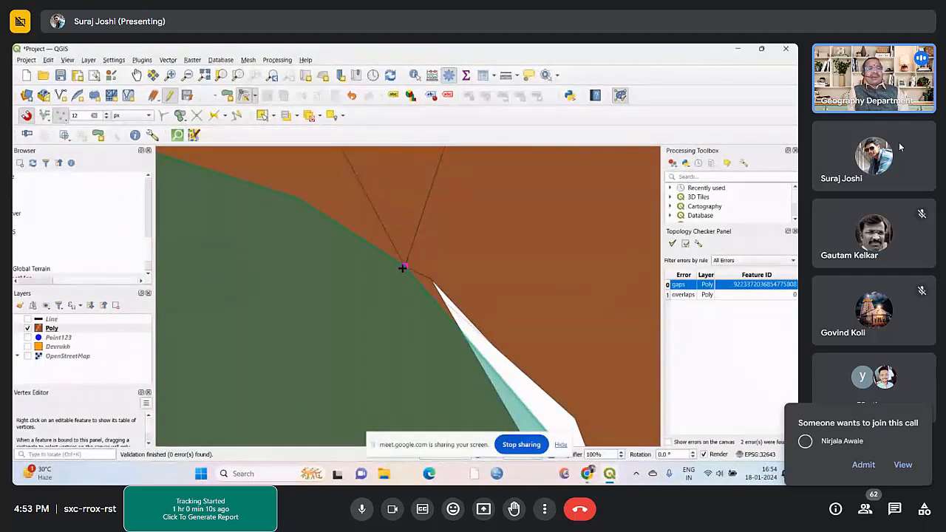
click(413, 277)
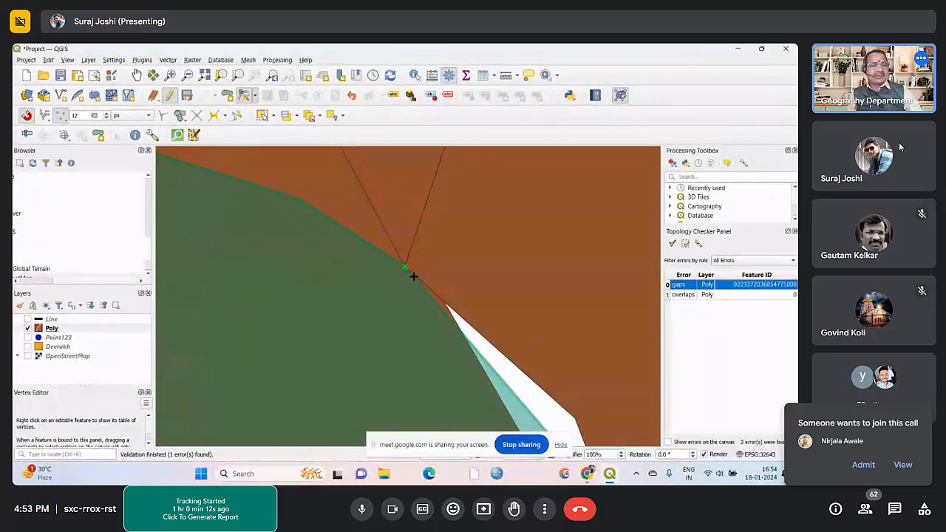
scroll(405, 267, down, 5)
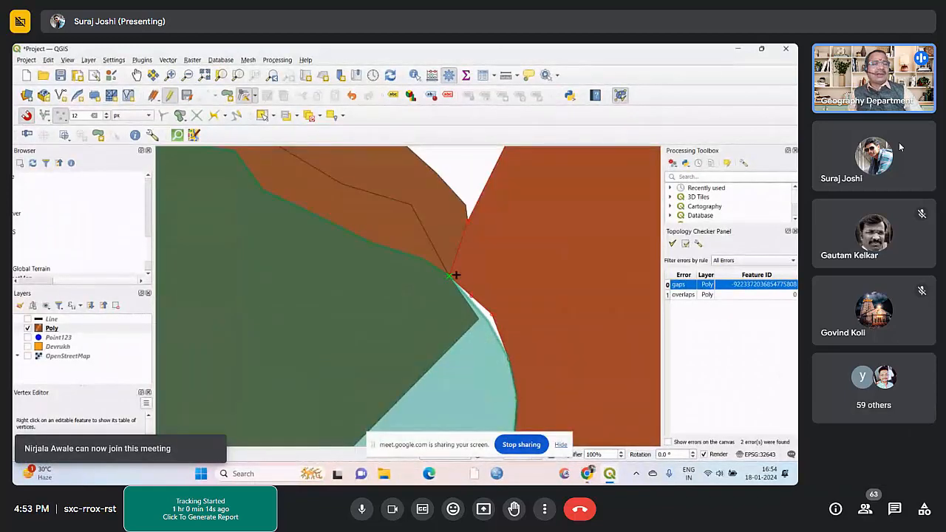
scroll(479, 321, up, 3)
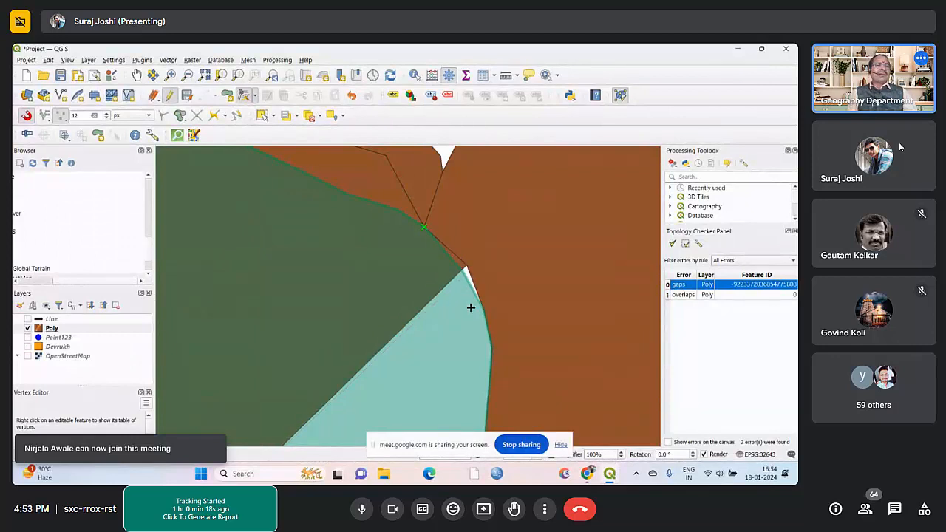
scroll(471, 308, down, 2)
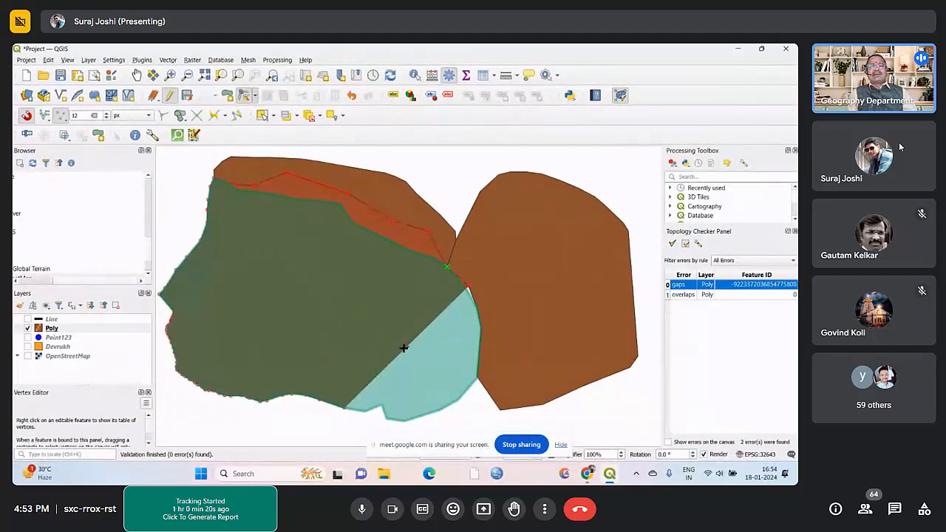
Add and snap vertices on the large polygon so its eastern boundary follows the neighbouring polygon's edge and continues along the southern side
click(474, 309)
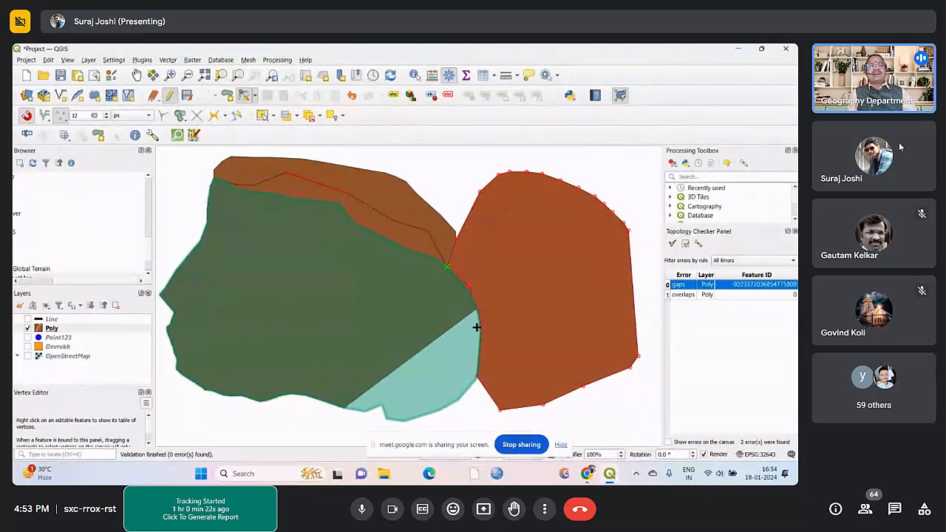
click(414, 358)
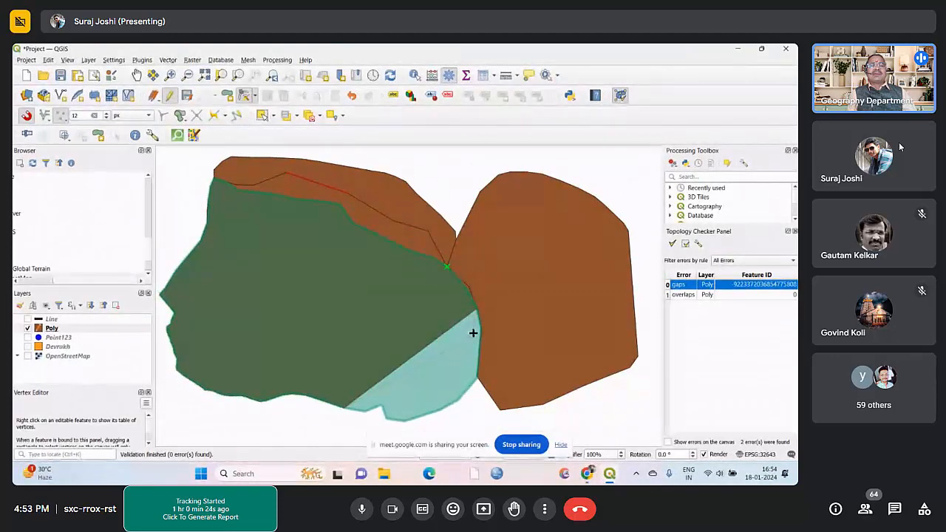
click(479, 330)
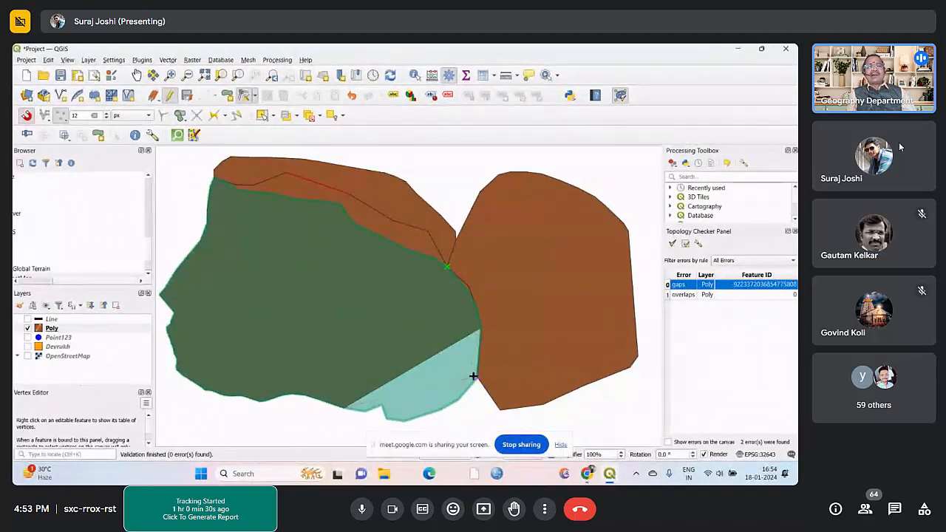
drag(473, 376, 410, 393)
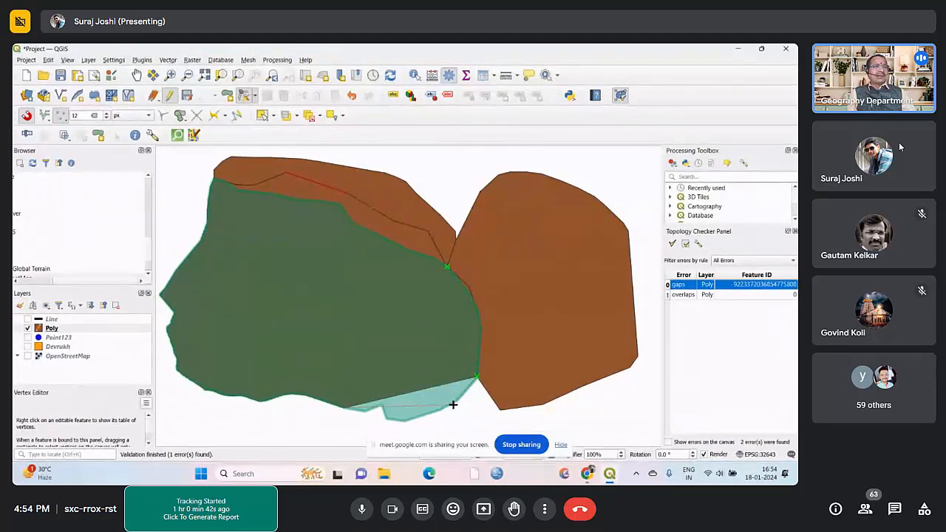
click(459, 400)
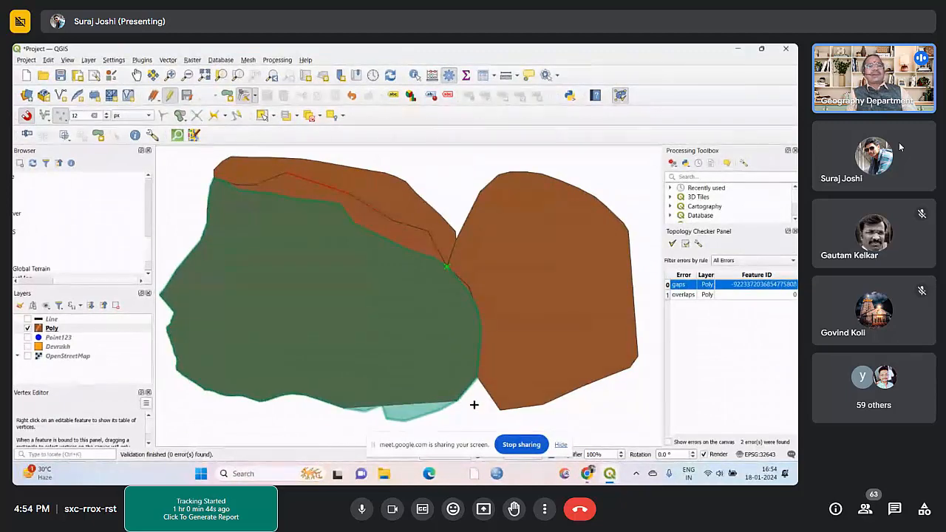
Validate all topology rules, select the gaps error in the Poly layer, and return the map to the full layer extent
click(672, 244)
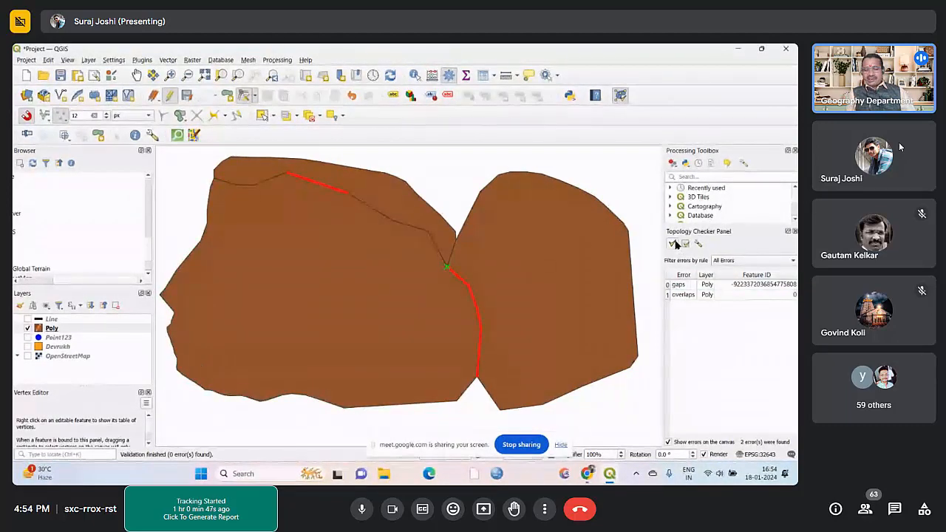
click(672, 285)
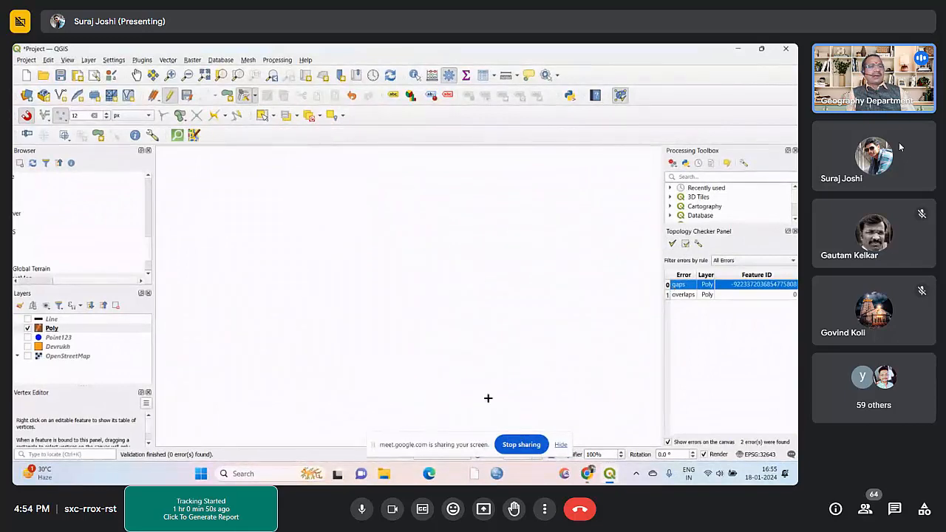
right_click(99, 329)
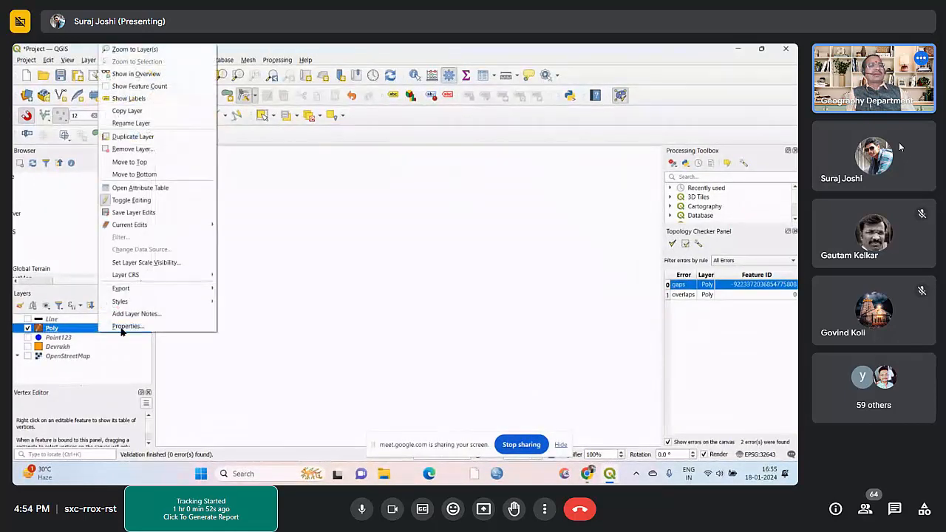
click(135, 49)
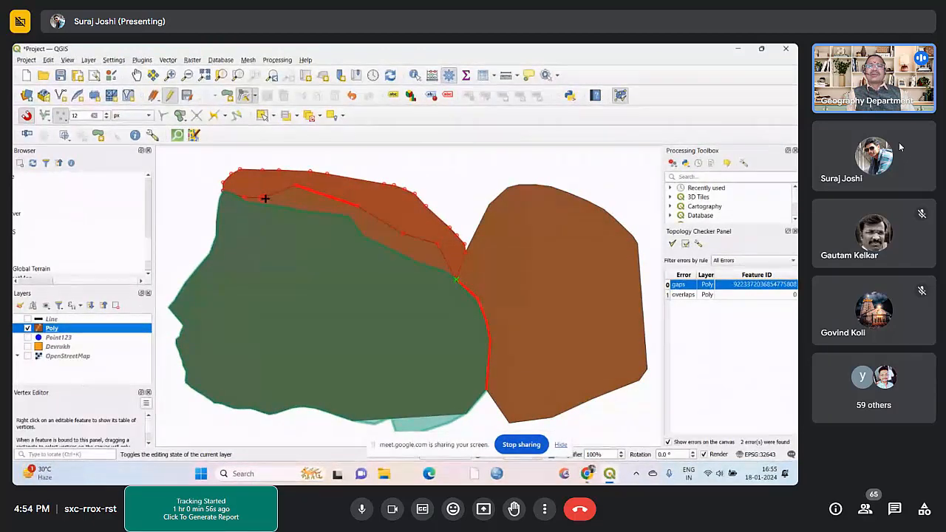
scroll(291, 195, up, 2)
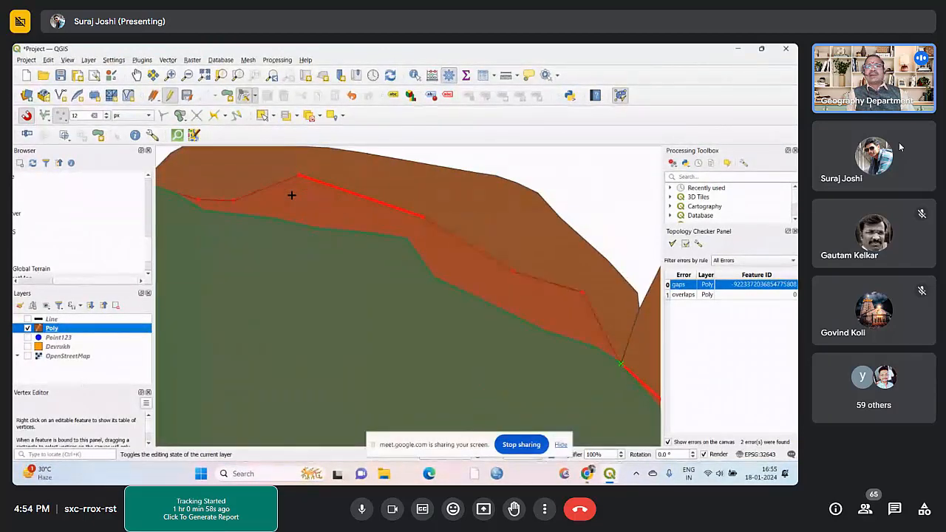
scroll(246, 205, down, 3)
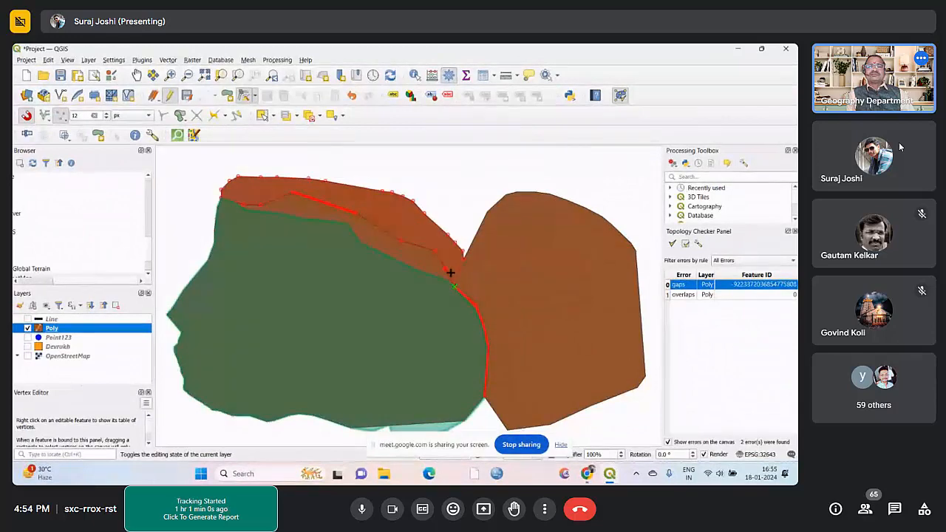
scroll(458, 292, up, 4)
scroll(444, 292, down, 4)
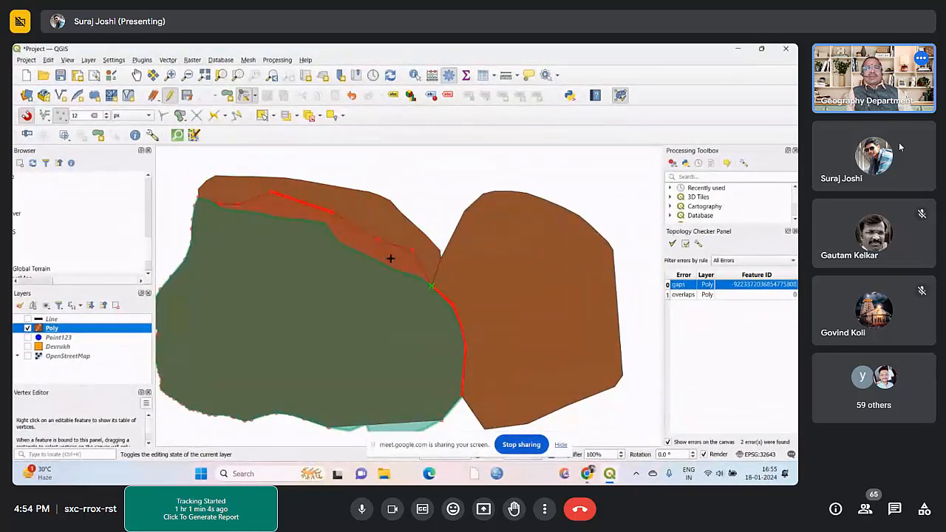
Reshape the edge shared by the northern and eastern polygons, snapping the eastern polygon's vertices to the northern polygon's corners
click(407, 278)
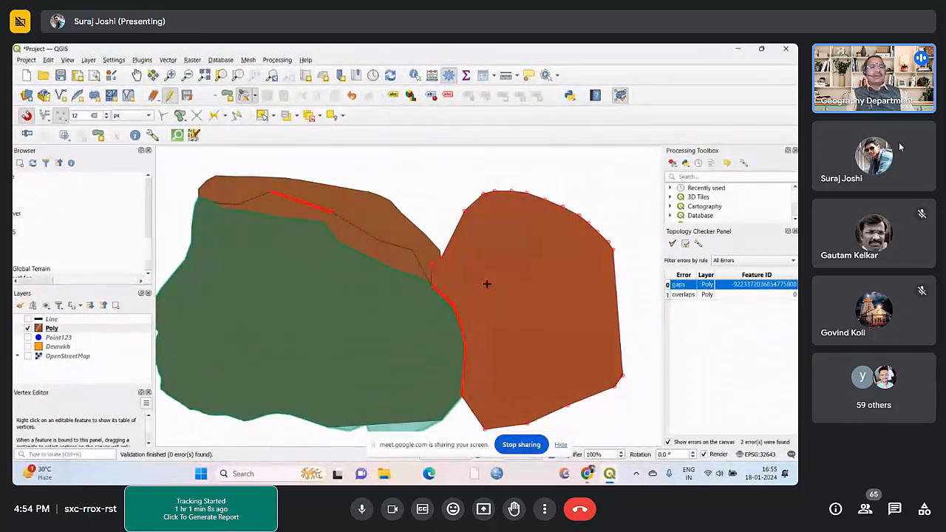
scroll(428, 274, up, 2)
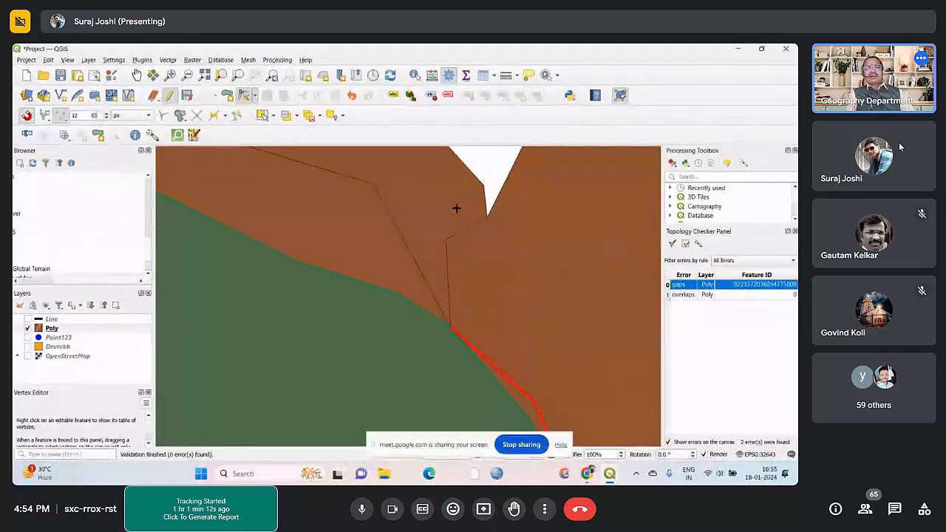
click(438, 194)
click(447, 238)
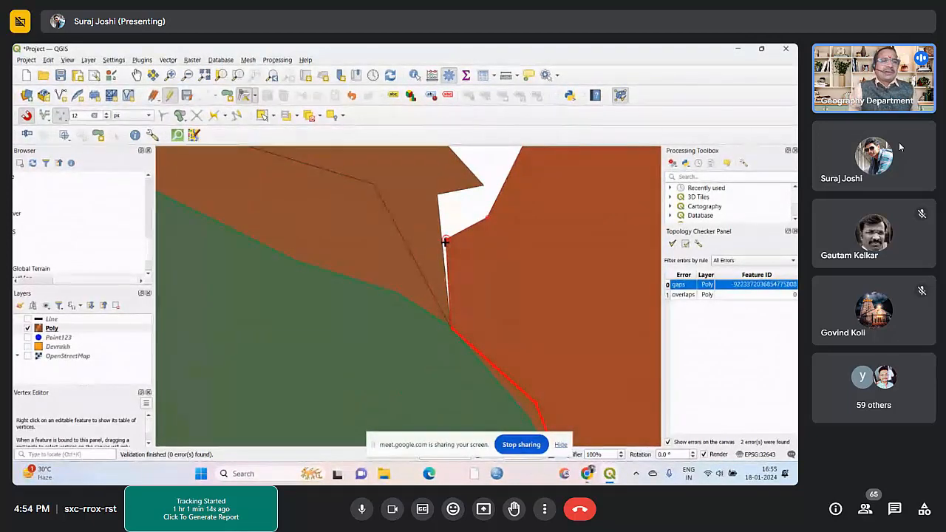
click(483, 187)
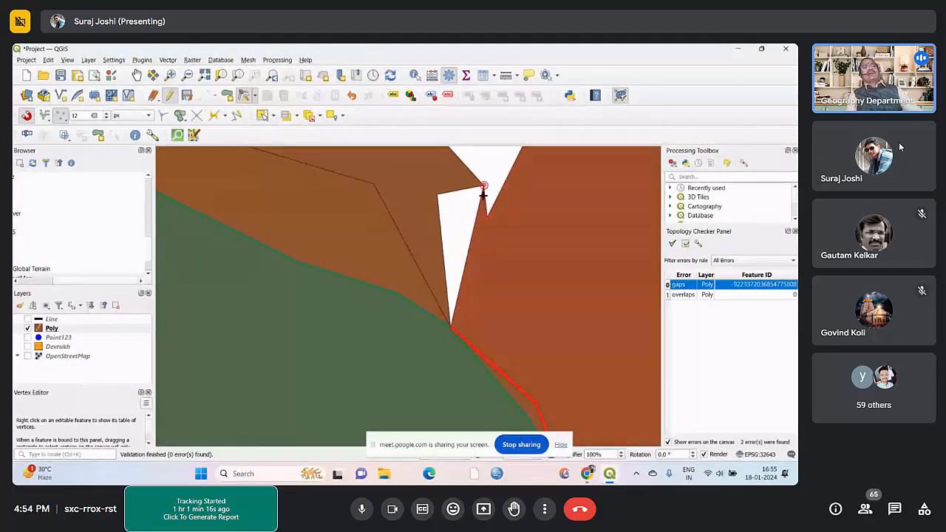
click(466, 257)
click(438, 195)
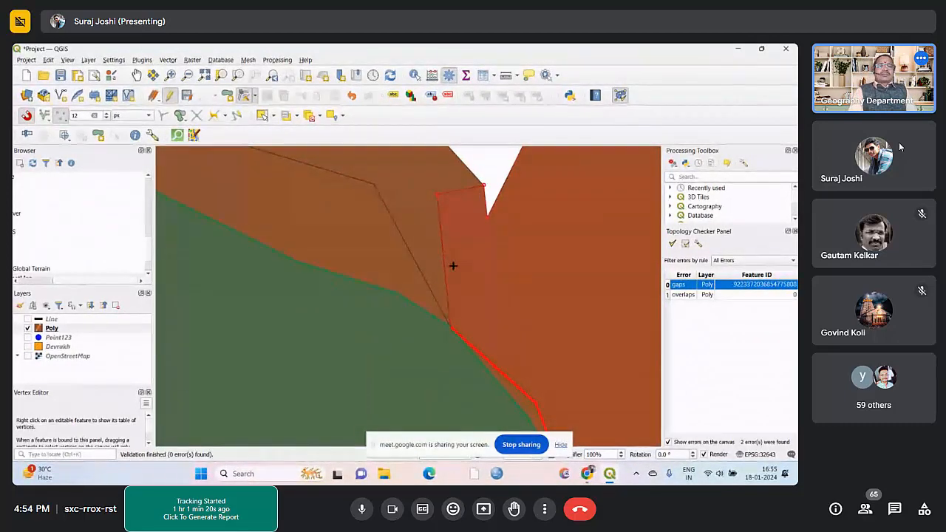
Move the overlapping polygons' boundary vertices just above the three-polygon junction, pulling the eastern polygon's edge away from the large polygon
scroll(453, 266, down, 3)
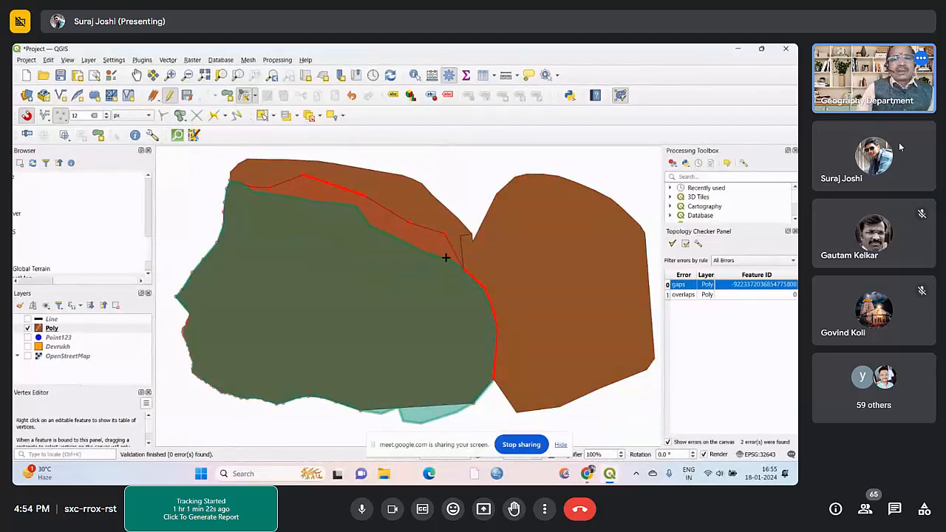
scroll(446, 257, up, 4)
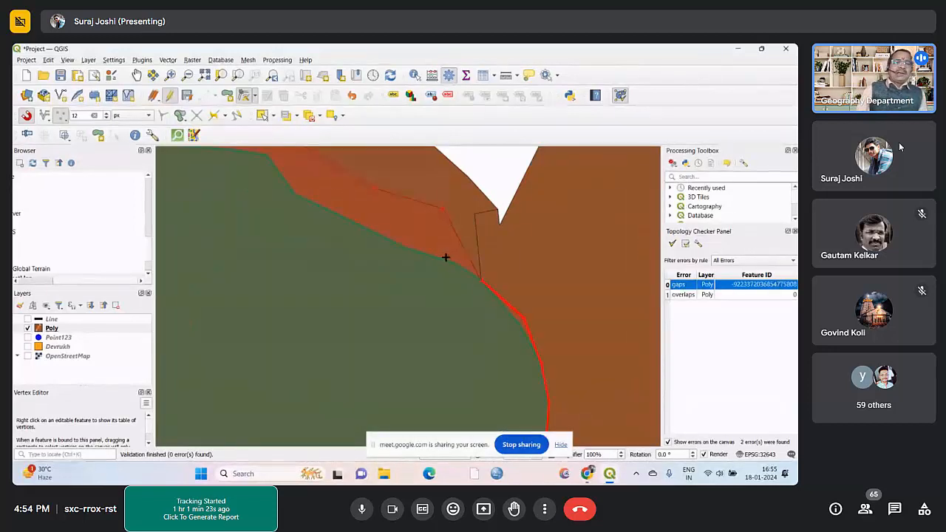
click(499, 277)
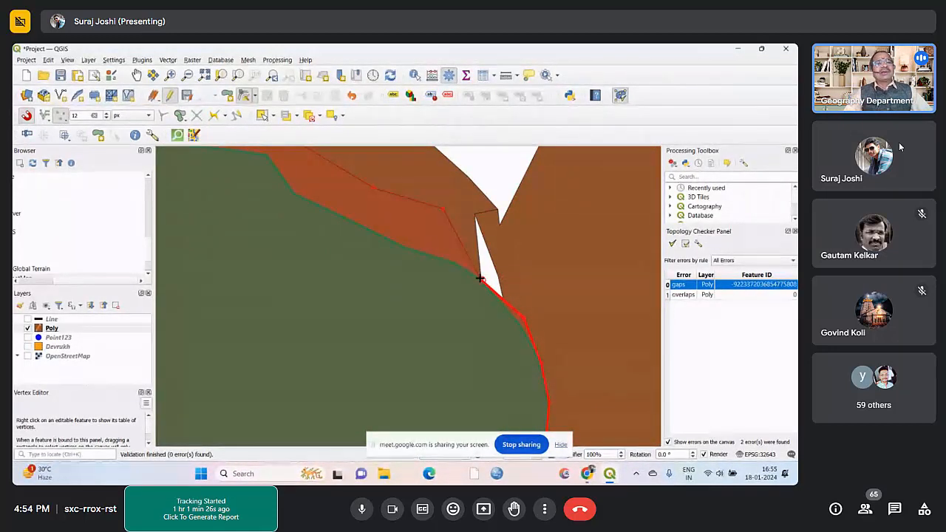
click(478, 215)
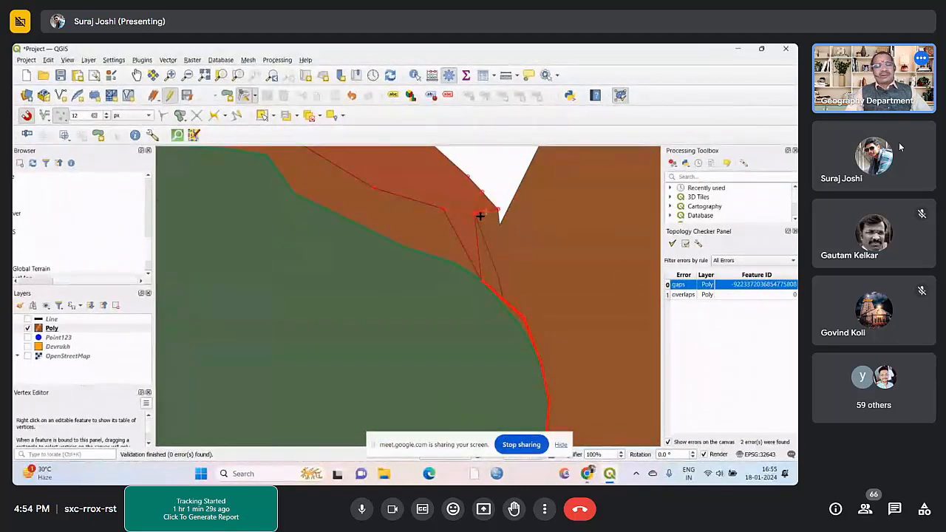
click(501, 292)
click(517, 249)
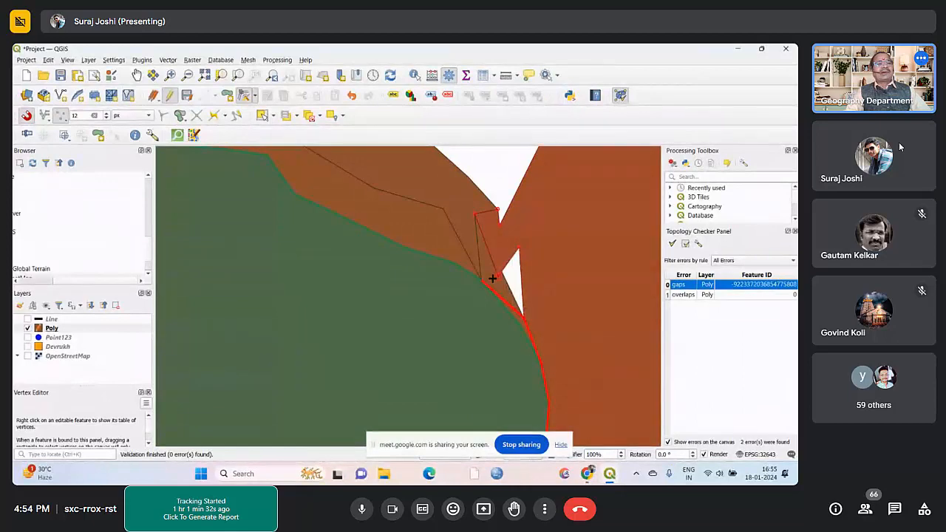
click(498, 275)
click(500, 243)
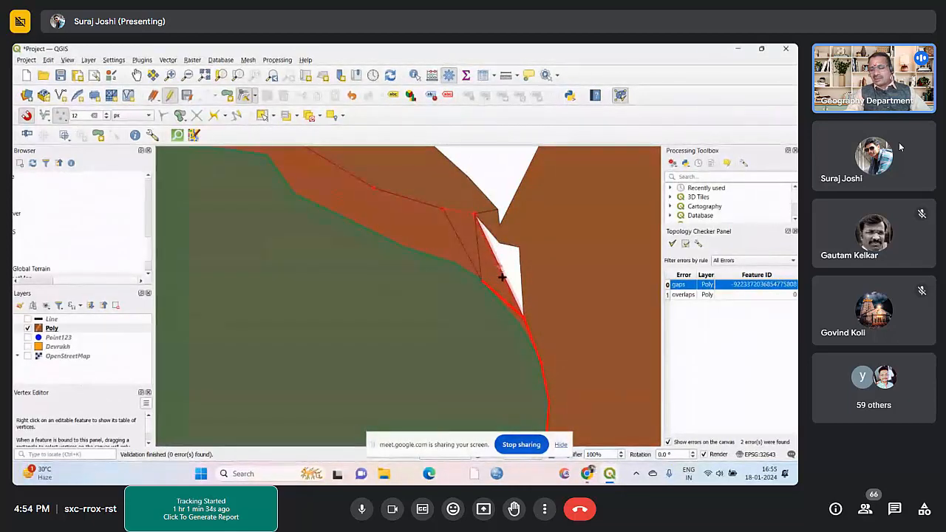
Reposition vertices around the opening beside the northern polygon, snapping the eastern polygon's edge to the three-polygon junction
scroll(461, 259, up, 2)
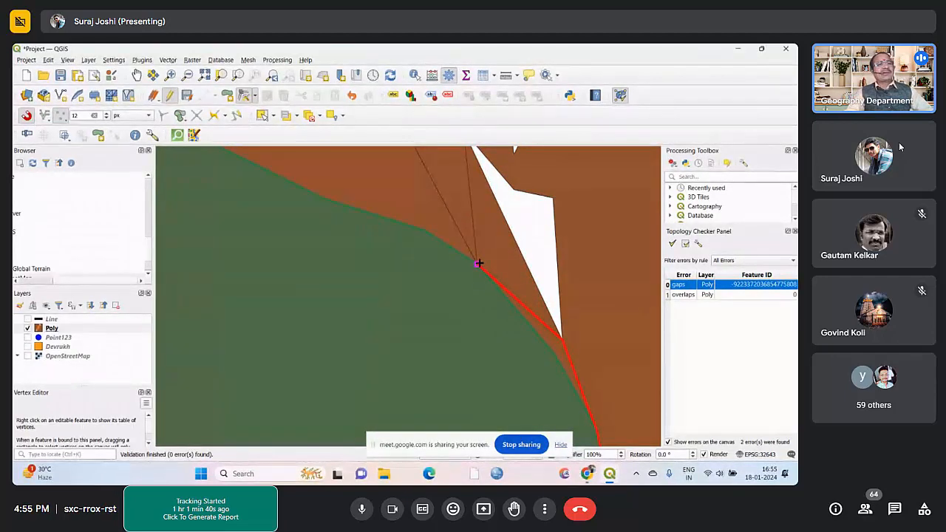
scroll(421, 275, down, 3)
scroll(435, 251, up, 3)
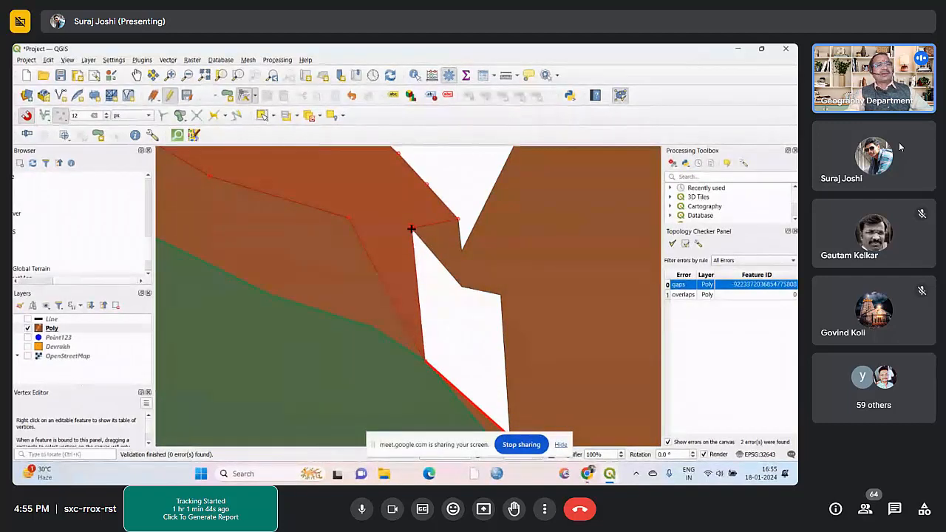
drag(411, 228, 456, 311)
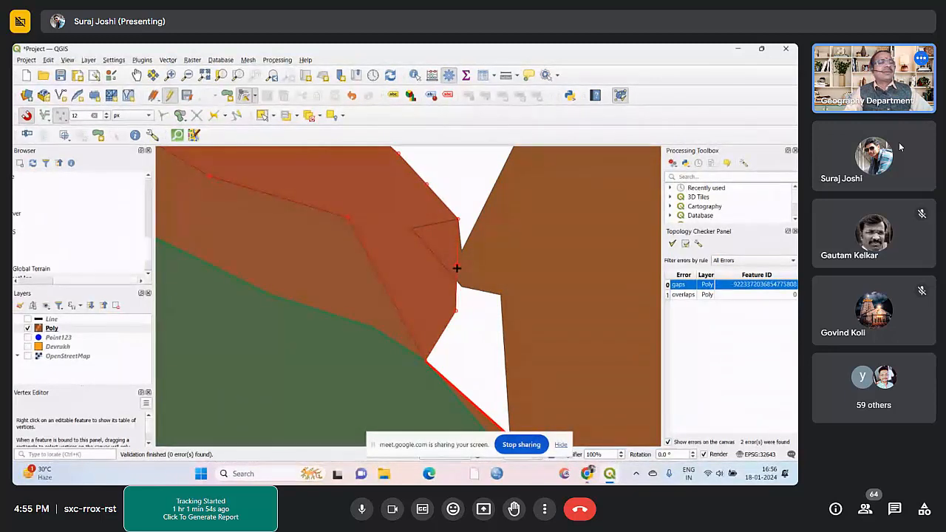
click(407, 228)
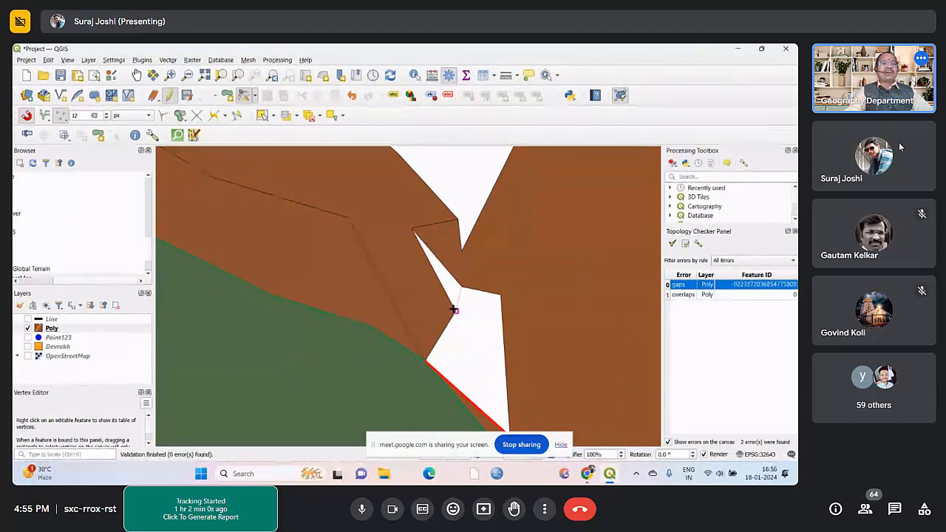
click(463, 296)
click(461, 290)
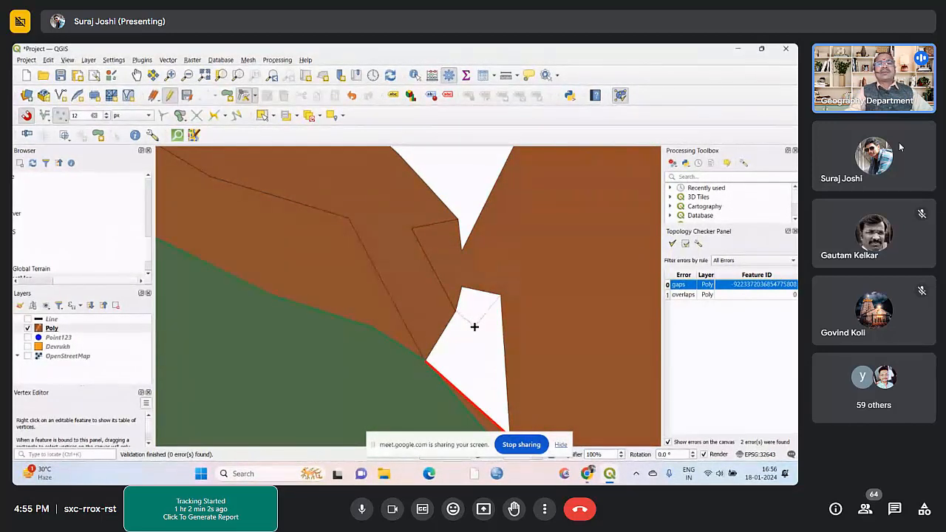
click(429, 360)
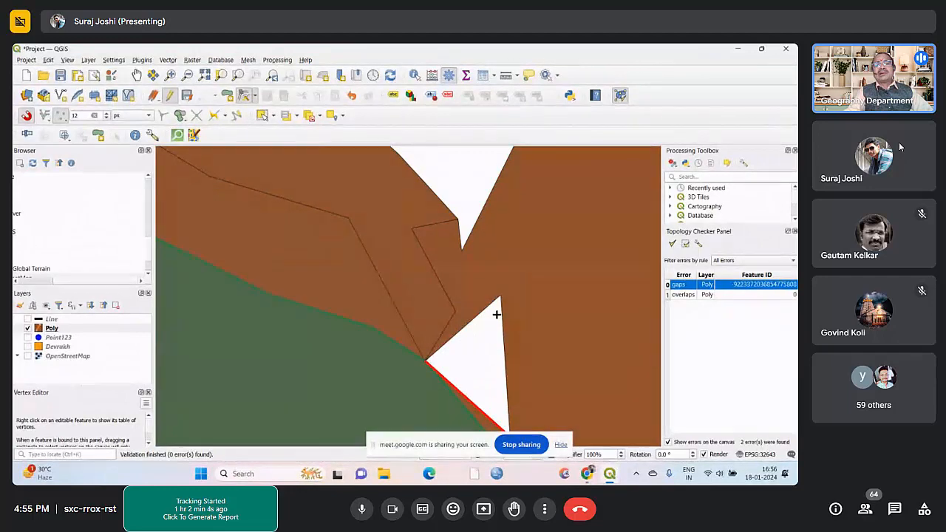
Close the triangular gap by snapping its upper corner vertex onto the southern corner
scroll(437, 370, down, 2)
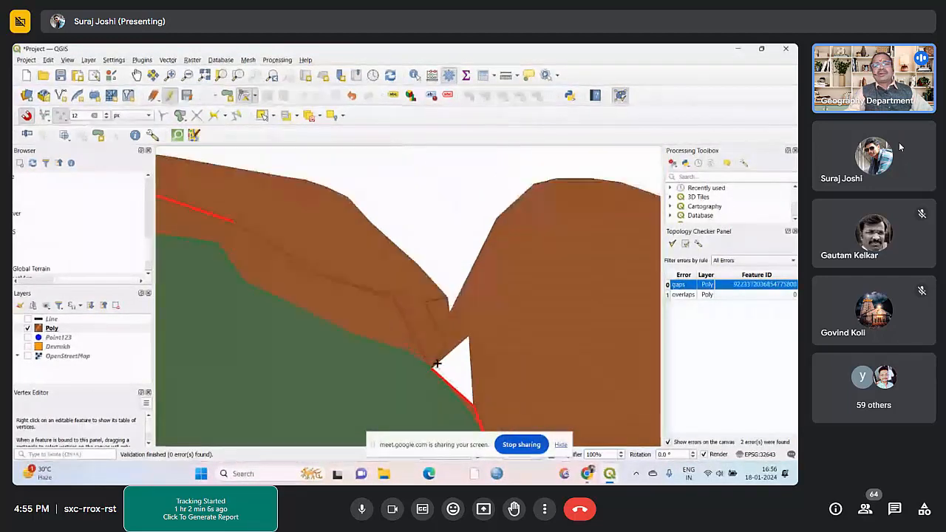
scroll(451, 383, up, 3)
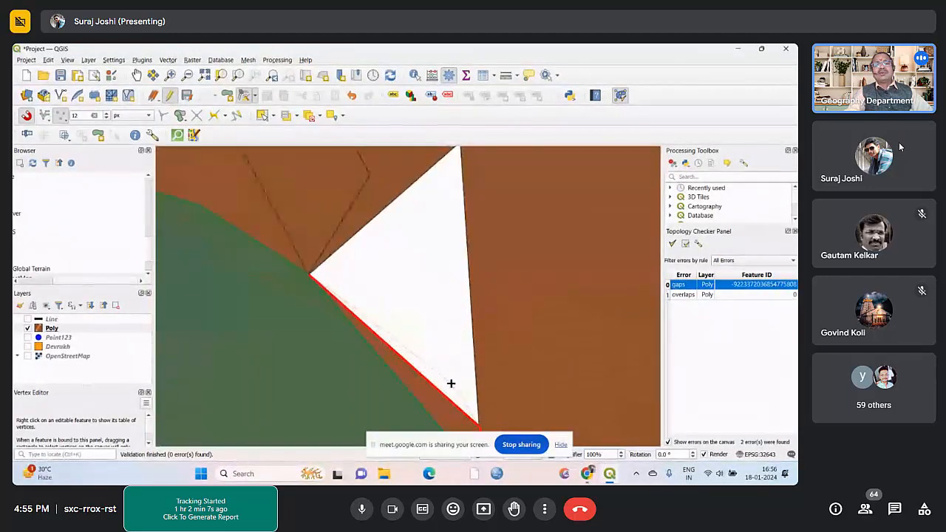
click(479, 427)
scroll(426, 295, down, 3)
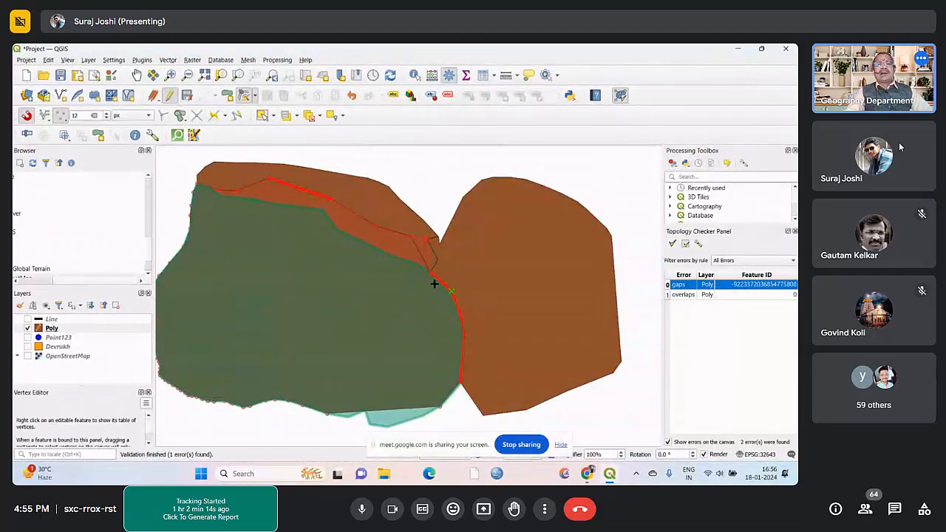
Adjust the vertices along the thin sliver between the large and eastern polygons, starting from the three-polygon junction
scroll(433, 281, up, 2)
scroll(495, 320, up, 2)
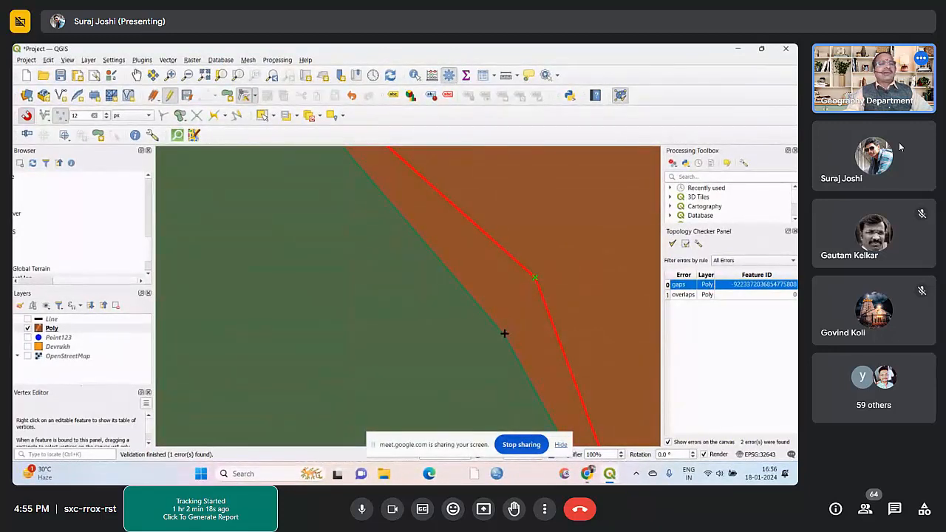
scroll(423, 287, down, 2)
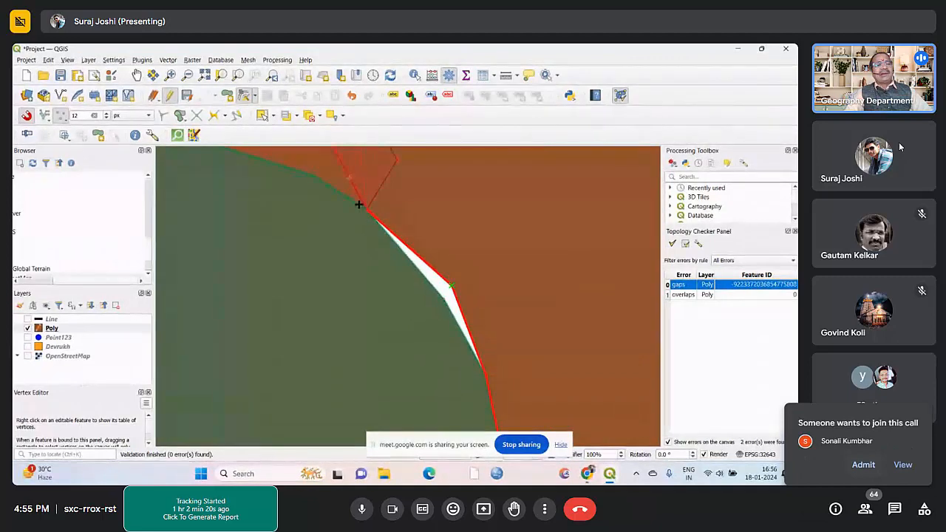
scroll(360, 205, up, 2)
scroll(389, 225, up, 2)
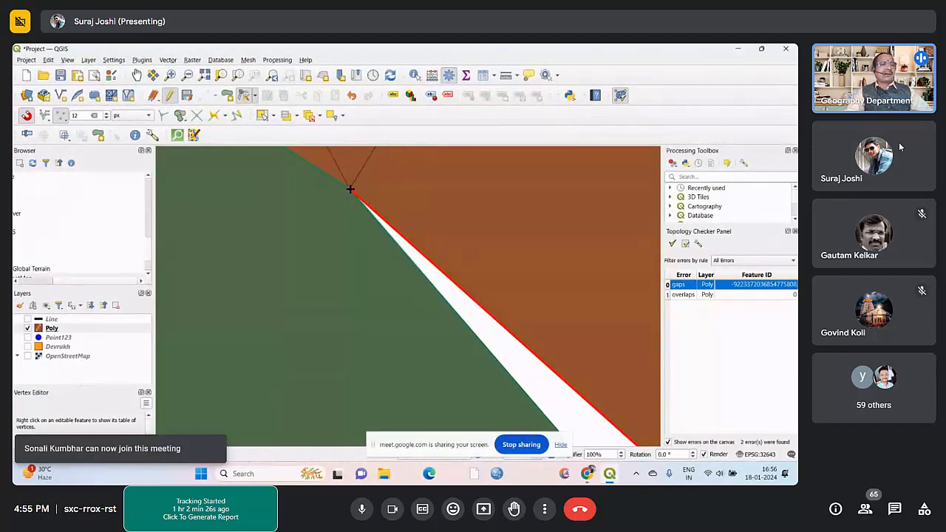
scroll(425, 262, down, 1)
click(381, 243)
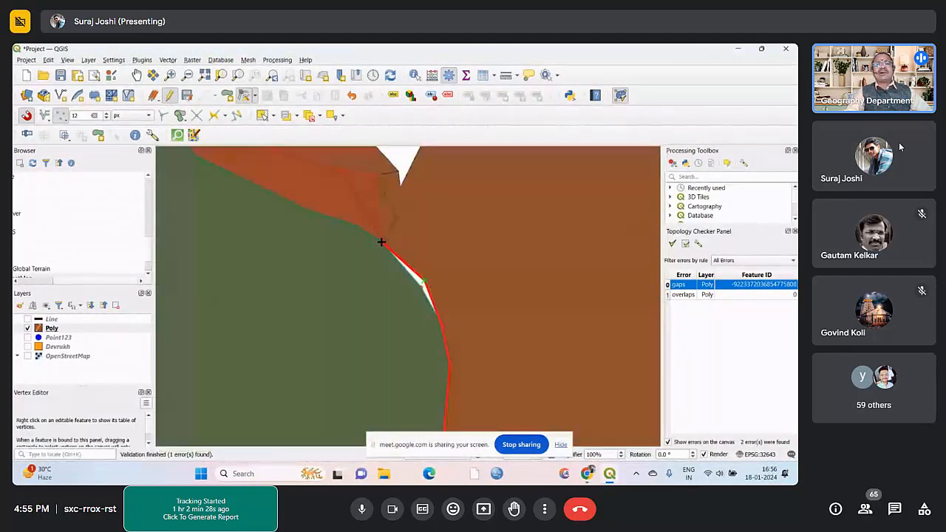
scroll(381, 242, down, 2)
scroll(365, 339, up, 1)
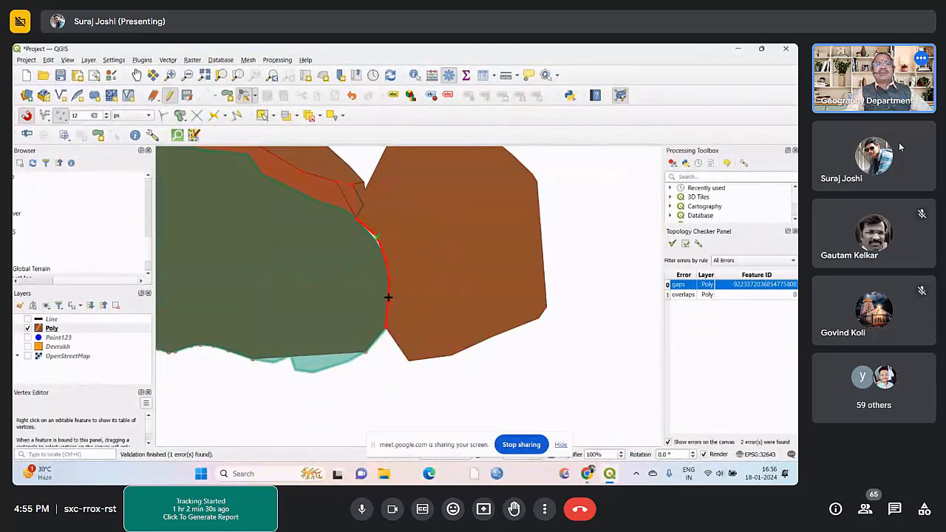
Snap the right polygon's edge vertex onto the left polygon's corner to close the sliver gap, and rerun the topology validation
scroll(373, 235, up, 2)
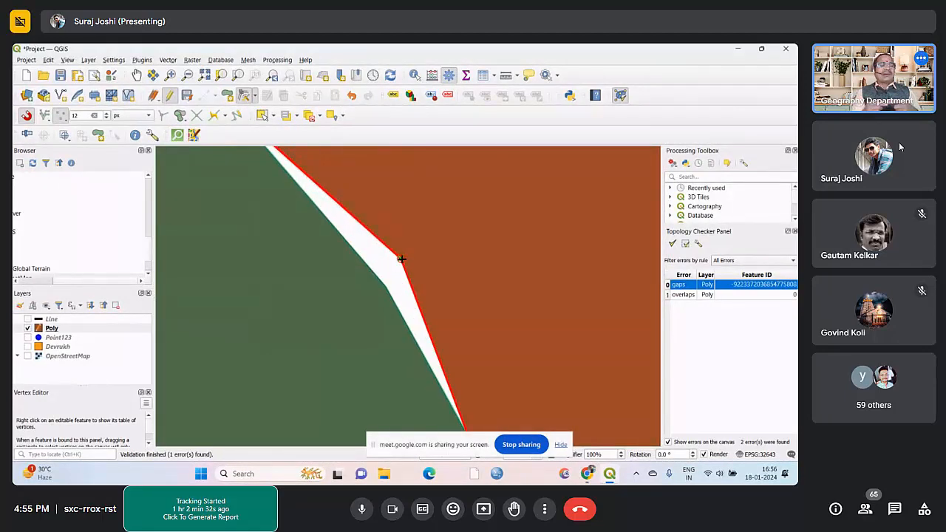
click(387, 283)
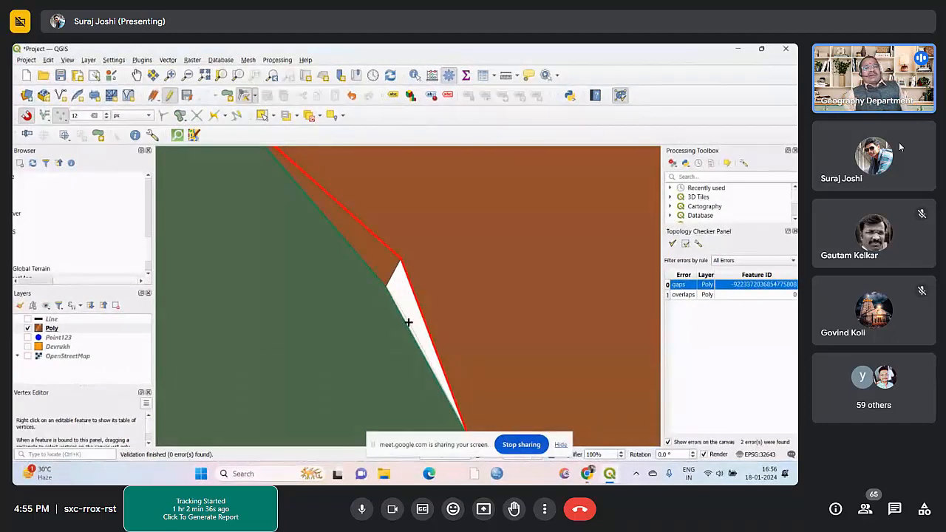
click(392, 281)
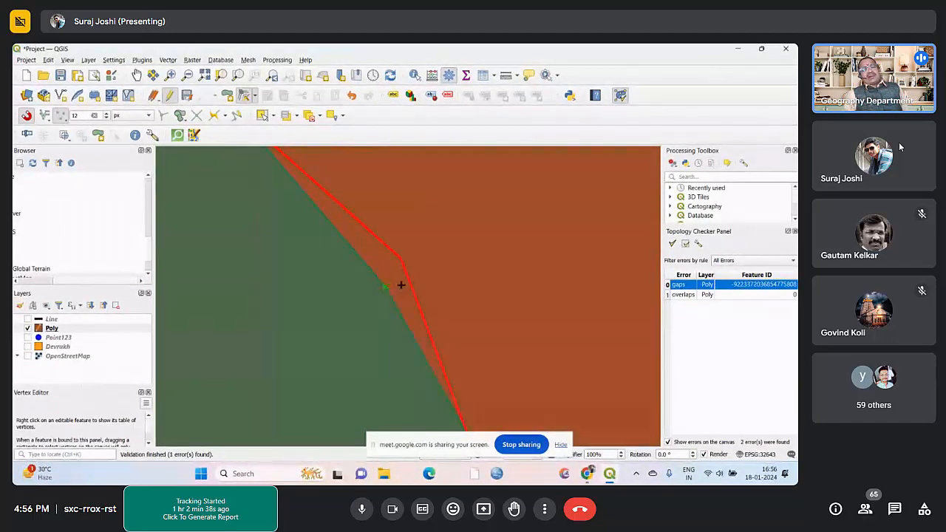
scroll(399, 253, down, 1)
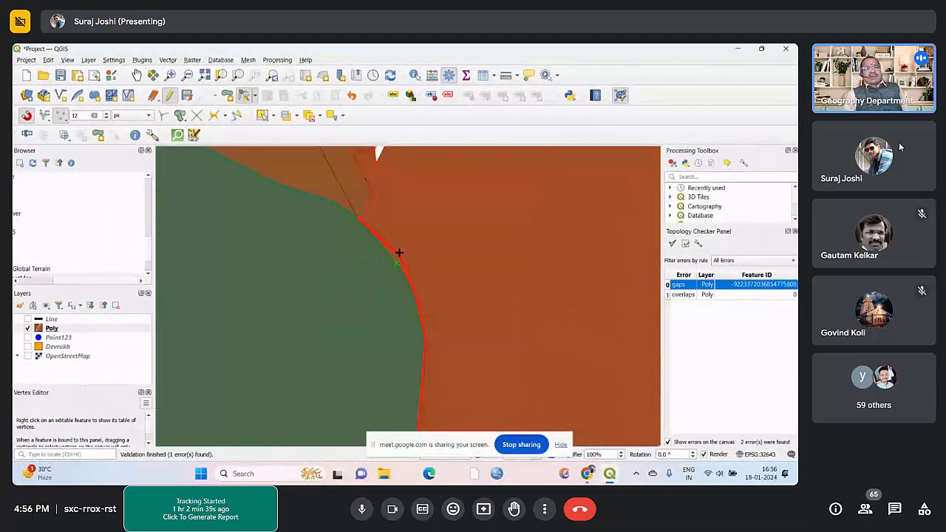
click(673, 244)
scroll(468, 347, down, 5)
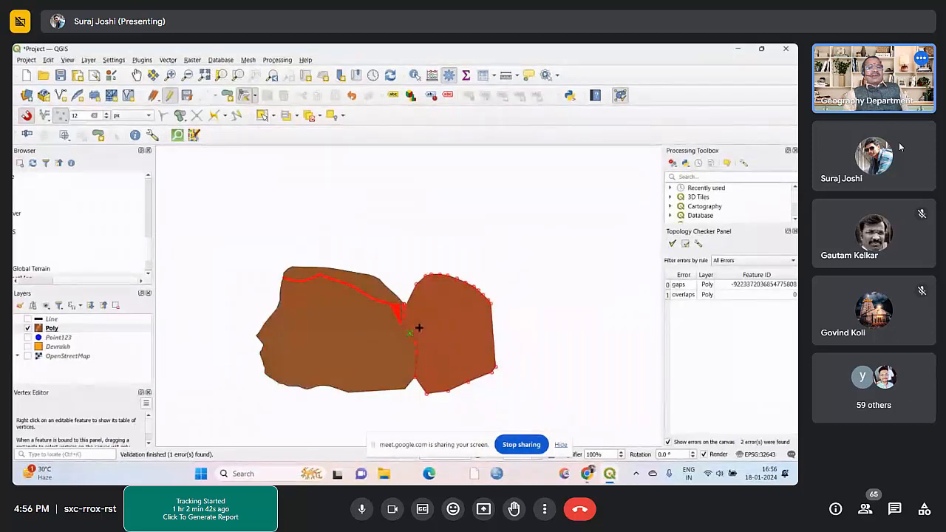
Move polygon vertices at the three-polygon junction beside the red overlap triangle, separating the shapes around it
scroll(420, 303, up, 5)
scroll(420, 303, up, 1)
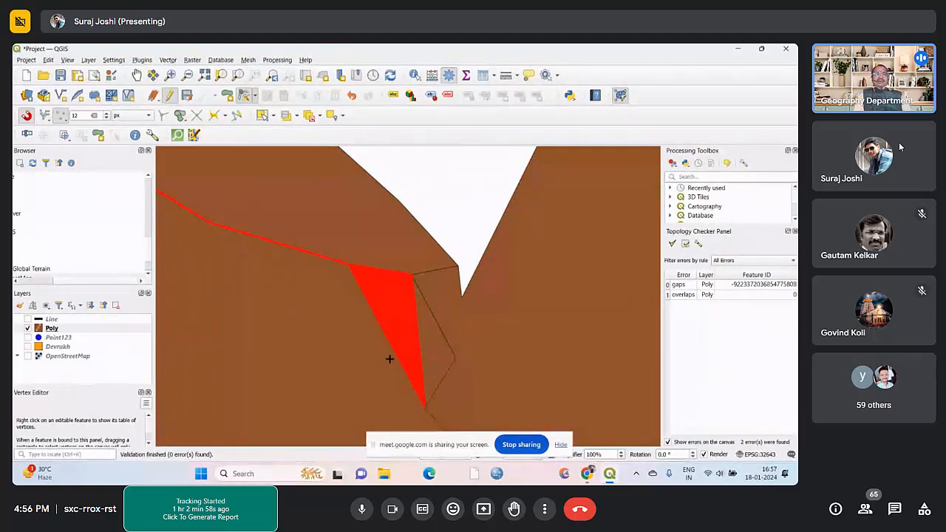
click(471, 370)
scroll(429, 310, up, 3)
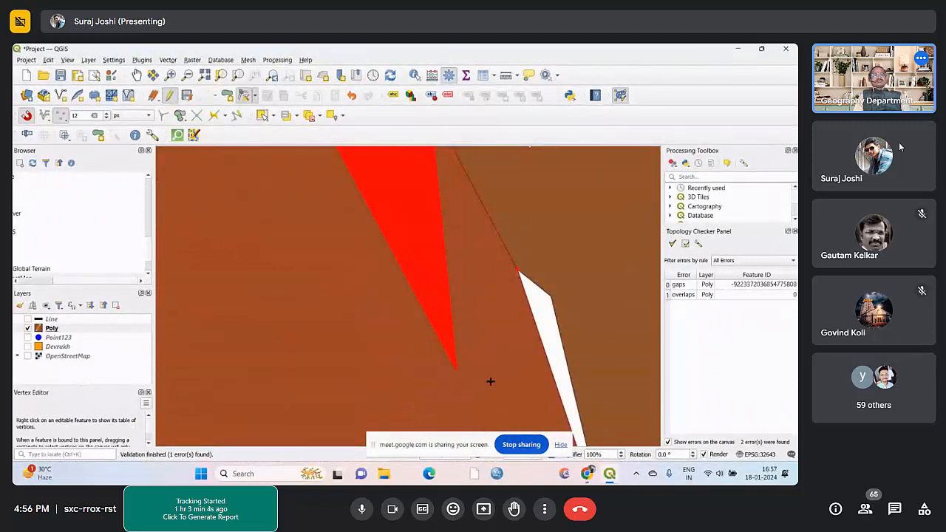
scroll(427, 342, down, 5)
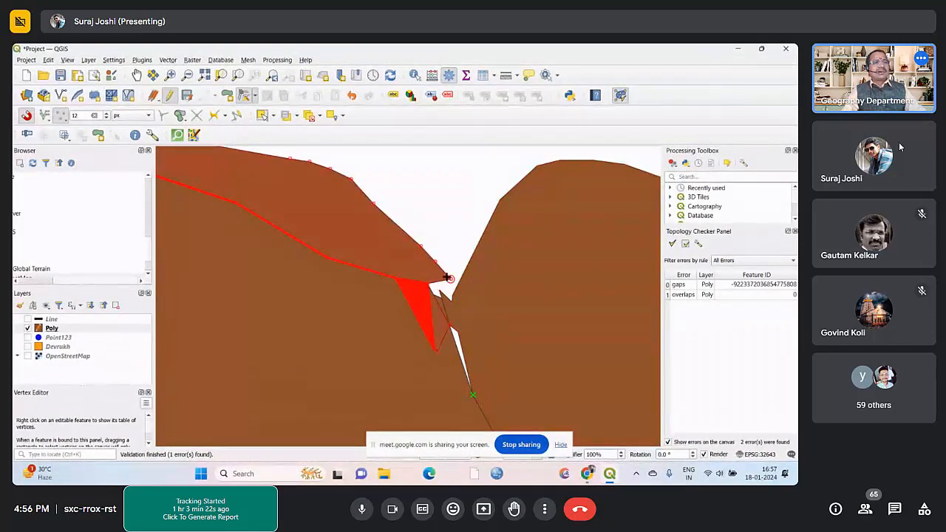
scroll(450, 277, down, 2)
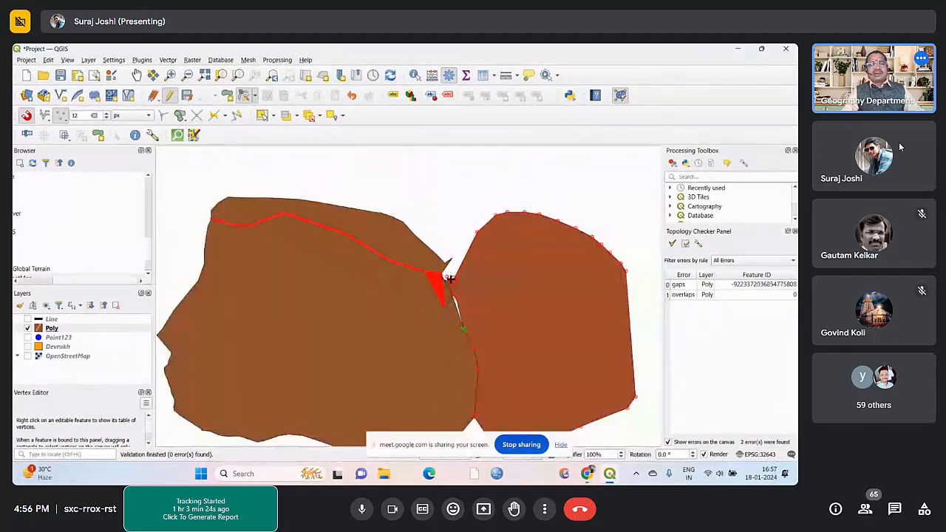
scroll(449, 281, up, 5)
click(421, 249)
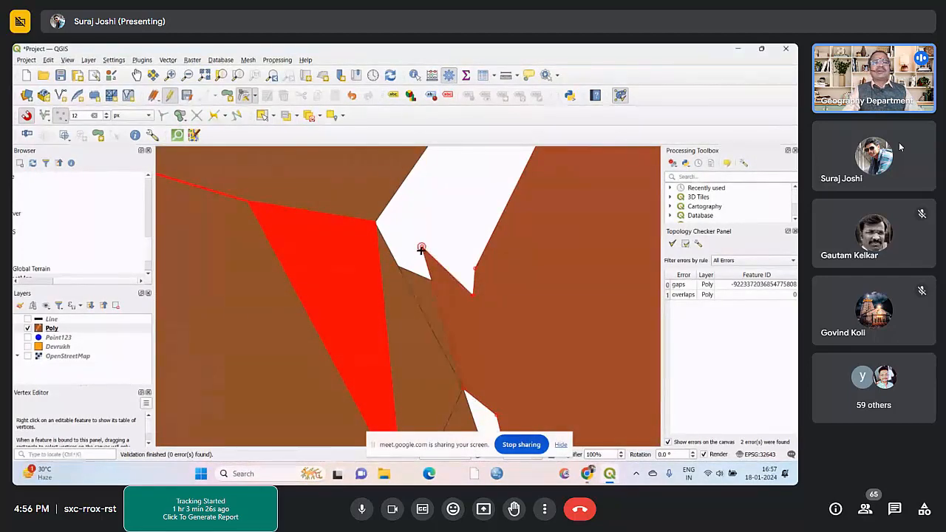
Shift the vertices of the upper and left polygons near the red overlap inward, away from the right polygon
scroll(484, 314, down, 2)
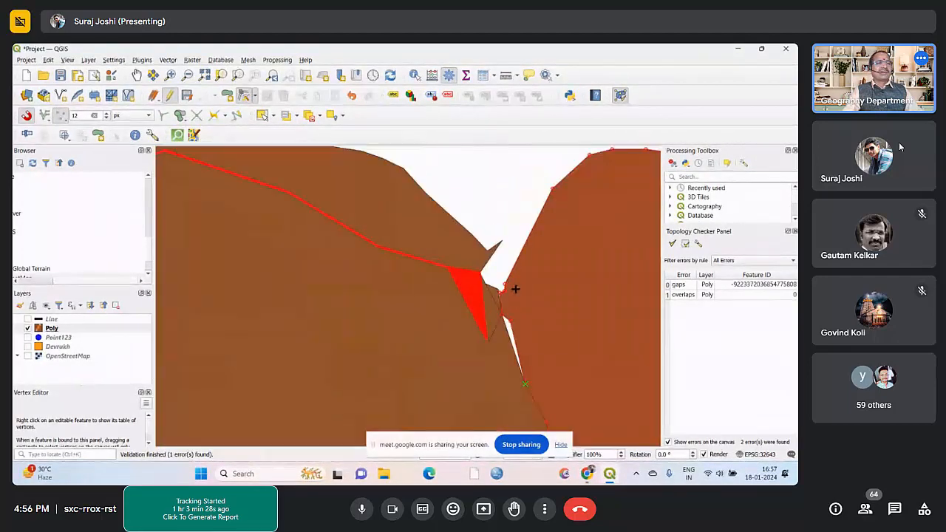
scroll(503, 315, up, 2)
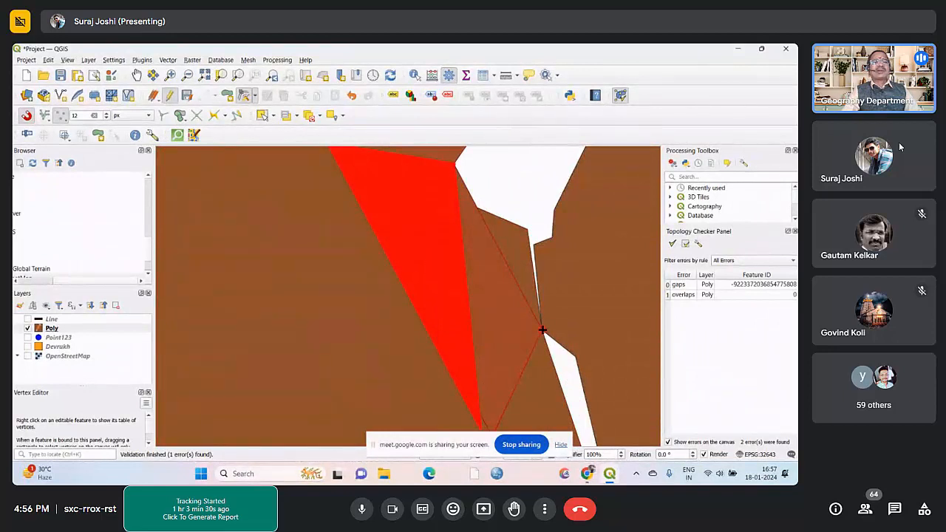
click(512, 321)
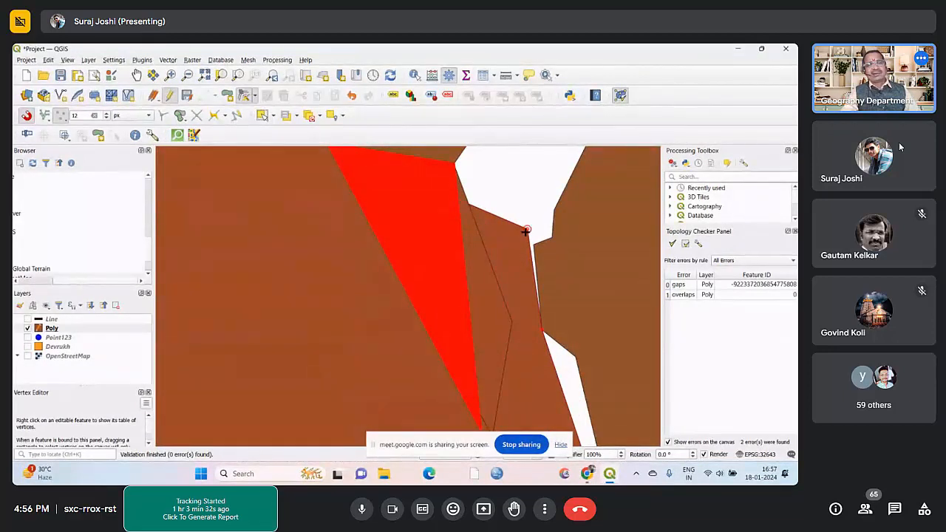
click(515, 270)
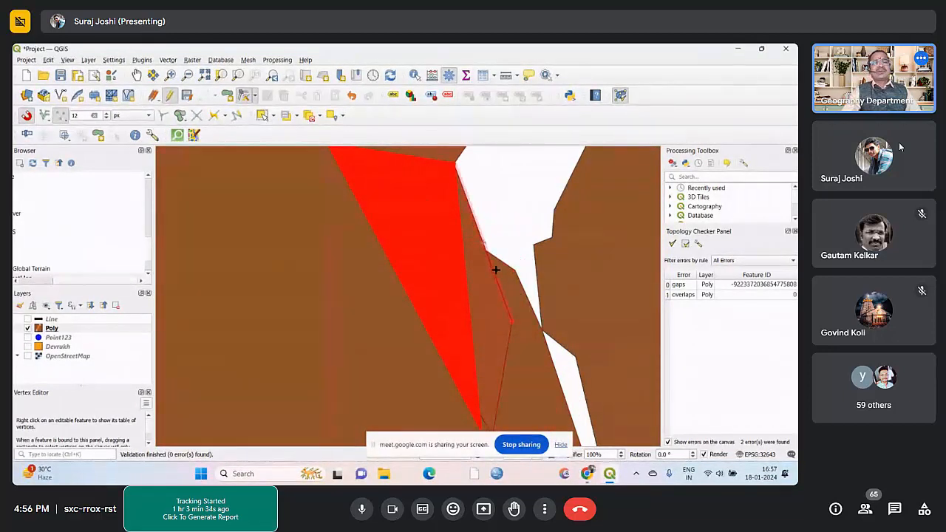
scroll(512, 234, down, 1)
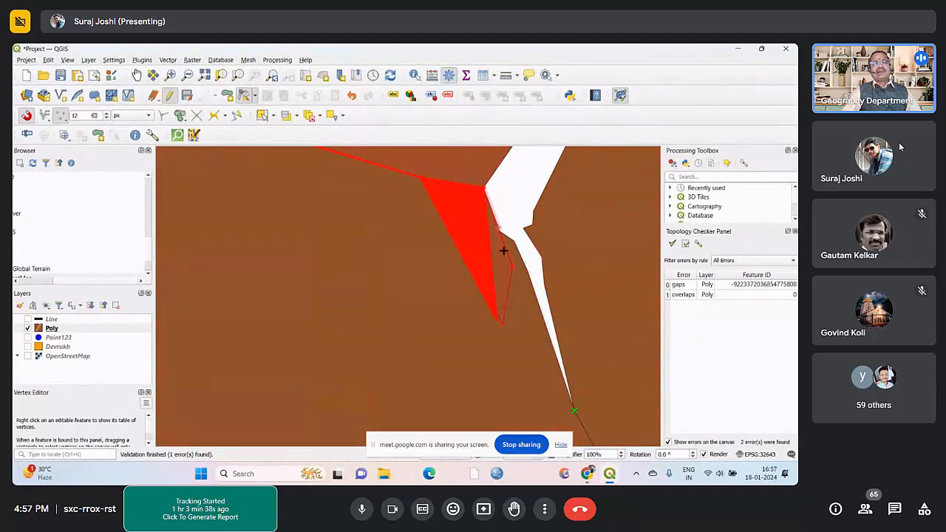
Reposition the upper polygon's corner vertex at the red overlap triangle out toward the right polygon
scroll(505, 247, down, 1)
scroll(500, 236, up, 1)
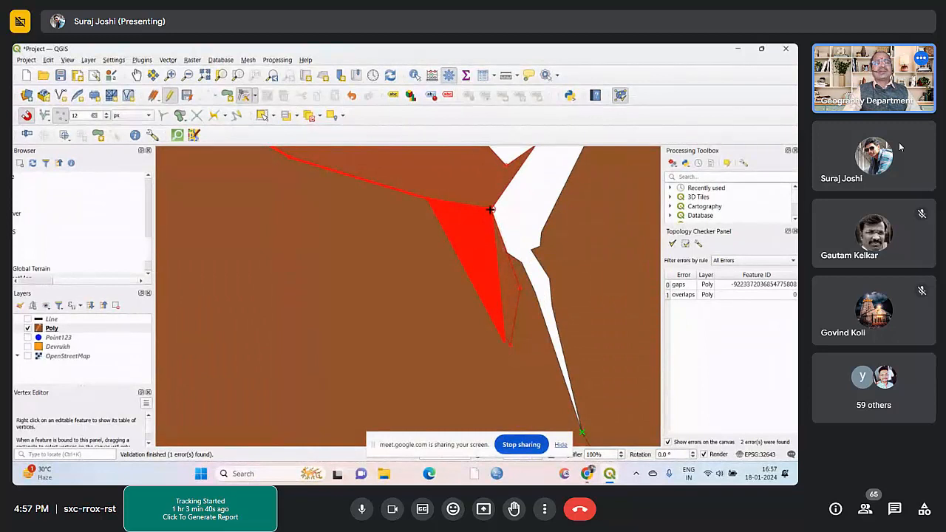
click(490, 210)
click(470, 227)
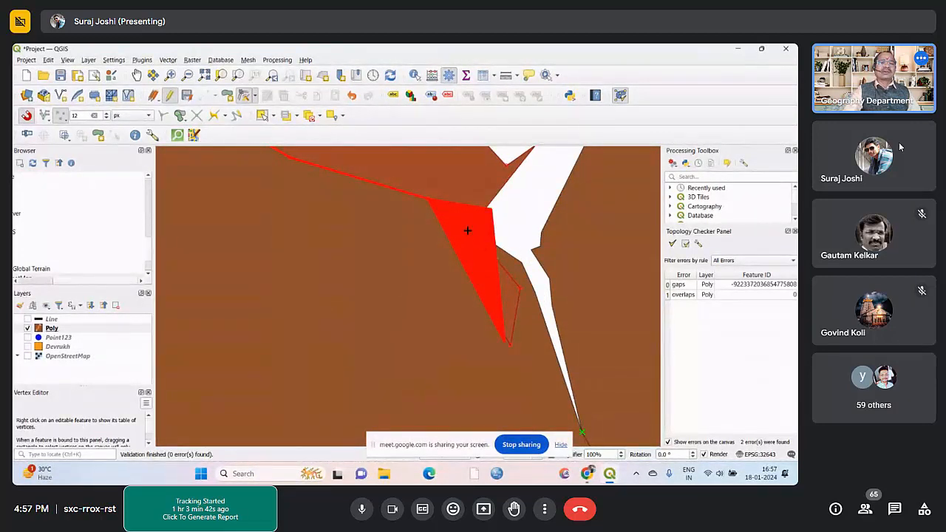
click(467, 231)
click(515, 216)
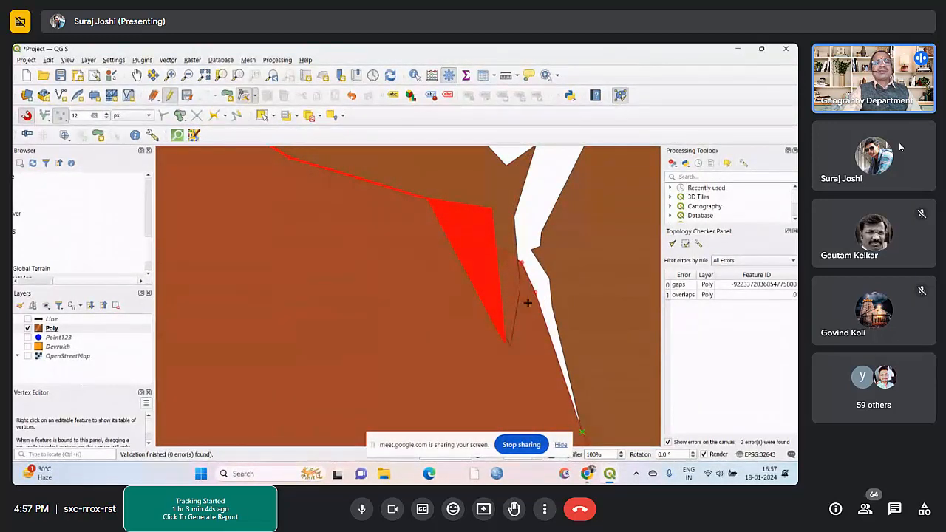
Pull the left polygon's vertex inward and the upper polygon's lower vertices upward to separate both around the red overlap triangle
click(515, 259)
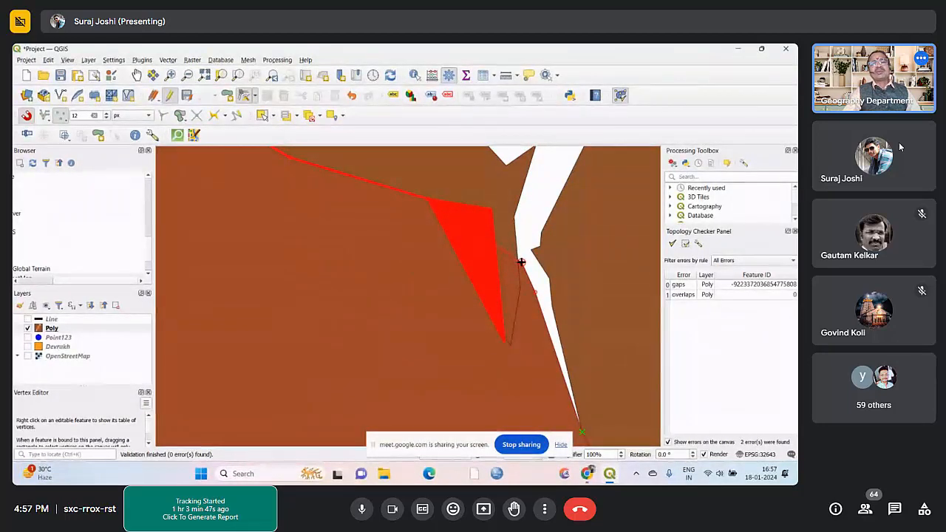
click(453, 291)
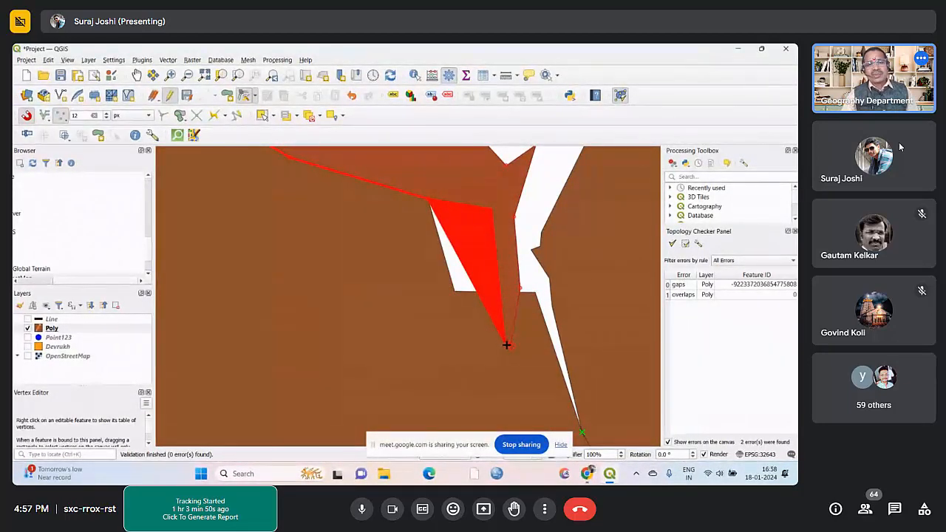
click(497, 195)
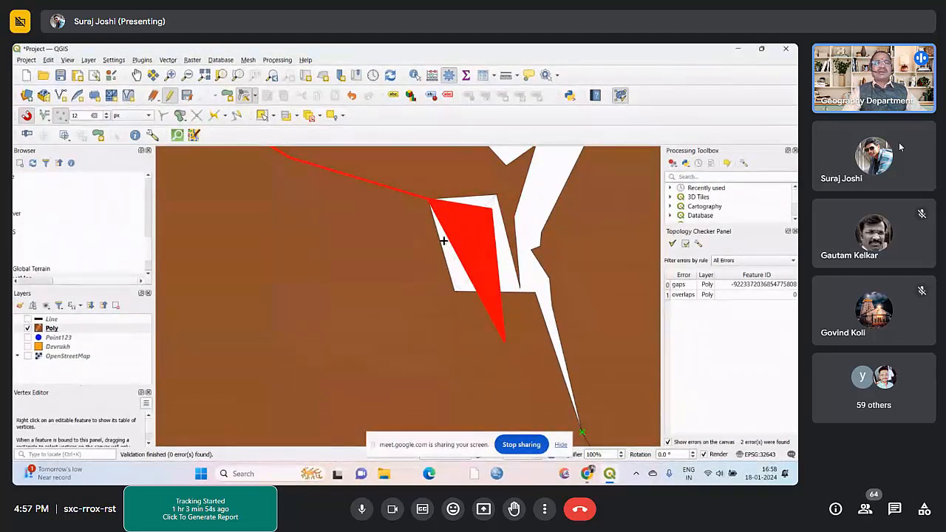
click(430, 199)
click(437, 173)
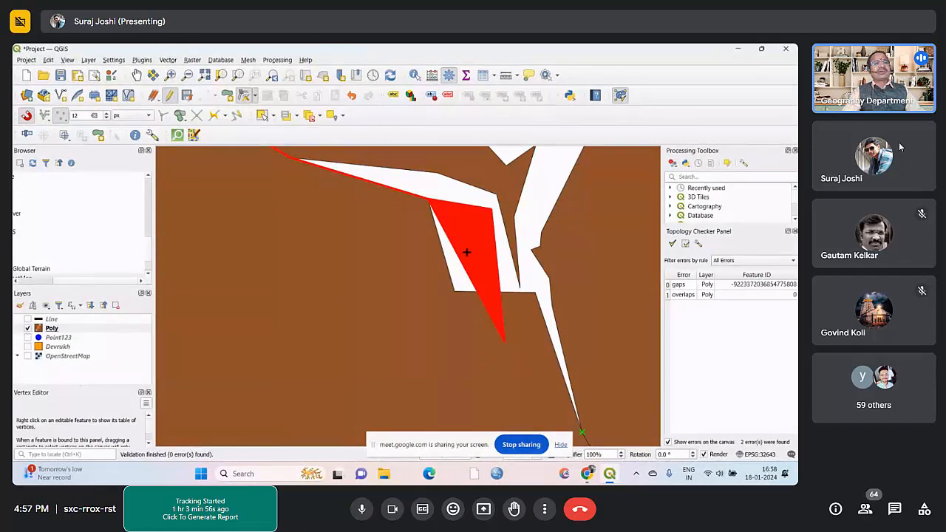
Snap the upper polygon's lower vertices onto the left polygon's boundary vertices to close the white gaps around the red triangle
scroll(403, 205, down, 1)
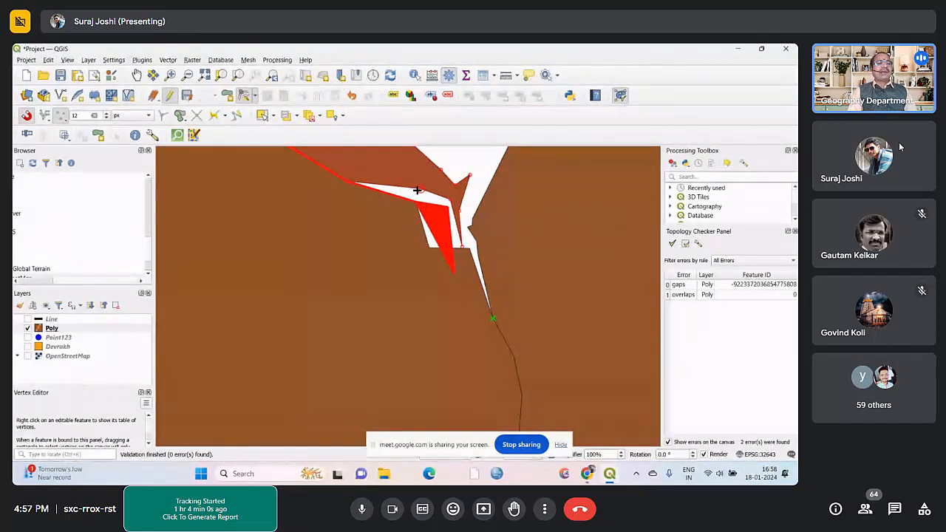
click(383, 185)
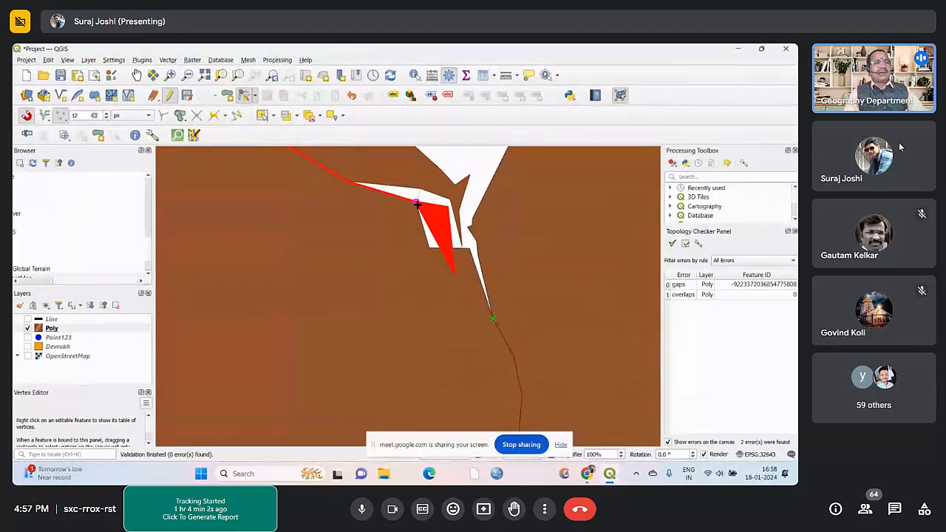
click(418, 203)
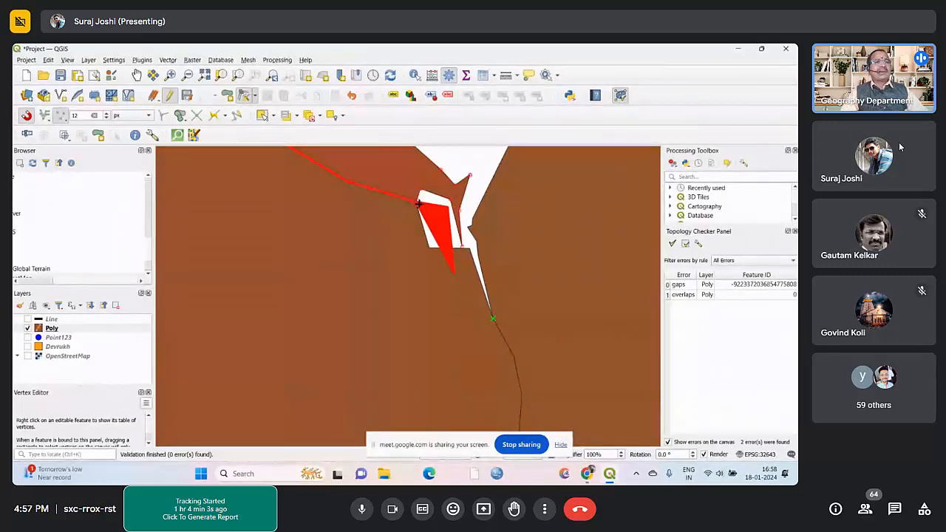
click(429, 247)
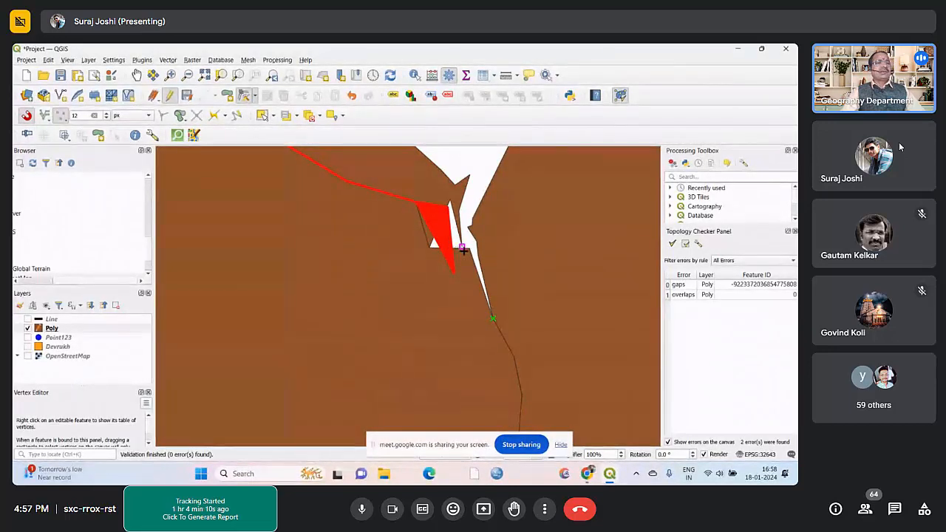
click(467, 250)
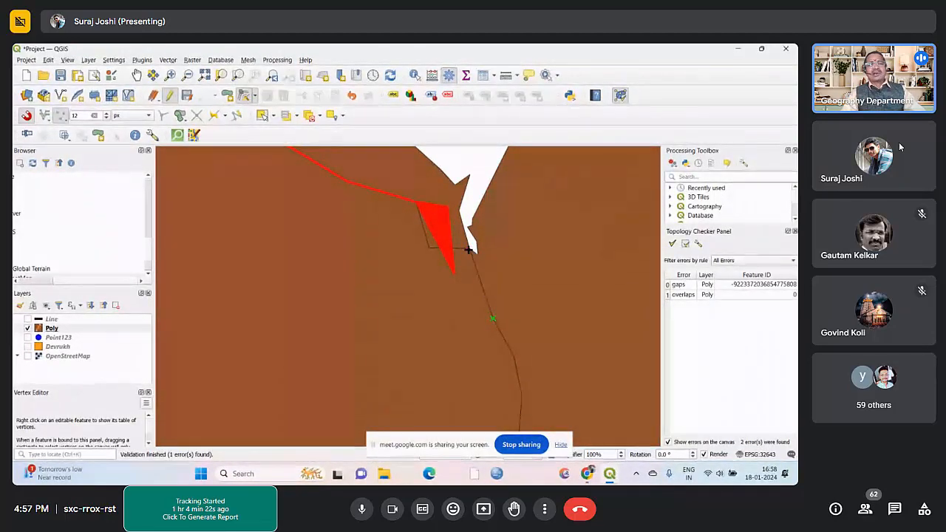
Delete the surplus vertices on the right polygon's edge beside the junction so it follows the left polygon's boundary
key(Delete)
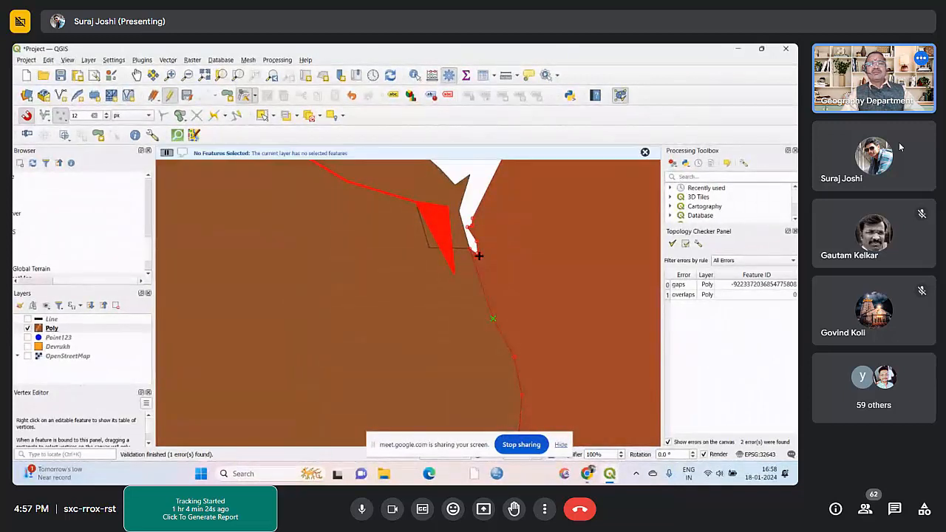
click(644, 152)
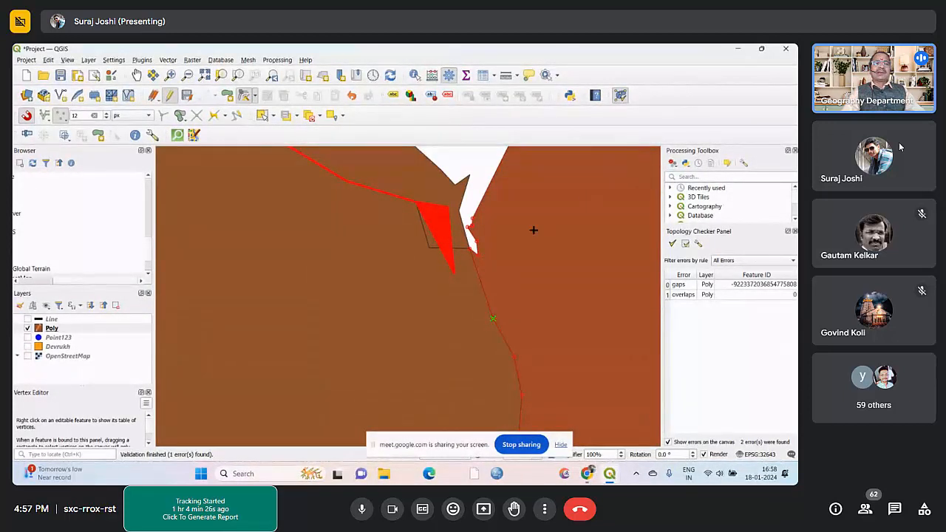
click(481, 253)
key(Delete)
key(Delete)
key(Delete)
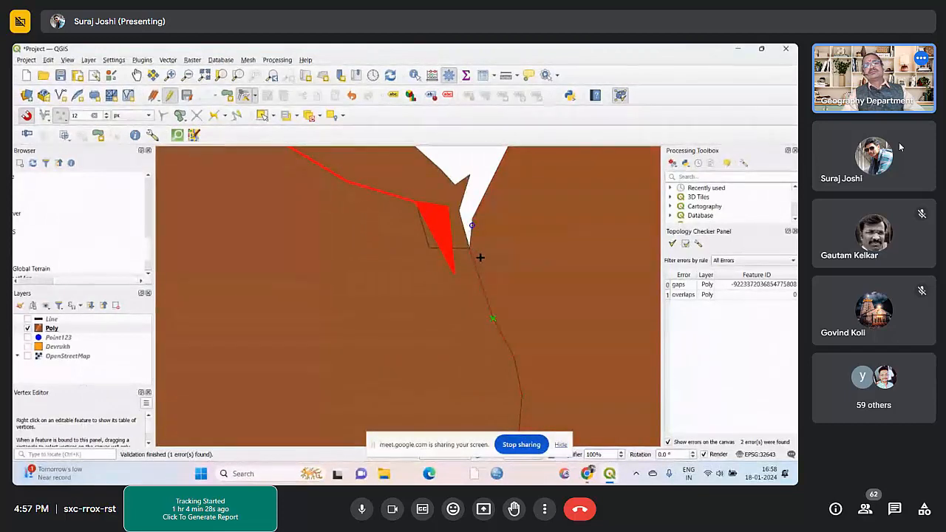
Examine the shared boundary between the upper and lower polygons, from its outer end to the peak, for the remaining gap error
scroll(477, 167, down, 1)
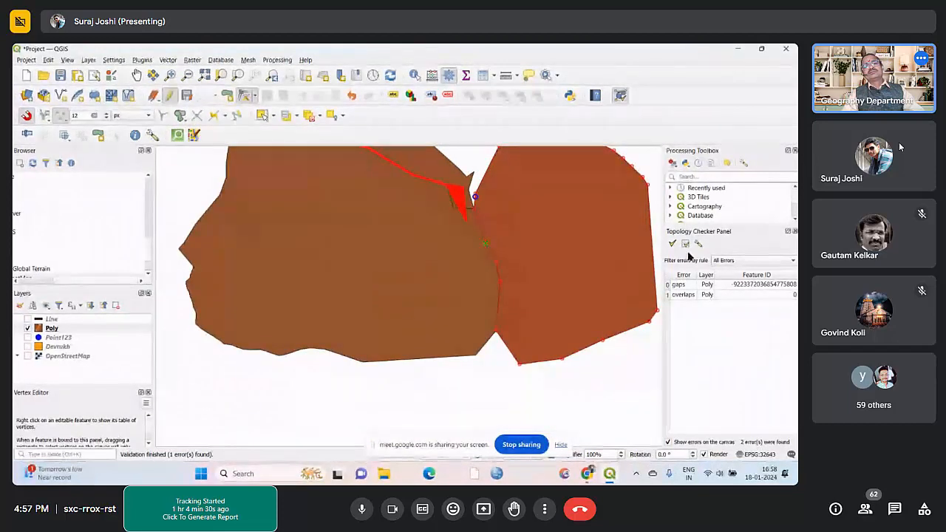
scroll(383, 246, down, 2)
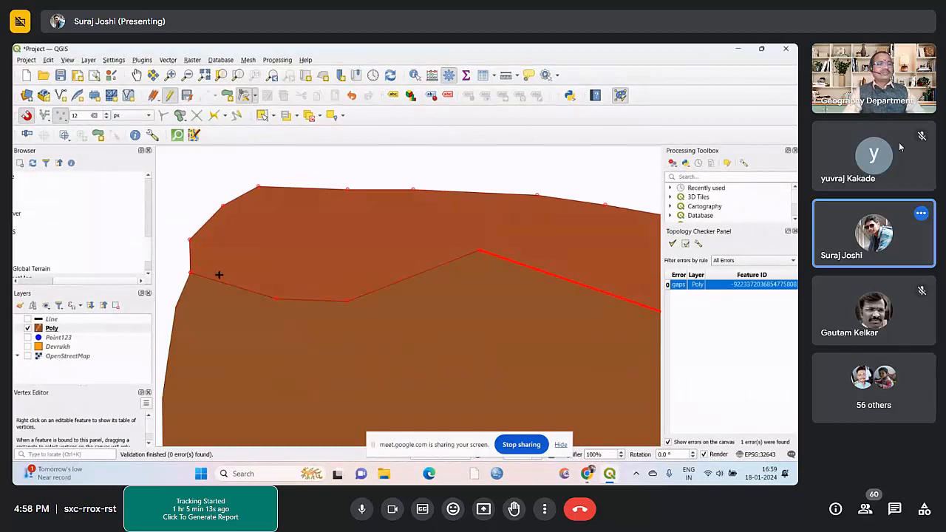
scroll(192, 274, up, 3)
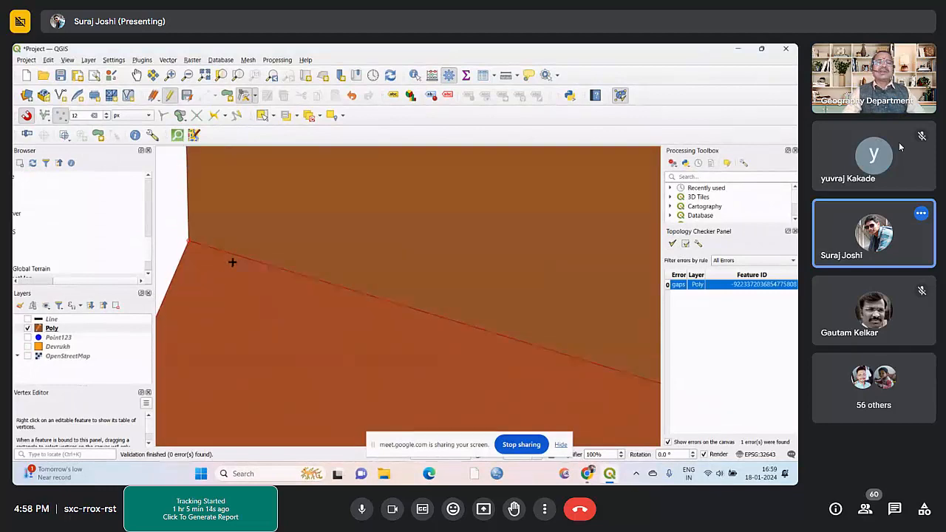
scroll(374, 266, down, 3)
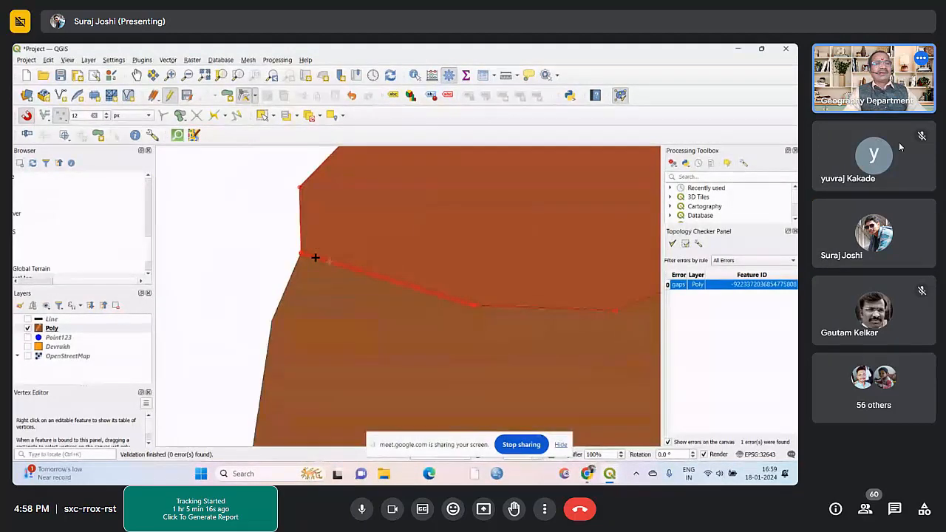
scroll(404, 274, up, 2)
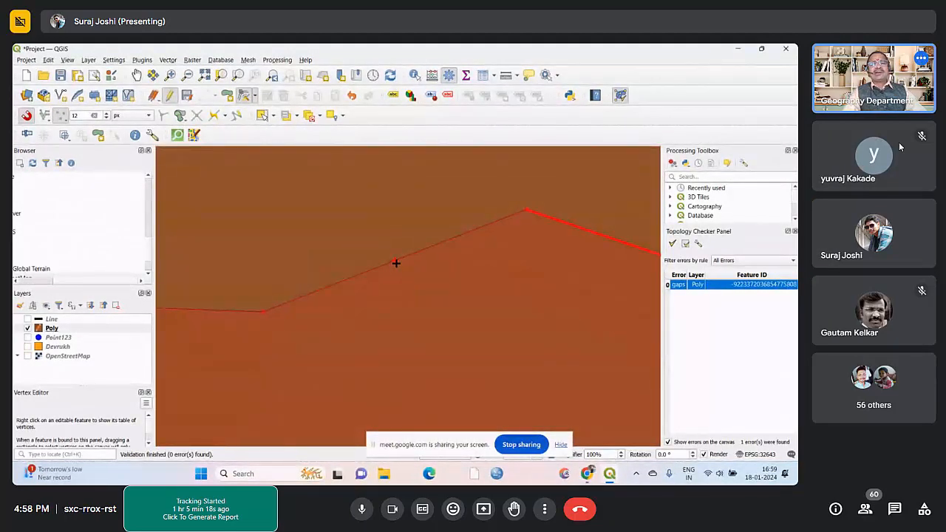
scroll(397, 263, up, 3)
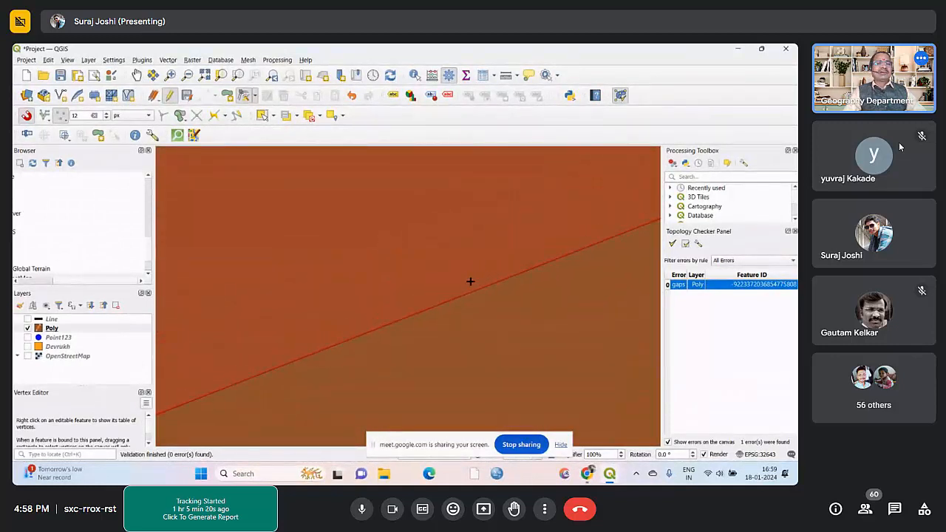
scroll(470, 280, up, 1)
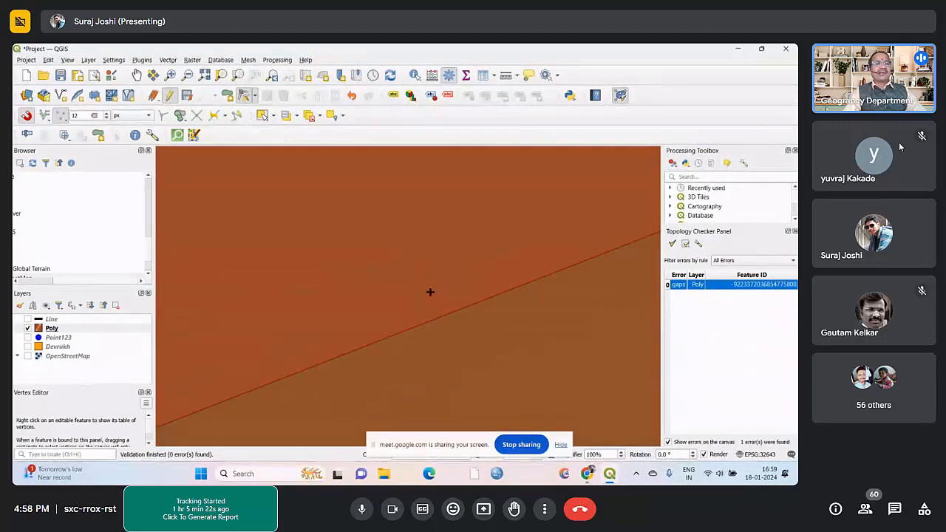
scroll(426, 289, up, 2)
scroll(413, 282, down, 4)
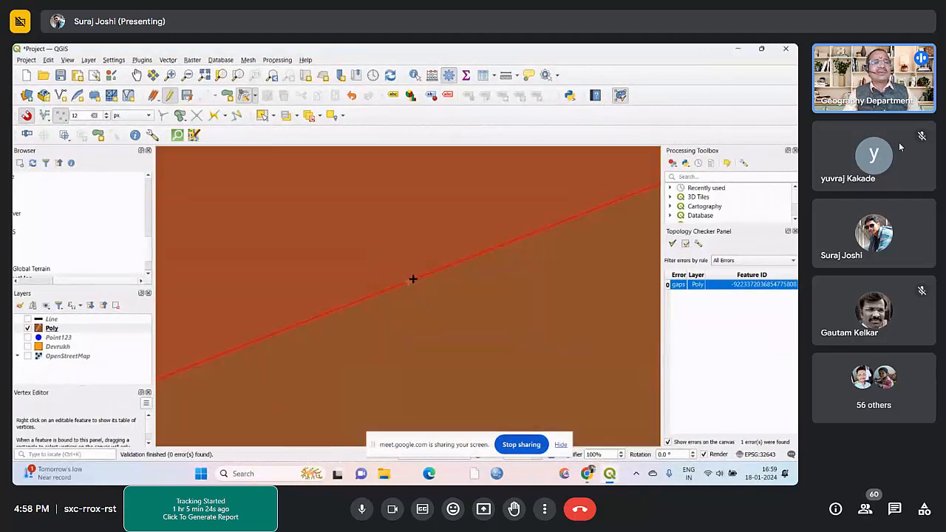
scroll(412, 279, down, 2)
scroll(468, 266, up, 2)
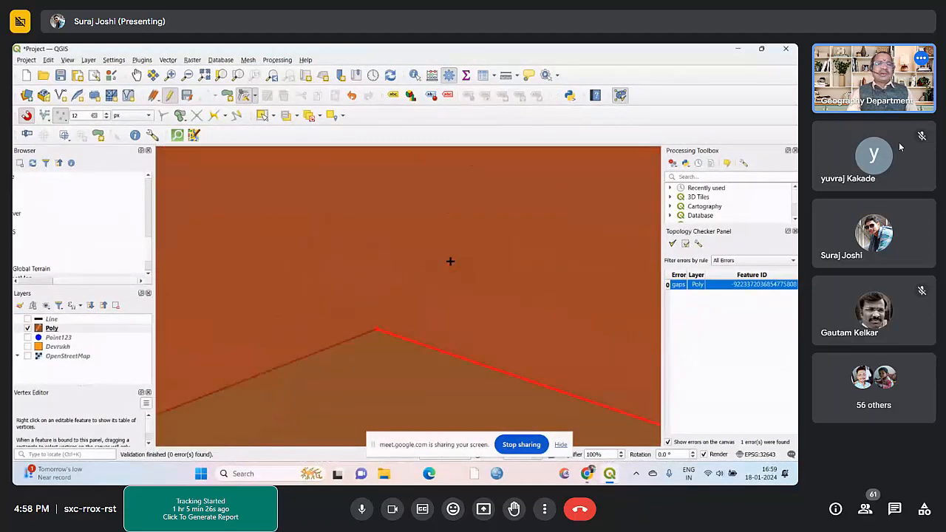
Snap the lower polygon's peak vertex onto the upper polygon's matching corner at the start of the red gap line
scroll(369, 250, up, 3)
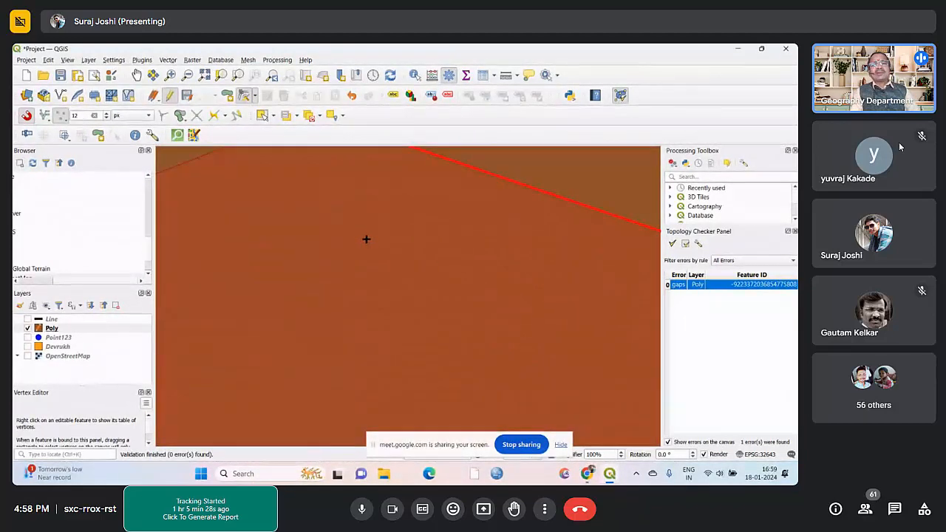
scroll(365, 239, down, 2)
scroll(353, 209, up, 3)
scroll(328, 238, up, 2)
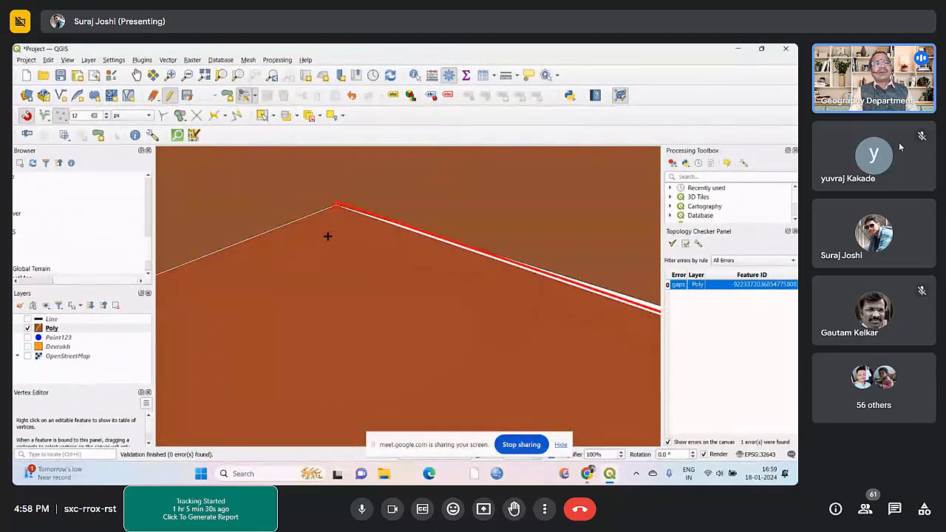
scroll(336, 206, up, 3)
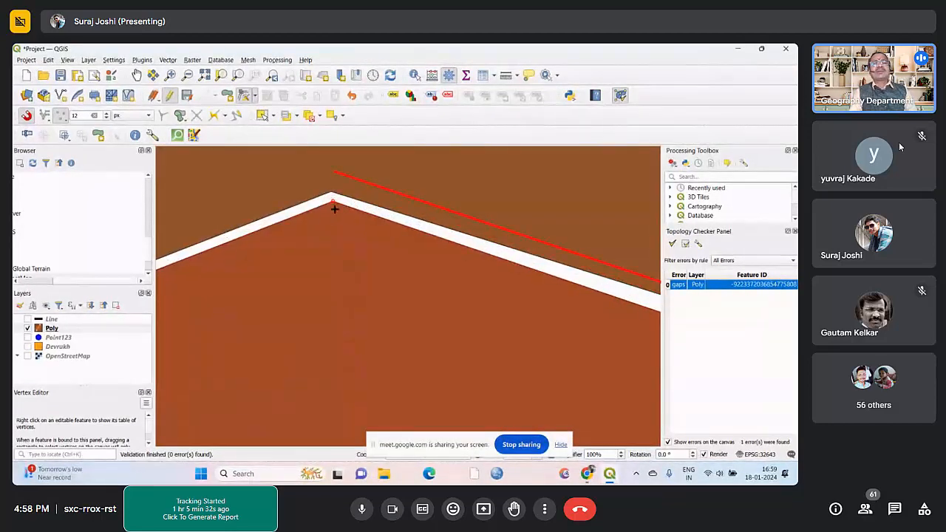
click(329, 193)
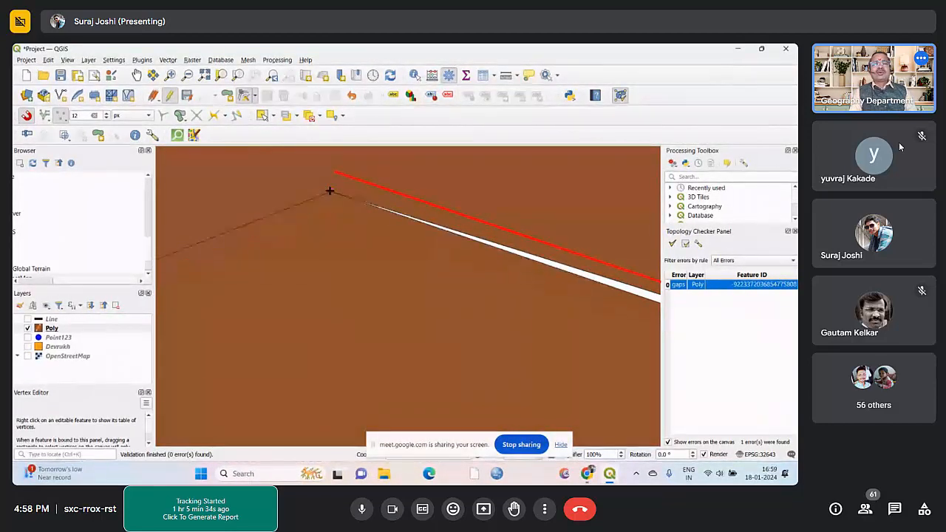
Reshape the polygon edges along the white sliver beyond the peak to draw them together along the red gap line
click(499, 248)
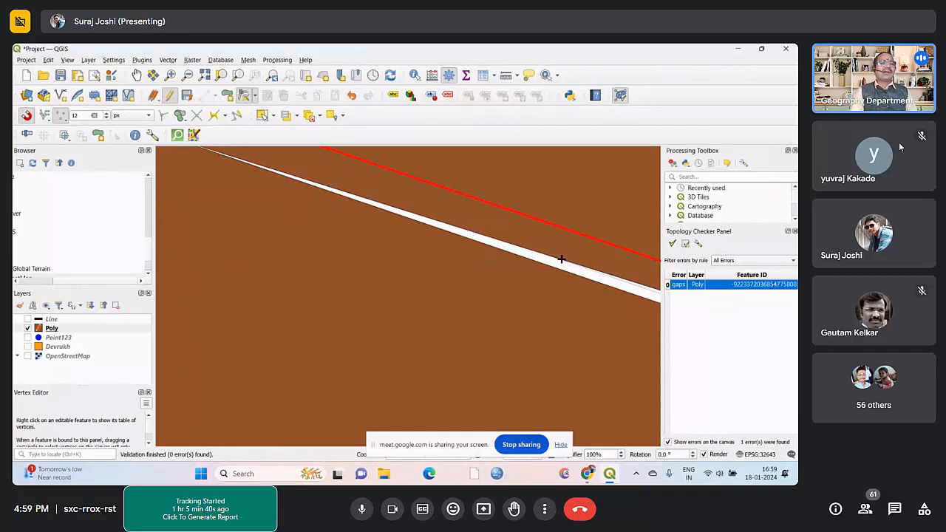
scroll(392, 225, down, 3)
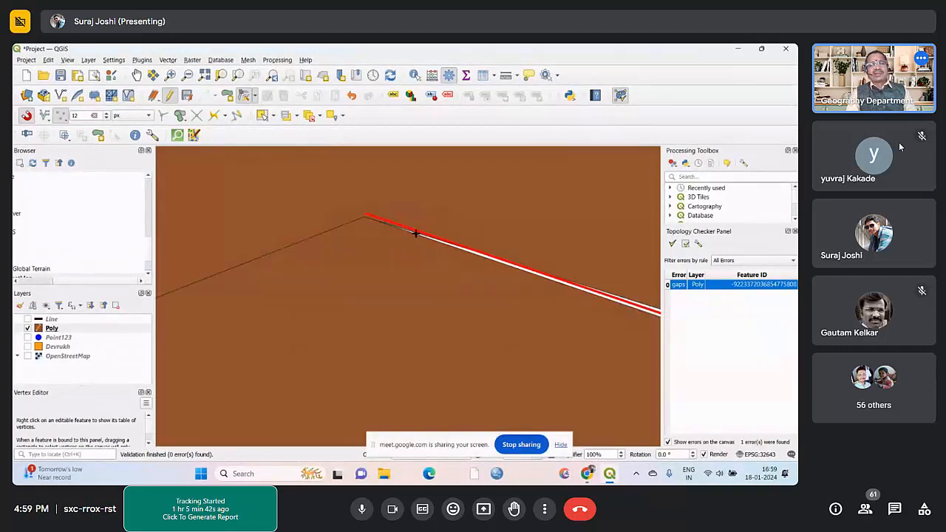
scroll(534, 269, up, 2)
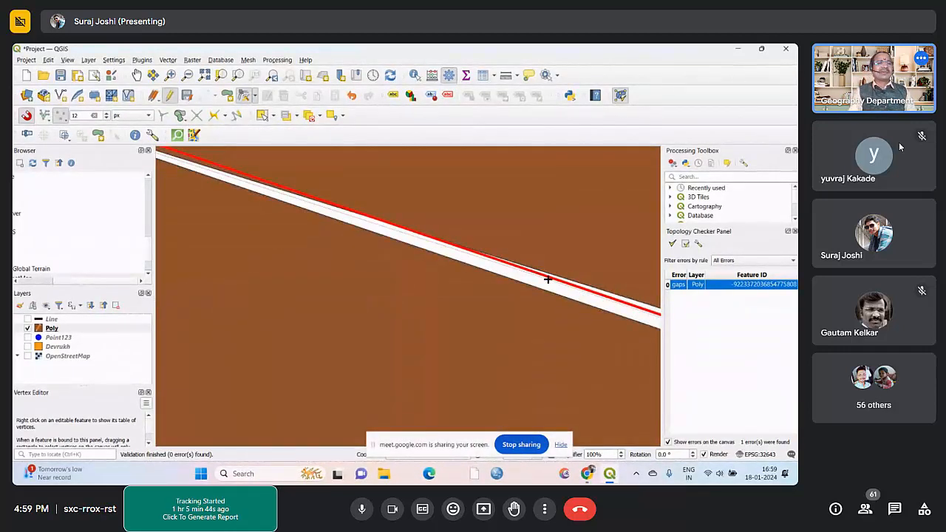
scroll(547, 280, up, 2)
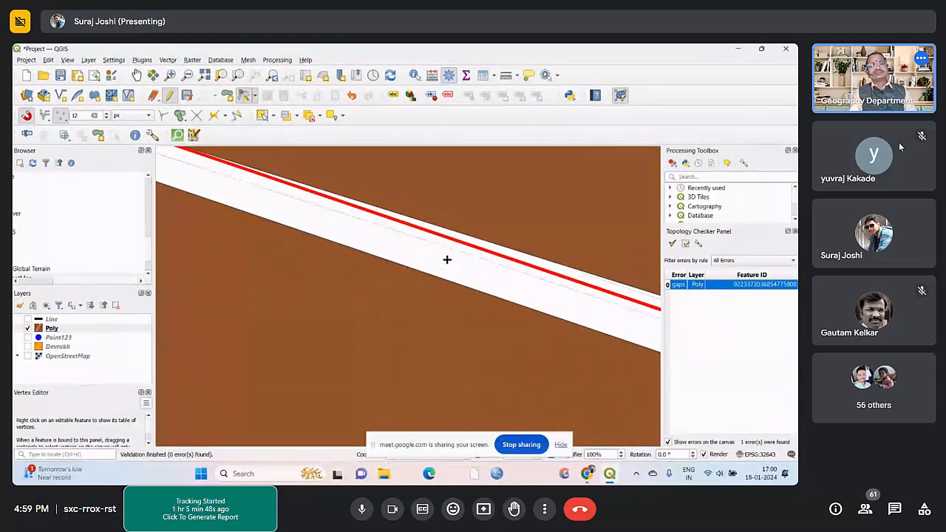
scroll(385, 237, down, 1)
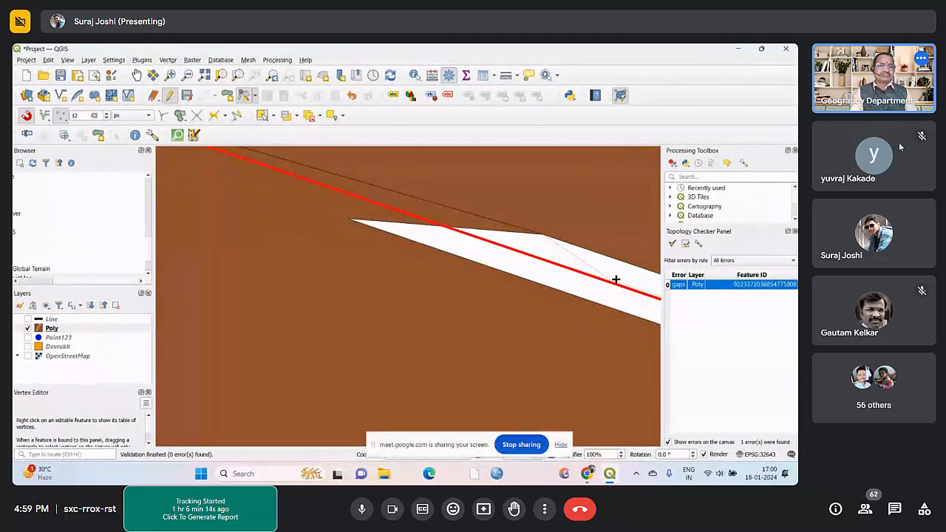
scroll(577, 272, down, 2)
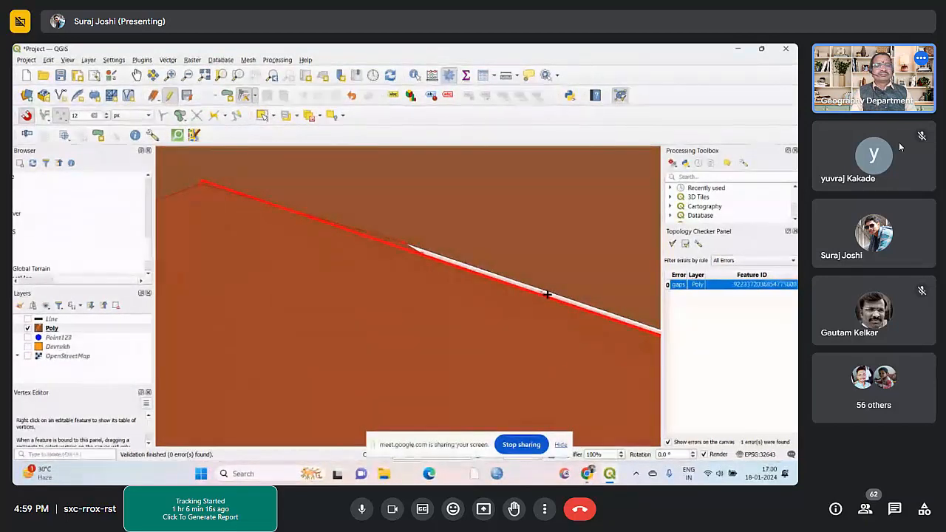
scroll(547, 294, up, 2)
scroll(360, 241, down, 5)
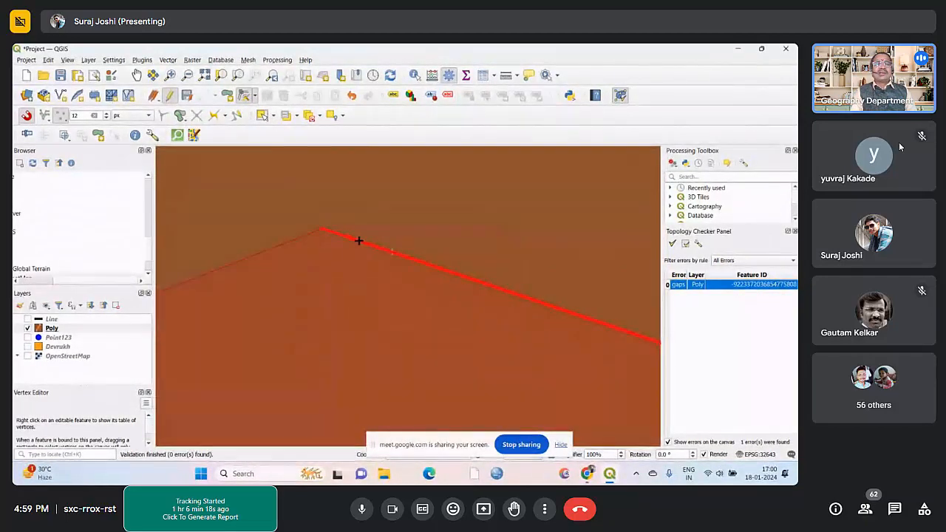
Delete the upper polygon's vertex on the slope between the red gap line and the junction, straightening its edge there
scroll(360, 242, down, 2)
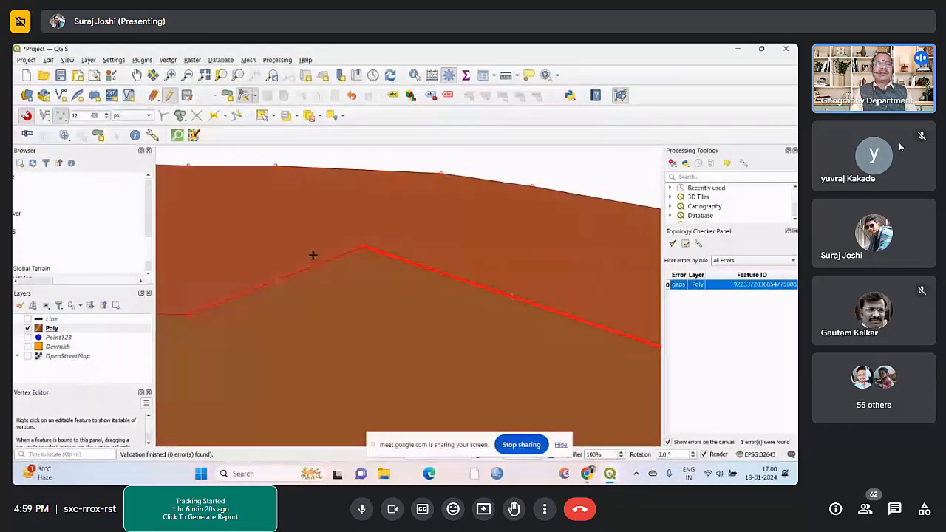
scroll(315, 254, down, 3)
scroll(345, 264, up, 5)
scroll(370, 263, down, 2)
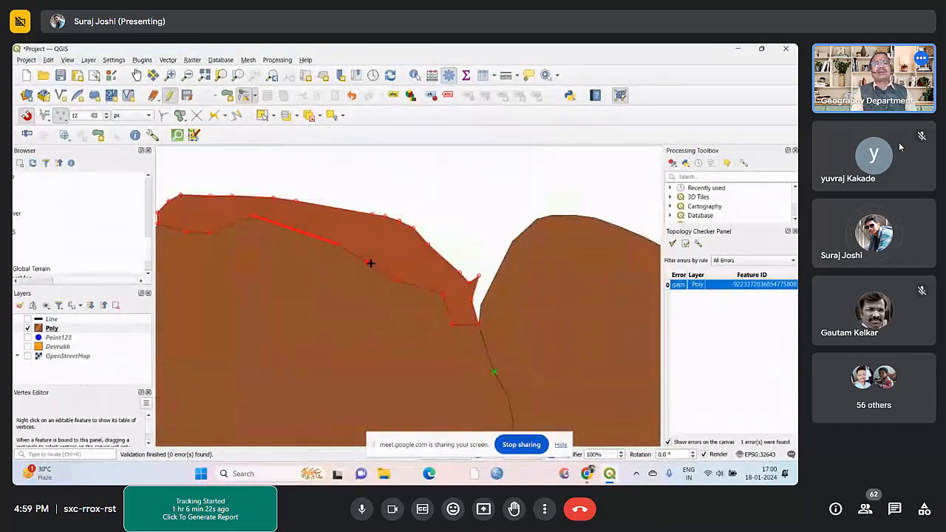
scroll(399, 278, up, 2)
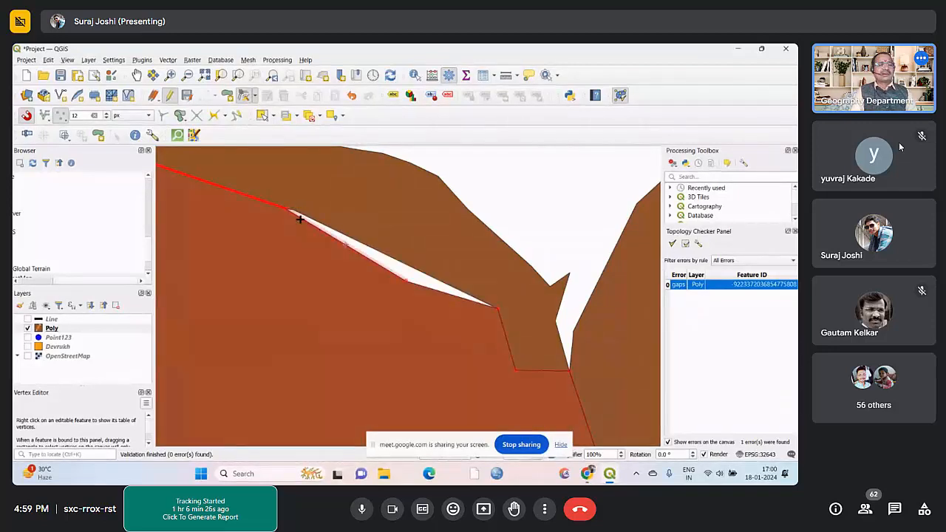
Delete the lower polygon's vertex at the lower end of the red gap line so its edge runs straight
scroll(295, 212, down, 3)
scroll(347, 244, up, 4)
scroll(395, 265, up, 2)
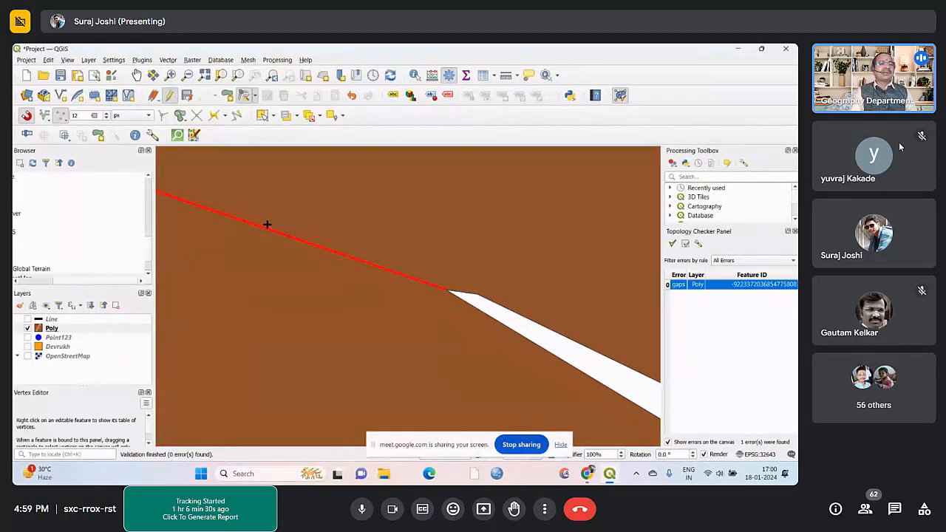
scroll(244, 211, down, 2)
scroll(266, 215, up, 3)
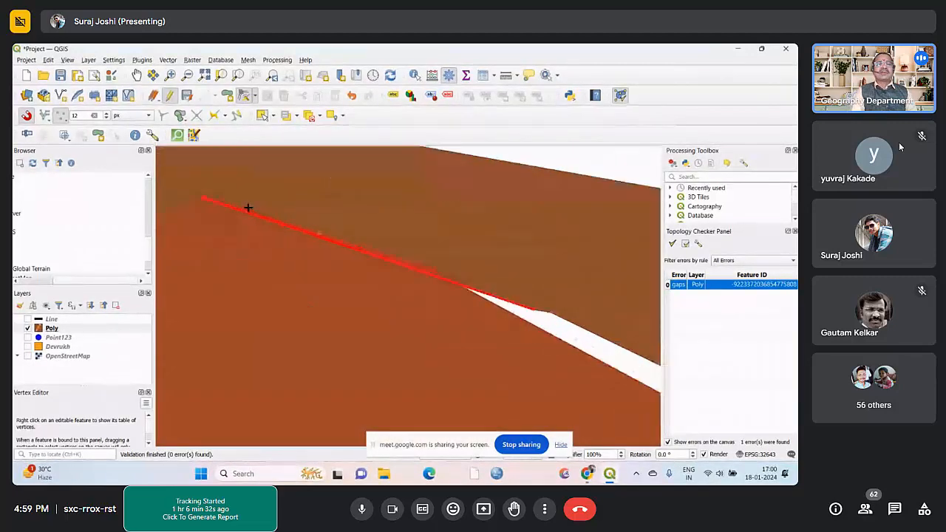
scroll(248, 208, up, 1)
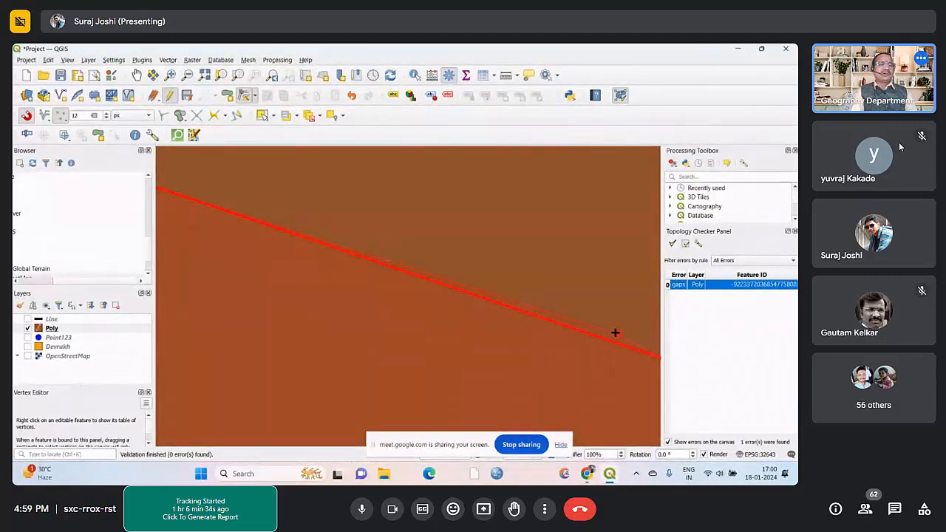
Pull bends into both polygon edges just past the peak and snap the lower polygon's bend vertex onto the upper polygon's
scroll(332, 237, down, 2)
scroll(416, 255, up, 2)
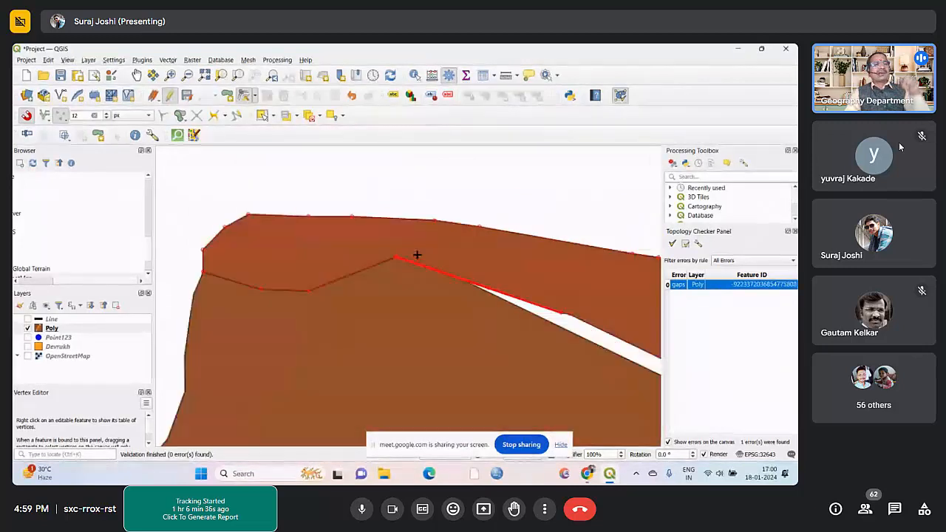
scroll(492, 311, up, 2)
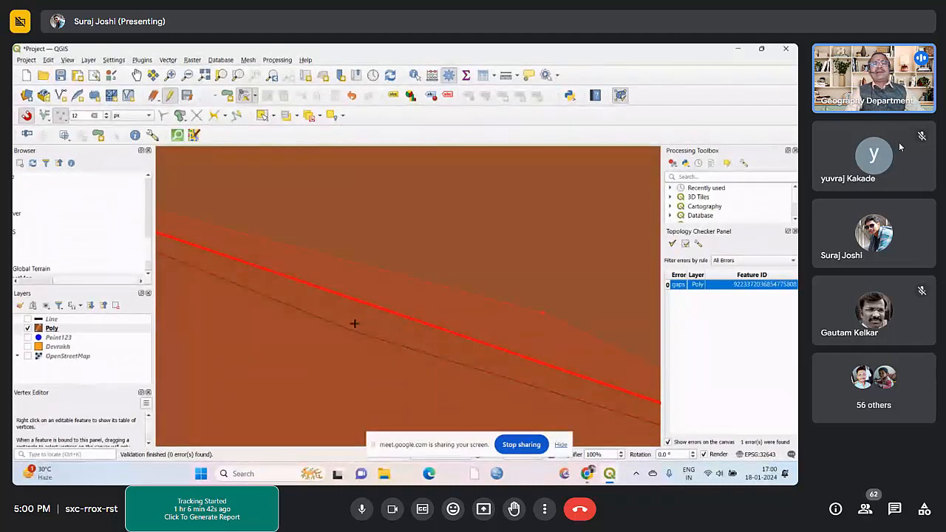
scroll(420, 244, down, 2)
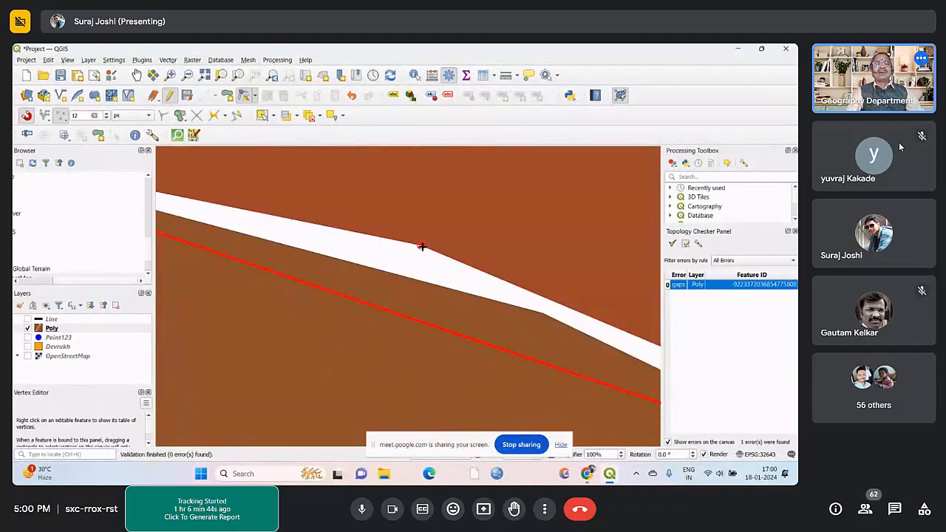
scroll(362, 308, up, 3)
scroll(399, 300, up, 2)
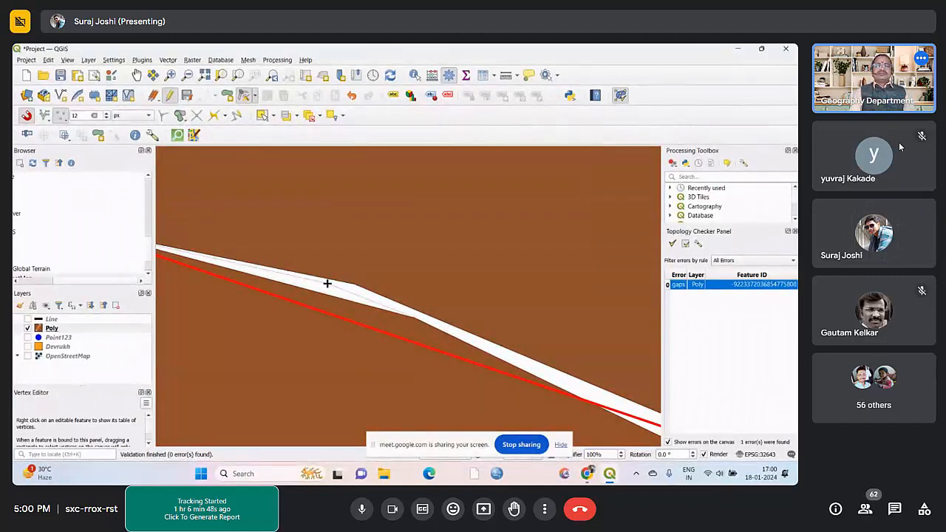
click(350, 286)
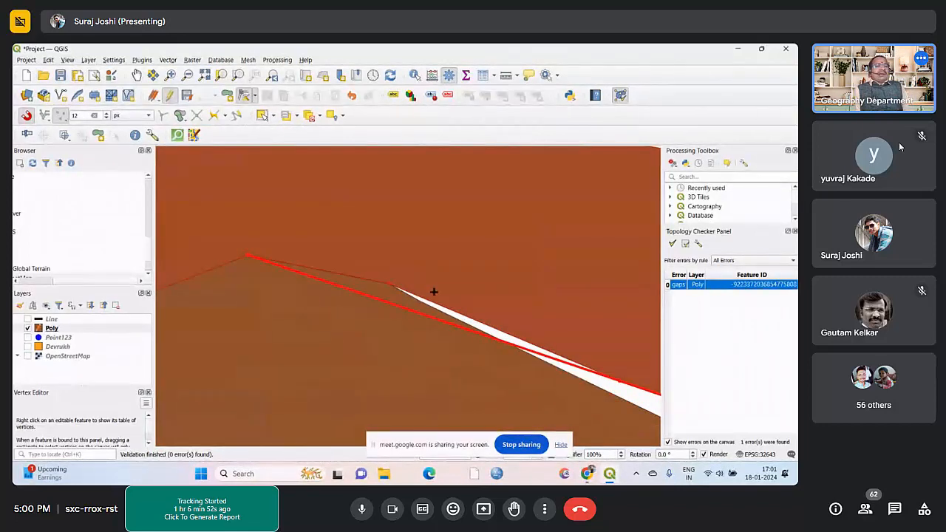
Snap a vertex of the upper polygon's edge onto the lower polygon's next vertex down the slope beside the white gap
scroll(484, 318, up, 3)
scroll(391, 270, down, 3)
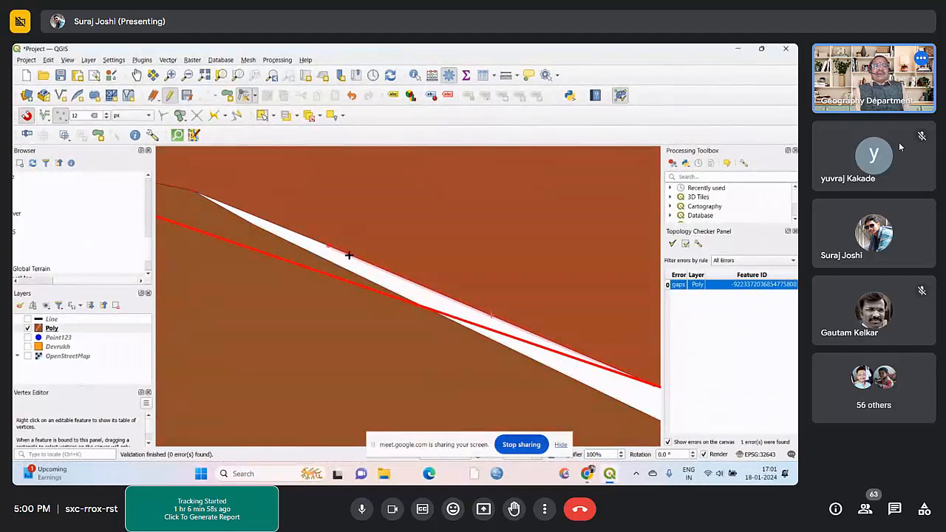
click(254, 222)
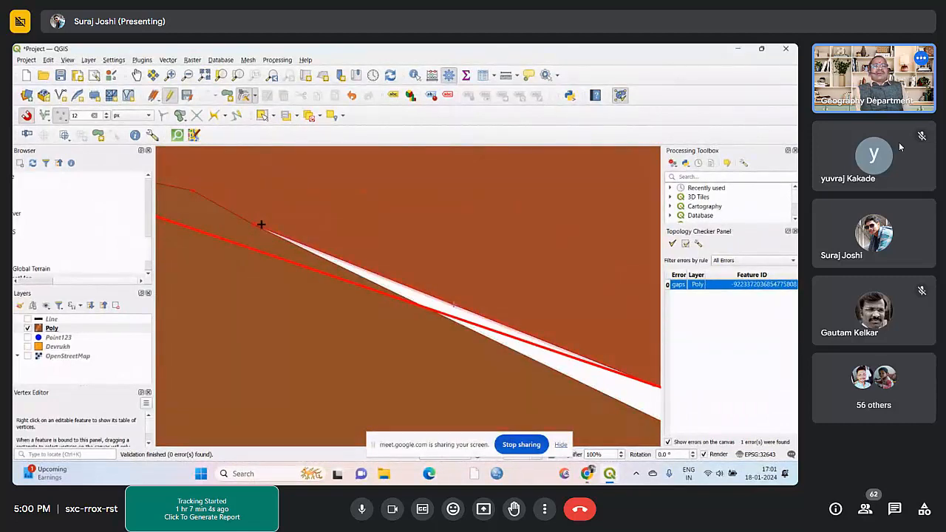
scroll(341, 243, down, 2)
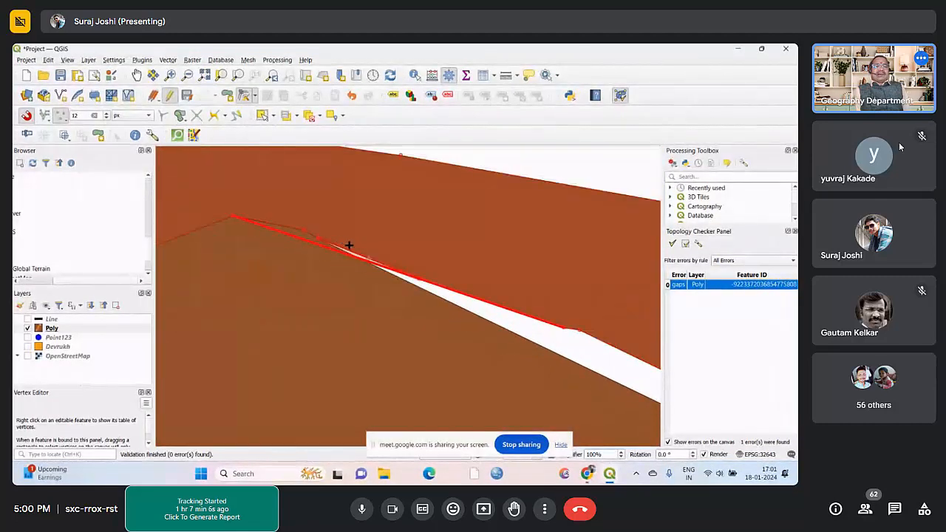
scroll(427, 281, up, 1)
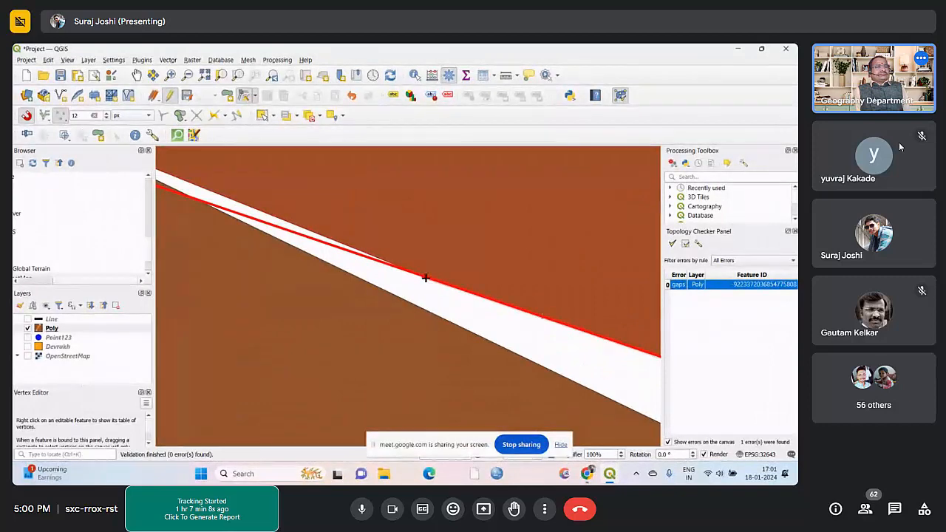
Bend the lower polygon's edge up onto the upper polygon's edge along the red gap line
scroll(304, 231, up, 1)
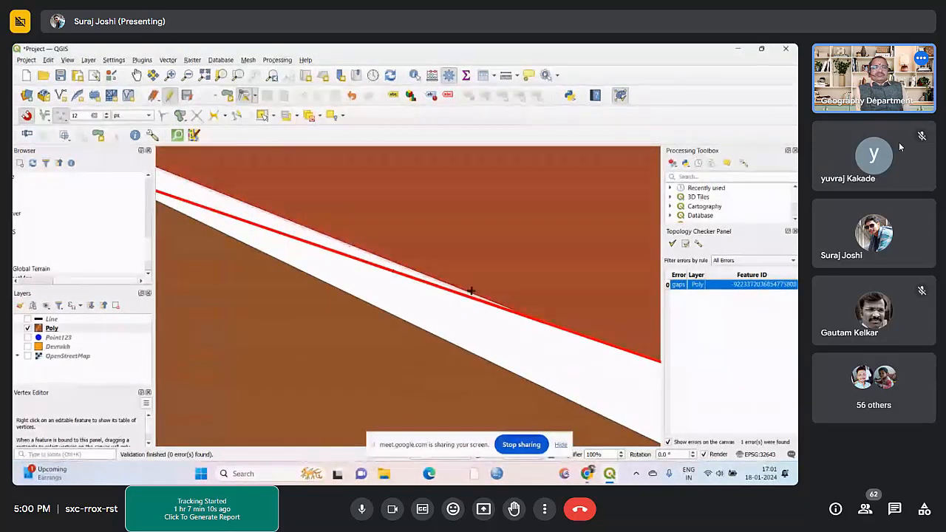
scroll(309, 236, down, 1)
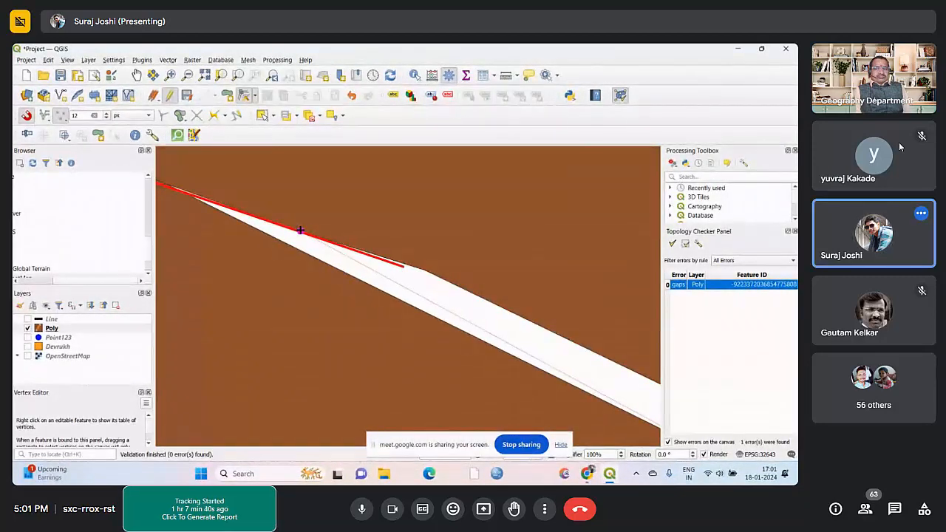
scroll(279, 240, down, 2)
scroll(332, 261, up, 2)
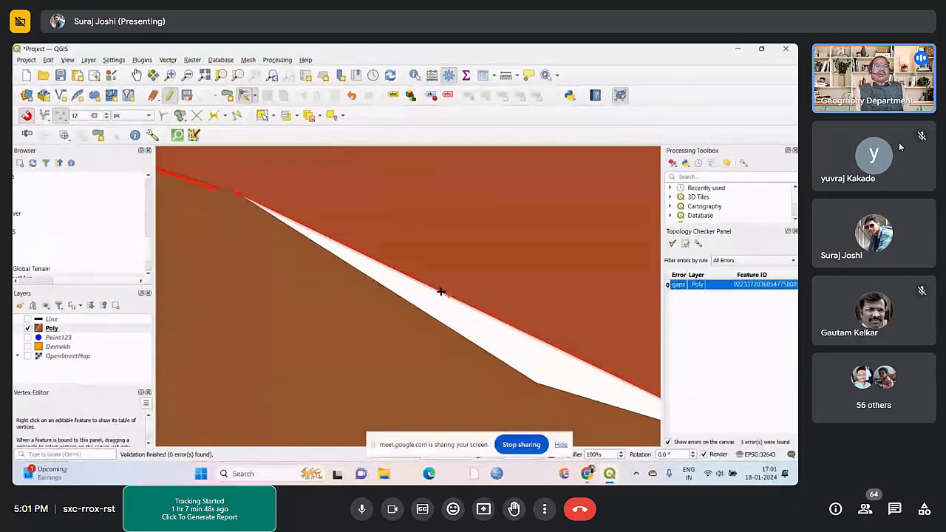
Pull a vertex of the lower polygon's edge up to the upper polygon's edge partway along the white gap and check the contact point
scroll(452, 301, down, 3)
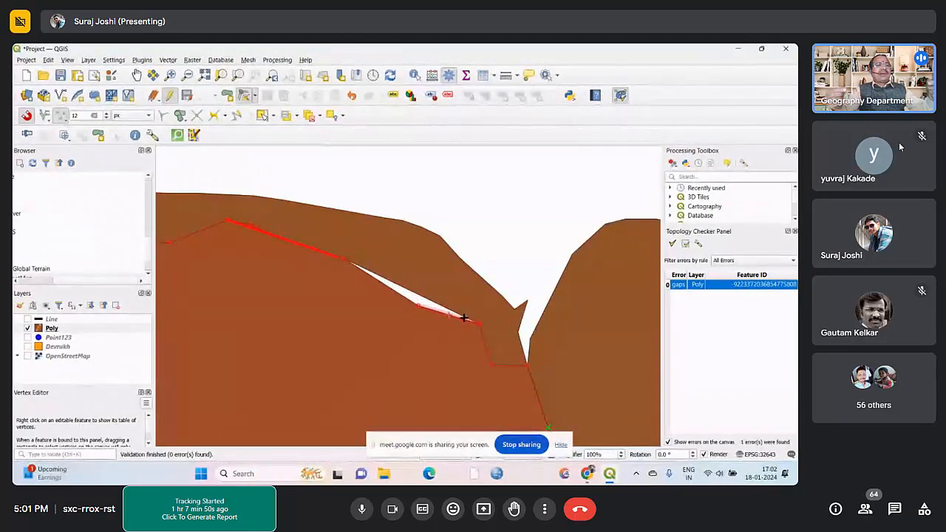
scroll(479, 325, up, 3)
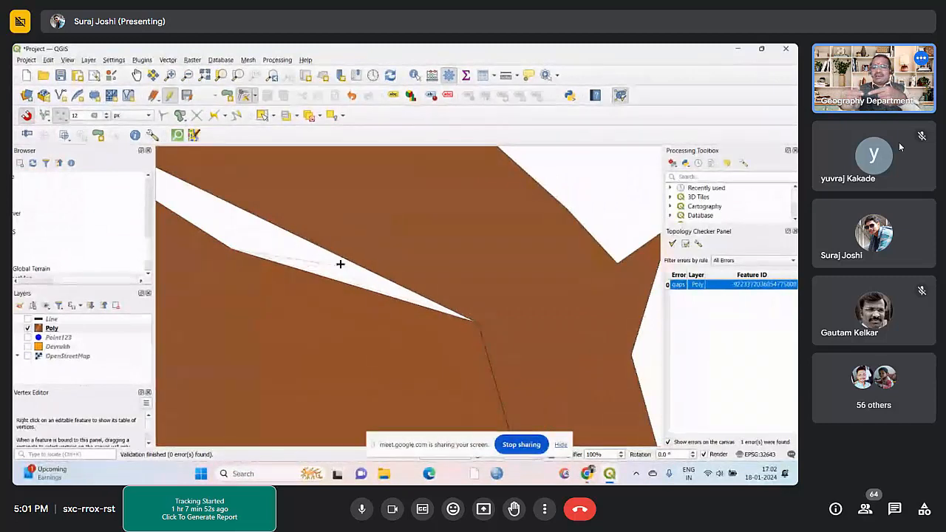
scroll(321, 247, down, 3)
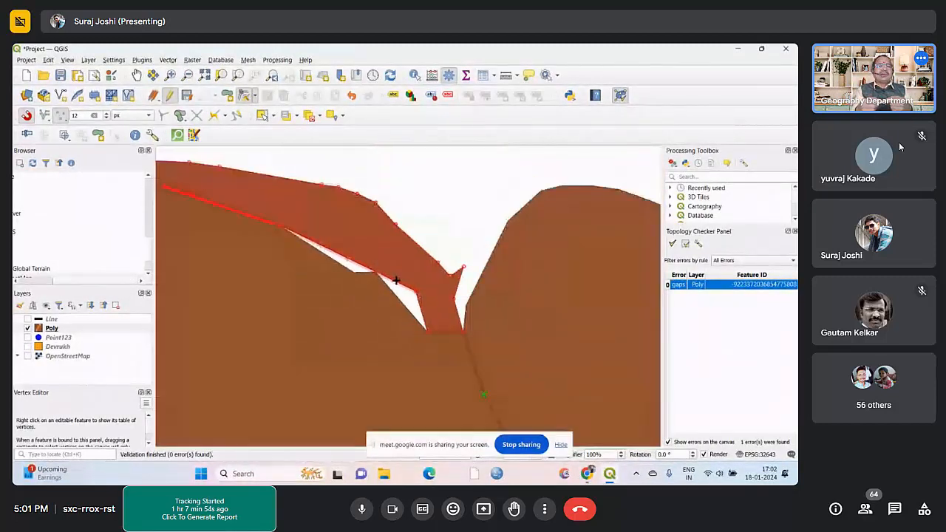
scroll(354, 267, up, 5)
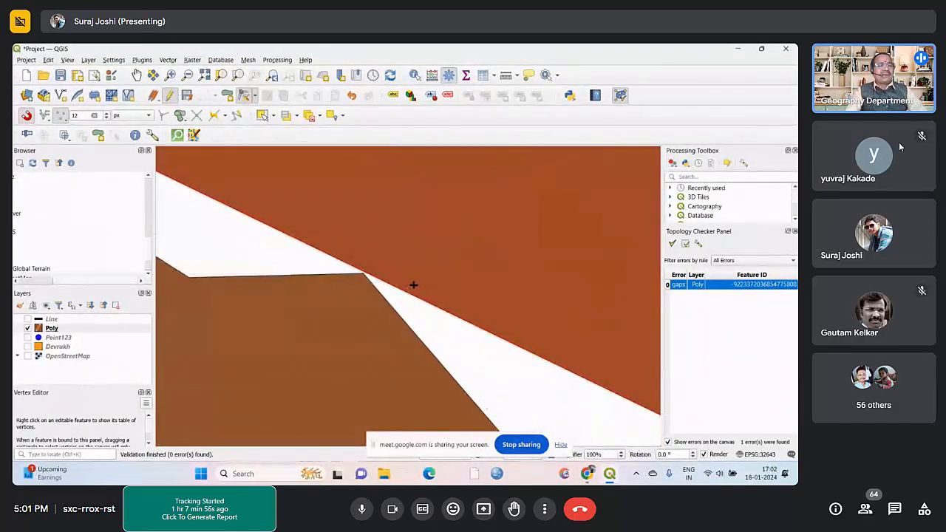
scroll(363, 270, up, 2)
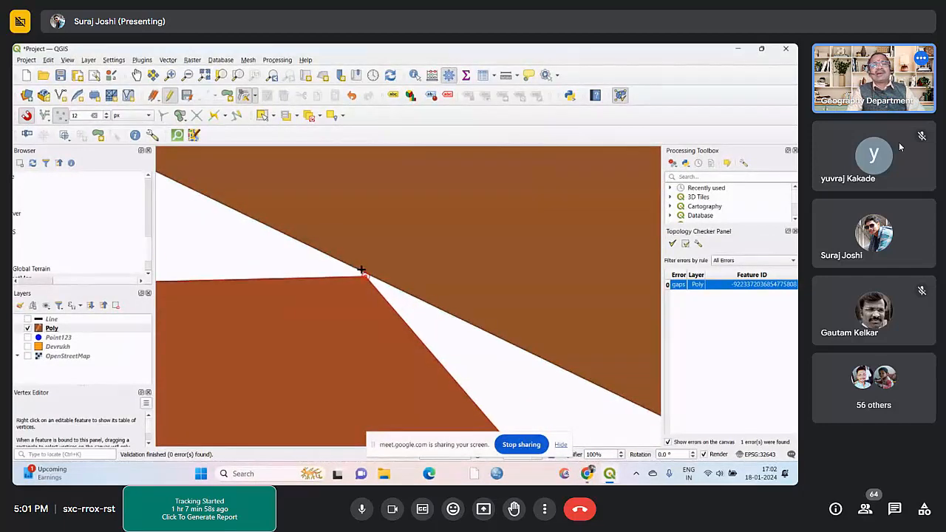
scroll(432, 306, down, 2)
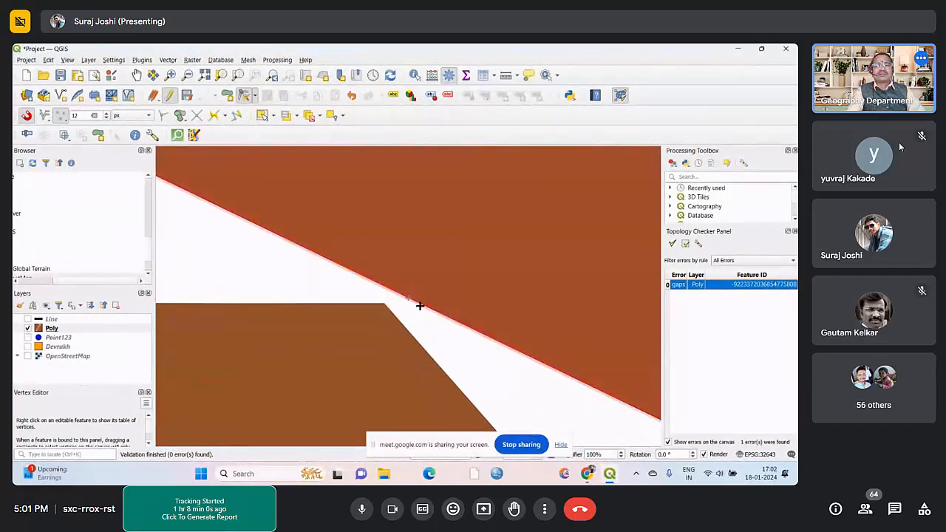
scroll(349, 275, down, 2)
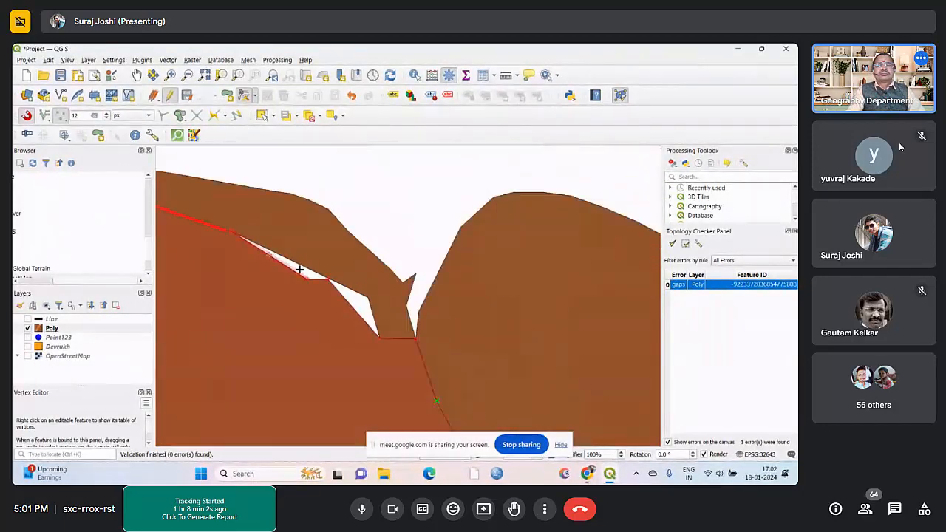
Bend the upper polygon's edge and snap it onto the lower polygon's two corner vertices at the flat part of the gap
scroll(310, 270, up, 2)
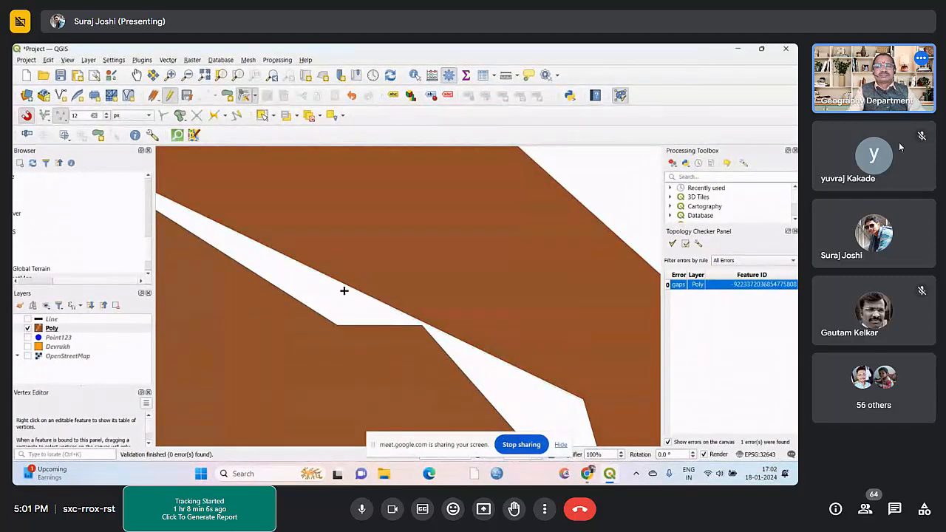
click(370, 297)
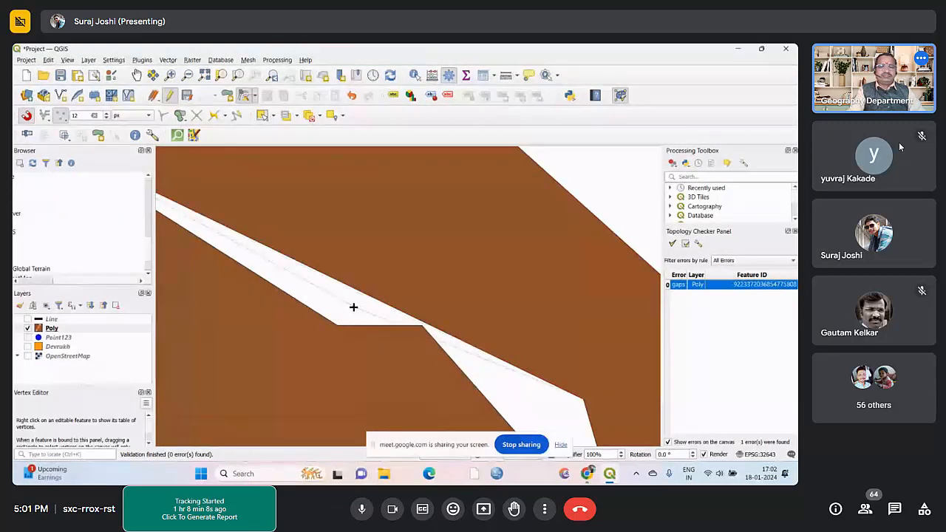
click(336, 323)
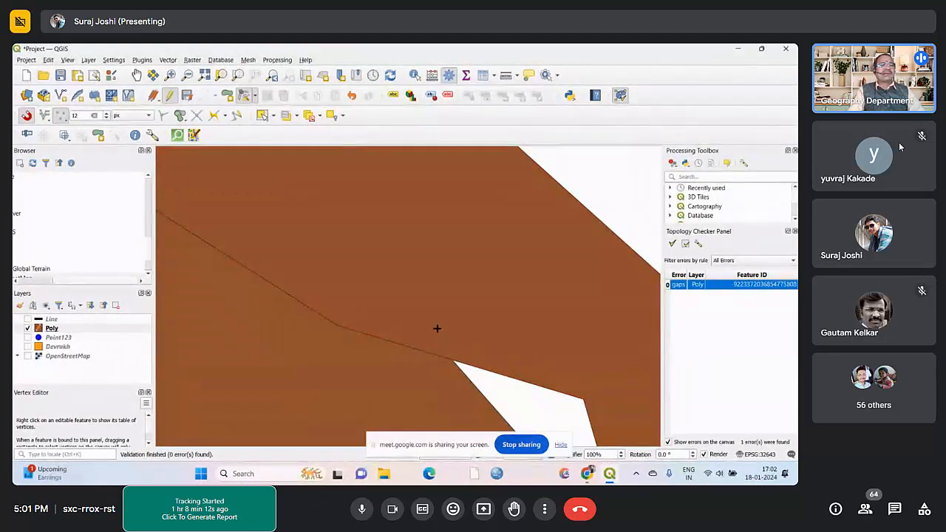
click(422, 304)
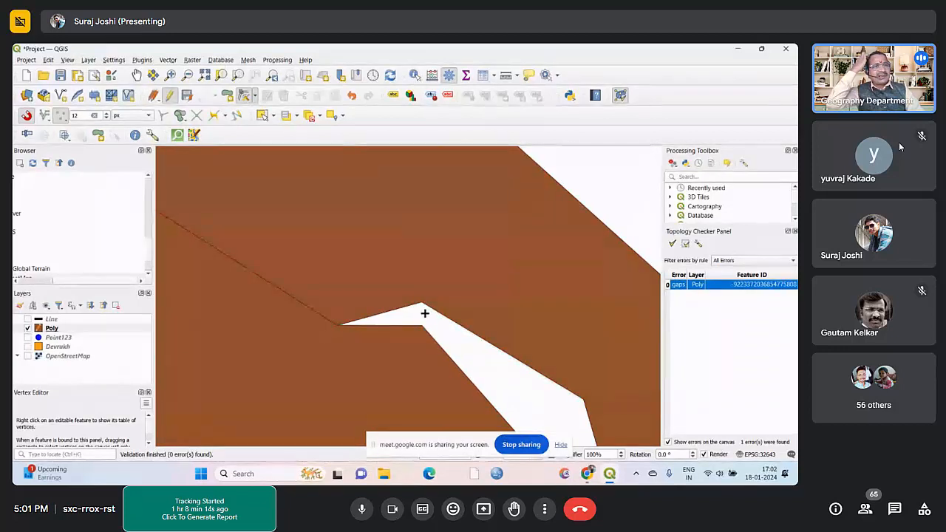
click(422, 303)
click(422, 325)
Close the remaining triangular gap near the three-polygon junction by reshaping the upper polygon's edge onto the lower polygon's edge
scroll(361, 266, down, 1)
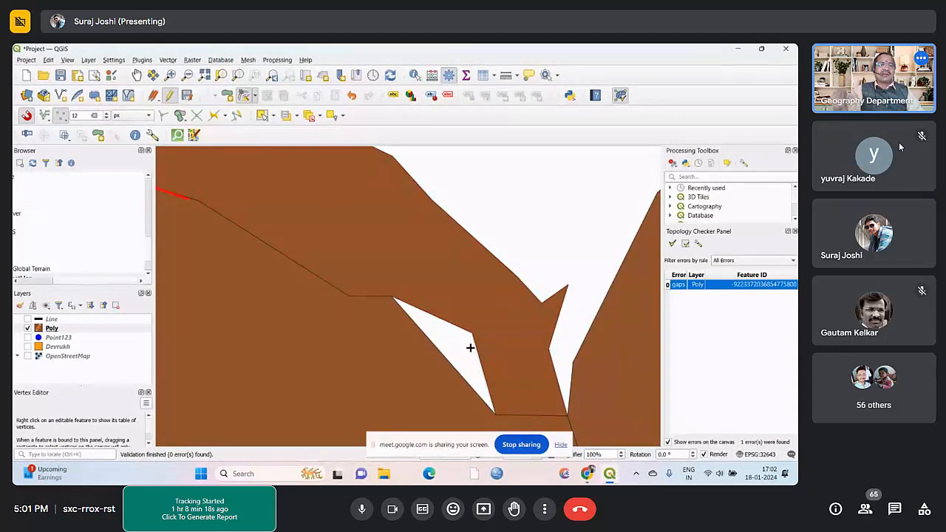
click(495, 413)
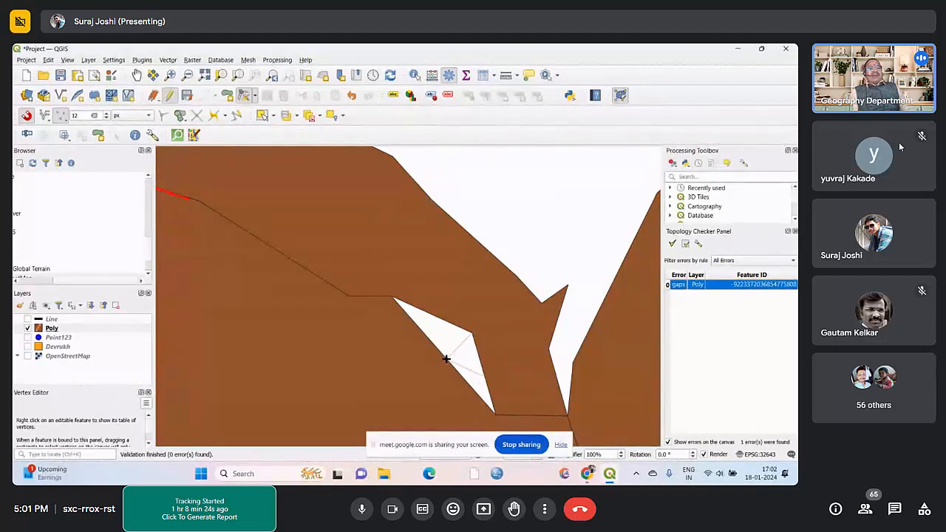
click(447, 359)
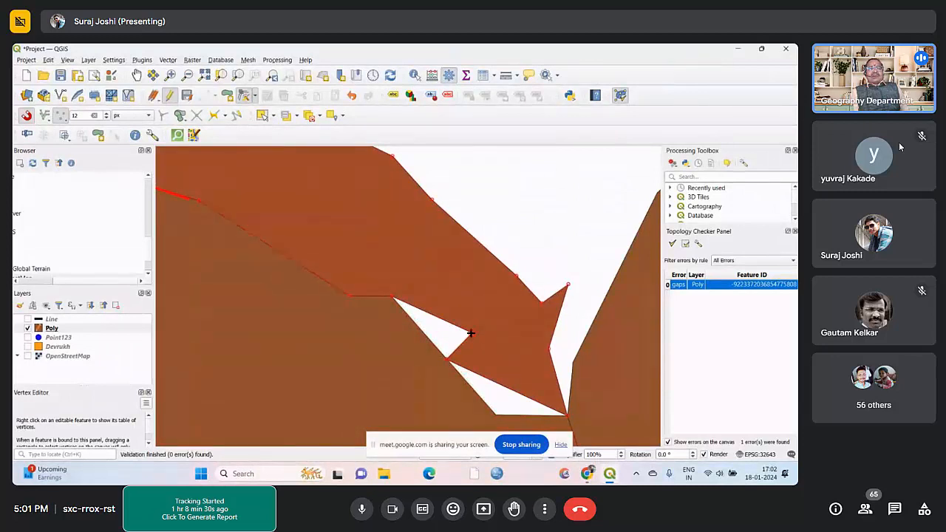
click(482, 393)
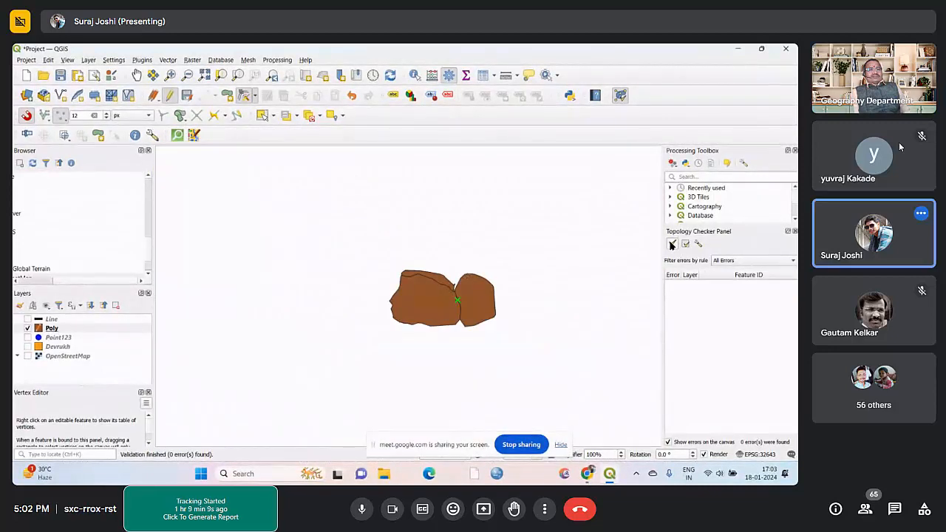
Review the topology rules defined for the Poly layer and validate all features again
scroll(526, 283, up, 1)
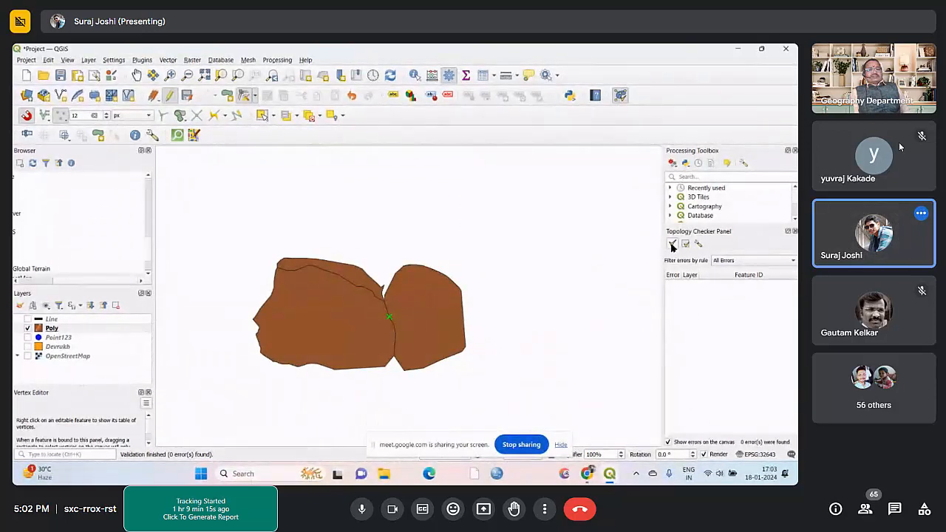
click(699, 244)
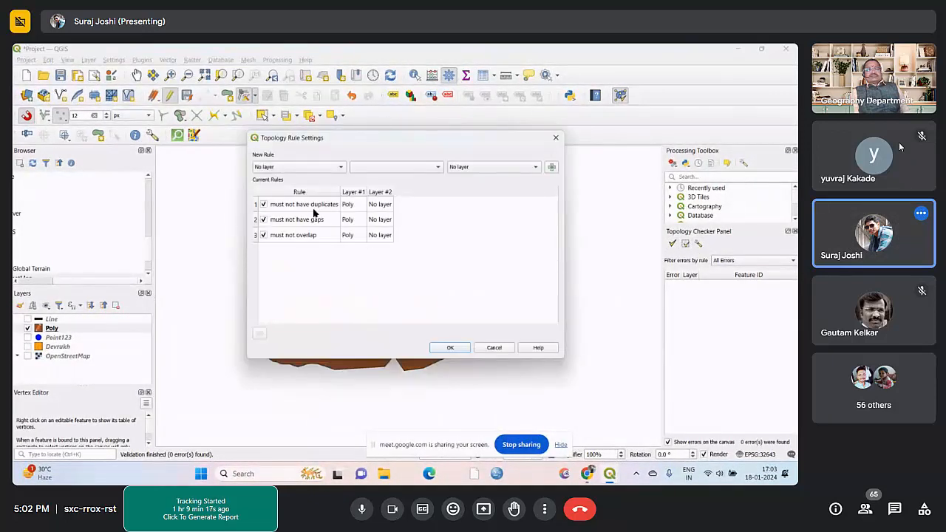
click(452, 347)
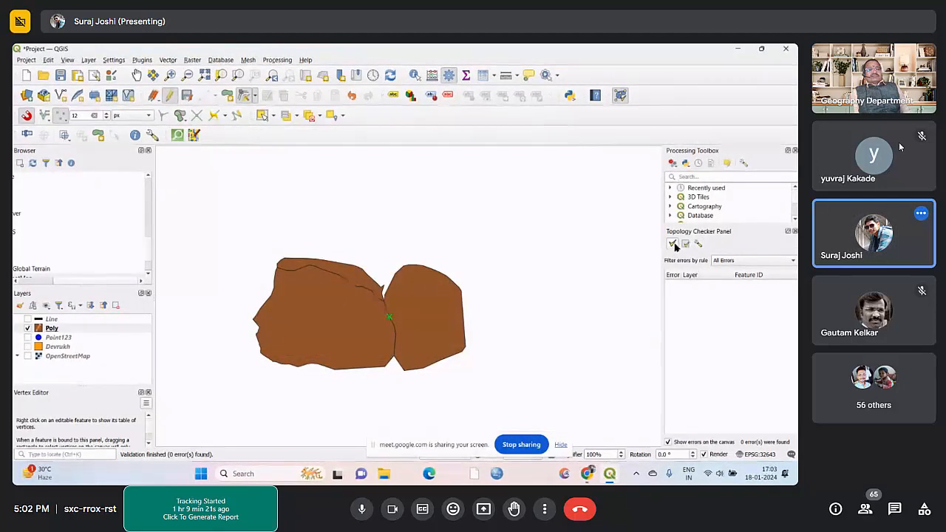
click(675, 246)
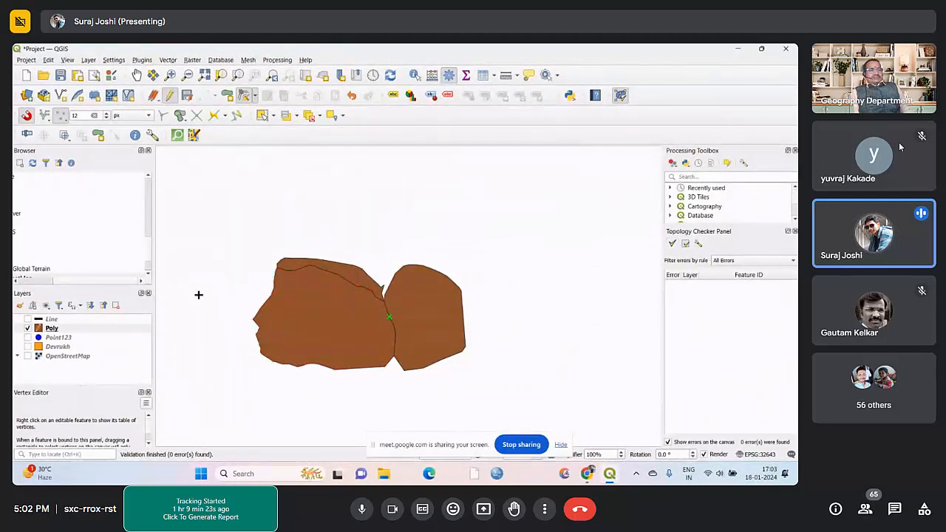
Stop editing the Poly layer and save its changes
click(90, 328)
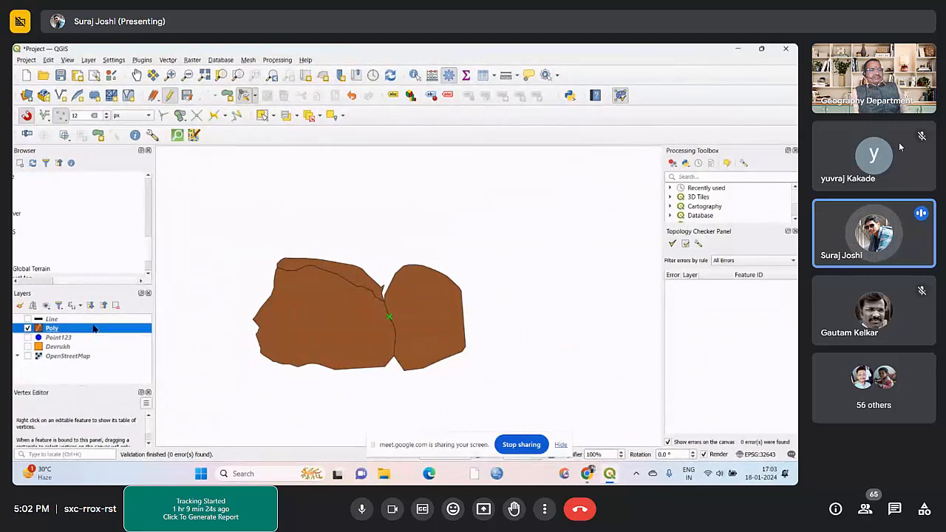
click(170, 95)
click(375, 265)
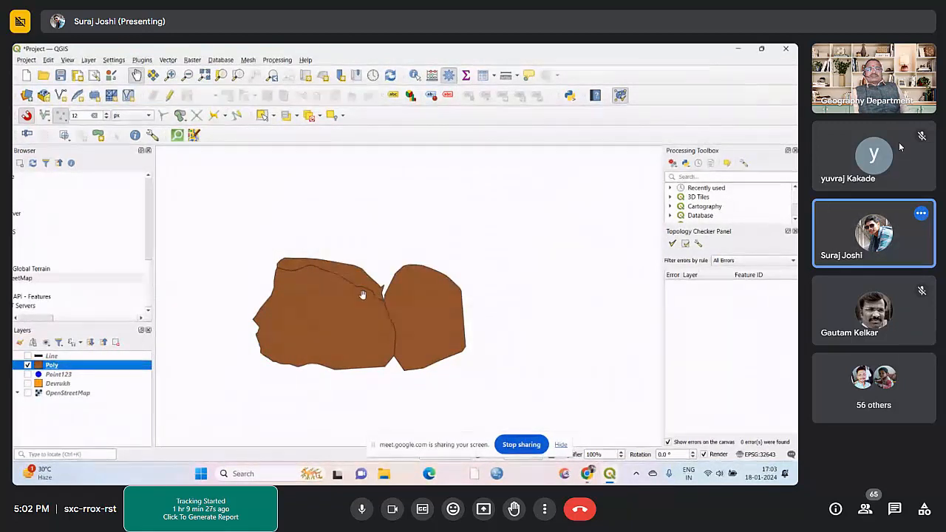
scroll(363, 292, up, 2)
scroll(374, 291, down, 5)
scroll(400, 260, up, 2)
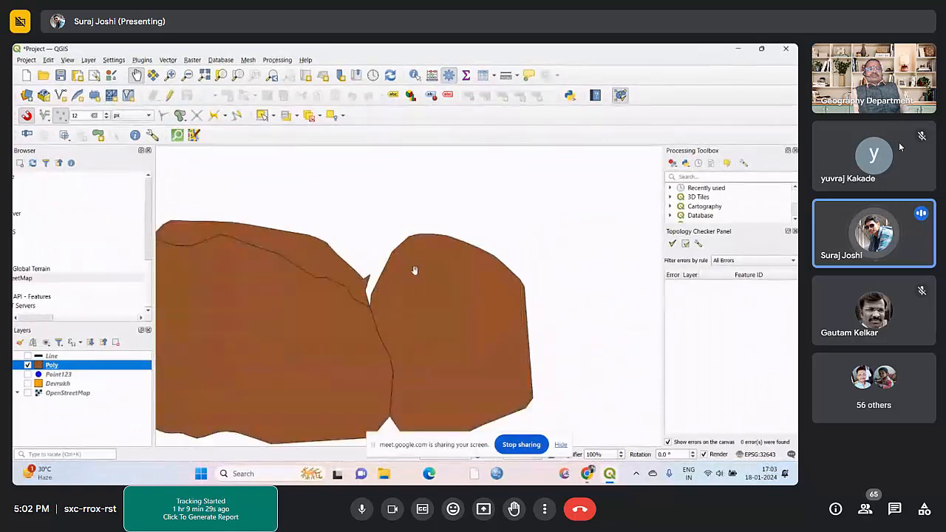
scroll(414, 270, down, 2)
scroll(482, 277, up, 1)
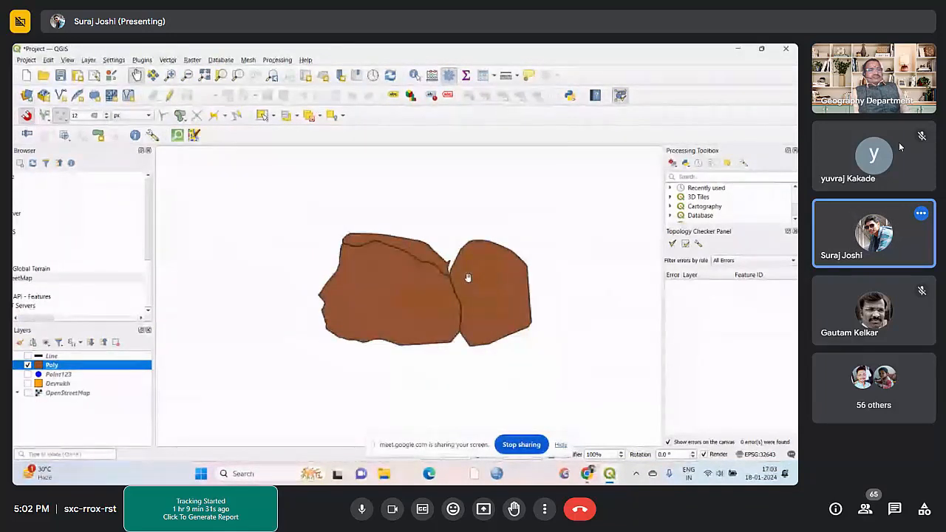
scroll(467, 277, up, 2)
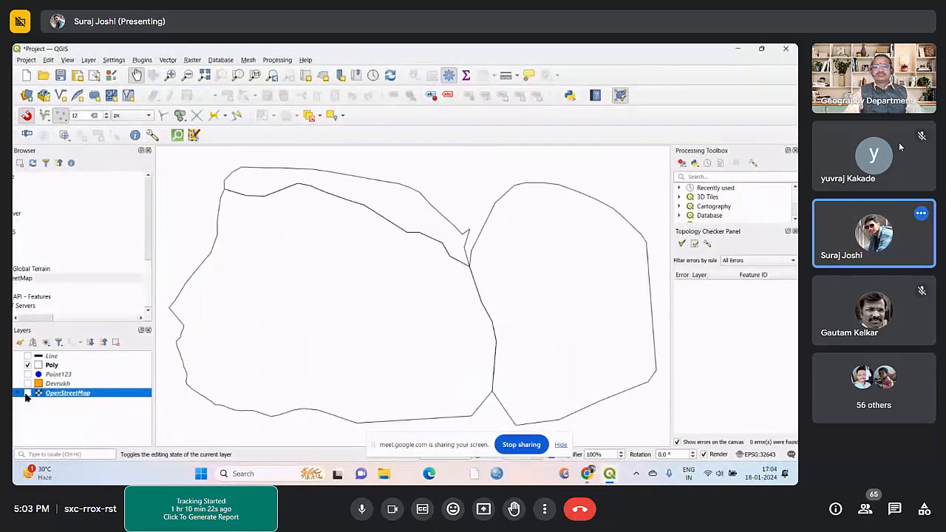
Show the OpenStreetMap basemap beneath the polygons, hide it again, and make Line the active layer
click(27, 393)
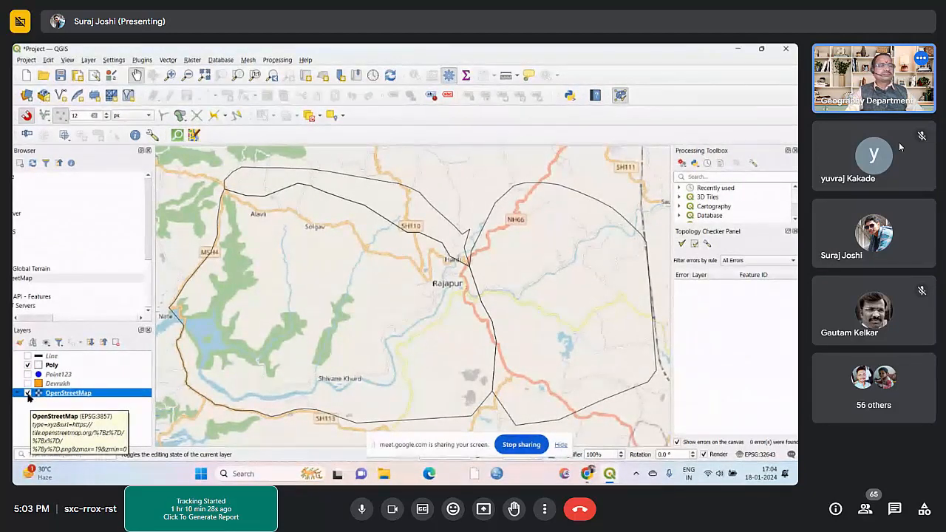
click(27, 393)
click(51, 355)
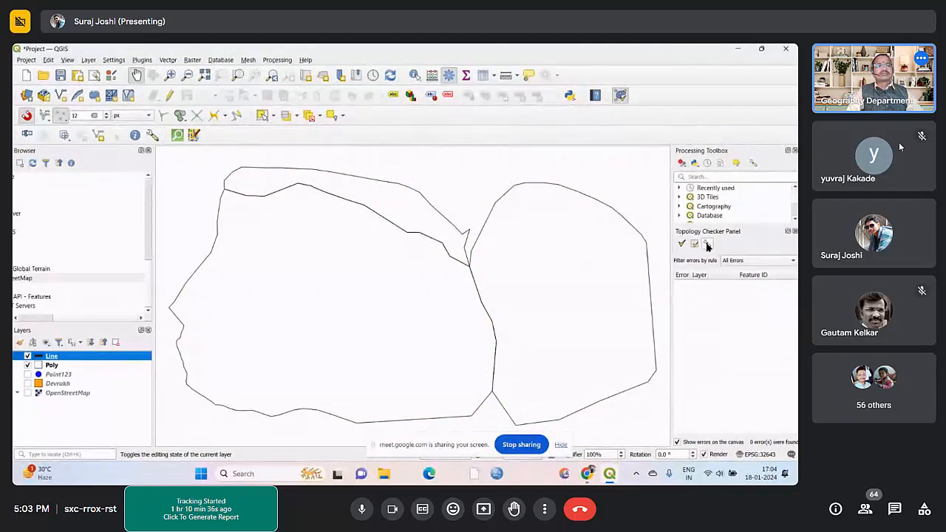
In the topology rule settings, choose the Line layer with the rule "must not have dangles" and accept the dialog
click(707, 245)
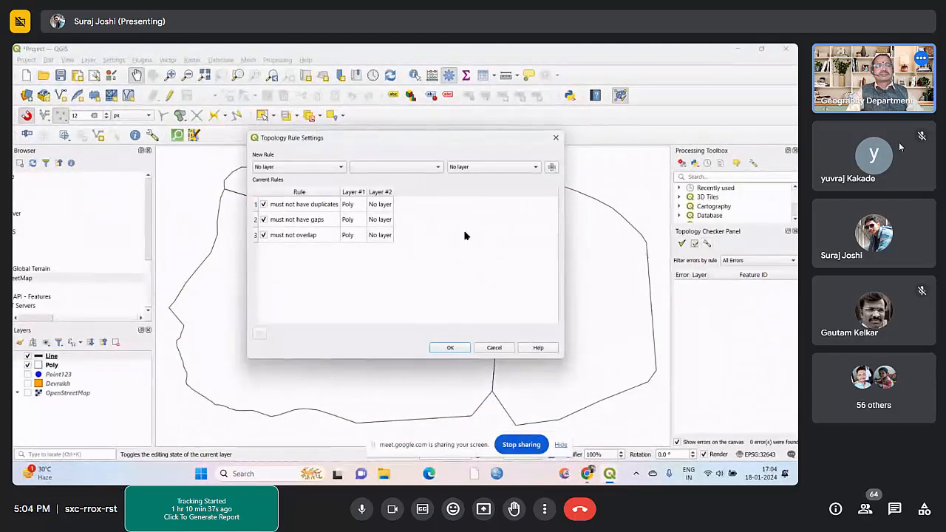
click(335, 168)
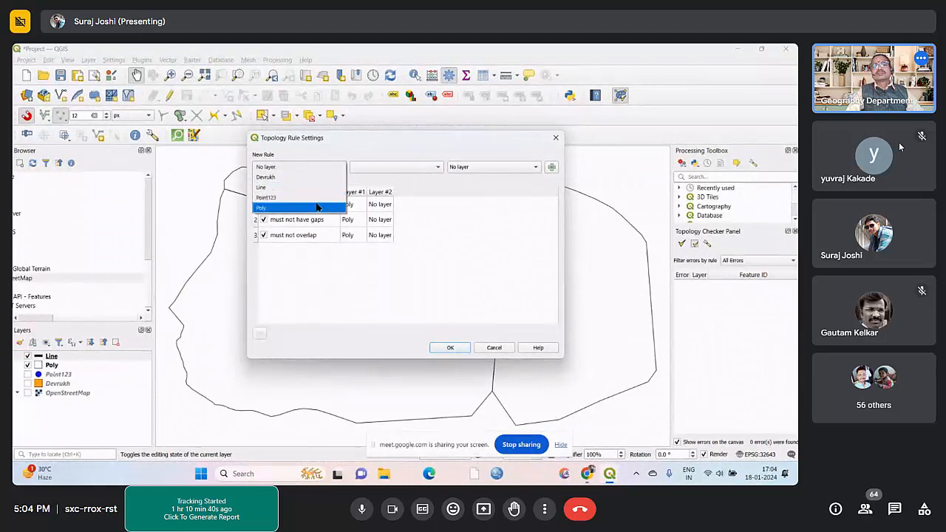
click(312, 188)
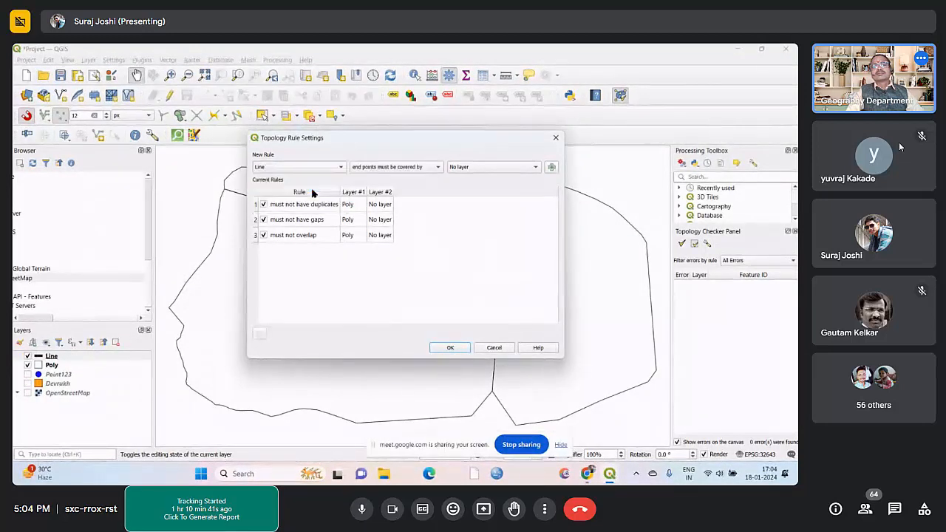
click(437, 166)
click(413, 177)
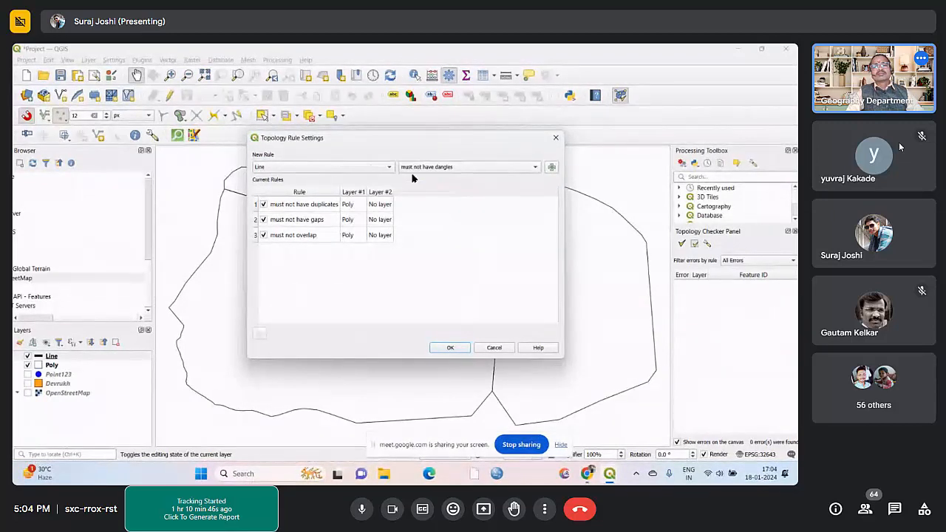
click(451, 347)
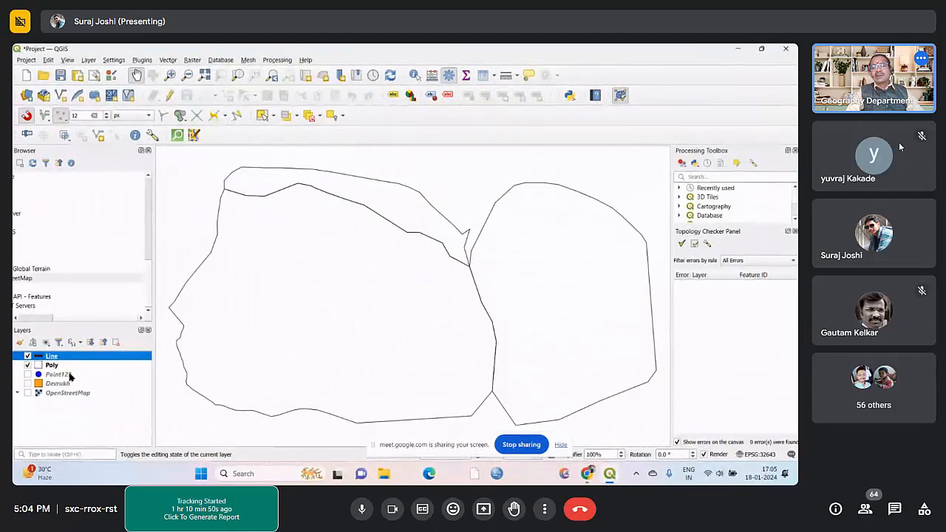
Hide the Poly layer and show it again to inspect the Line layer on its own
click(28, 365)
click(28, 365)
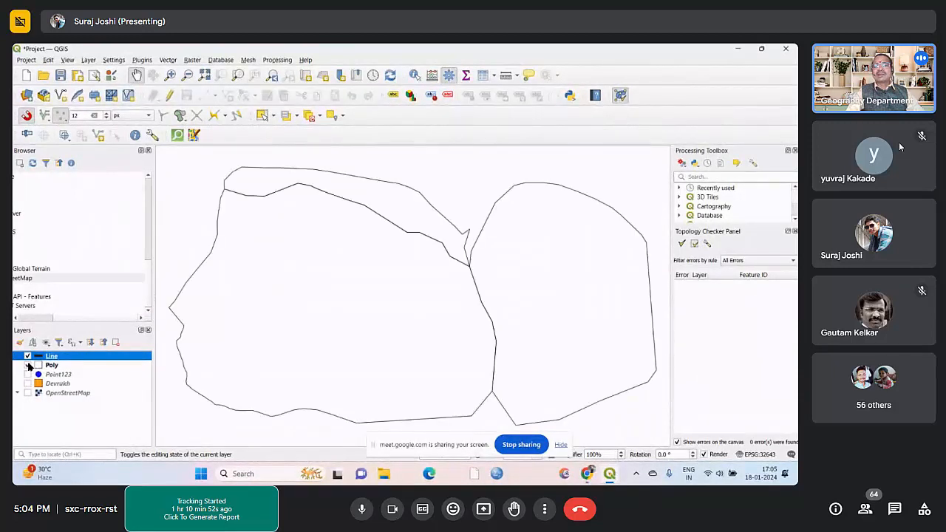
Zoom the map to the Line layer's extent and view where the lines meet at its western end
right_click(72, 358)
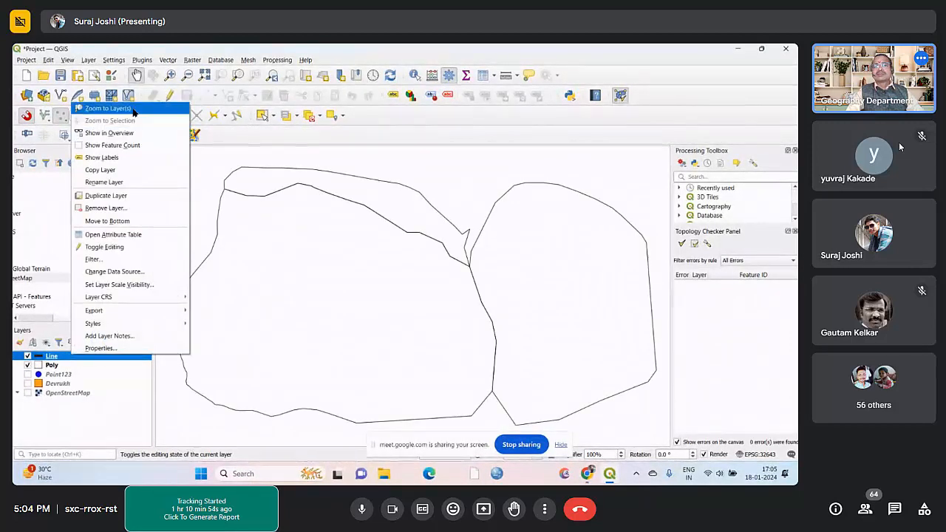
click(104, 107)
scroll(374, 282, down, 2)
scroll(374, 283, up, 1)
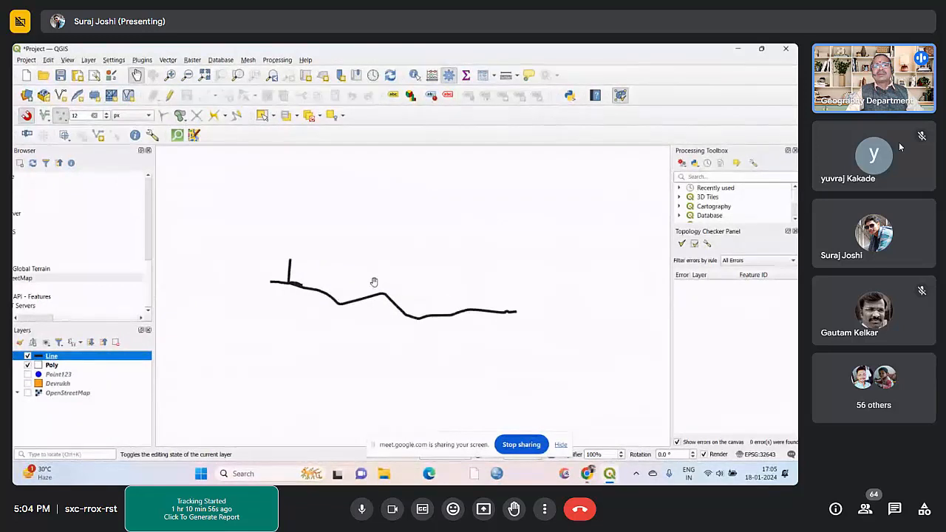
scroll(297, 281, up, 2)
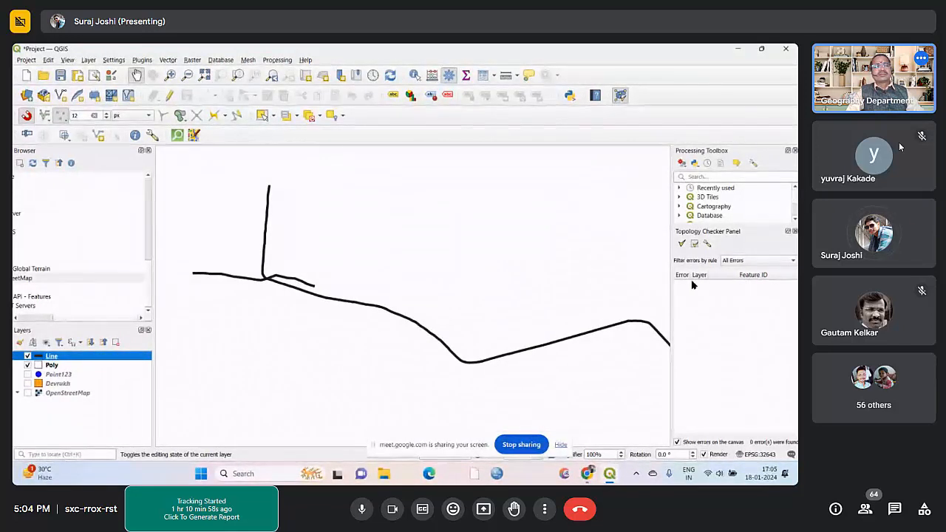
In the topology rule settings, add the rule "must not have duplicates" for the Line layer
click(708, 246)
click(377, 168)
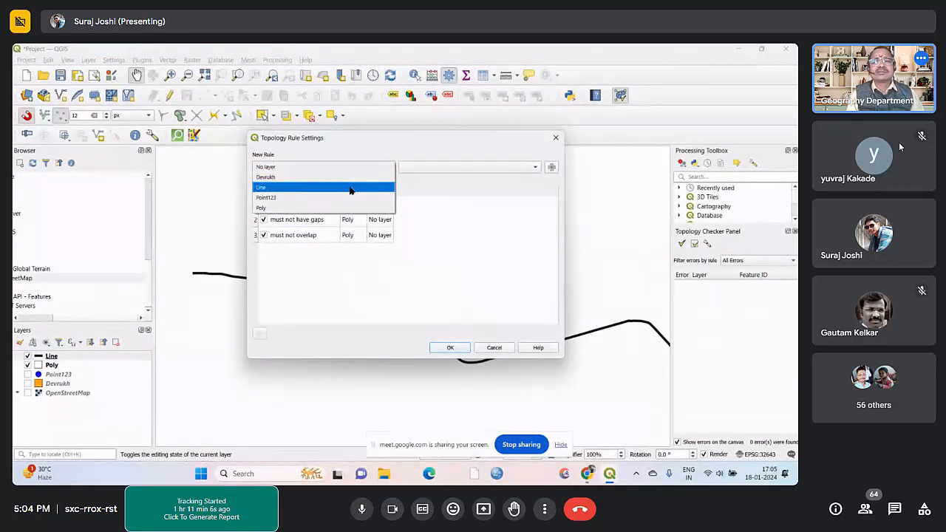
click(348, 187)
click(440, 169)
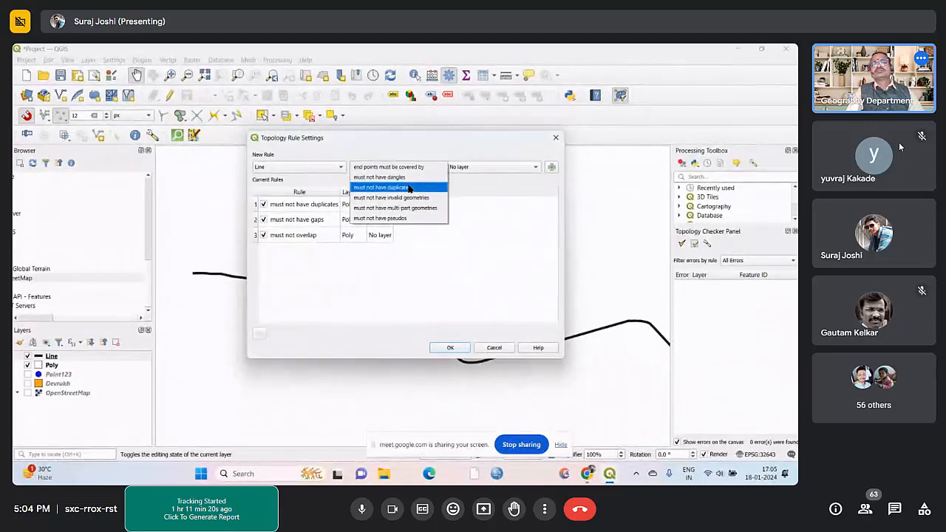
click(410, 187)
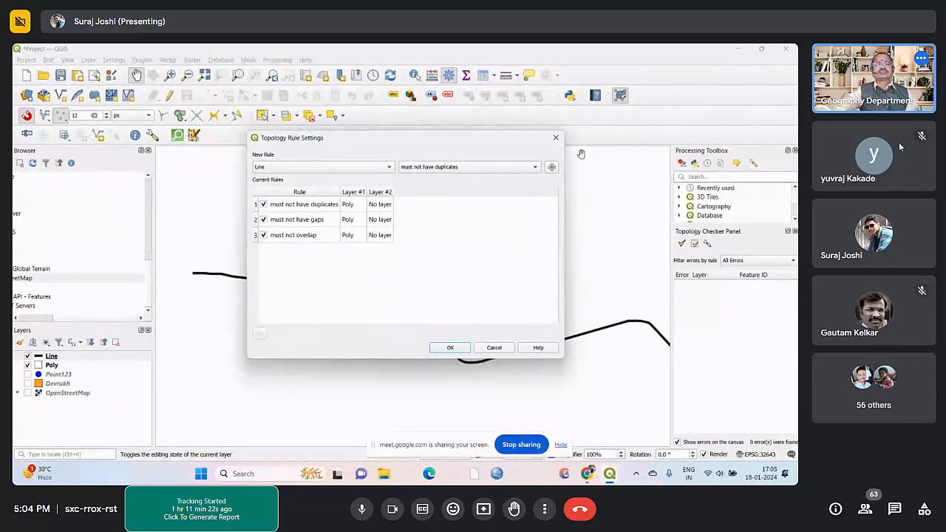
click(552, 166)
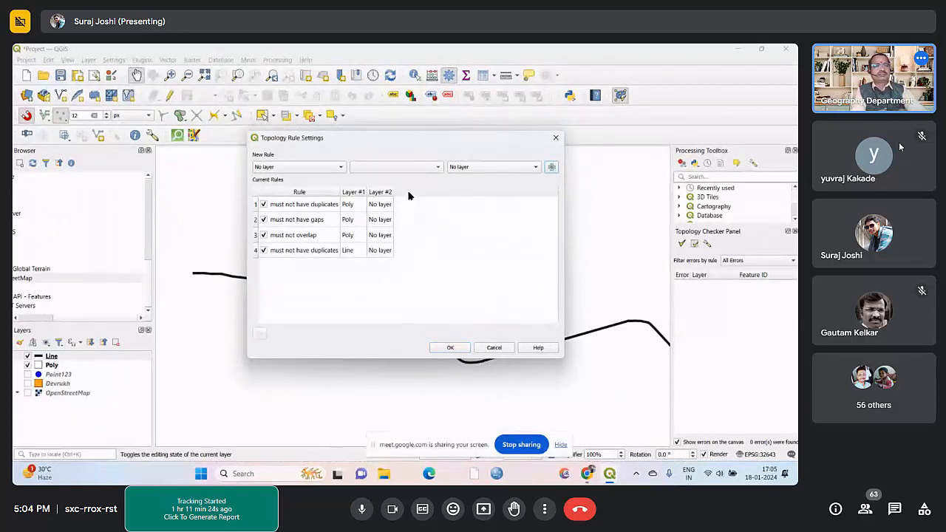
Add the rule "must not have dangles" for the Line layer and accept the topology rule settings
click(325, 167)
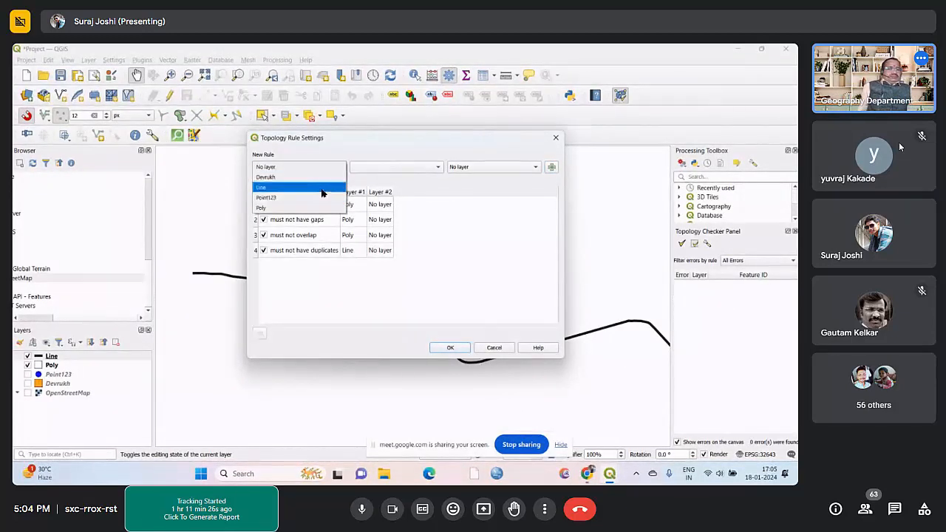
click(320, 187)
click(390, 166)
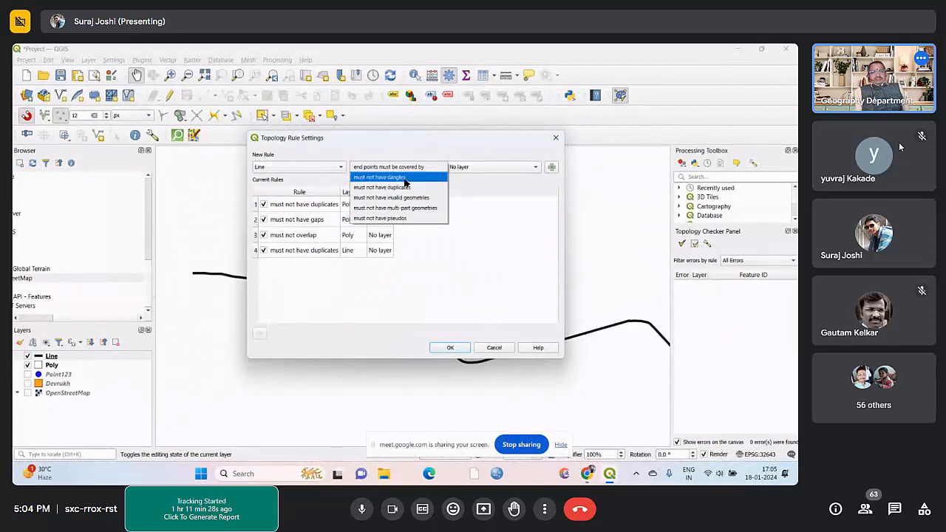
click(405, 179)
click(551, 167)
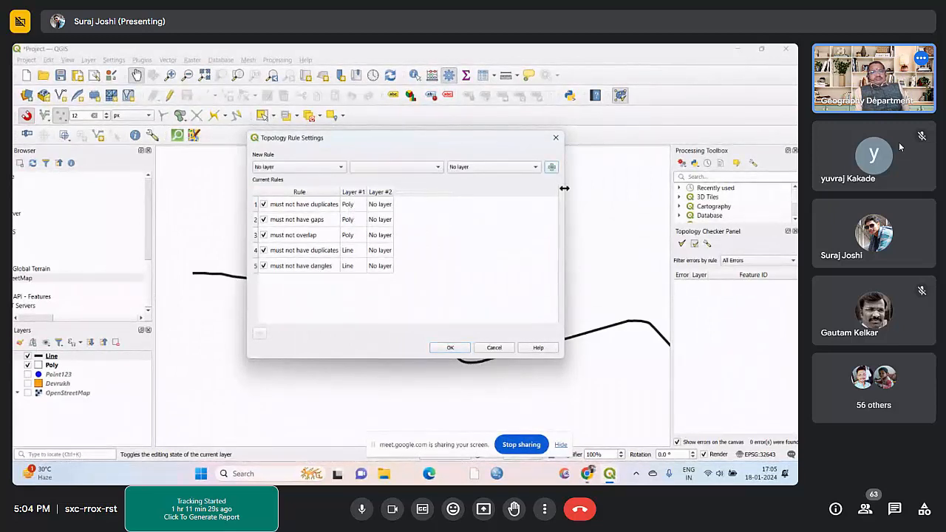
click(454, 347)
Validate all topology rules and go to the last dangling end error in the list
scroll(345, 251, down, 2)
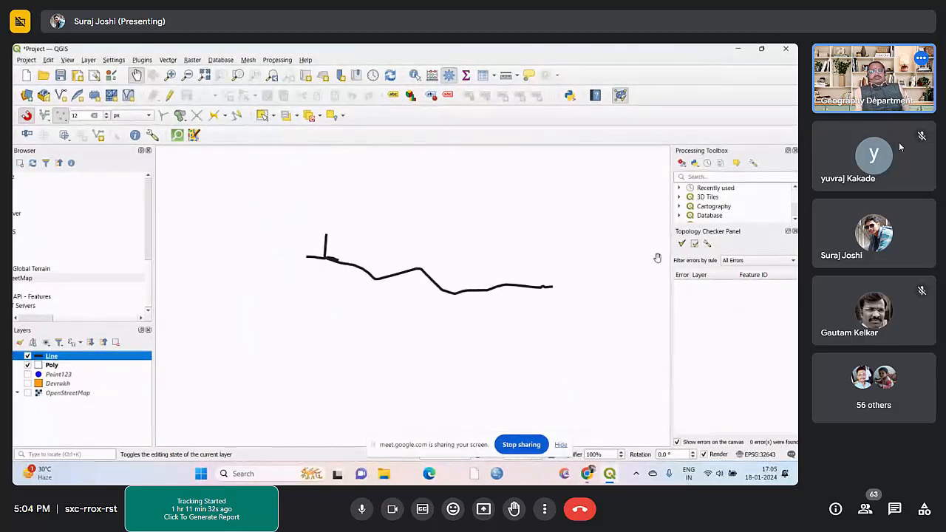
click(681, 243)
scroll(329, 255, up, 2)
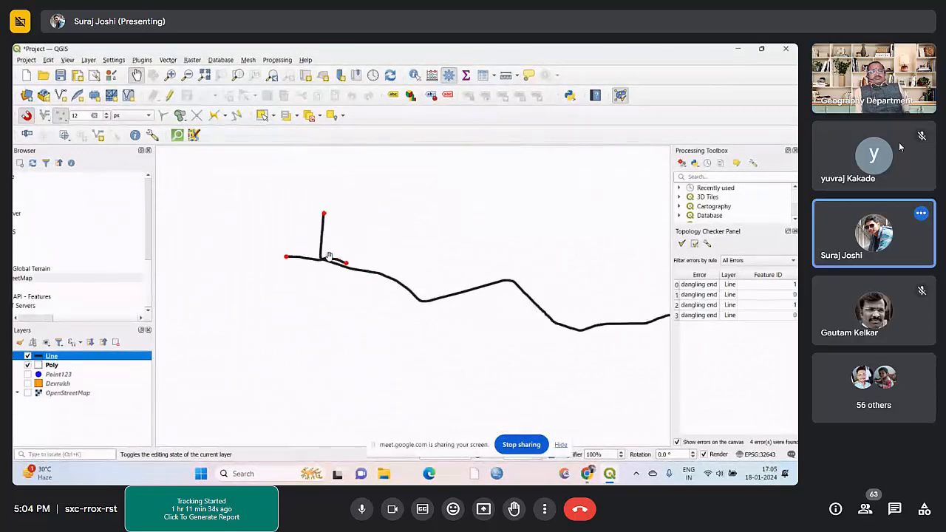
scroll(329, 256, up, 4)
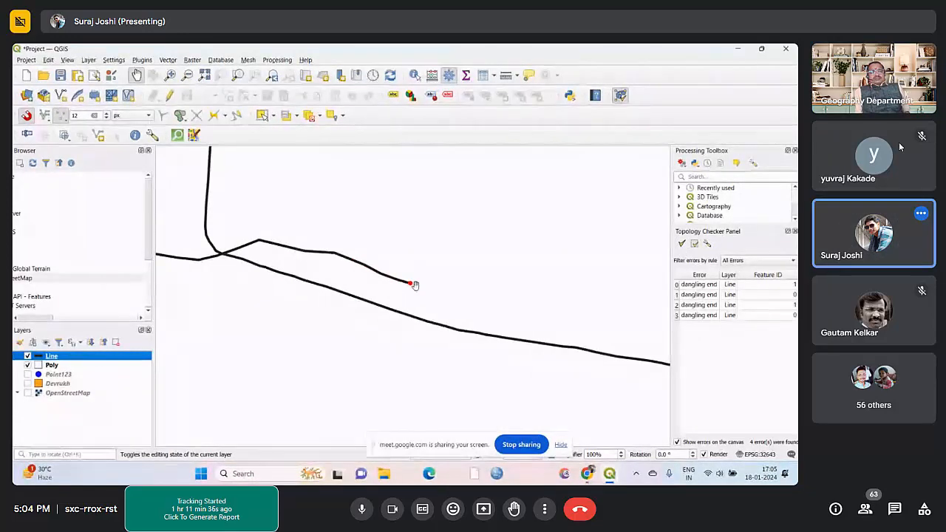
click(695, 316)
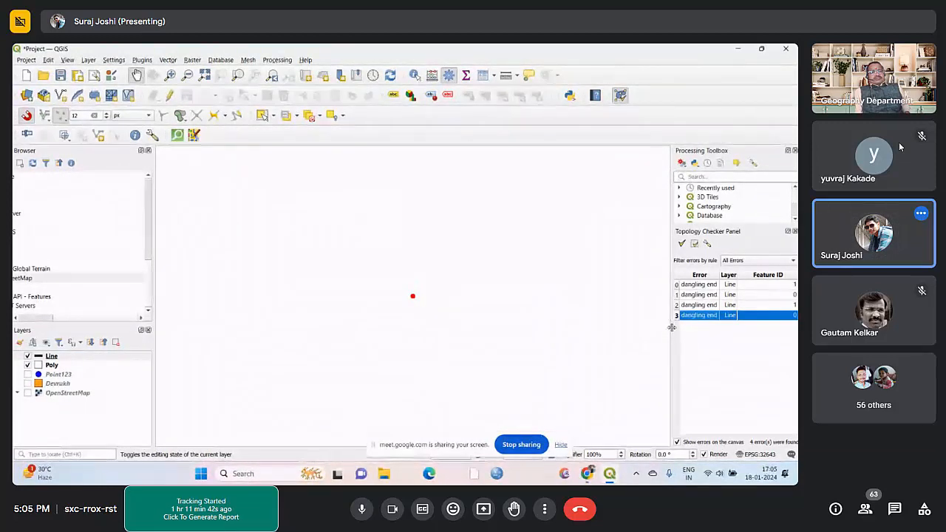
Return to the full extent of the Line layer and examine the dangling end of its short western line
right_click(71, 356)
click(105, 115)
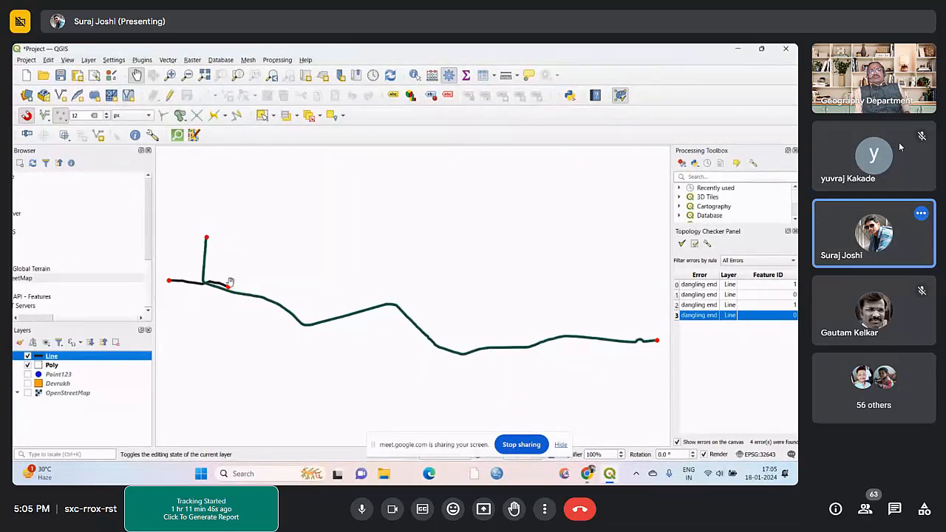
scroll(203, 287, up, 3)
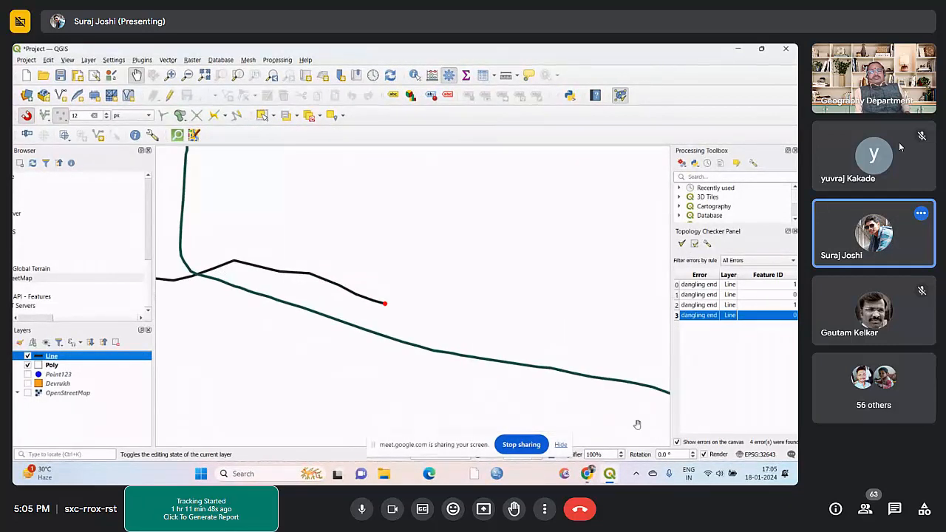
click(678, 442)
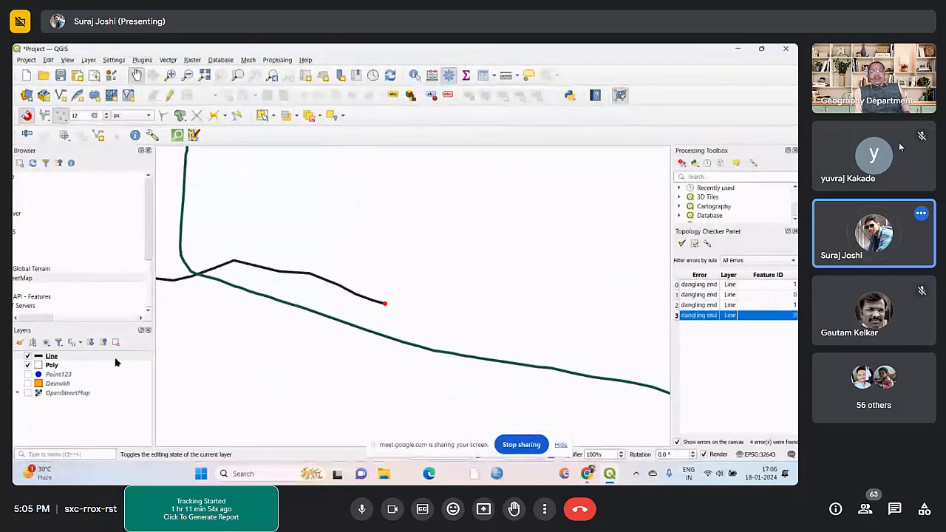
Start editing the Line layer and examine where the short line crosses the long one near its dangling end
click(55, 358)
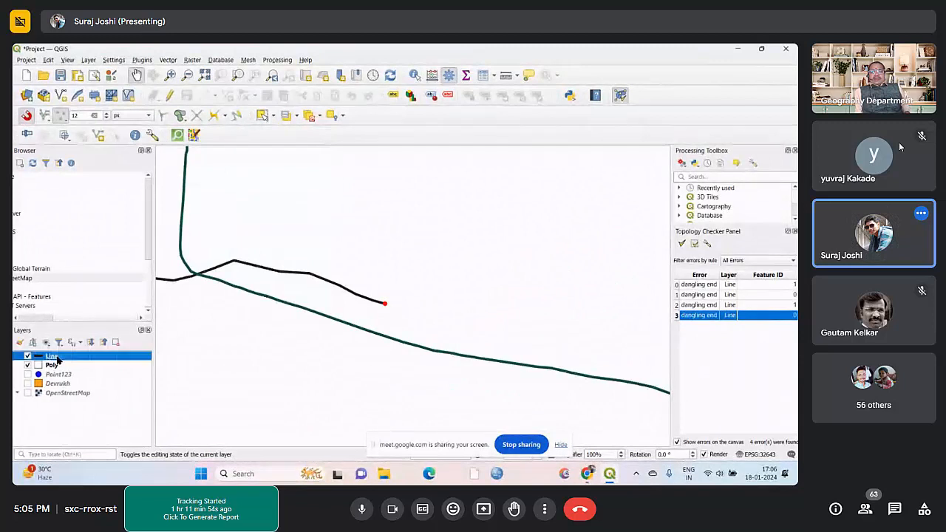
click(169, 95)
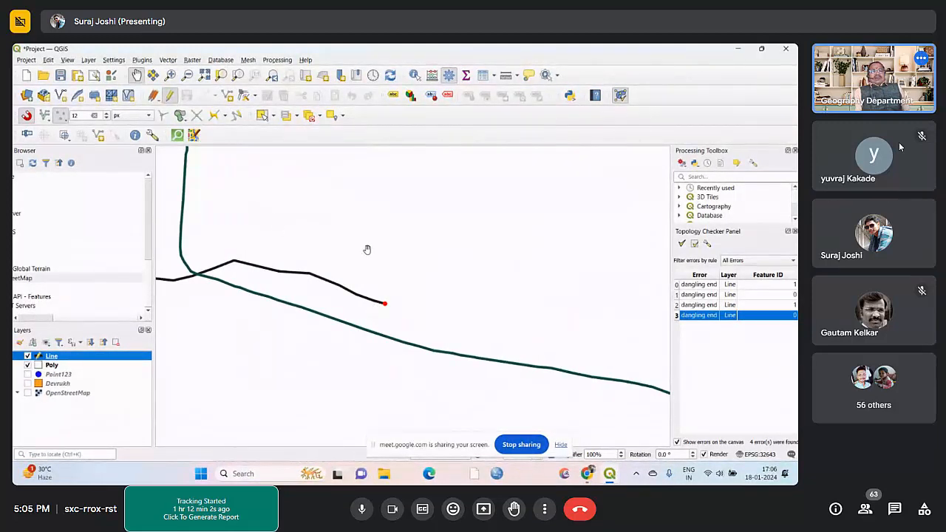
scroll(359, 262, down, 1)
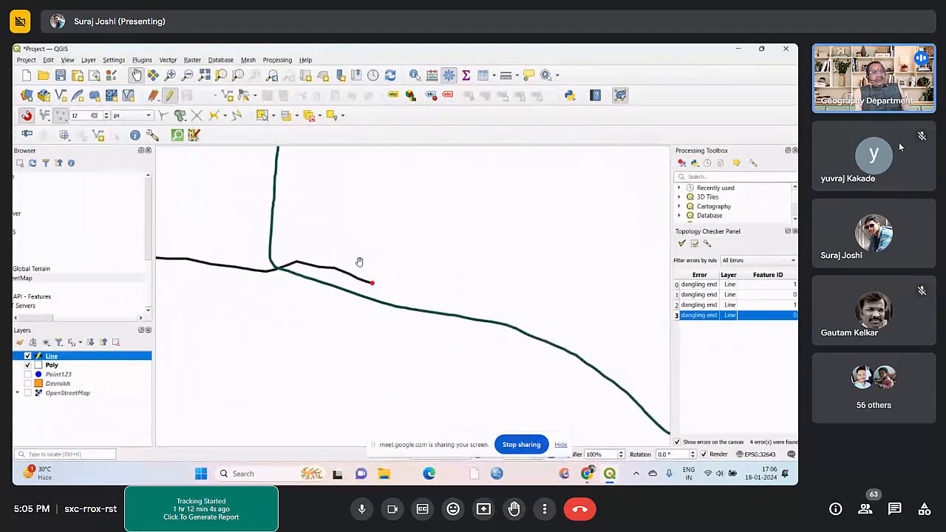
scroll(287, 264, up, 1)
scroll(265, 272, up, 1)
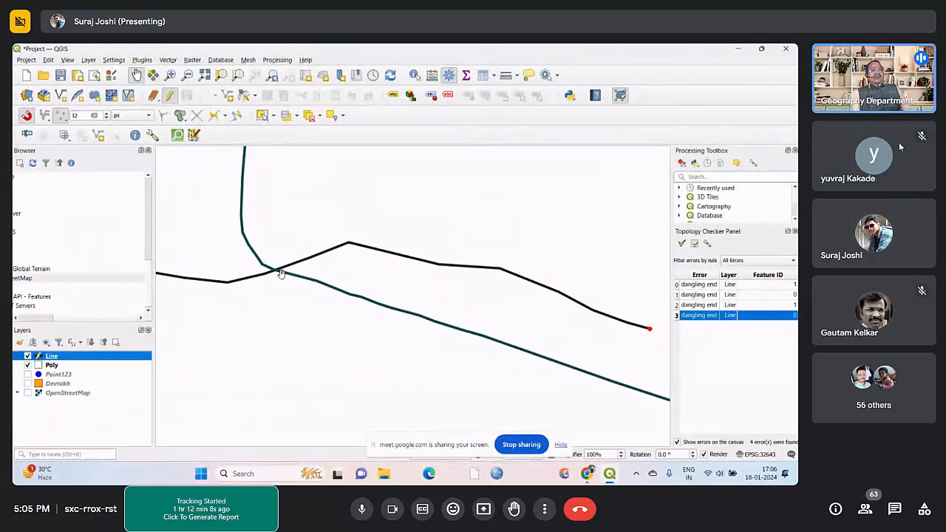
scroll(281, 273, down, 2)
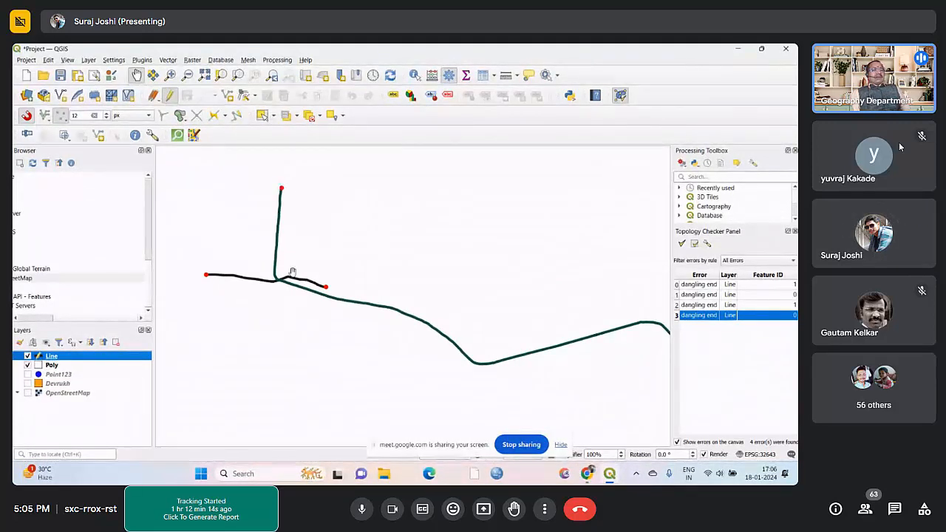
scroll(292, 279, up, 2)
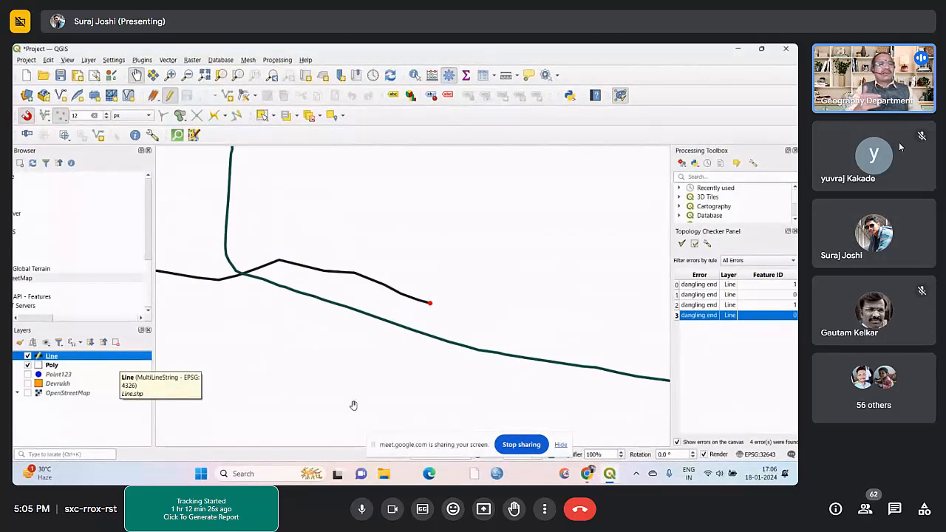
Make Poly the active layer and set up a new Polygon shapefile poly2 in the project CRS EPSG:32643 - WGS 84 / UTM zone 43N
click(27, 365)
click(59, 367)
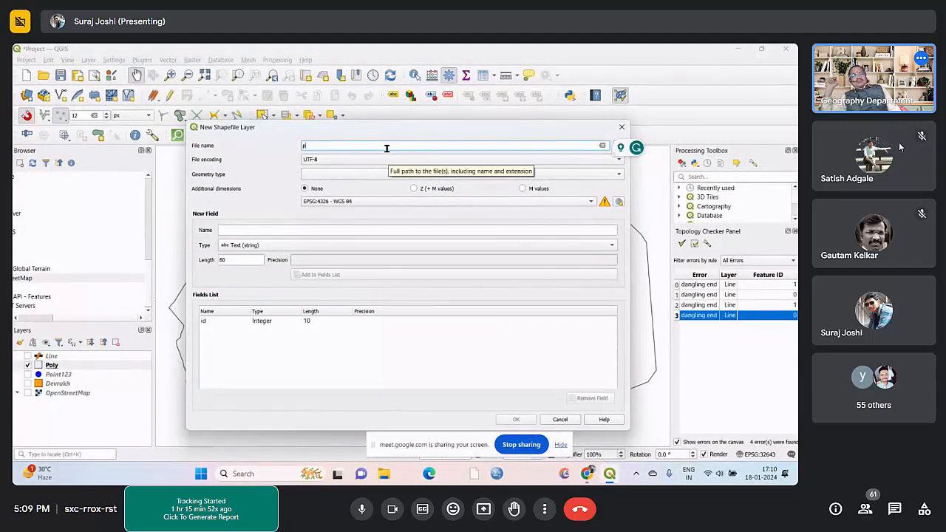
text(oly2)
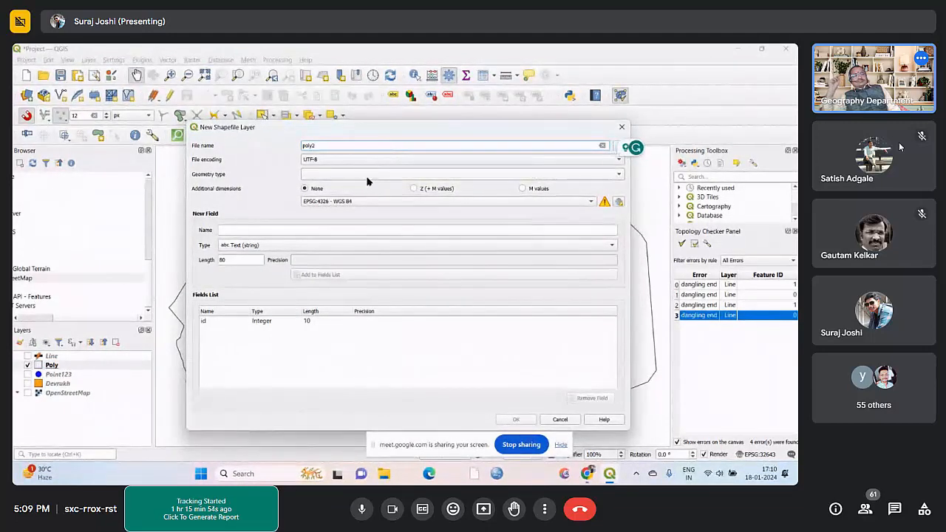
click(359, 174)
click(351, 214)
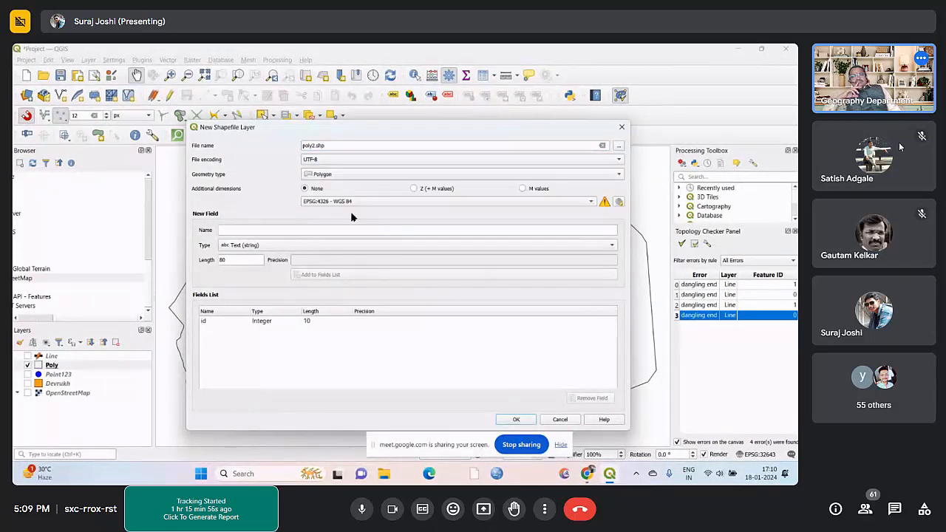
click(348, 202)
click(361, 210)
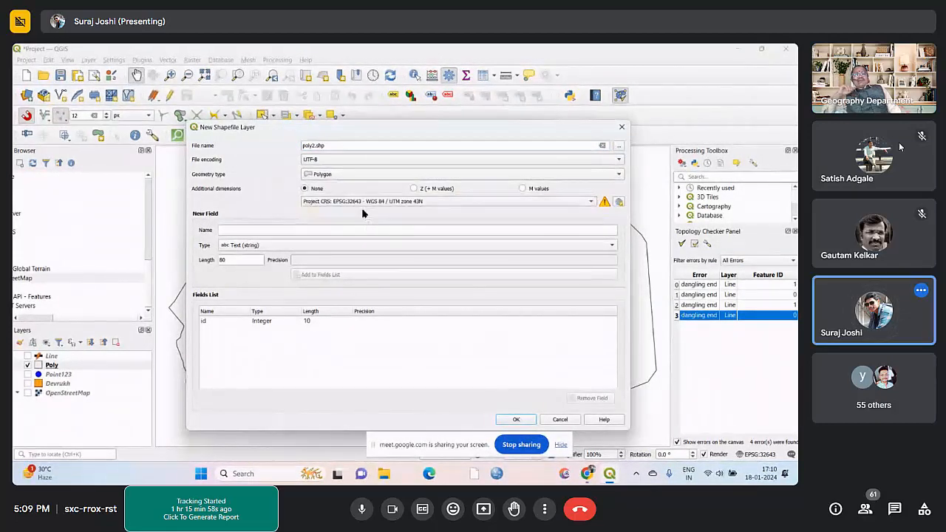
Add a text field called name to the new shapefile's field list and create the layer
click(304, 231)
text(n)
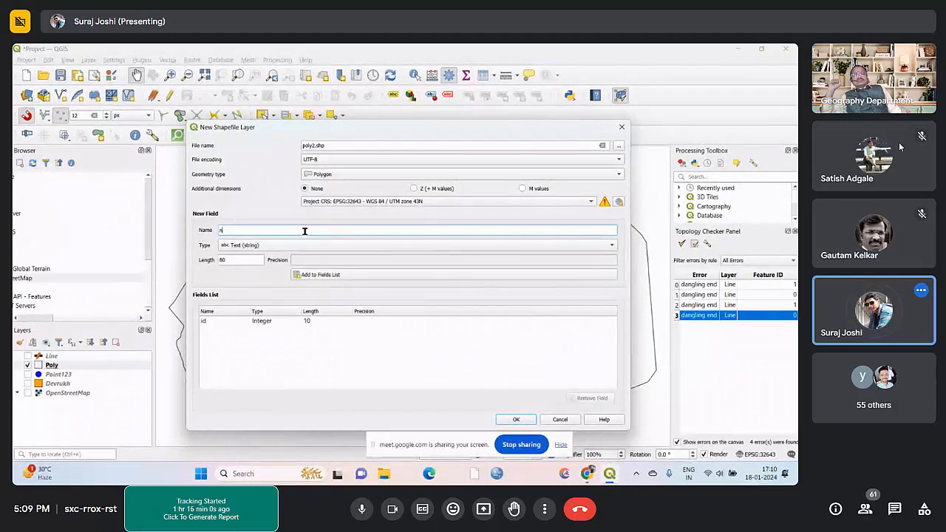
text(ame)
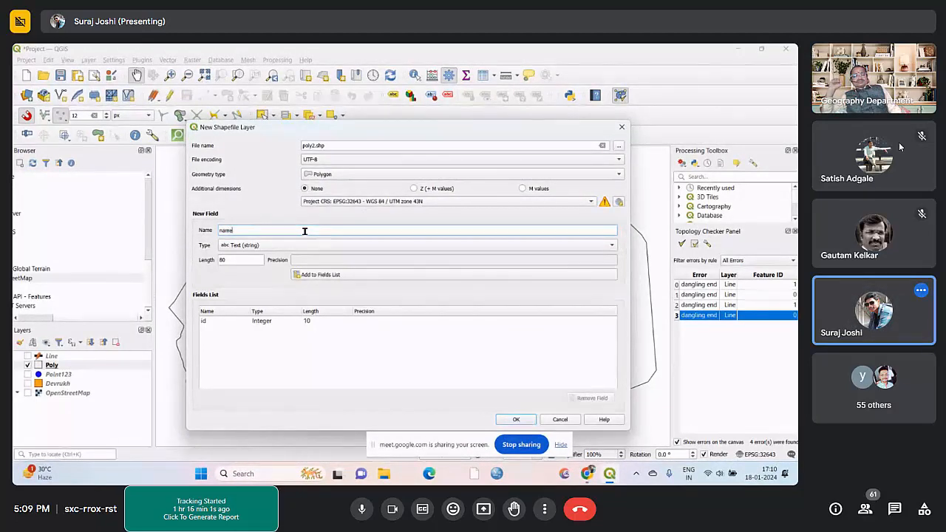
click(332, 274)
click(515, 420)
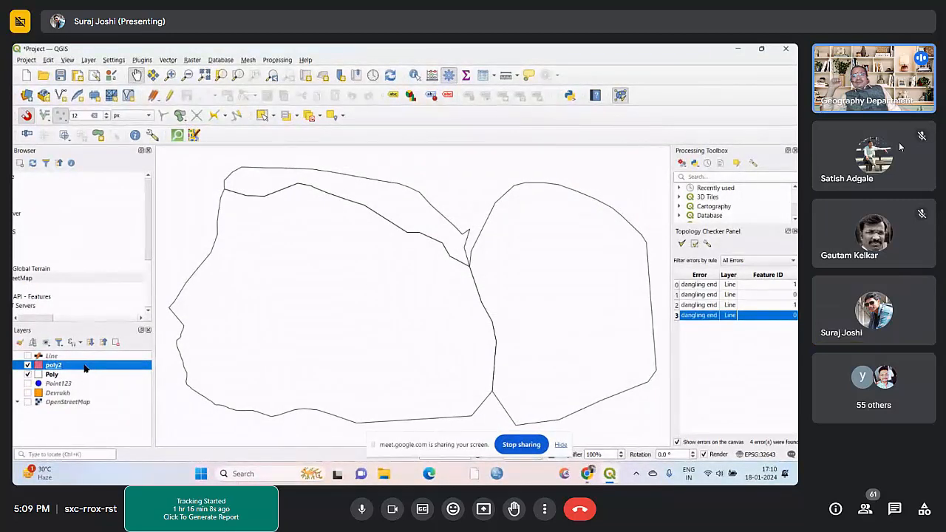
Hide the Poly layer, start editing poly2 and show the OpenStreetMap basemap
click(27, 374)
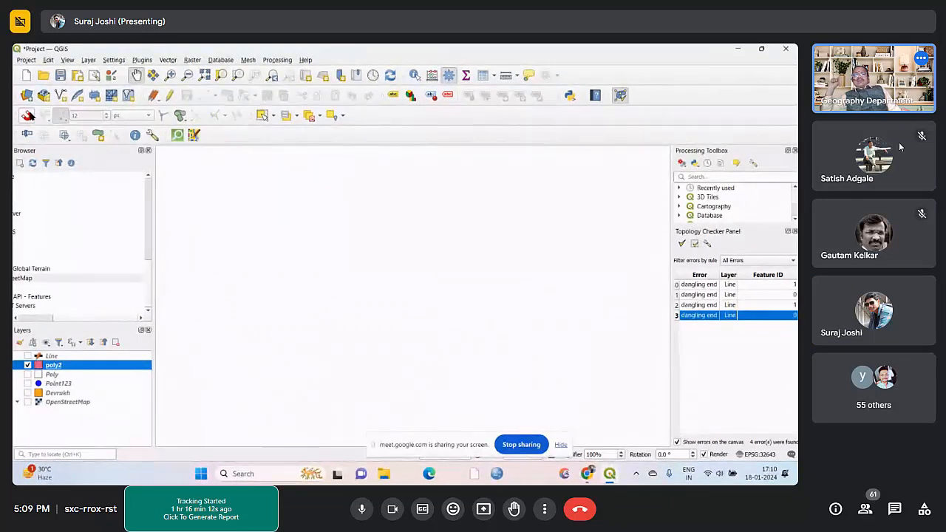
click(169, 96)
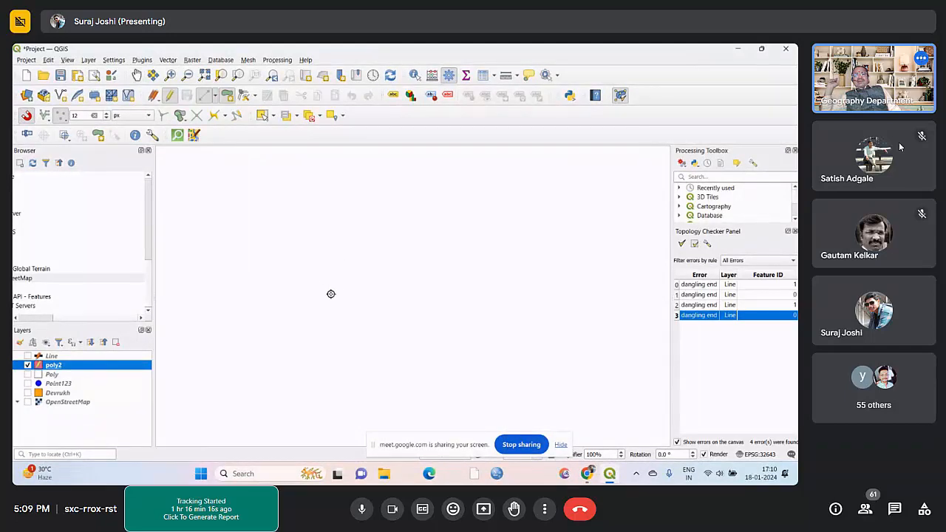
click(28, 402)
scroll(232, 201, up, 1)
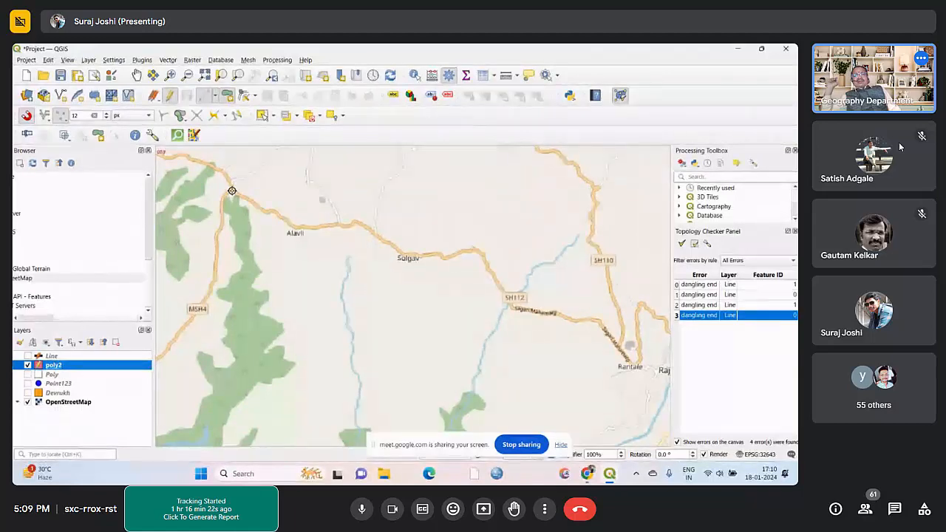
Digitize a poly2 polygon from the MSH4 road junction along the road past Alavli to Solgav and back around the south
click(232, 191)
click(260, 209)
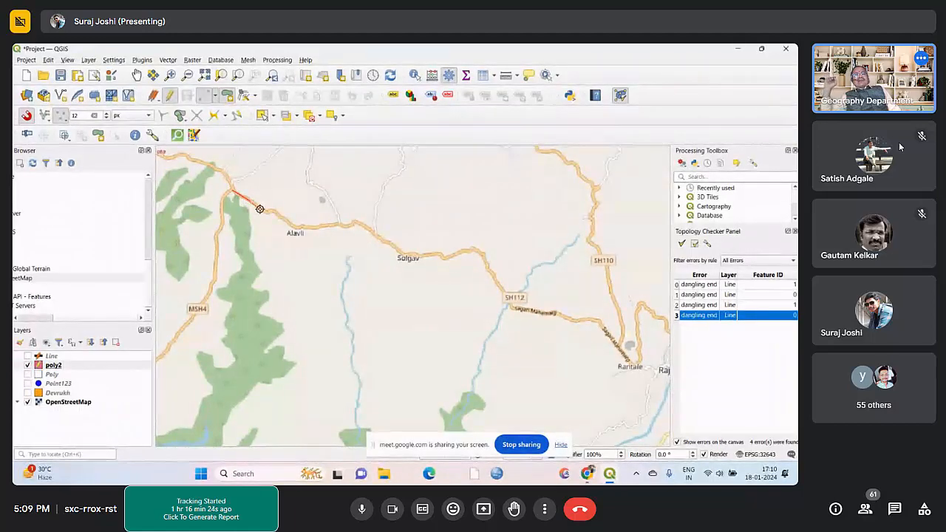
click(281, 216)
click(316, 224)
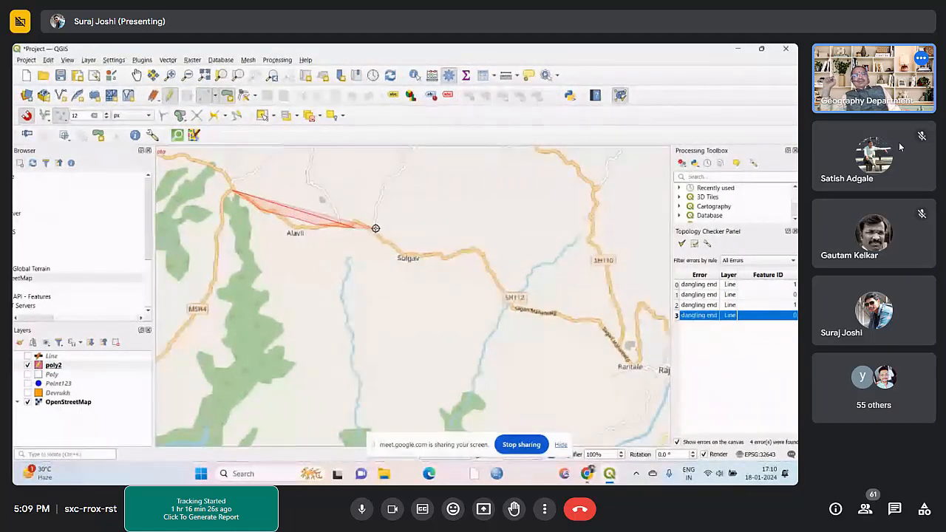
click(375, 228)
click(433, 256)
click(442, 275)
click(441, 309)
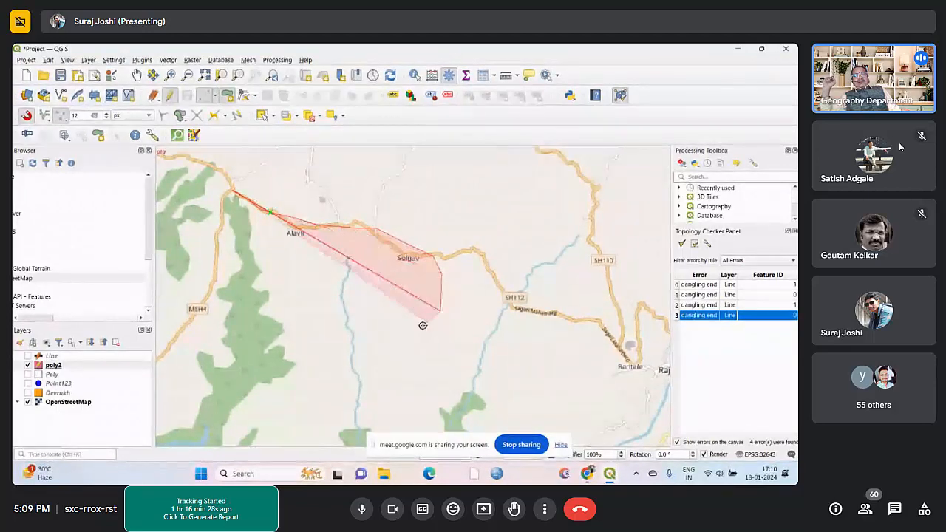
click(407, 331)
click(338, 341)
click(277, 330)
click(218, 281)
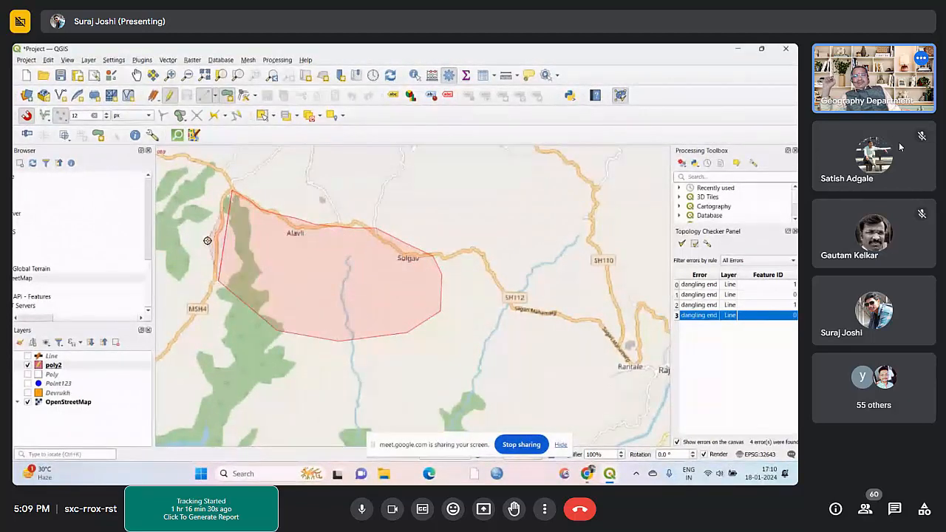
right_click(233, 192)
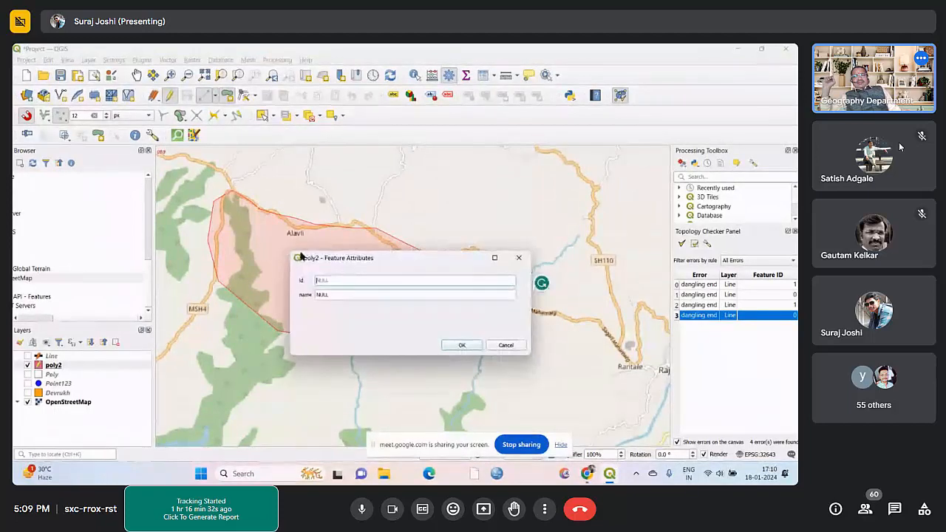
Give the new poly2 polygon id 1 and name 1 and create the feature
text(1)
click(349, 293)
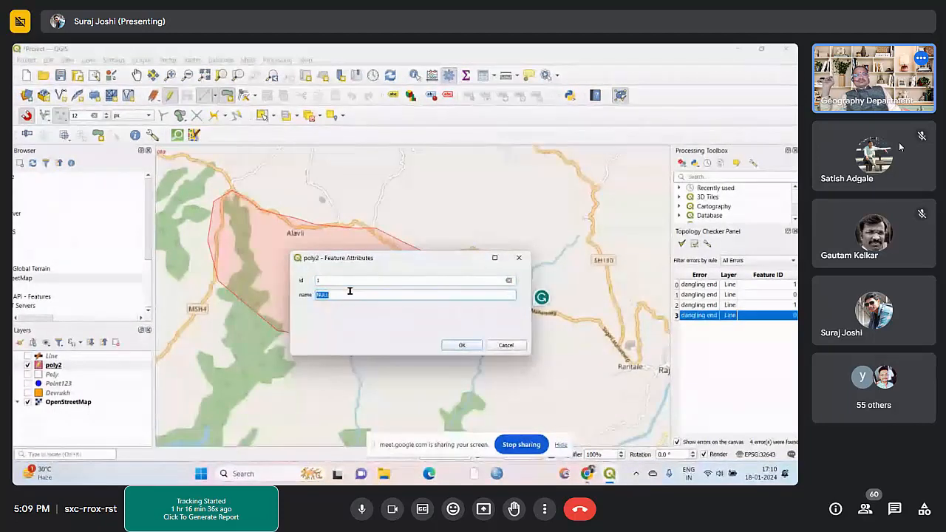
text(1)
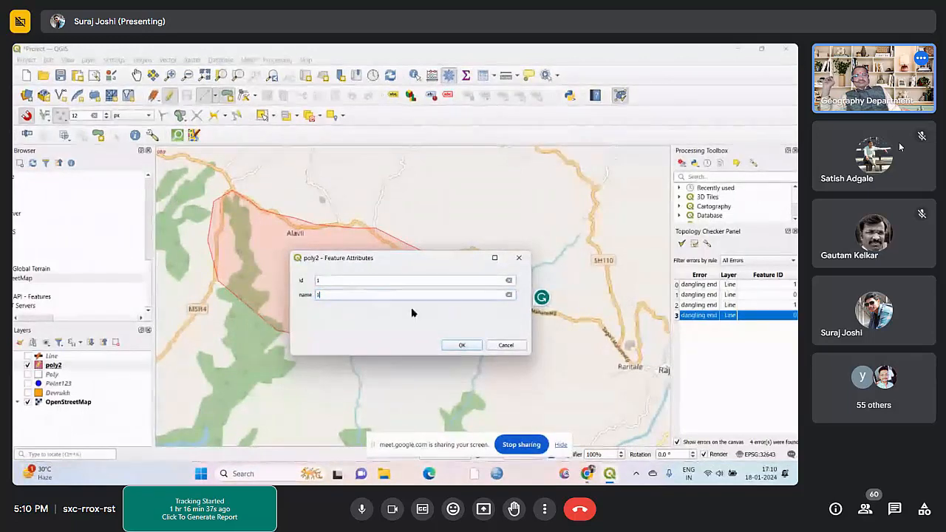
click(462, 345)
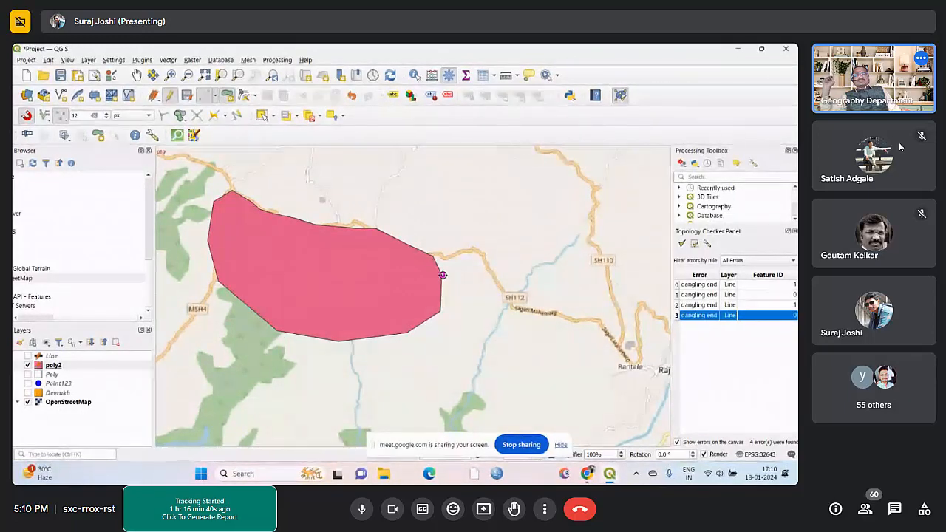
scroll(442, 274, up, 2)
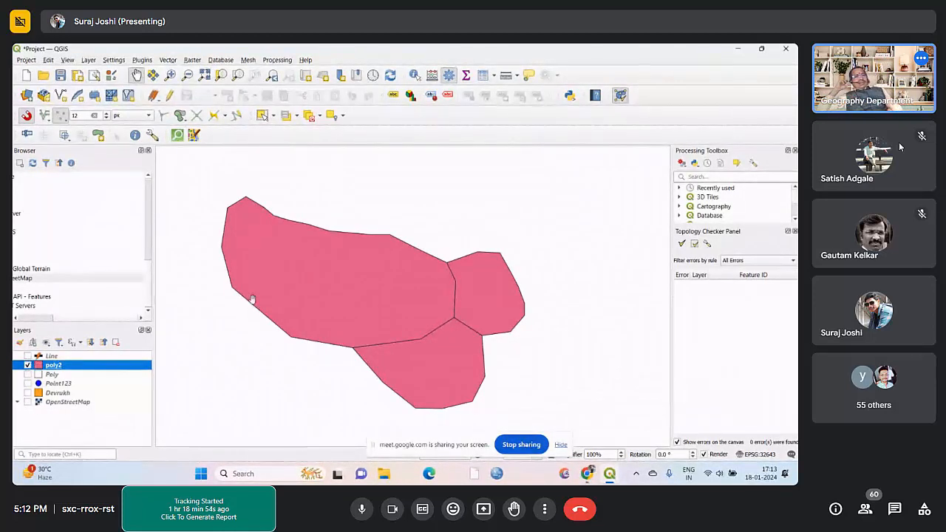
Save the pending edits of the Line layer and start editing it again to add line features
click(82, 356)
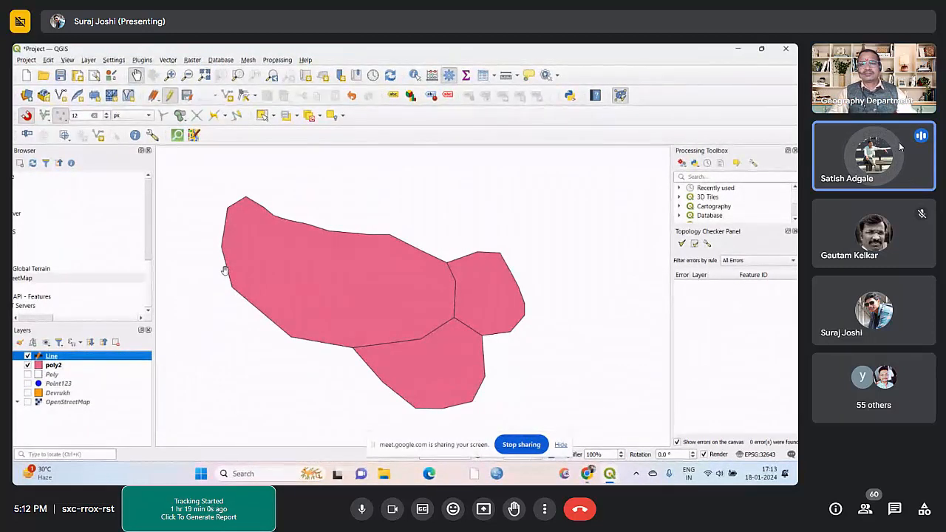
click(173, 97)
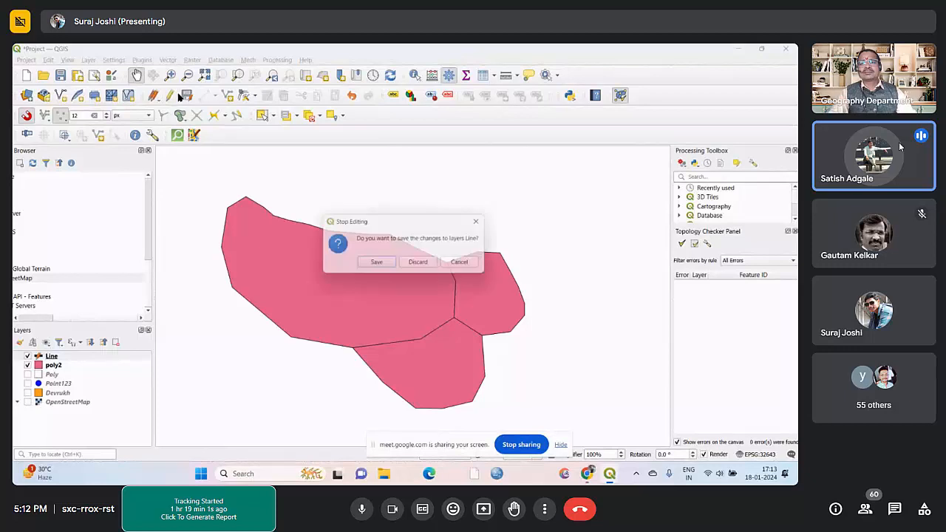
click(377, 262)
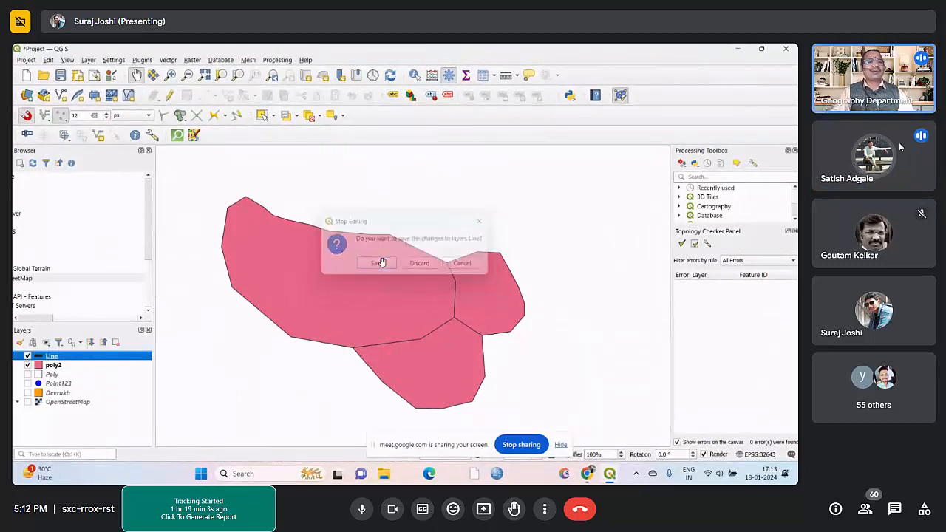
click(172, 96)
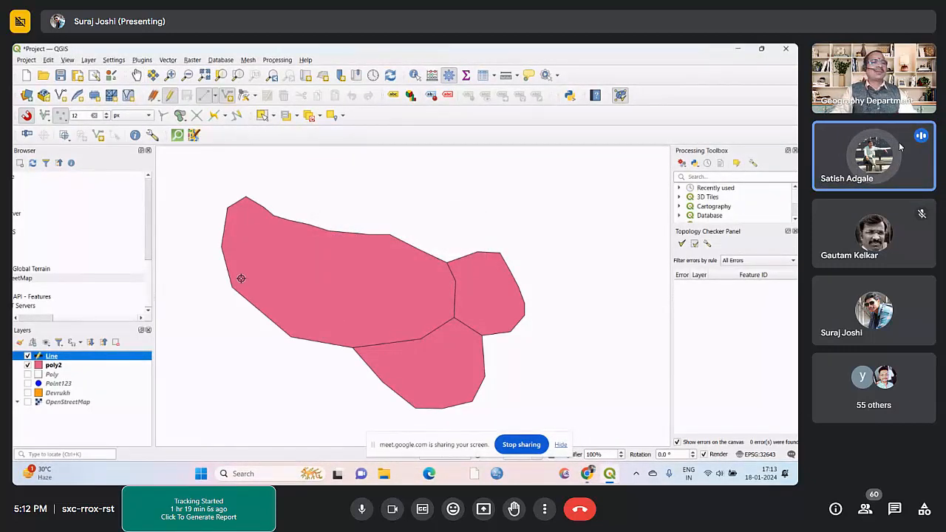
Draw a line across the largest polygon from its western edge to the vertex shared with the eastern polygon, with id 1 and name 1
scroll(227, 270, up, 5)
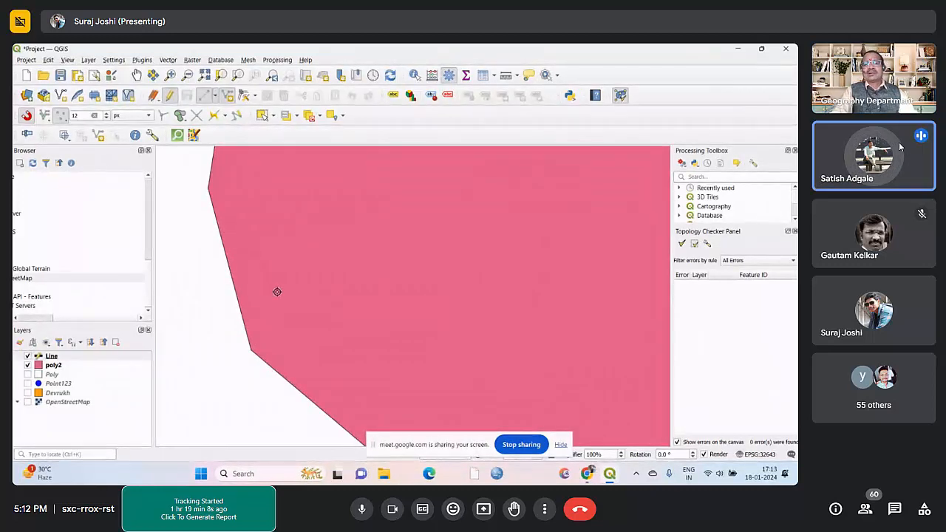
scroll(237, 253, down, 5)
scroll(374, 276, up, 3)
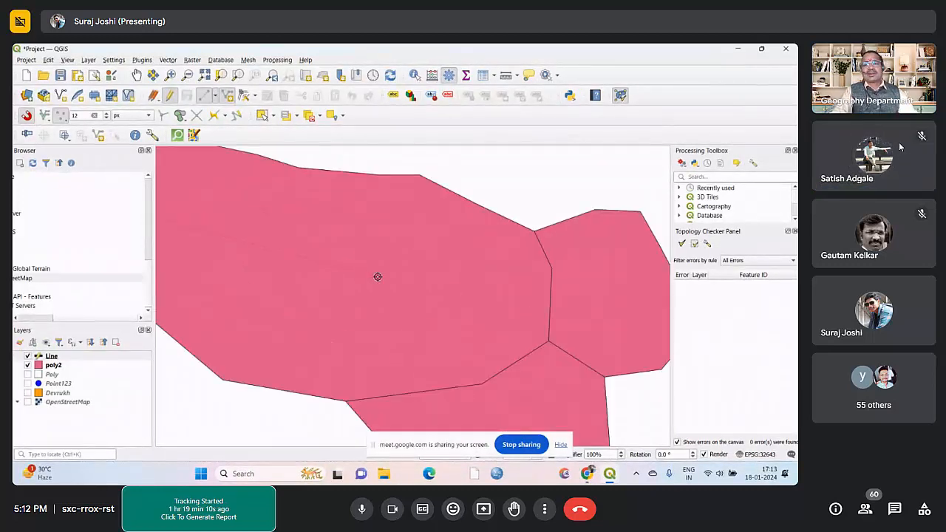
click(457, 286)
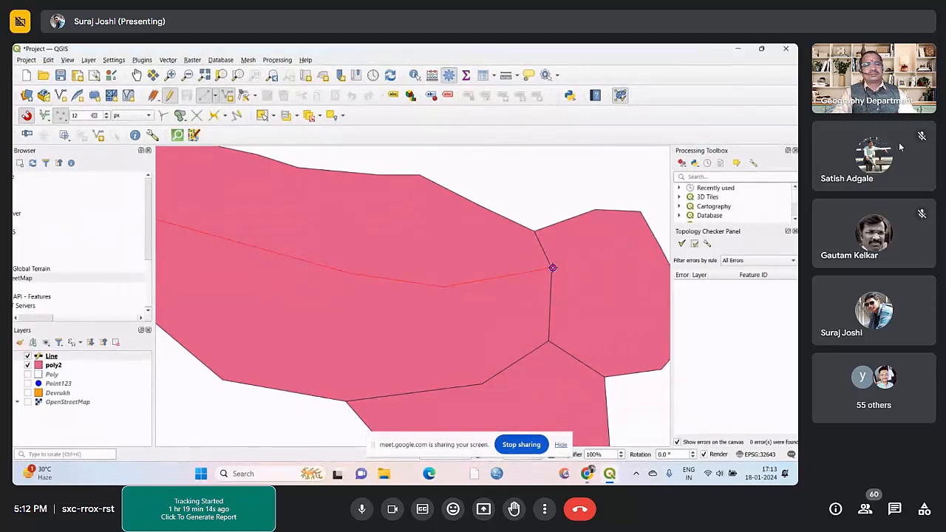
click(549, 267)
right_click(549, 268)
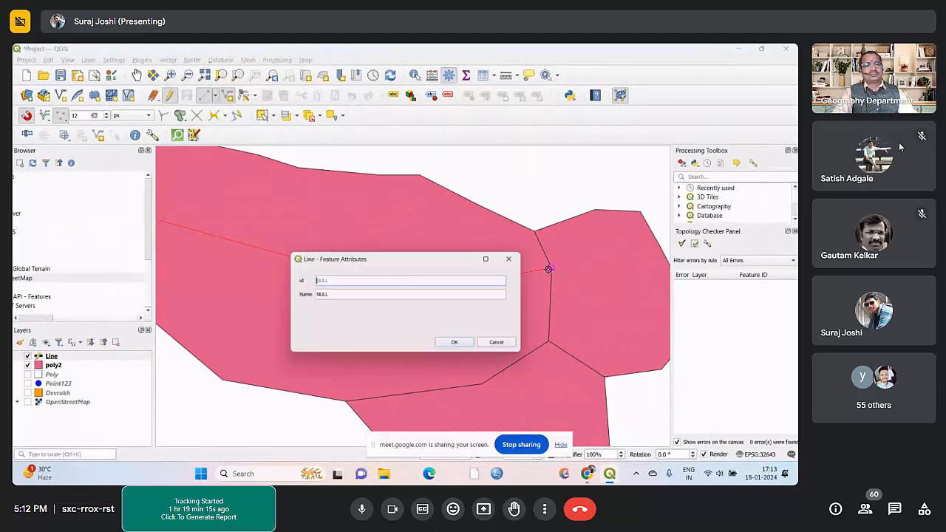
text(1)
click(378, 296)
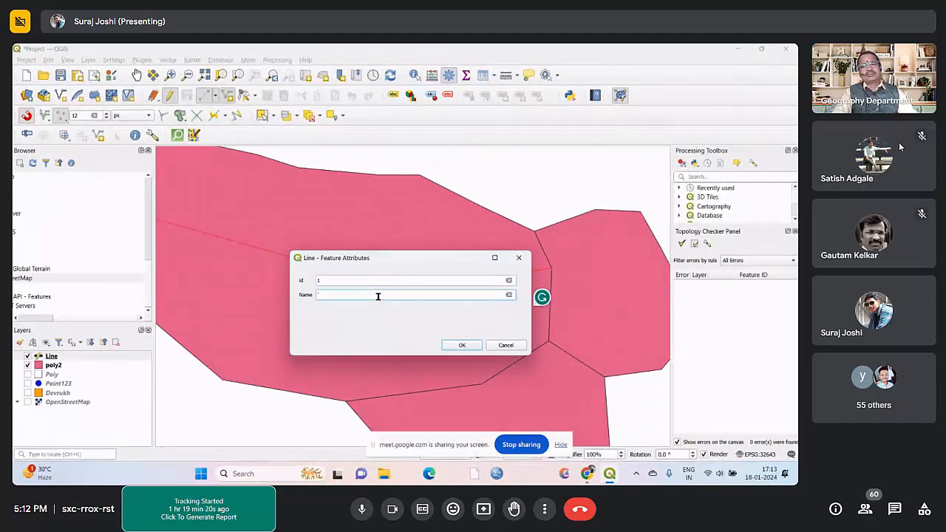
text(1)
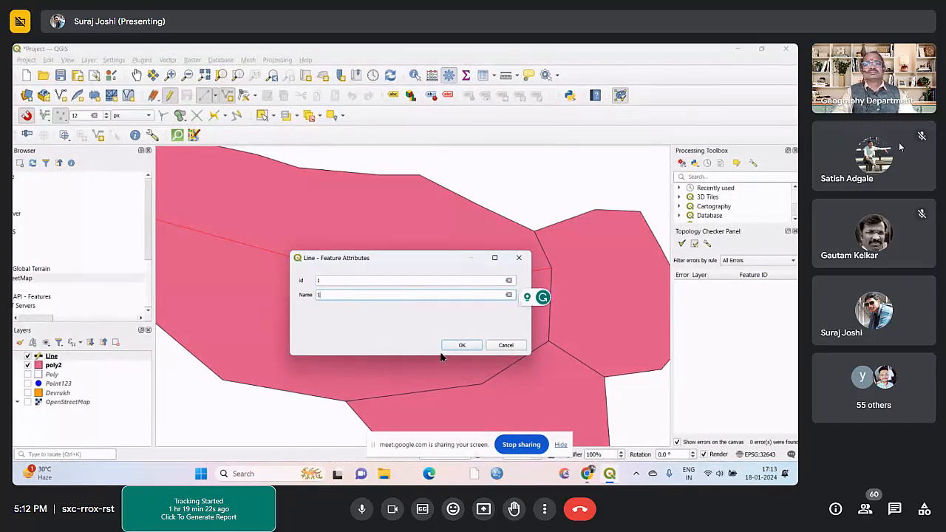
click(462, 346)
Draw a second line from the largest polygon's northern edge to a vertex of the first line, with id 2 and name 2
scroll(343, 332, down, 3)
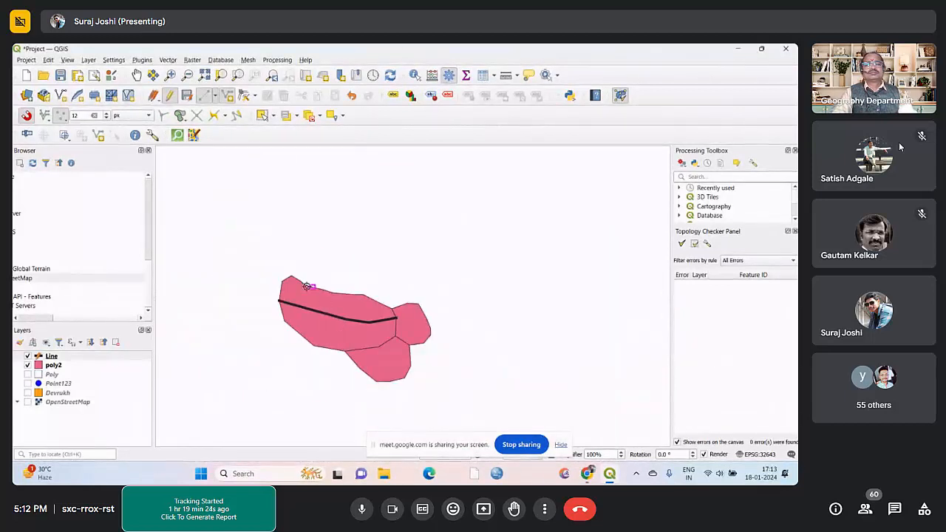
scroll(306, 286, up, 1)
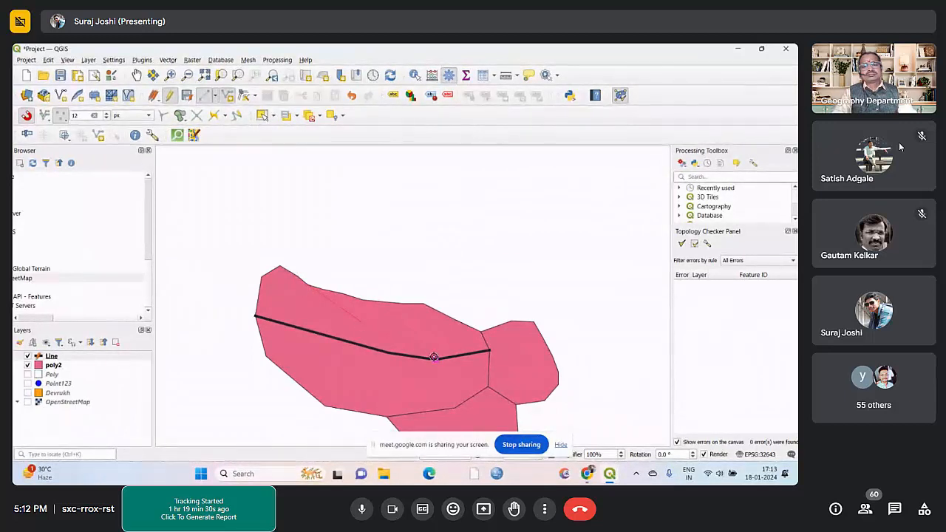
right_click(436, 360)
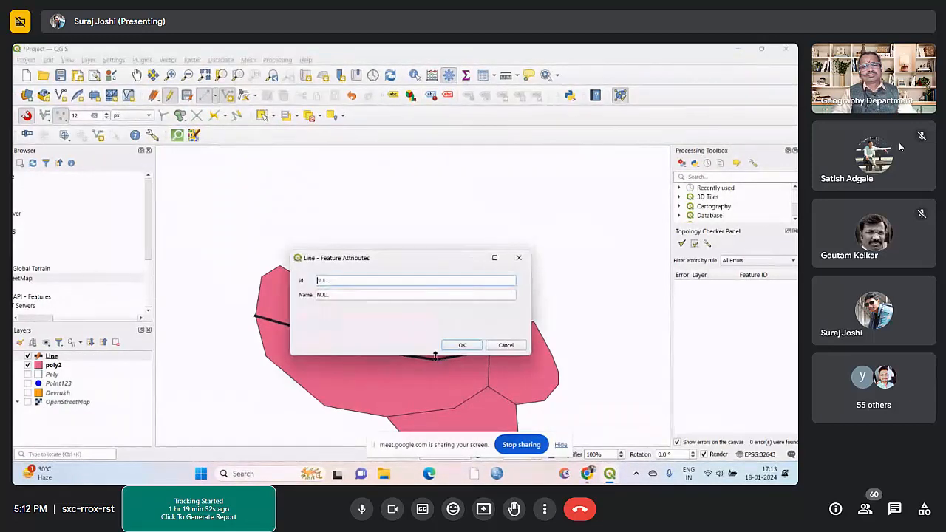
click(368, 297)
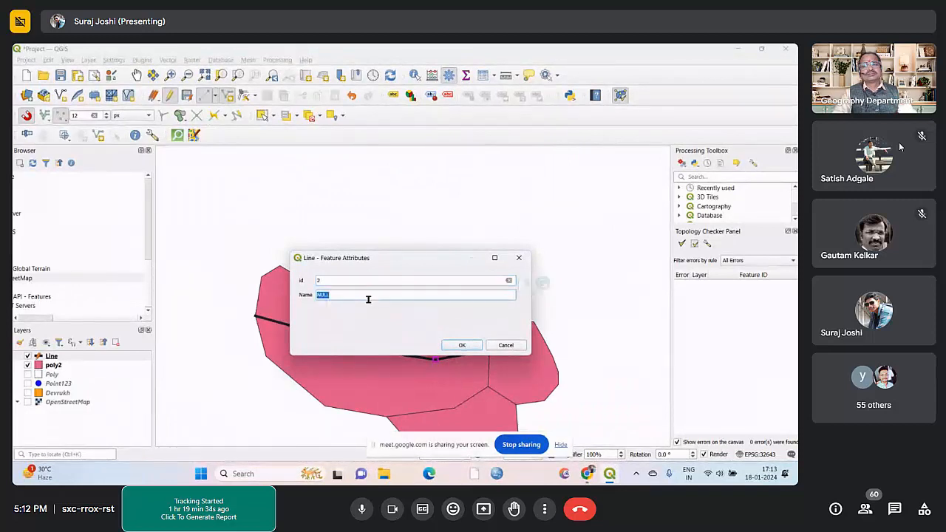
text(2)
click(458, 344)
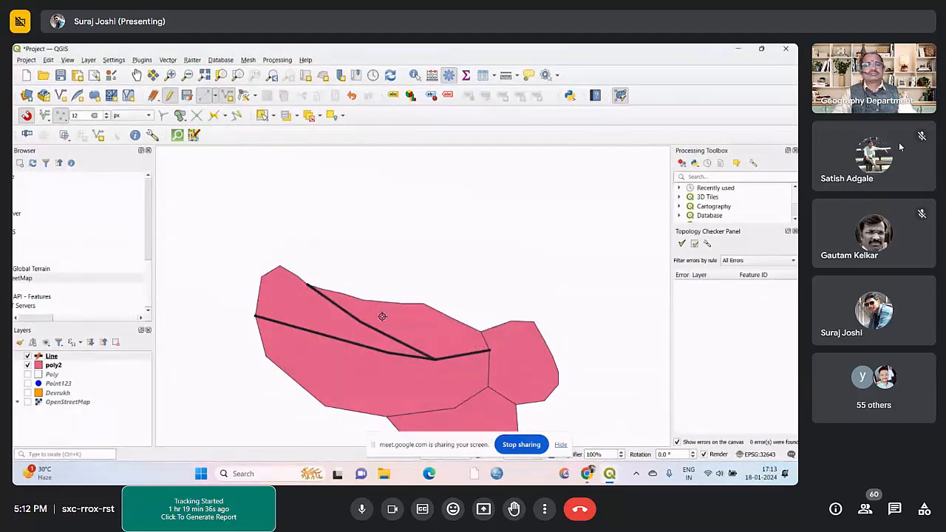
Draw a third line with id 3 between the junction of the first two lines and the southern corner shared by two polygons
scroll(397, 353, down, 2)
scroll(393, 362, up, 2)
scroll(392, 361, up, 1)
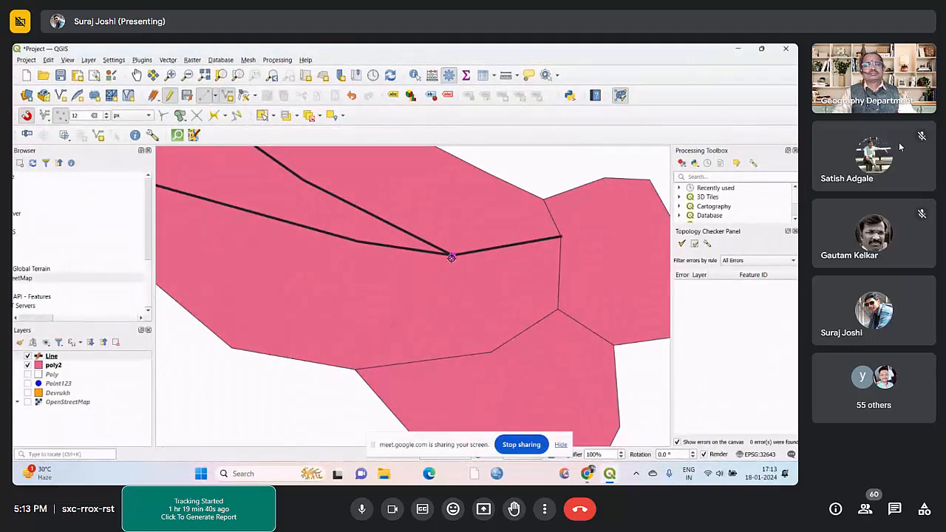
click(452, 258)
right_click(452, 255)
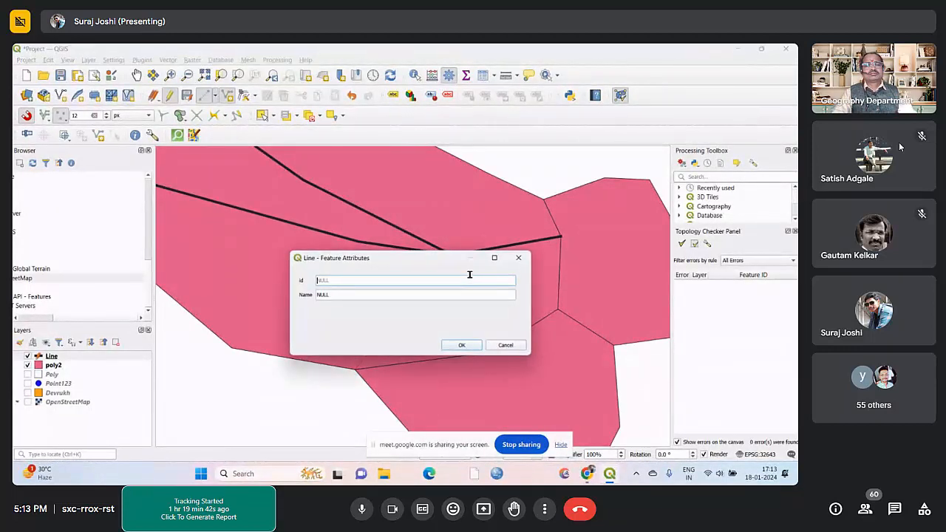
text(3)
click(402, 294)
key(BackSpace)
click(456, 345)
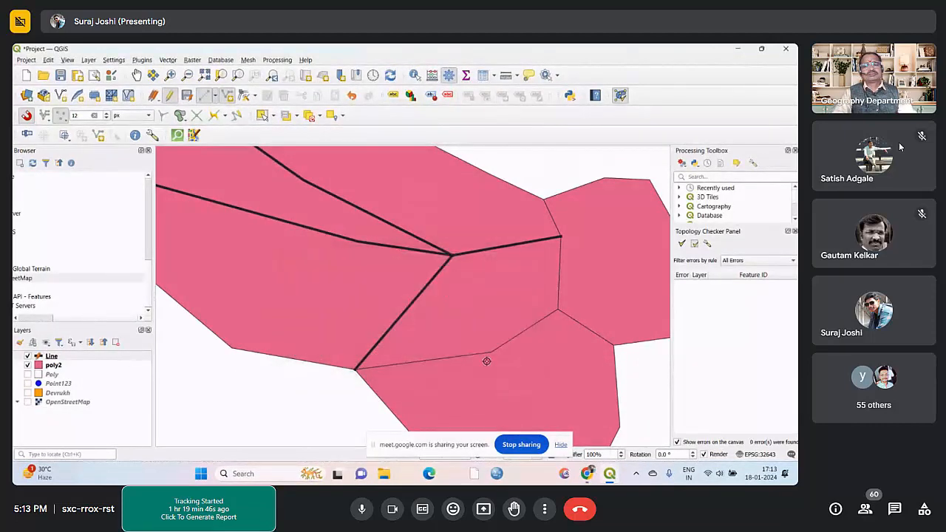
Draw a fourth line from the largest polygon's lower western vertex to the first line's middle vertex, with id 4 and name 4
scroll(333, 323, down, 2)
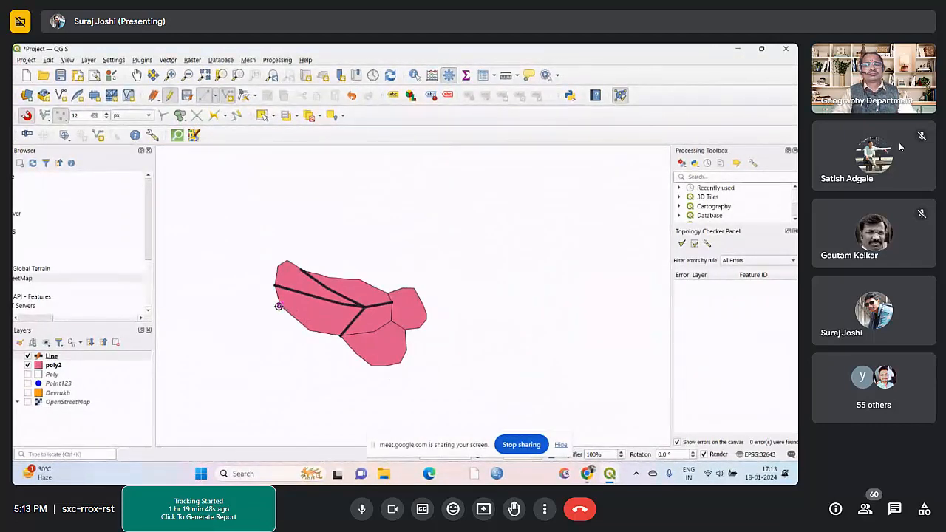
scroll(278, 306, up, 3)
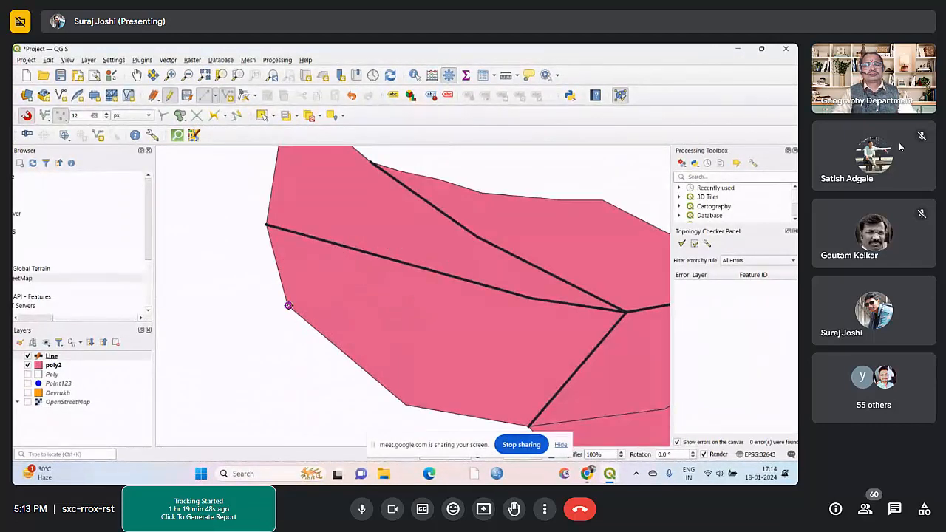
click(532, 299)
right_click(531, 299)
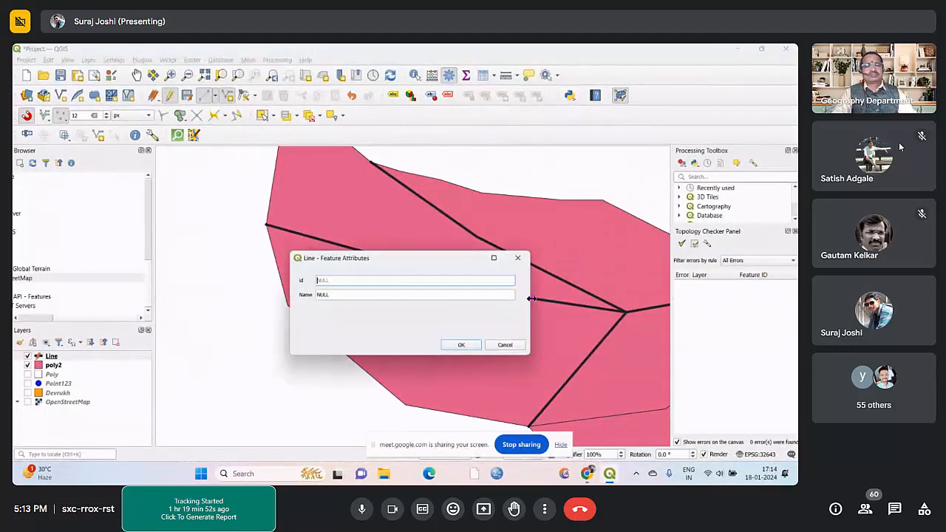
click(360, 295)
text(4)
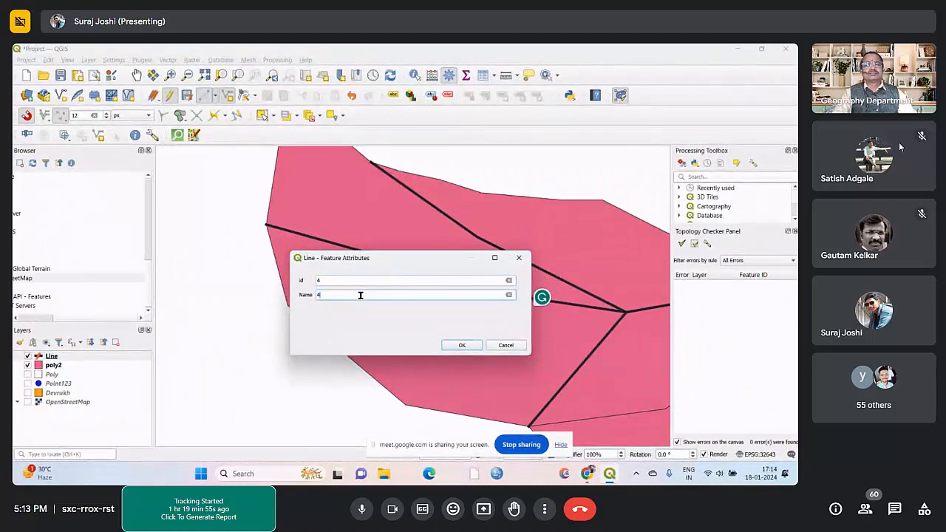
click(455, 345)
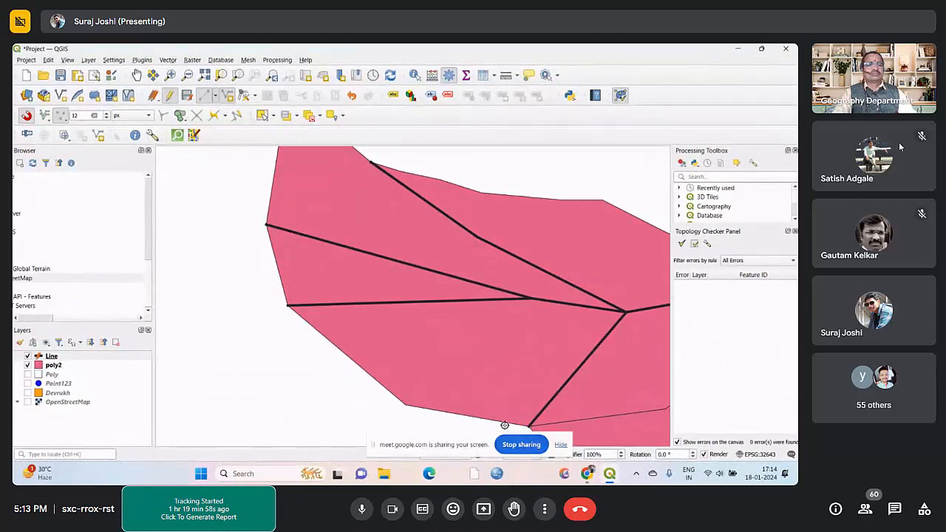
Stop editing the Line layer and save the newly drawn lines
scroll(247, 306, down, 1)
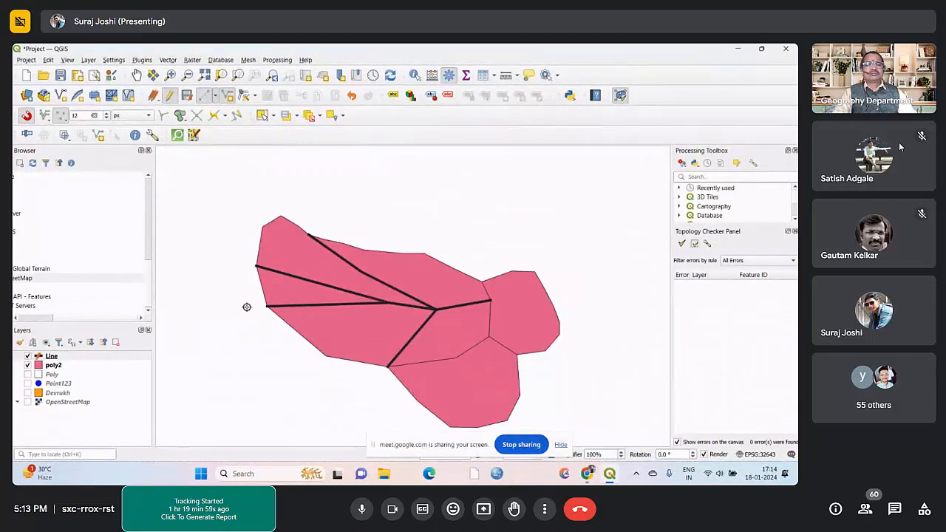
click(50, 356)
click(169, 98)
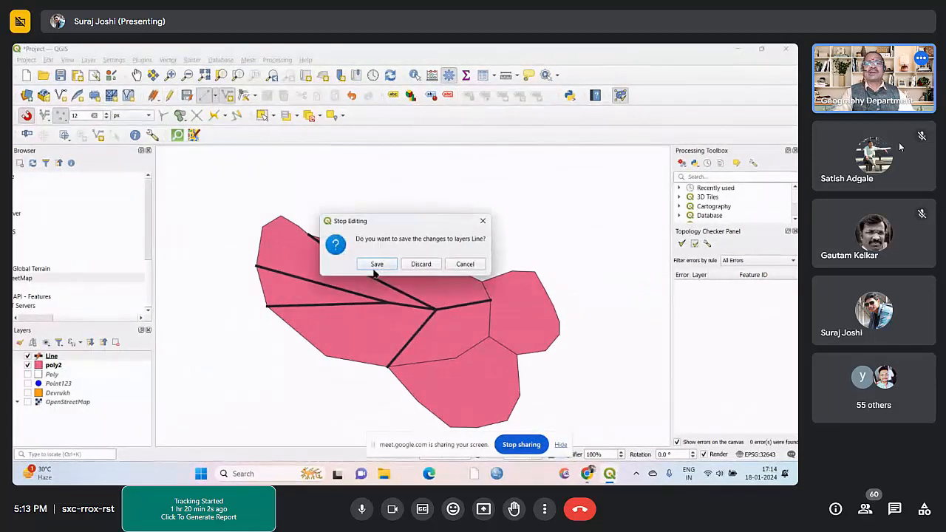
click(379, 263)
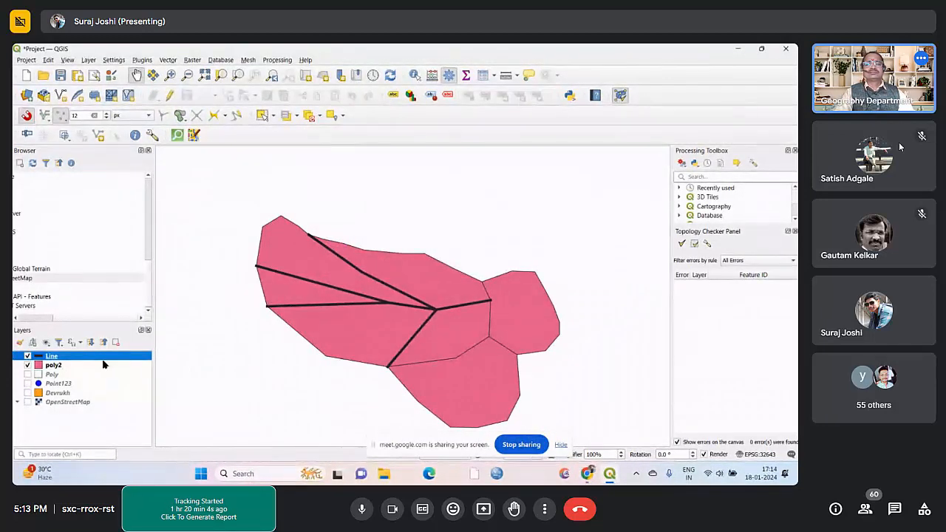
Delete both existing poly2 topology rules, "must not have duplicates" and "must not have gaps"
click(707, 243)
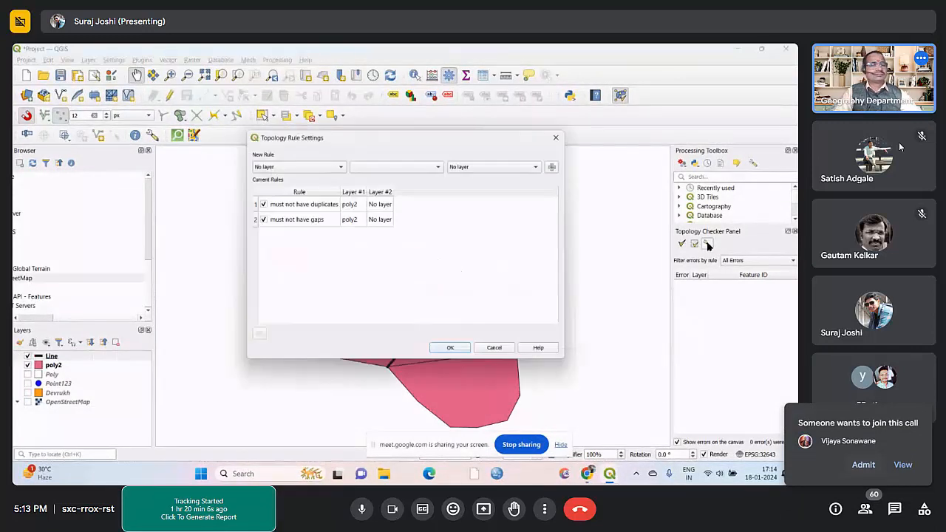
click(323, 220)
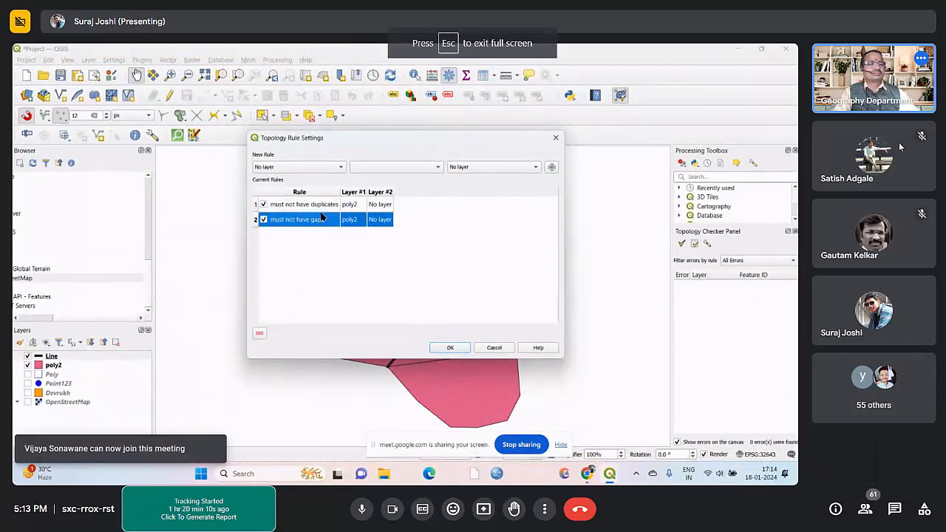
shift+click(314, 207)
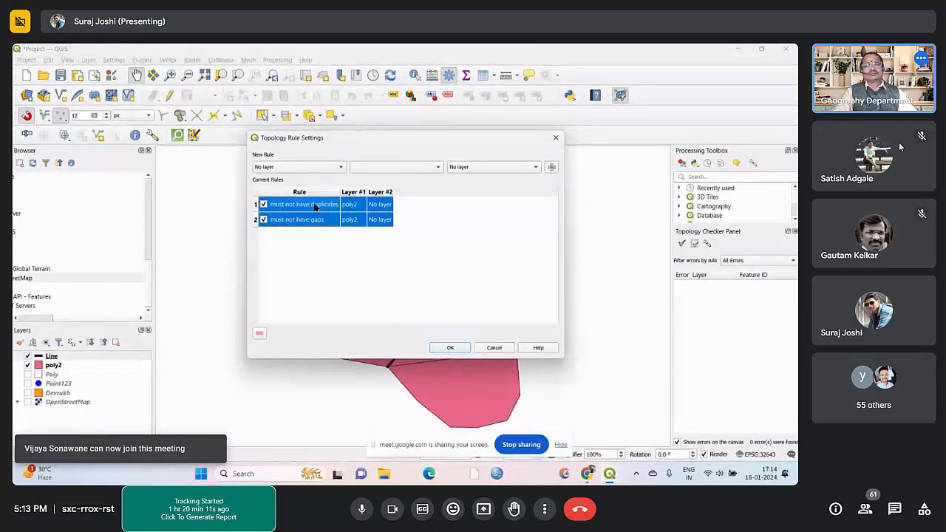
click(258, 333)
Add a "must not have dangles" topology rule for the Line layer and validate the current map extent
click(317, 167)
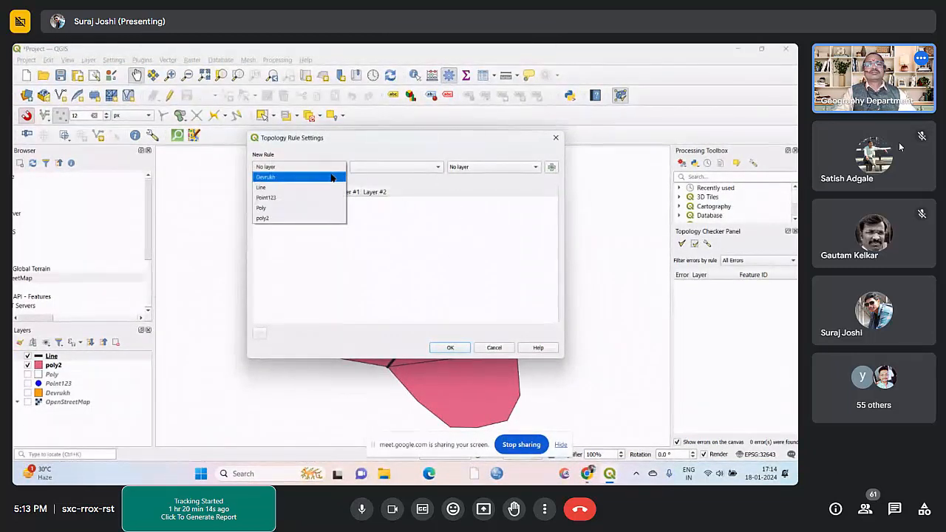
click(319, 190)
click(423, 169)
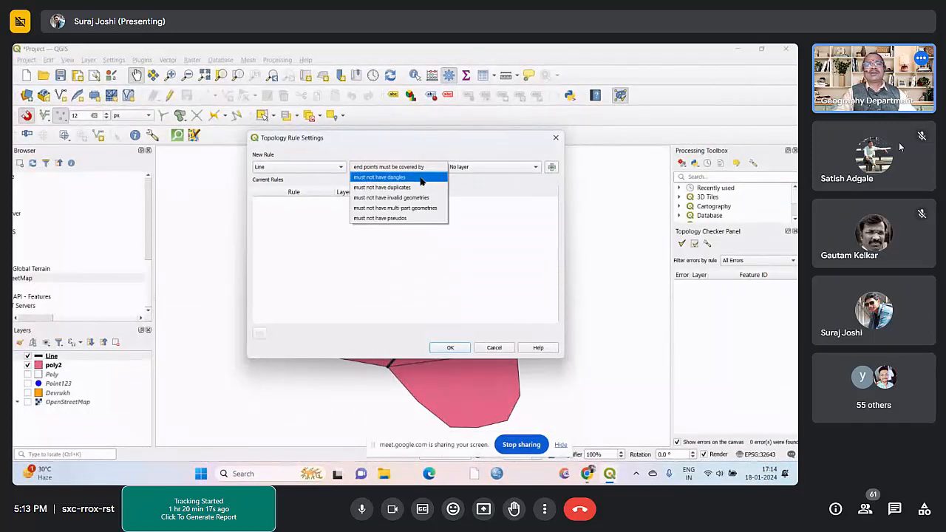
click(419, 178)
click(551, 167)
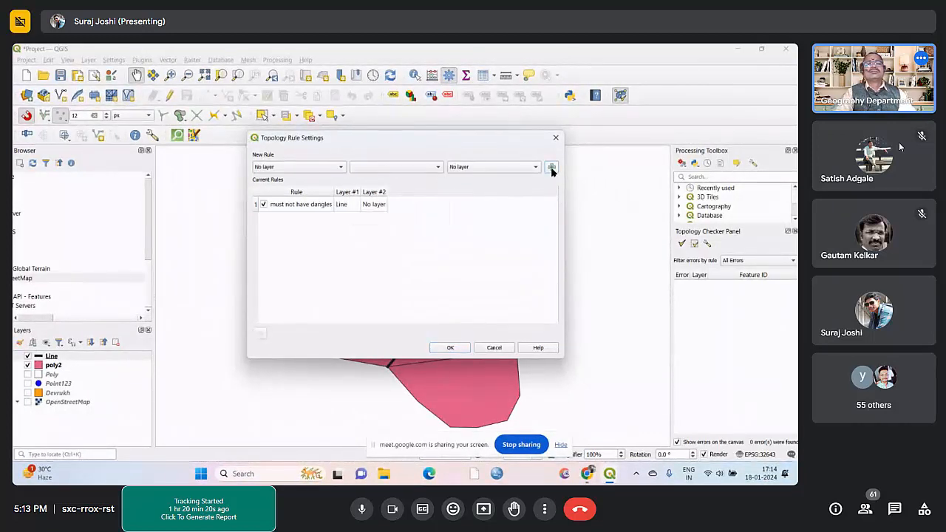
click(453, 347)
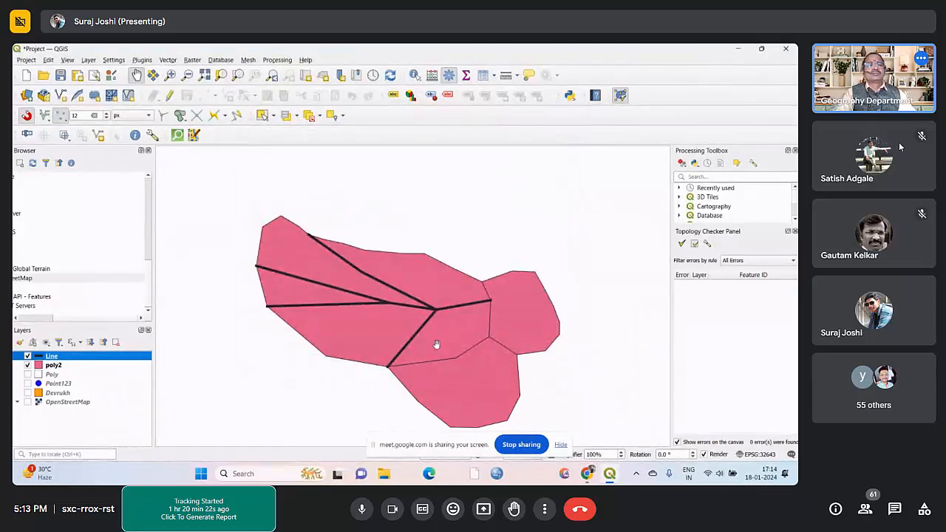
click(694, 244)
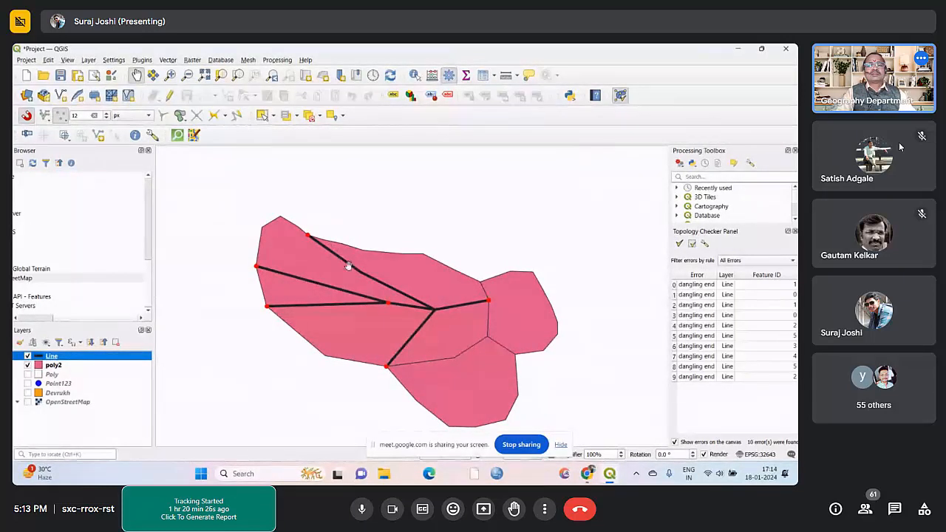
Remove the "must not have dangles" rule of the Line layer from the topology rule settings
click(706, 245)
click(336, 167)
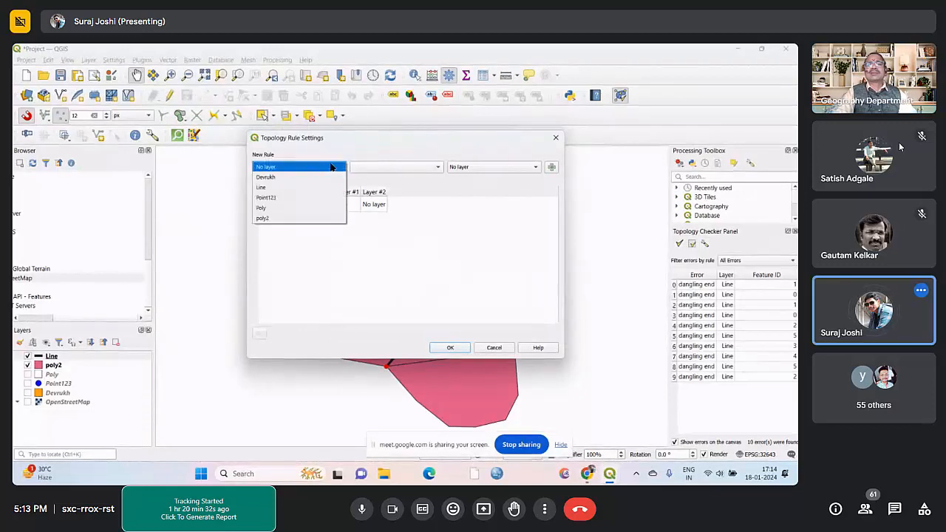
click(332, 167)
click(359, 205)
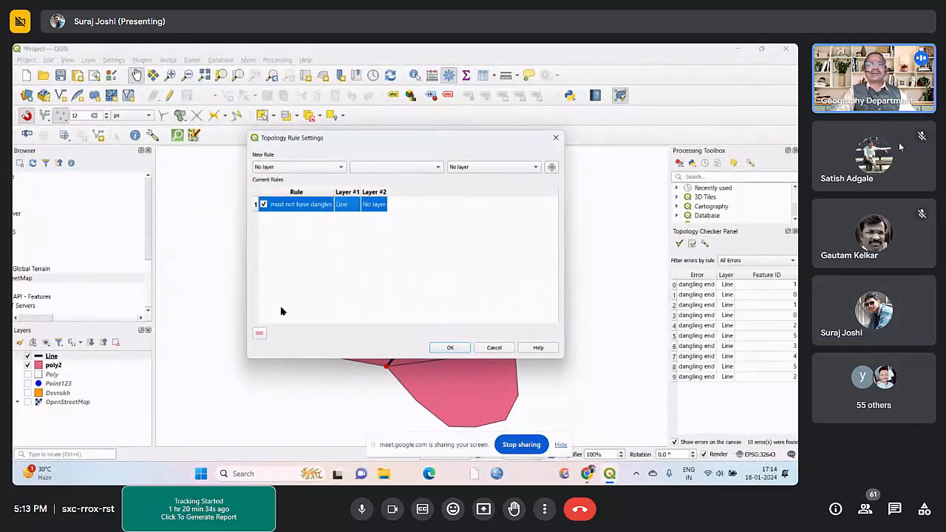
click(259, 334)
Add a "must not have invalid geometries" topology rule for the Line layer and validate all features
click(340, 168)
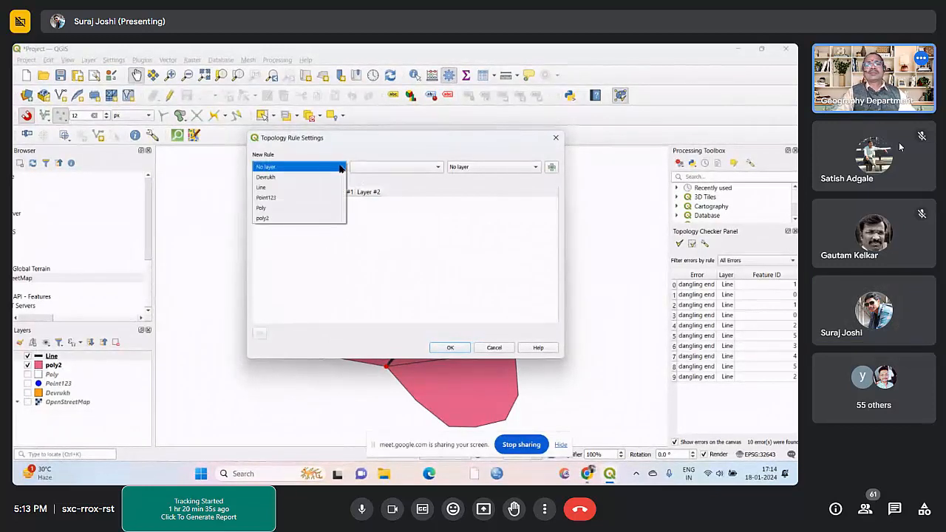
click(288, 193)
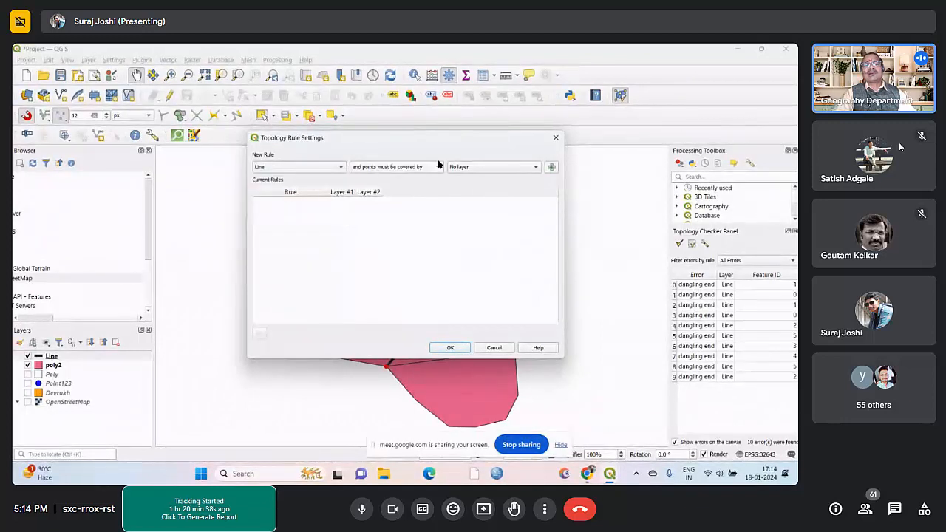
click(438, 167)
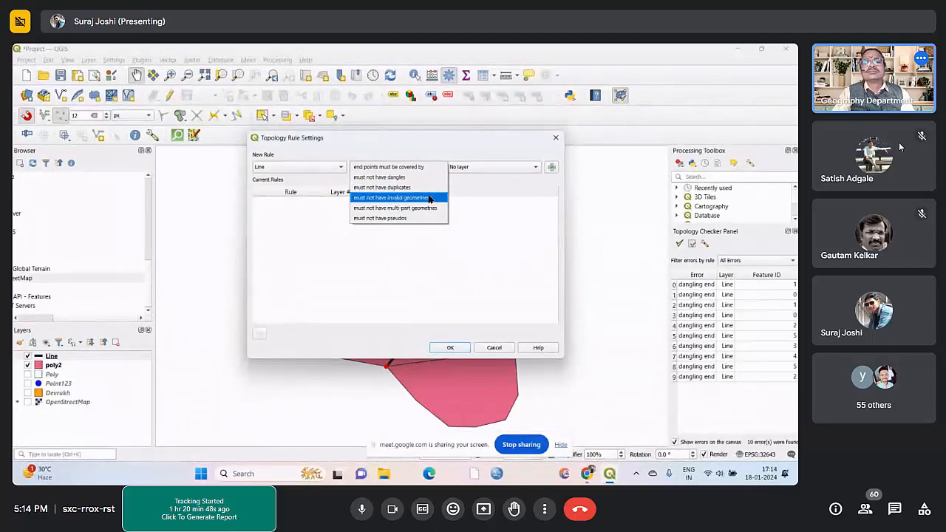
click(429, 199)
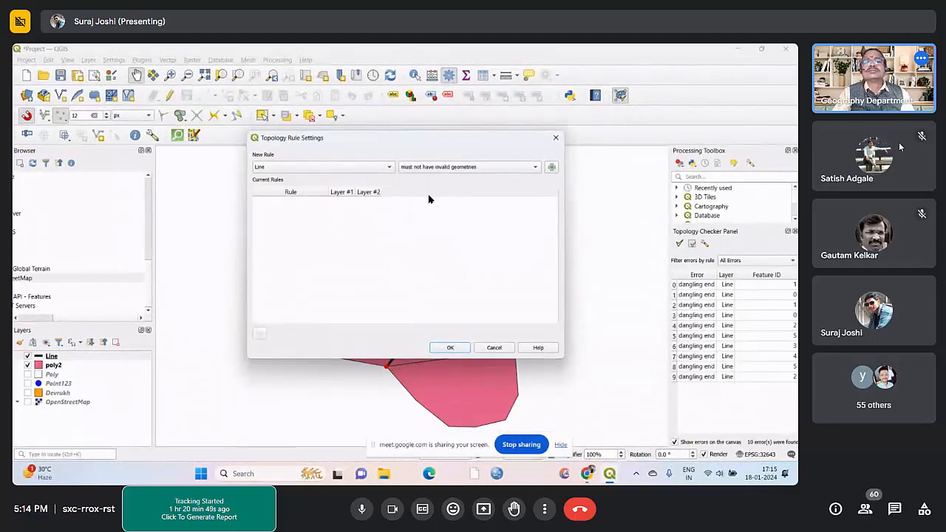
click(552, 168)
click(448, 349)
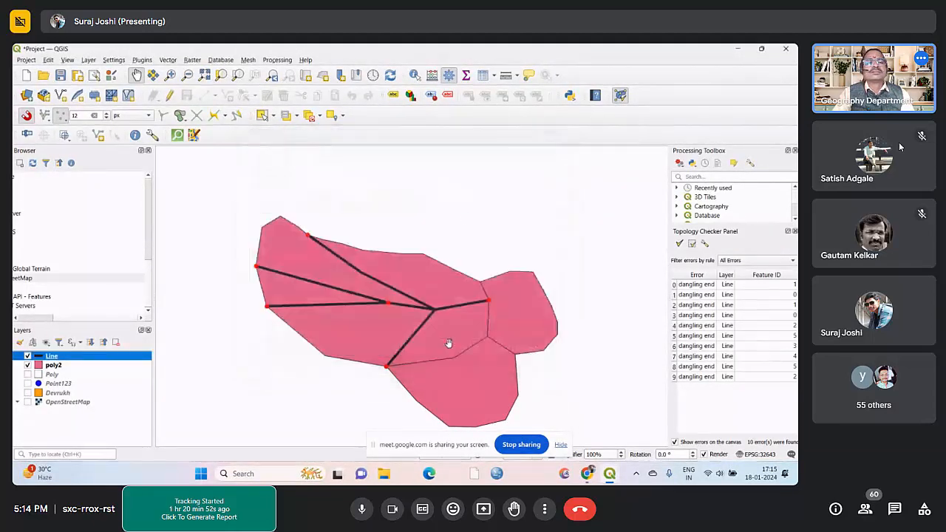
click(679, 244)
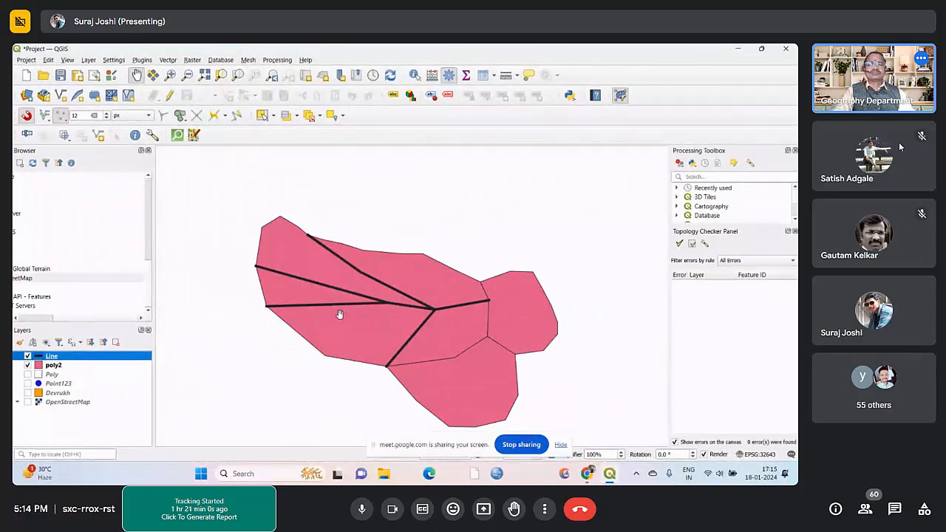
Close the plugin manager and make the Processing Toolbox panel taller above the Topology Checker panel
scroll(362, 273, down, 1)
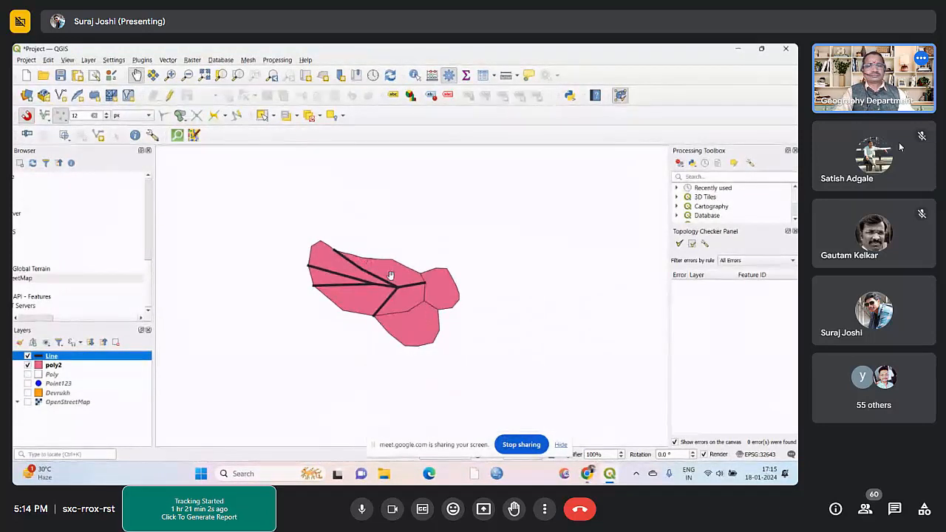
scroll(414, 279, up, 1)
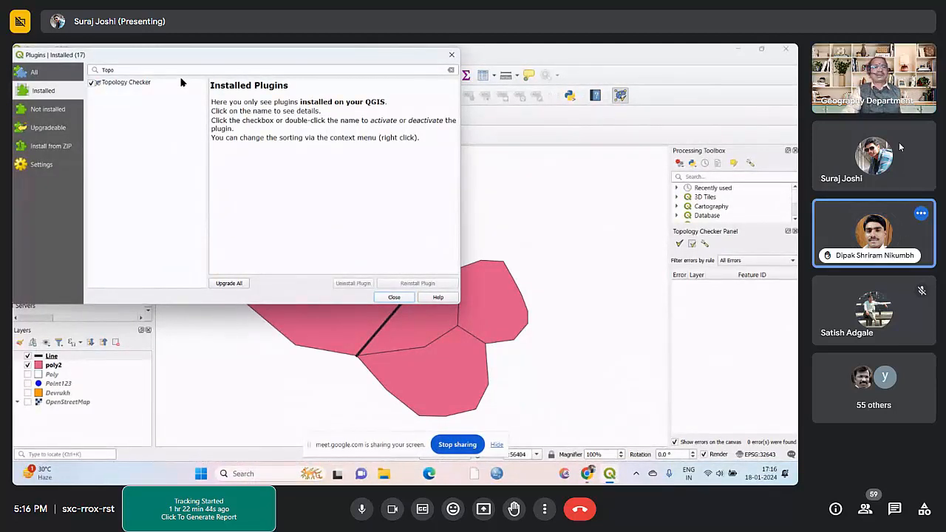
click(452, 55)
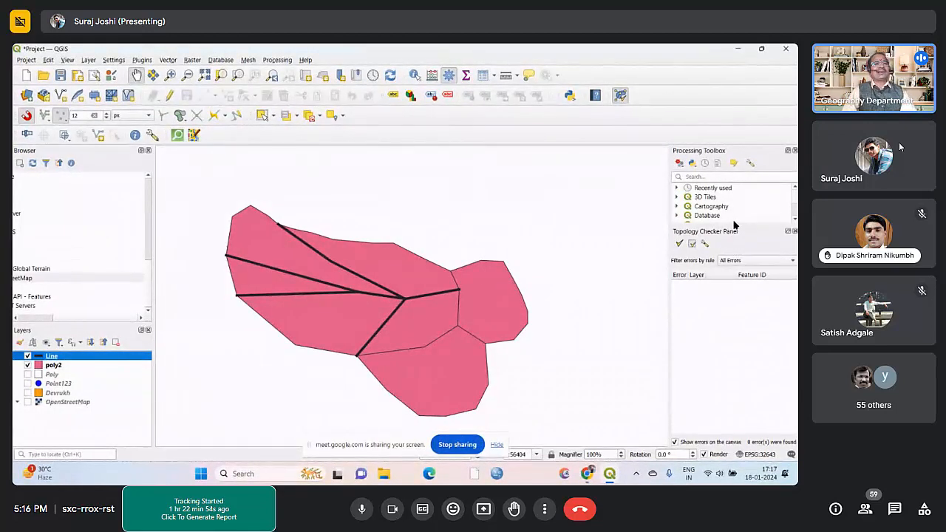
drag(735, 227, 739, 279)
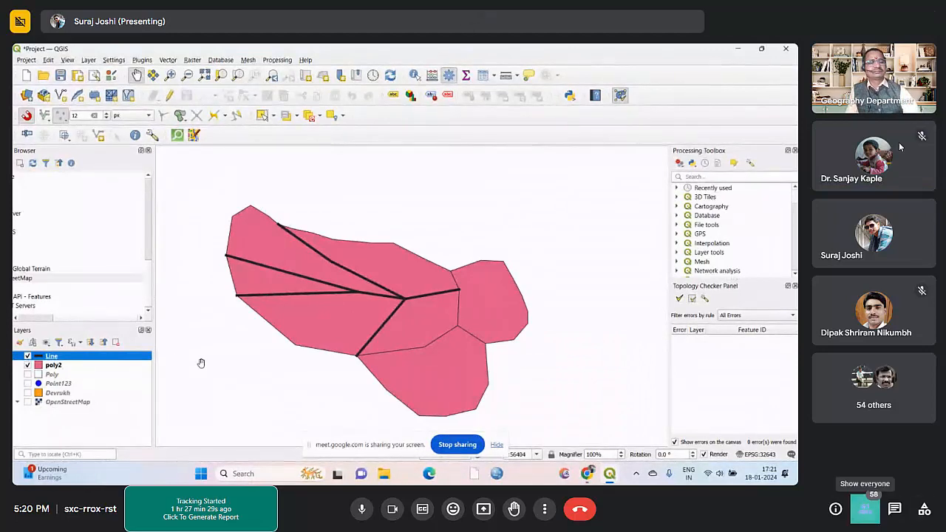
Switch to the Google Meet call and look through its full list of participants
click(864, 508)
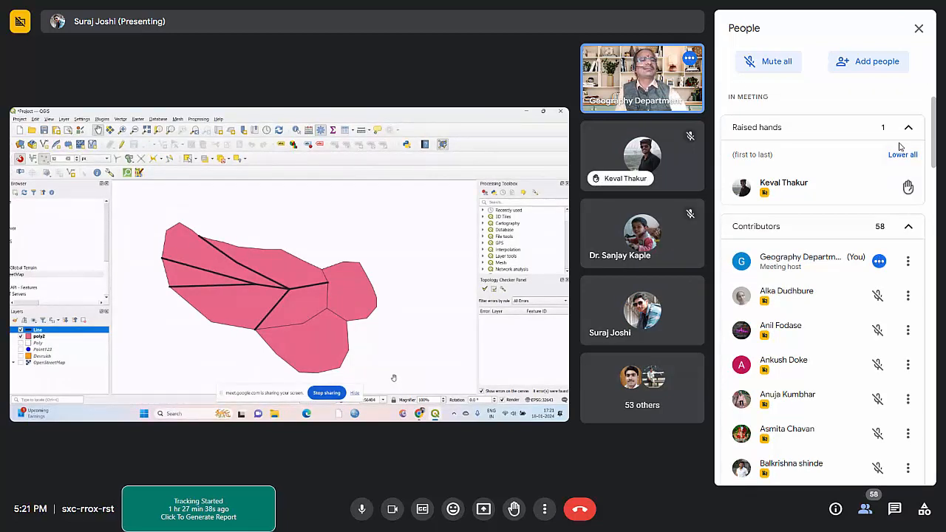
click(918, 28)
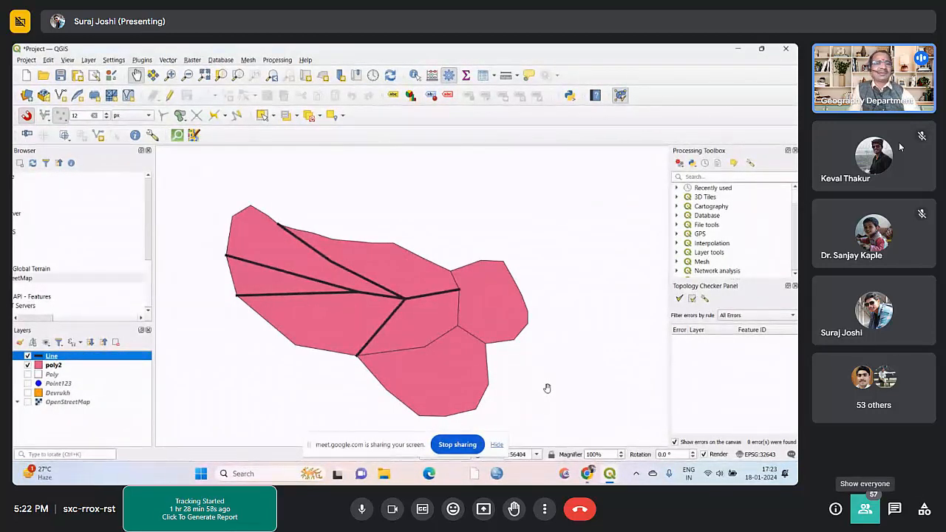
click(865, 509)
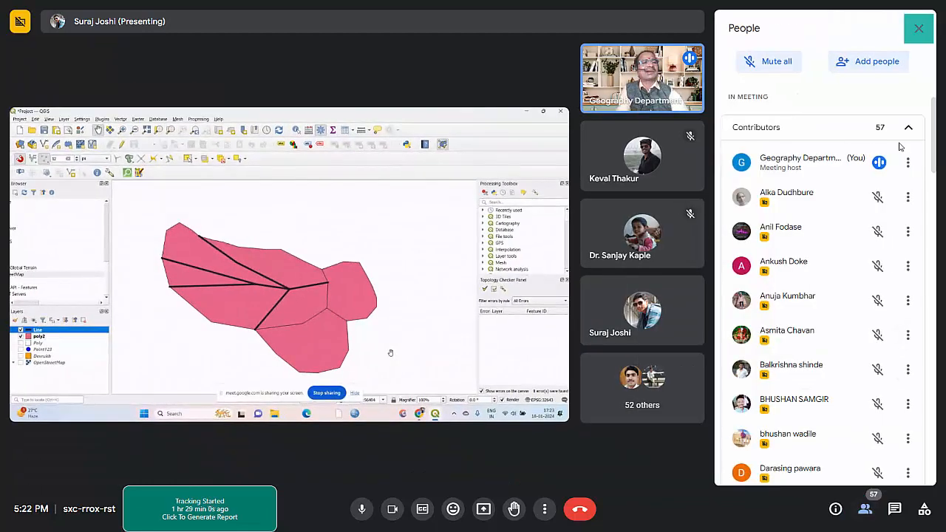
scroll(899, 146, down, 6)
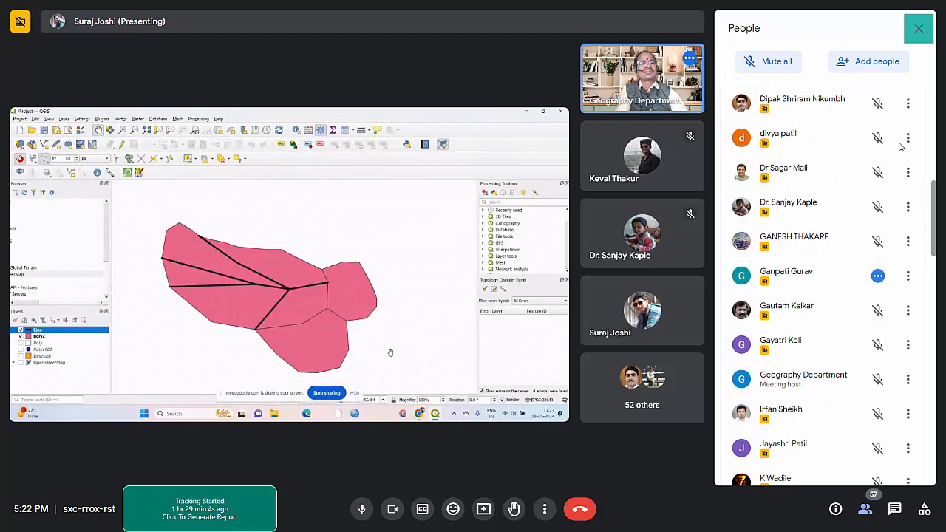
scroll(899, 146, down, 6)
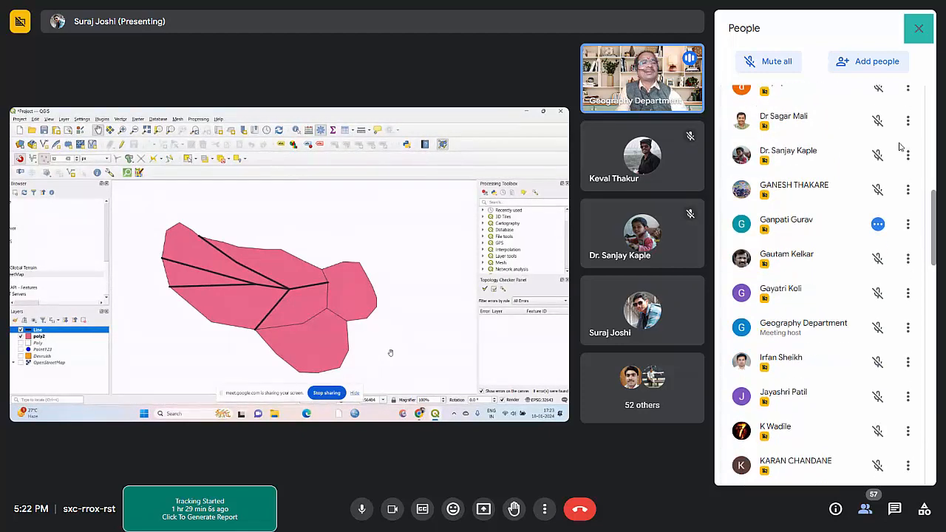
scroll(899, 146, down, 6)
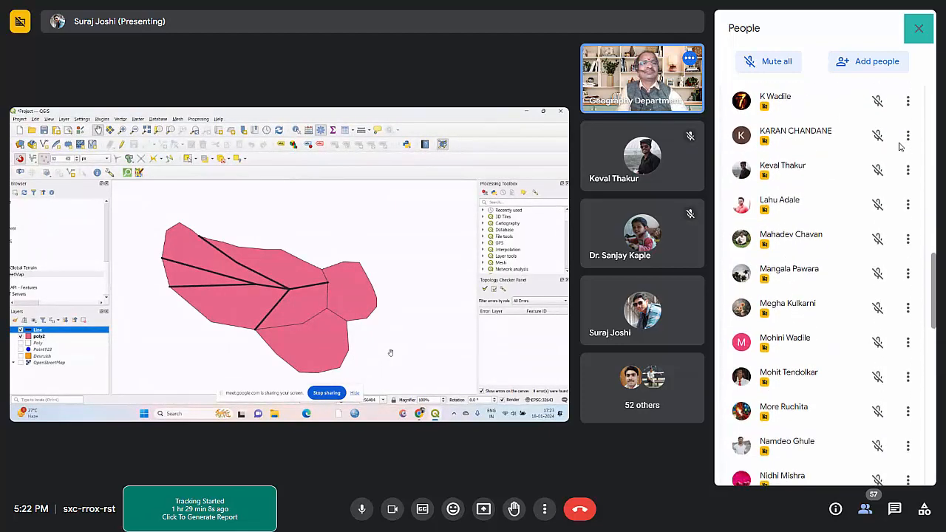
scroll(899, 146, down, 5)
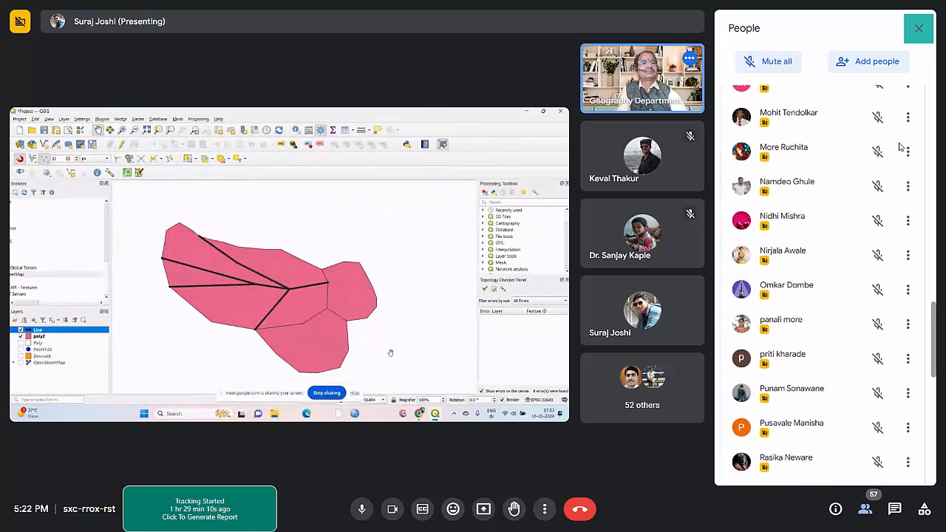
scroll(900, 147, down, 3)
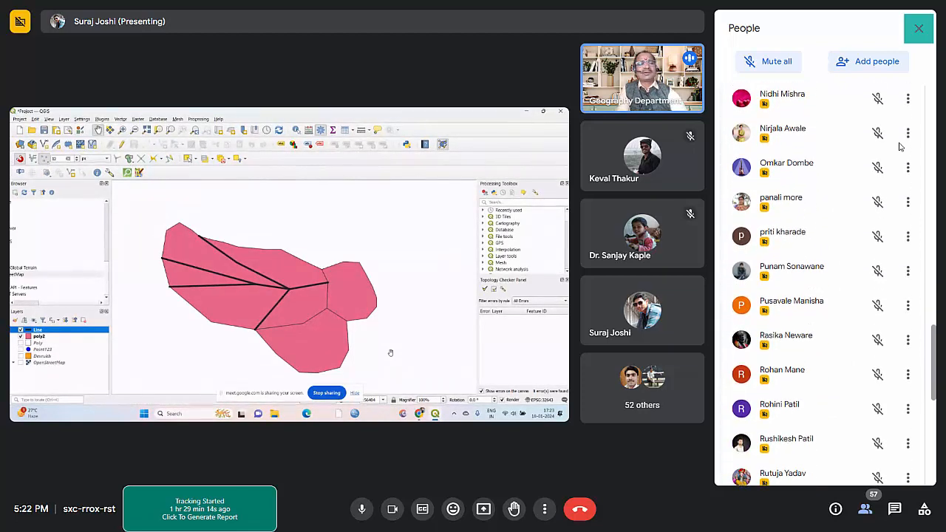
scroll(900, 146, down, 10)
scroll(899, 146, down, 1)
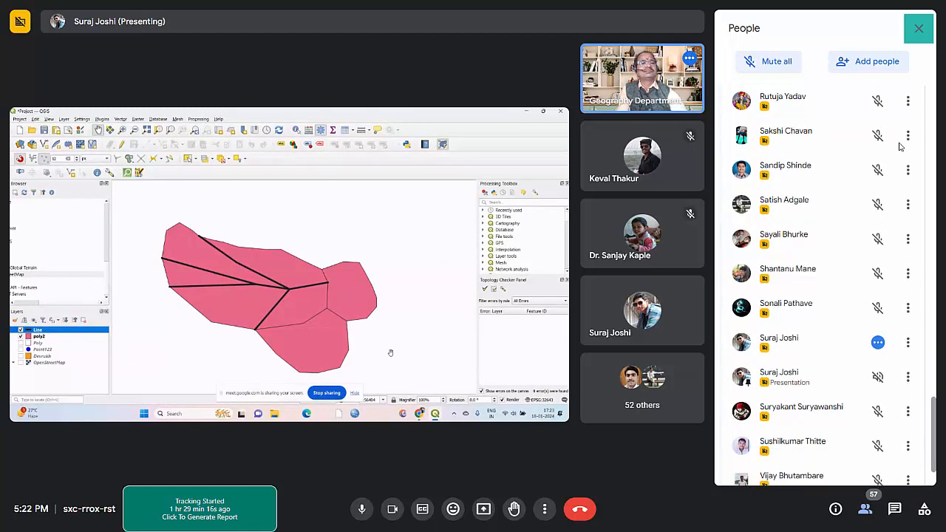
scroll(899, 146, down, 2)
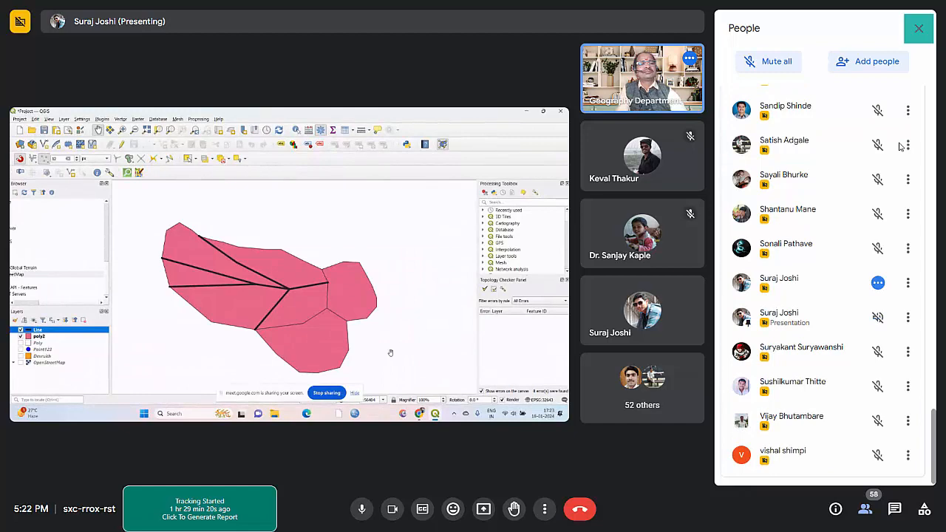
scroll(900, 146, up, 20)
scroll(900, 146, down, 12)
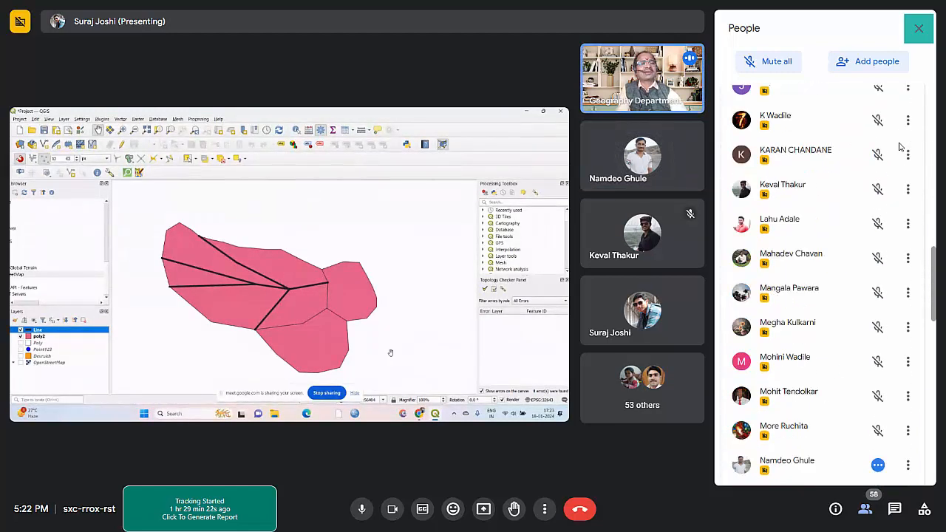
scroll(899, 147, down, 20)
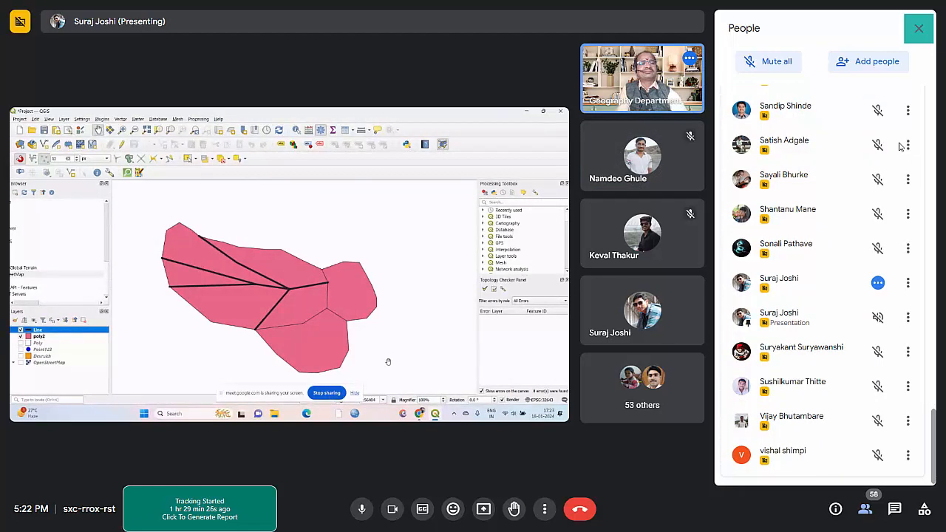
scroll(899, 147, up, 20)
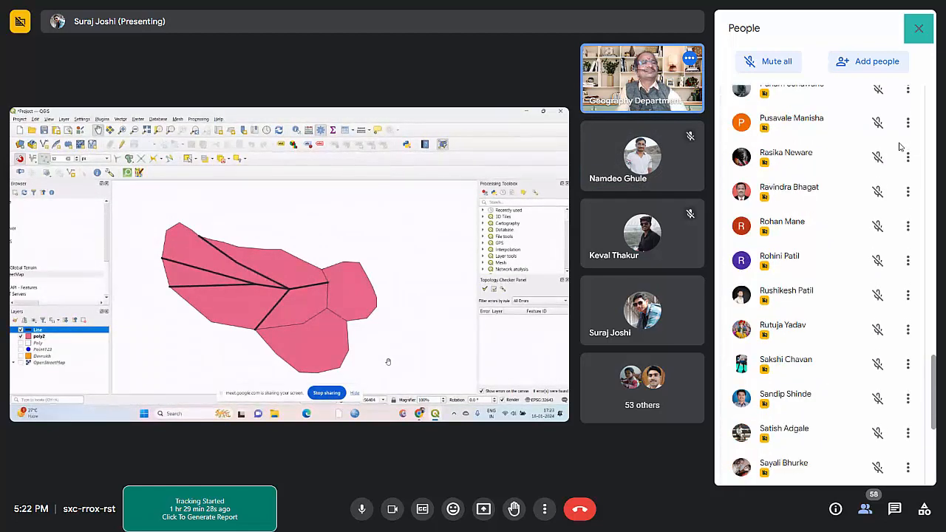
Pin the presenter's video in the meeting alongside the already pinned host video
key(Return)
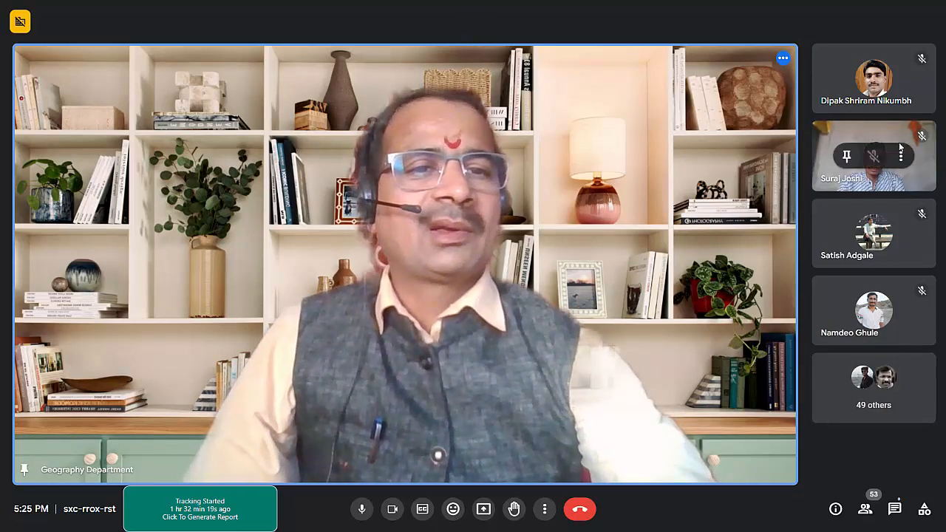
click(847, 156)
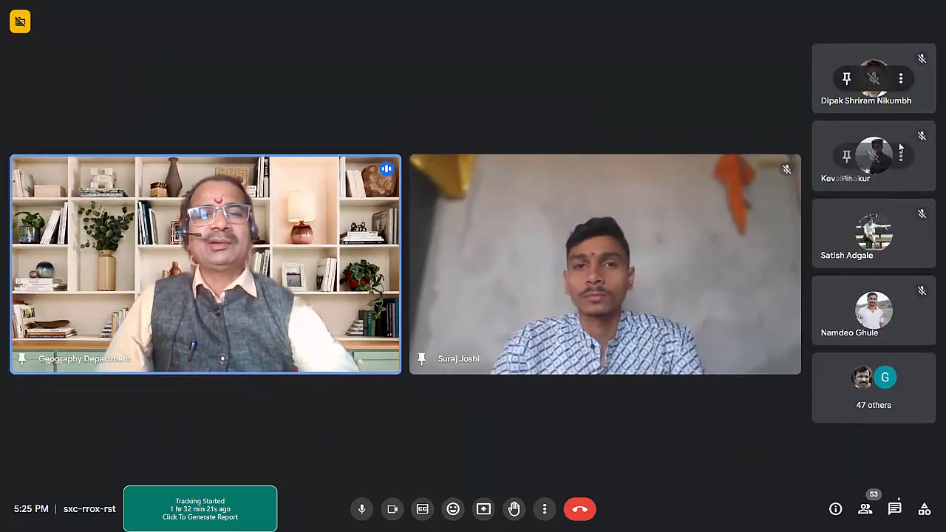